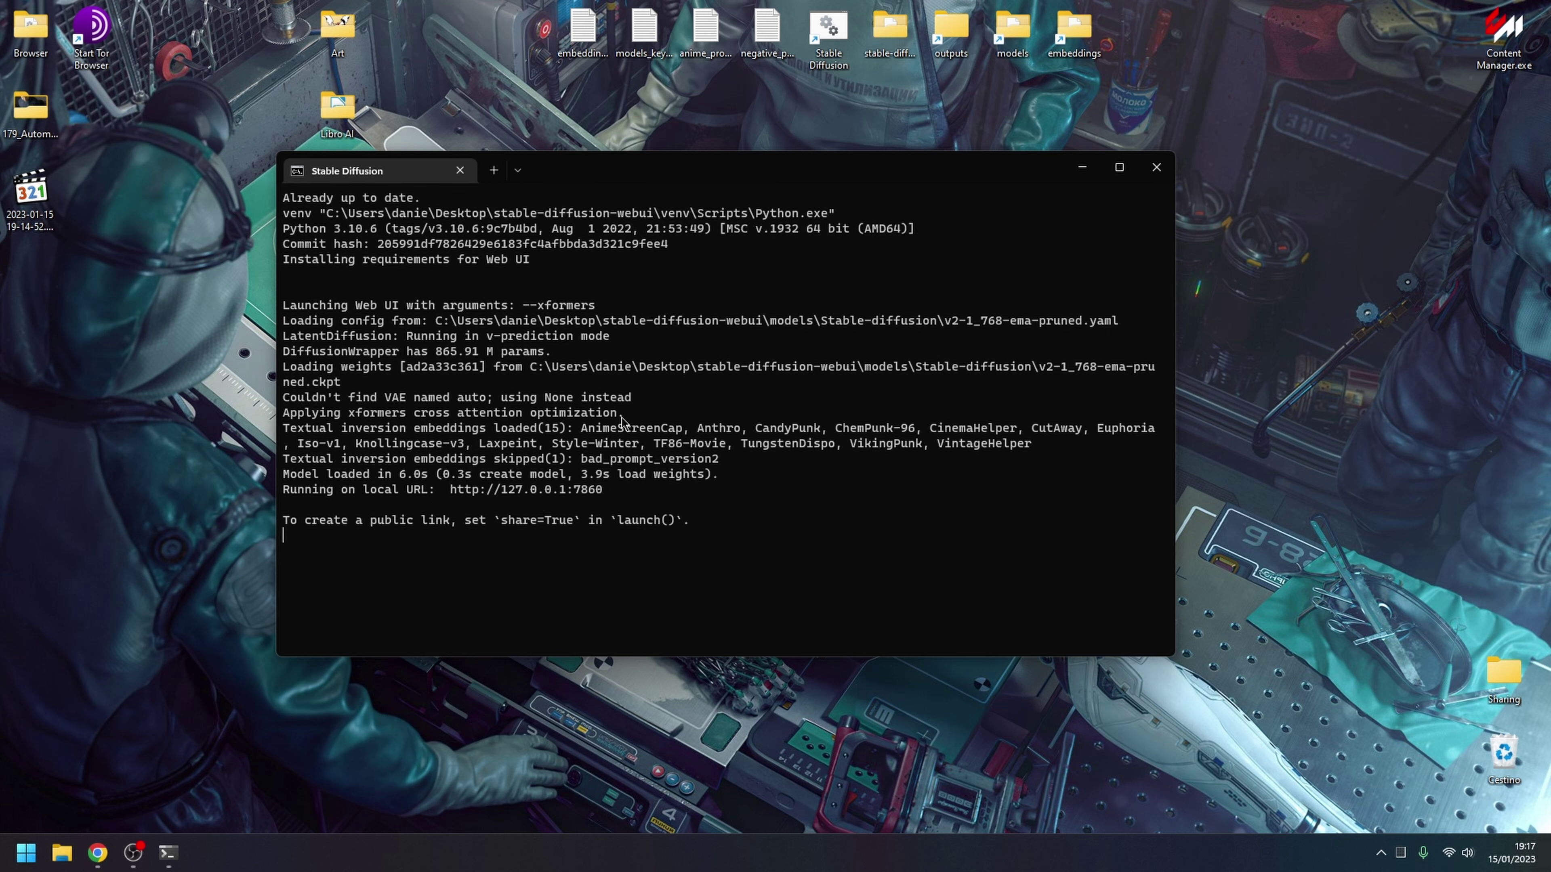
Switch to the Stable Diffusion web UI in Chrome and load the list of available extensions from the index URL
click(98, 852)
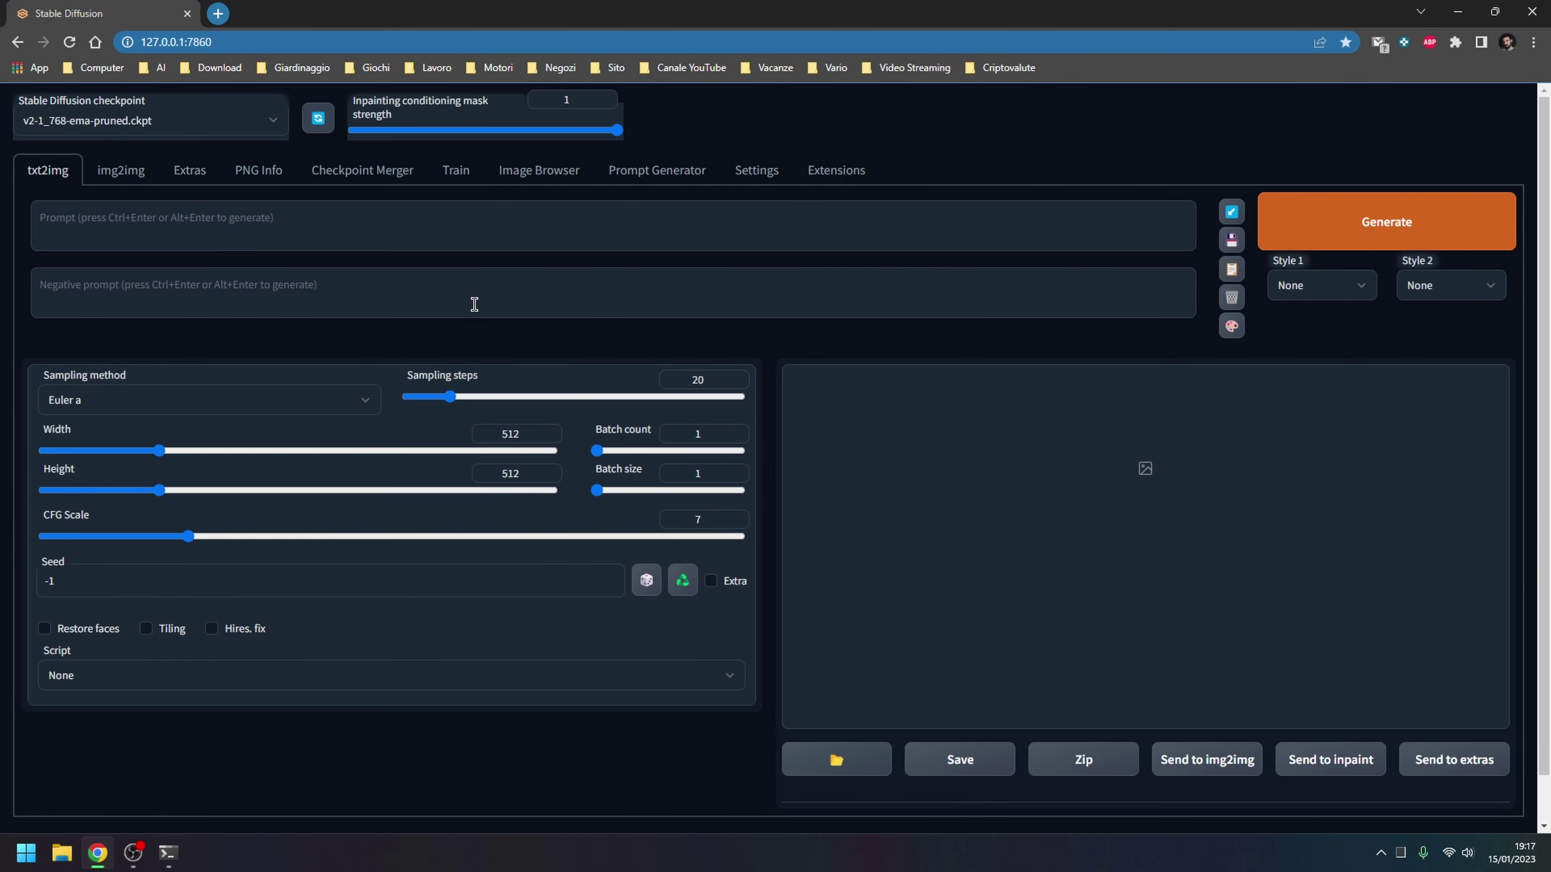
scroll(928, 398, down, 1)
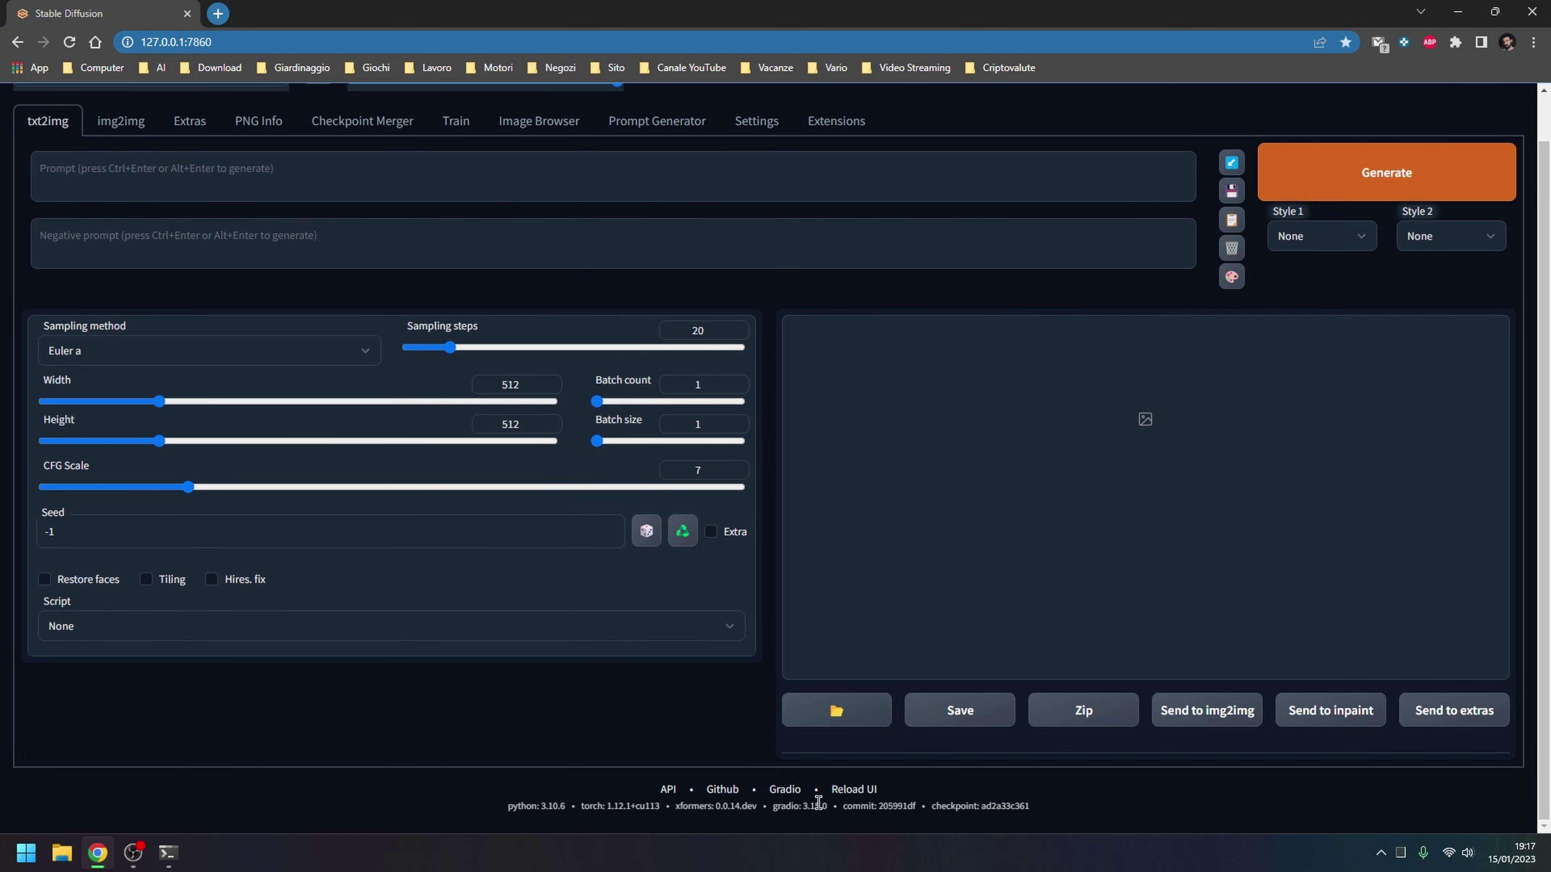
scroll(867, 502, up, 1)
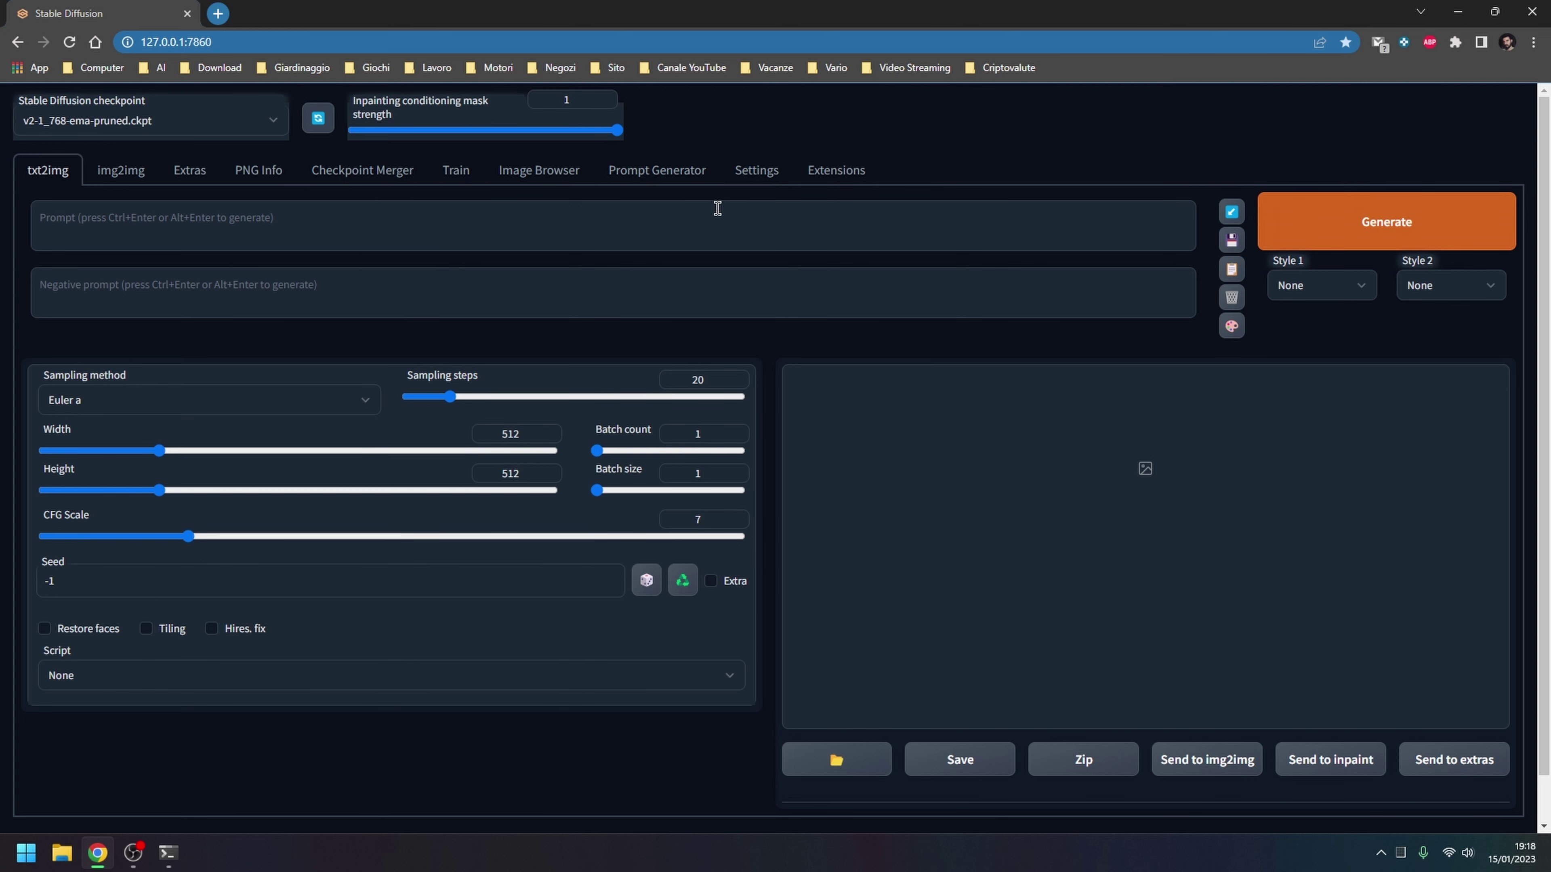
click(834, 184)
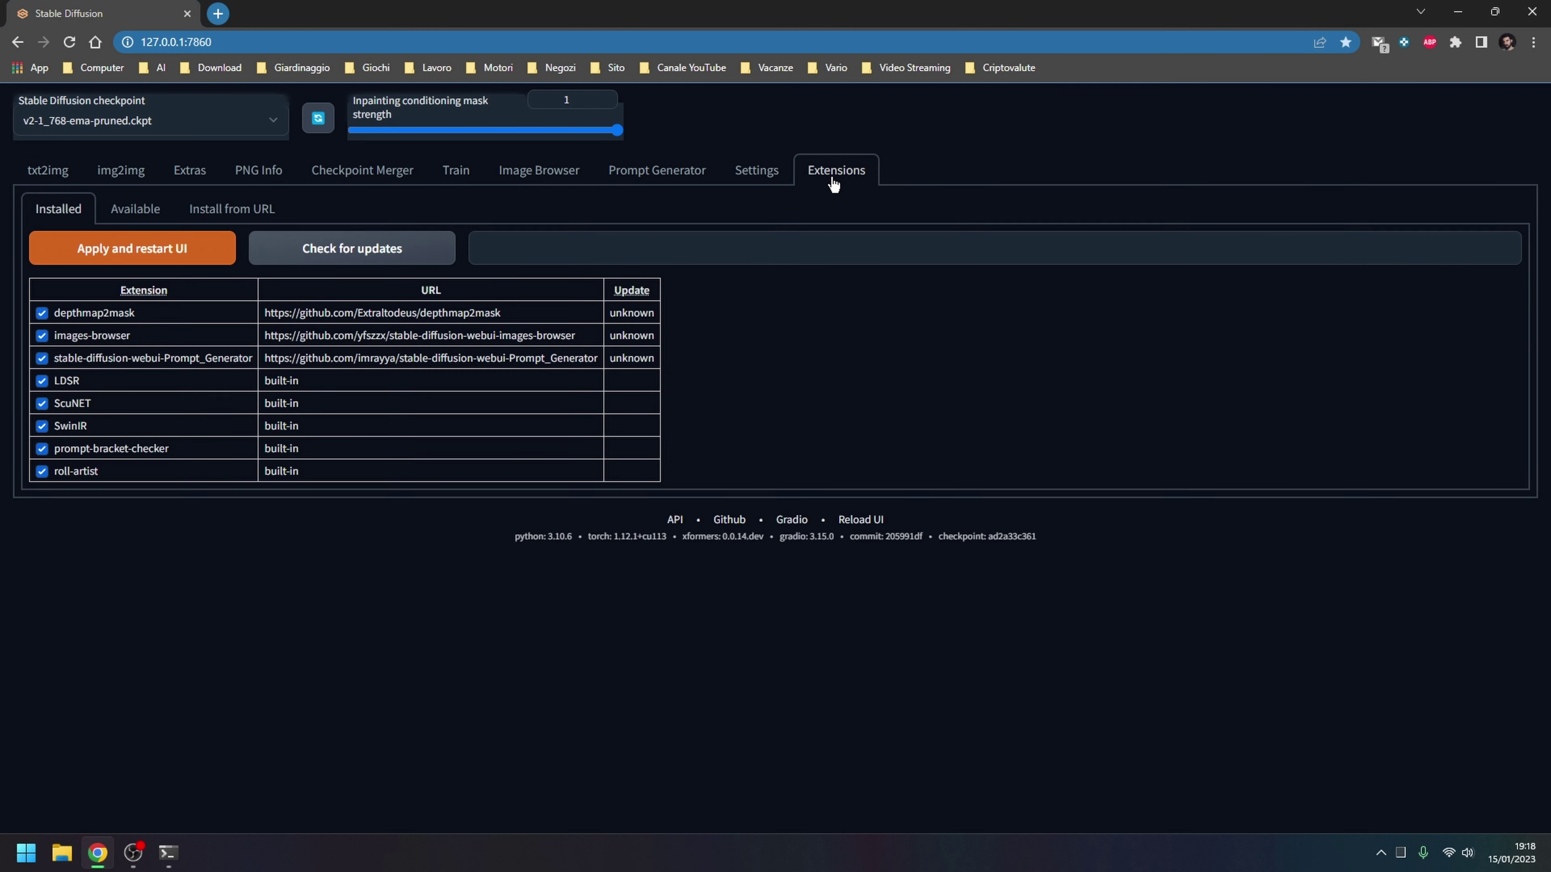
click(154, 211)
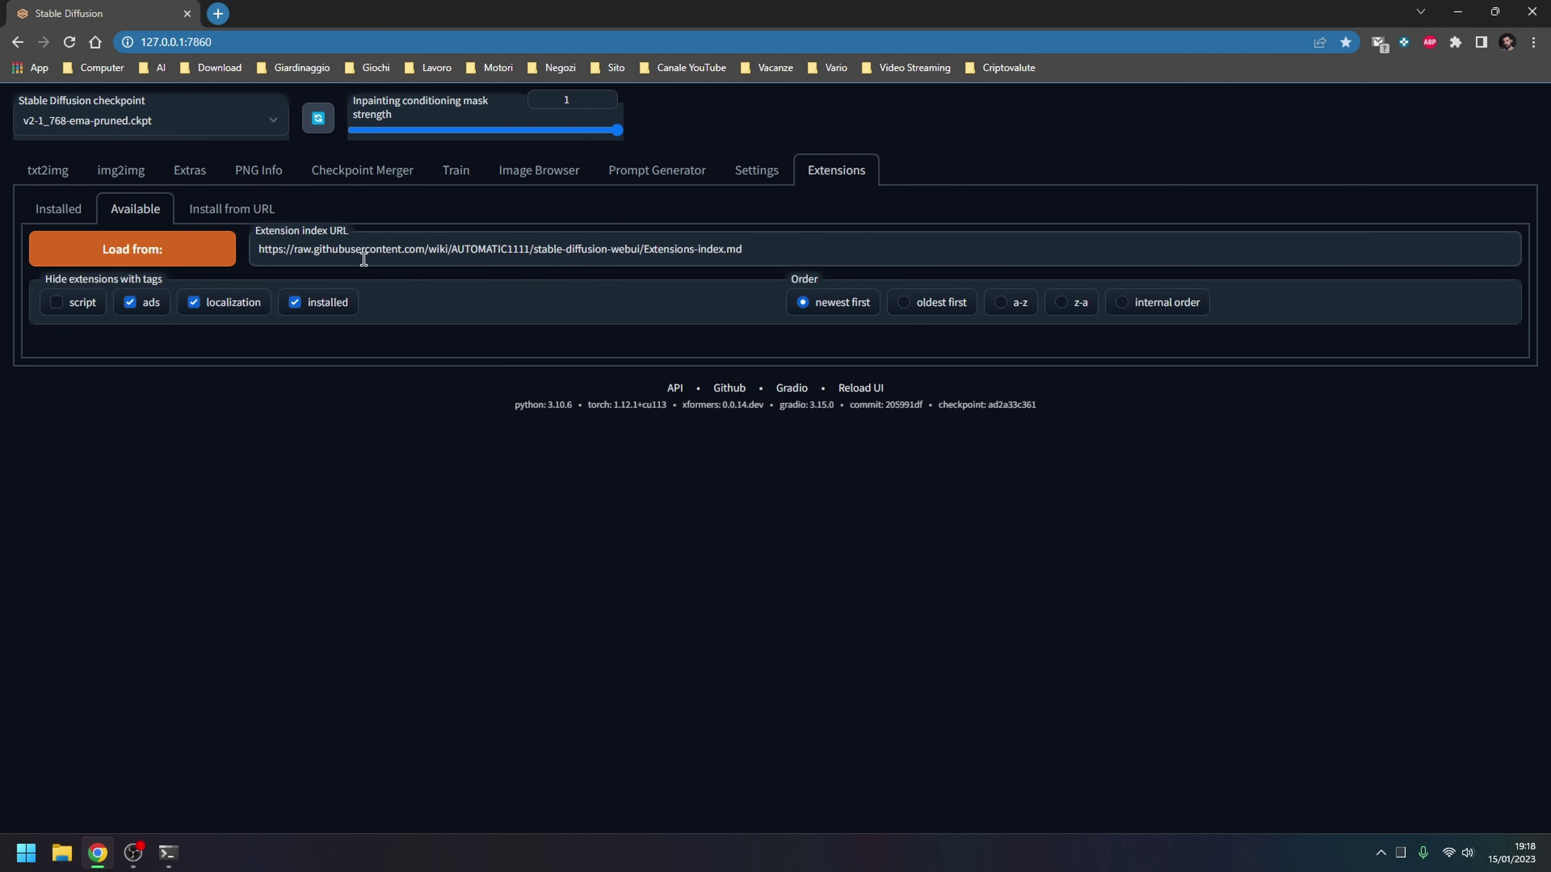
click(173, 261)
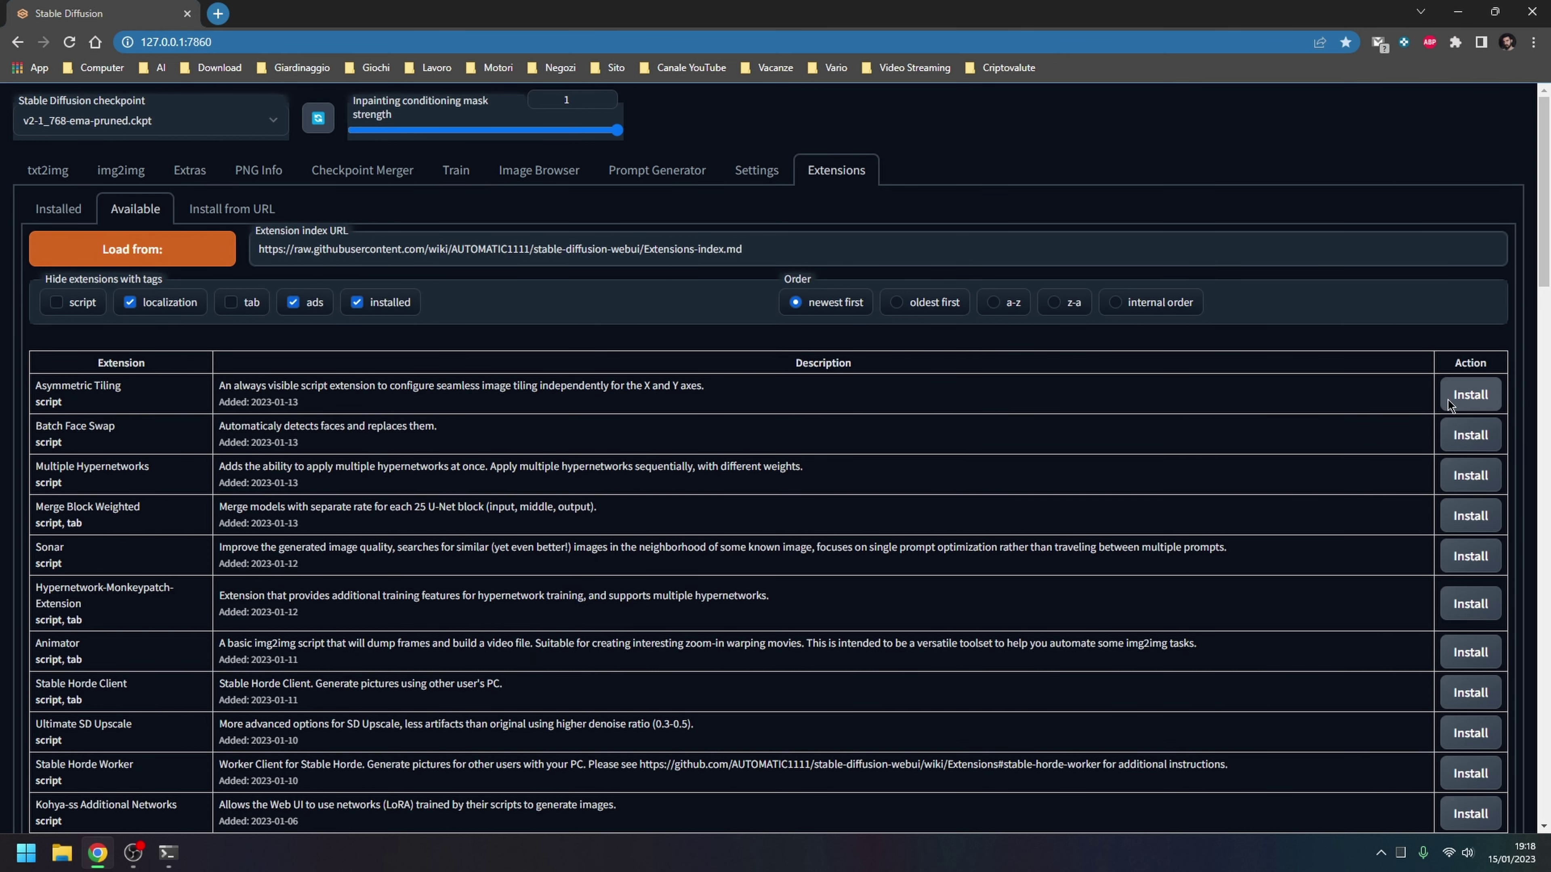
Browse the available extensions and their descriptions, then return to the list of installed extensions
scroll(936, 430, down, 3)
scroll(439, 383, down, 4)
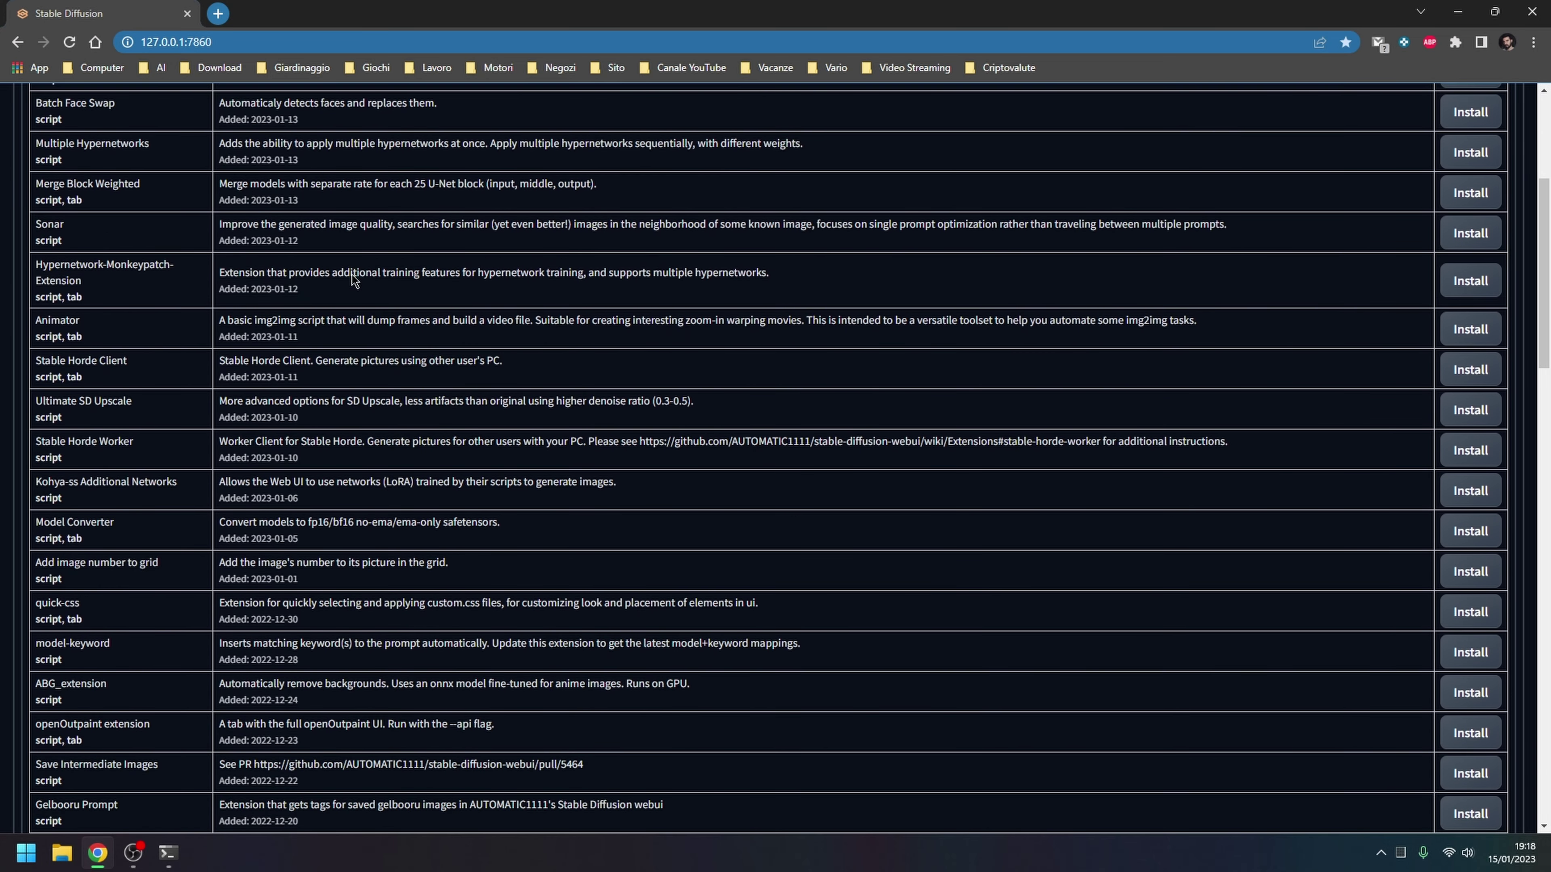
scroll(352, 273, down, 1)
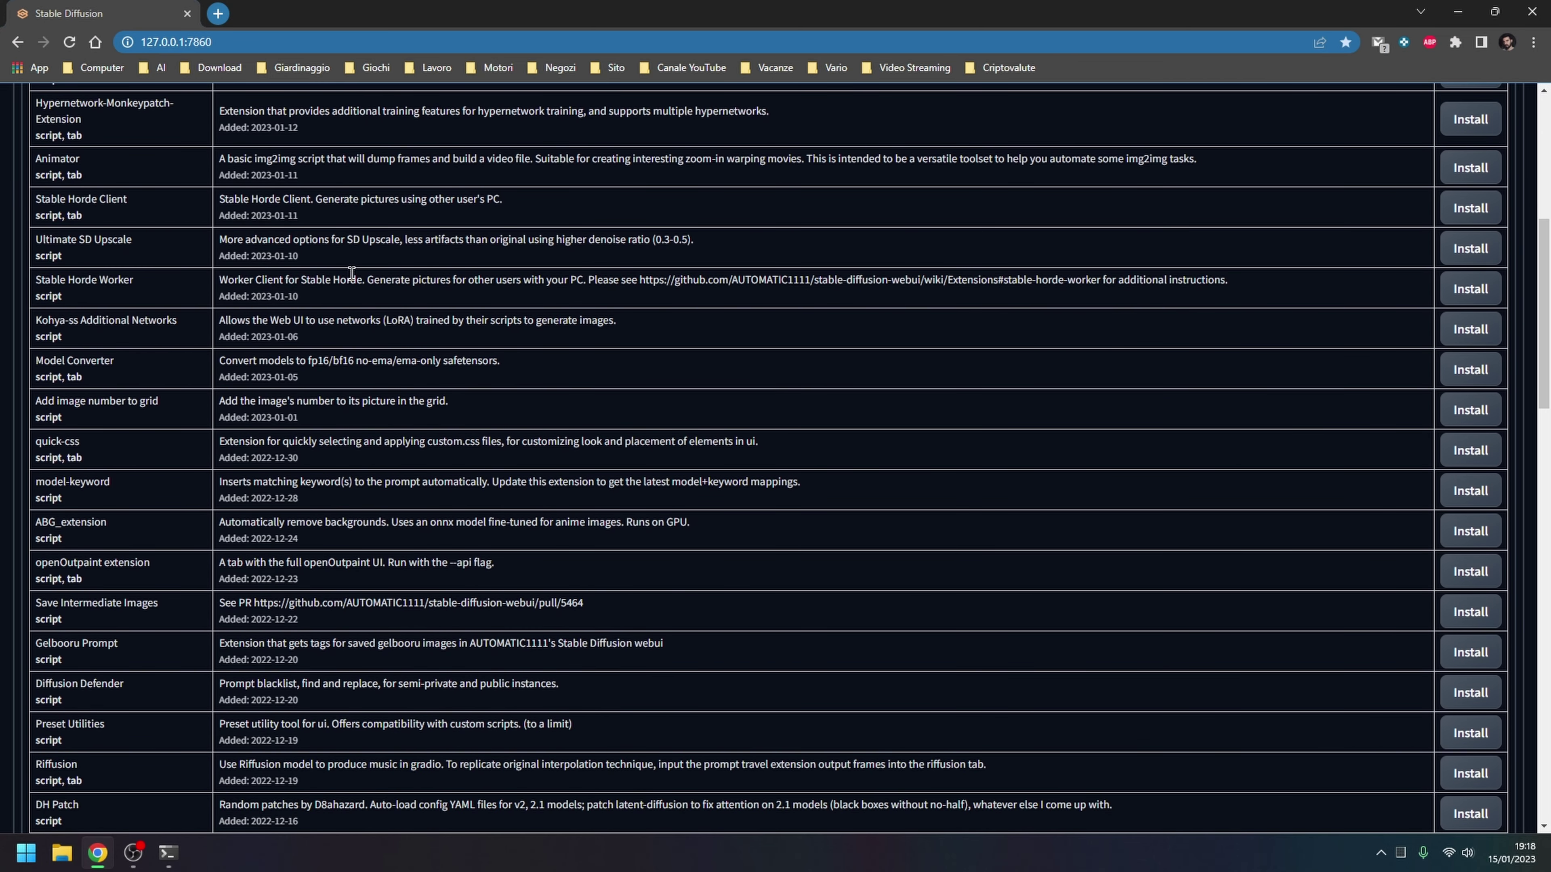
scroll(351, 273, down, 2)
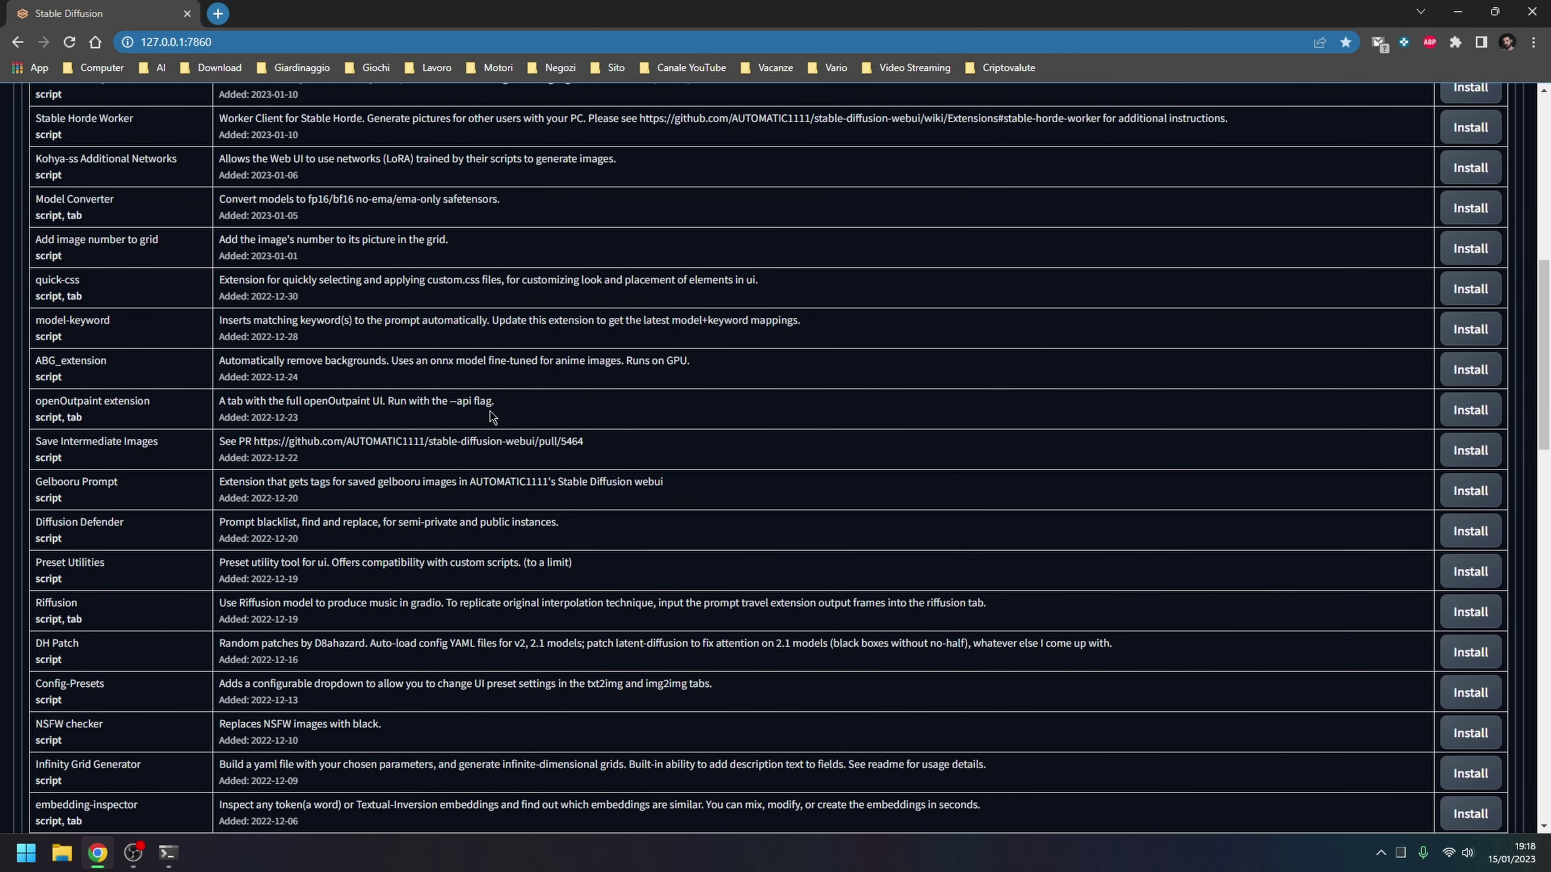
scroll(266, 384, down, 9)
scroll(266, 384, up, 15)
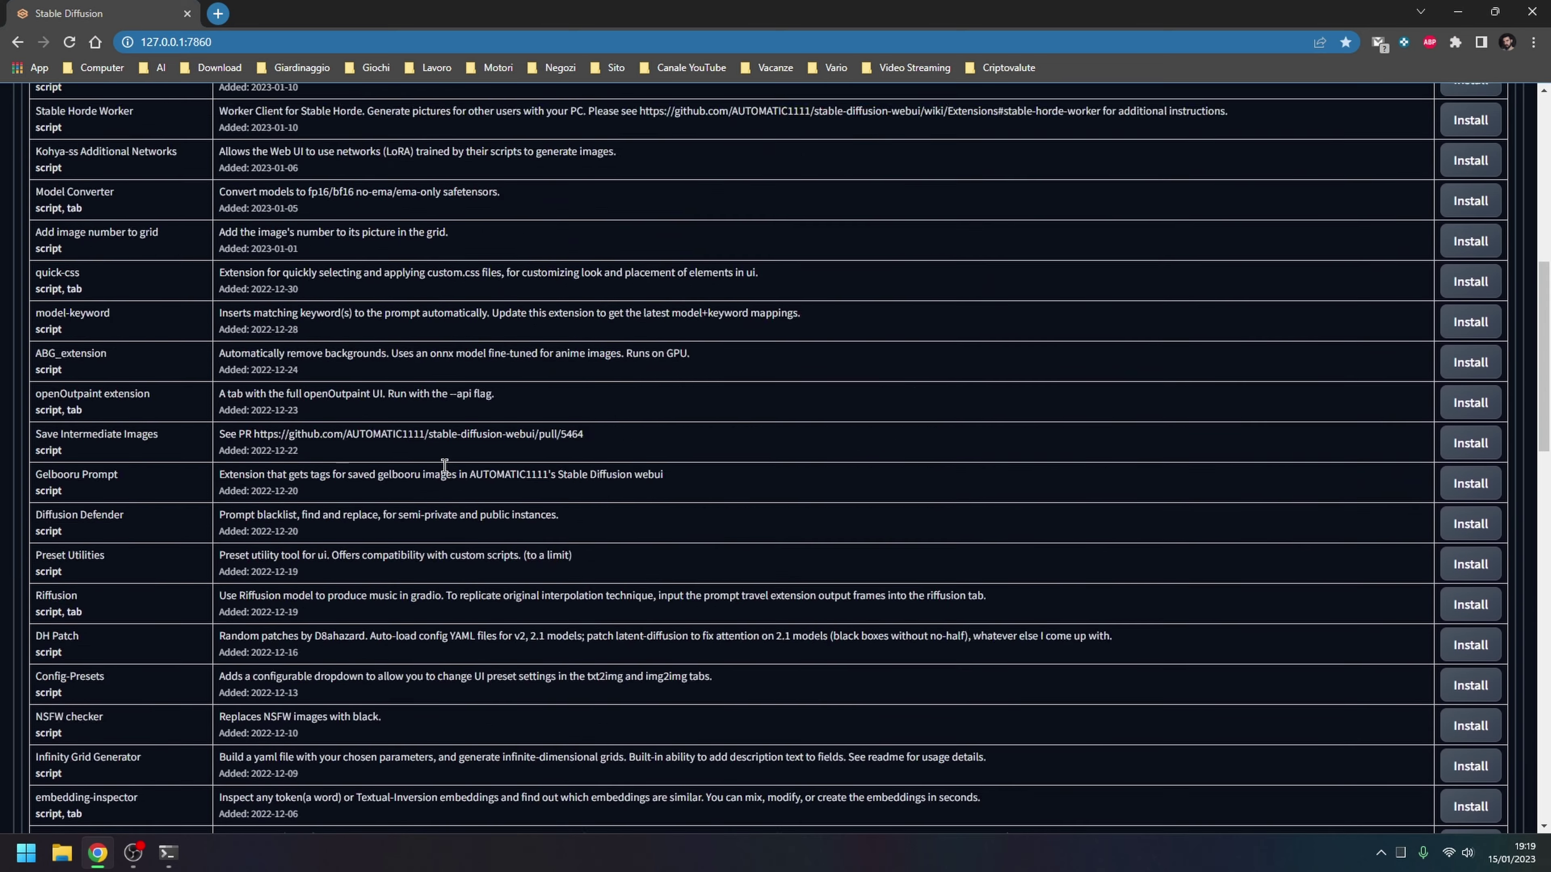
scroll(440, 467, up, 9)
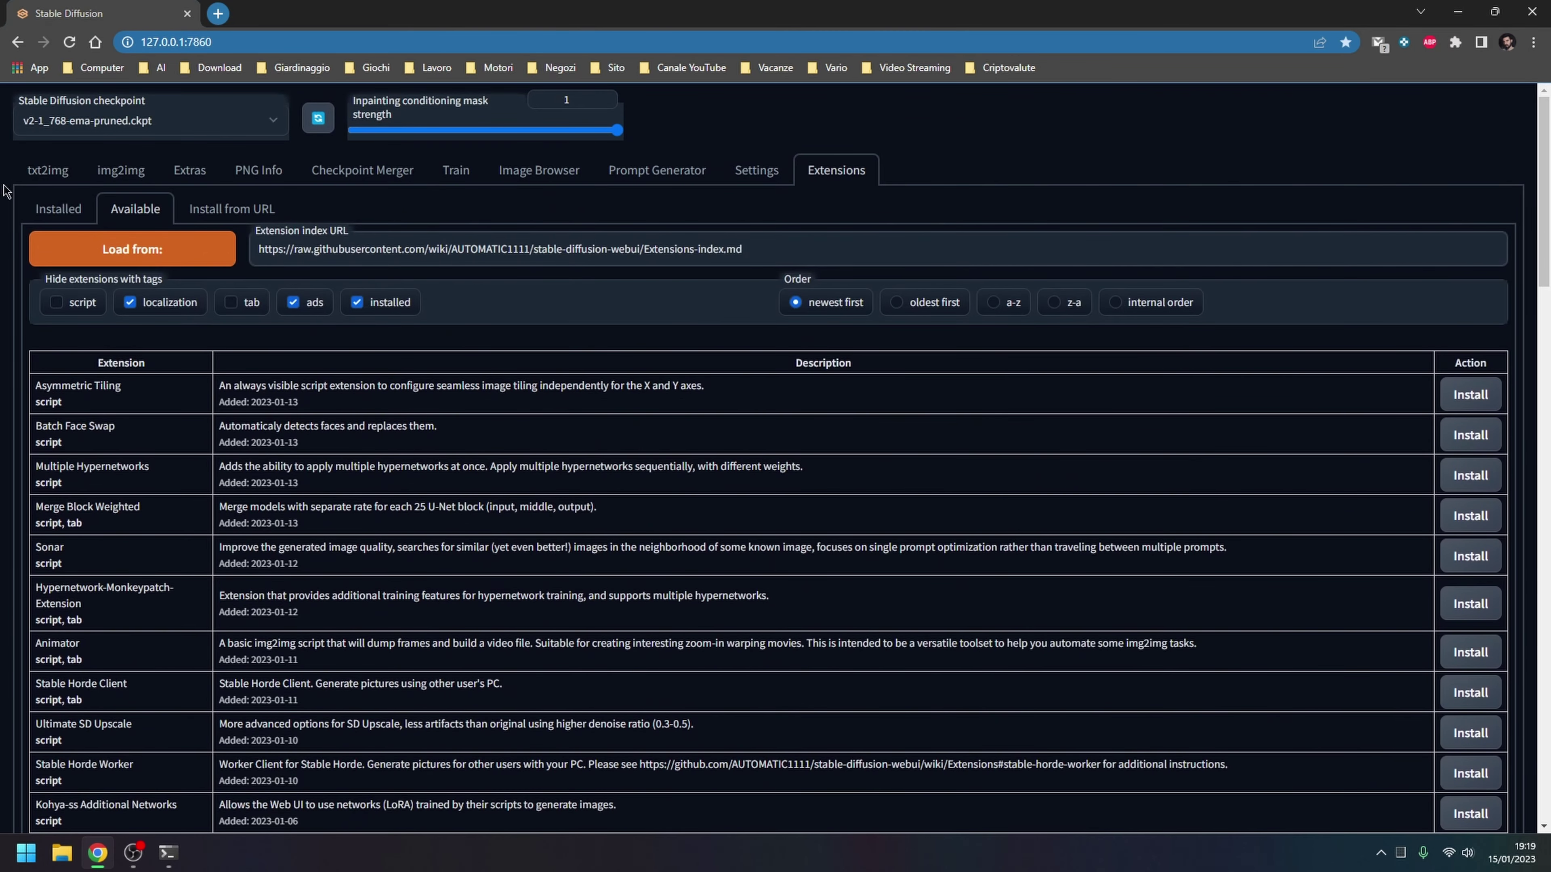
click(61, 211)
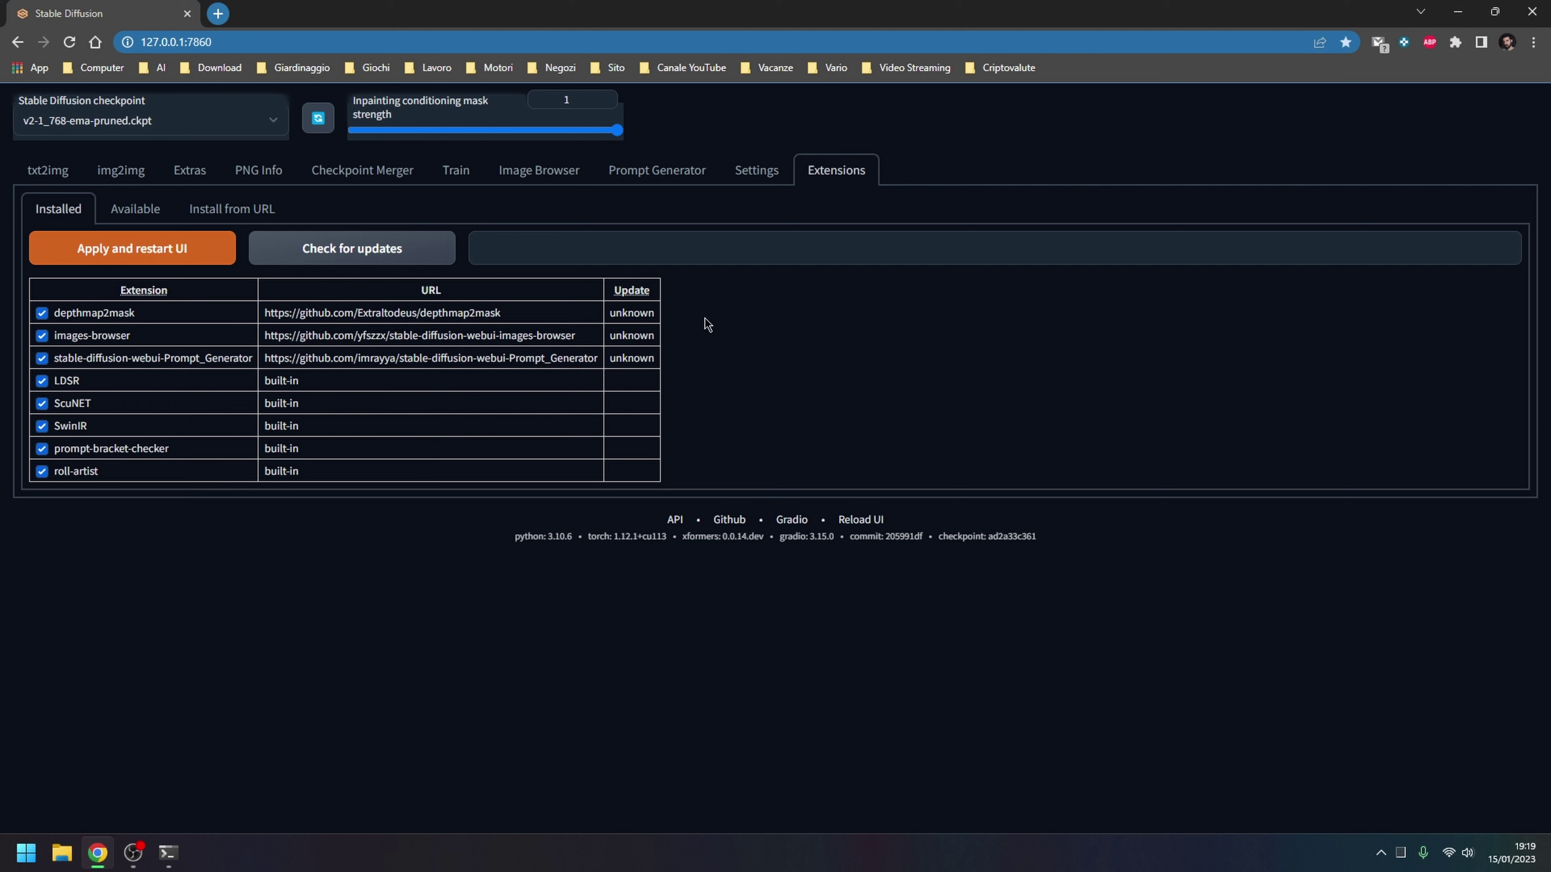
Look over the Prompt Generator settings and the txt2img page, then go back to the Prompt Generator
click(651, 178)
click(488, 224)
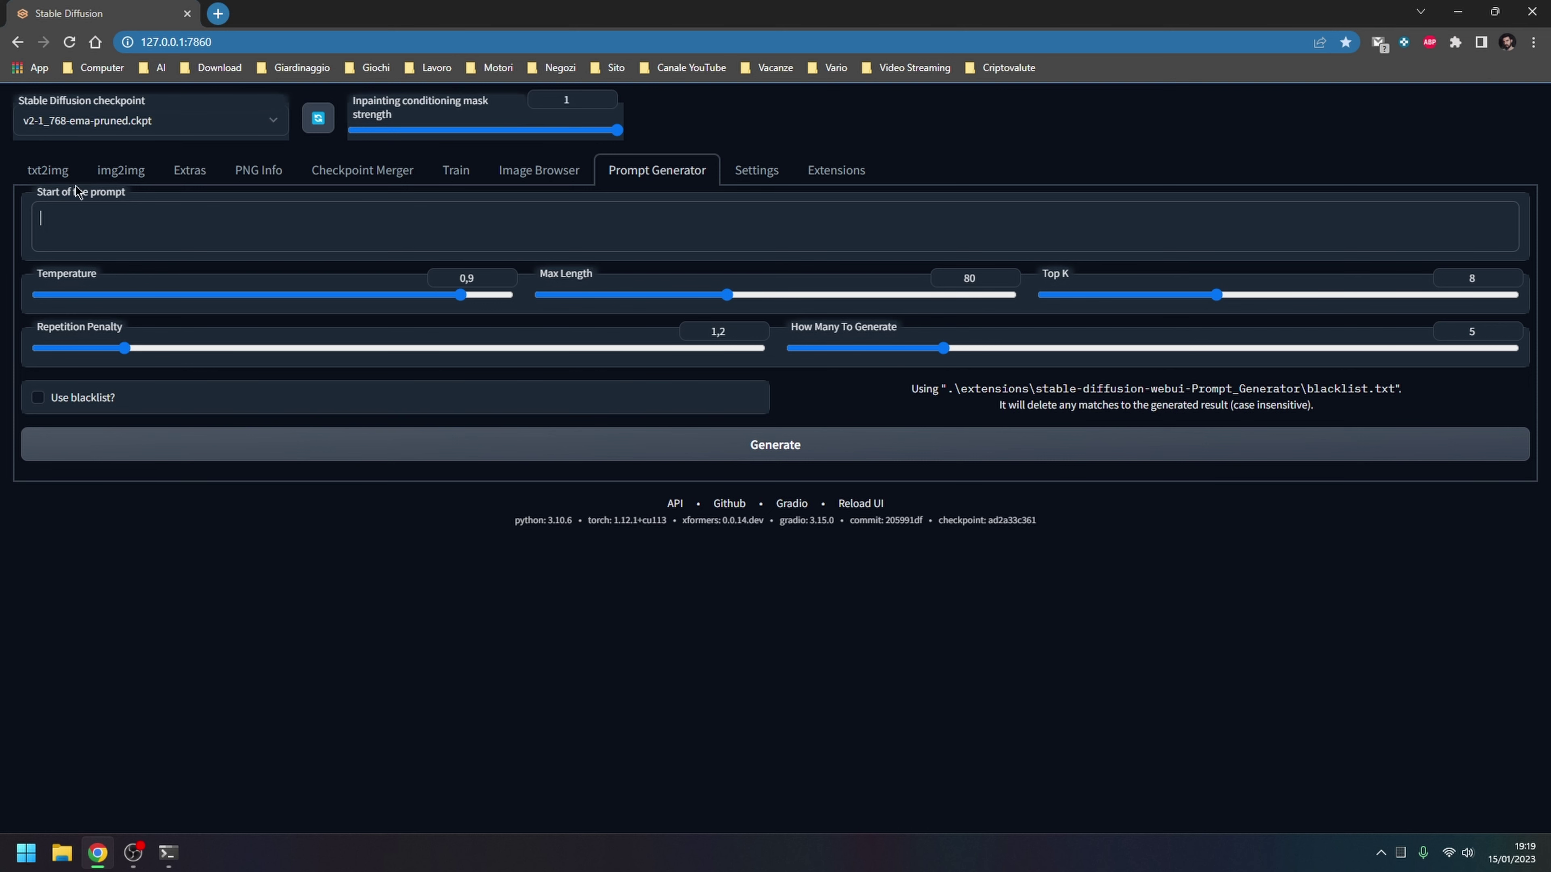
click(41, 175)
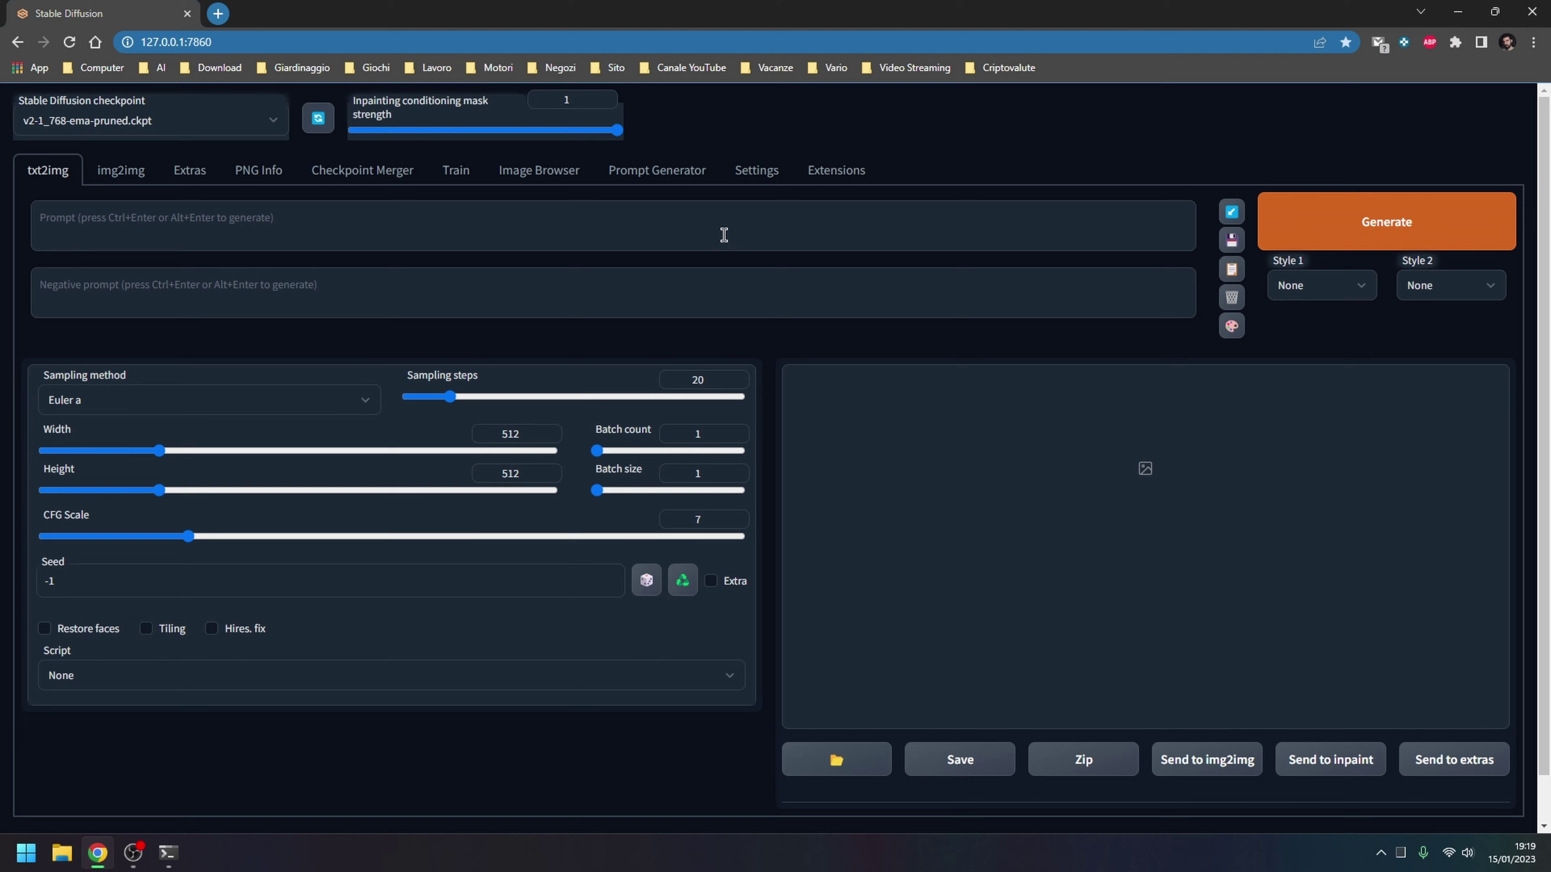
click(658, 170)
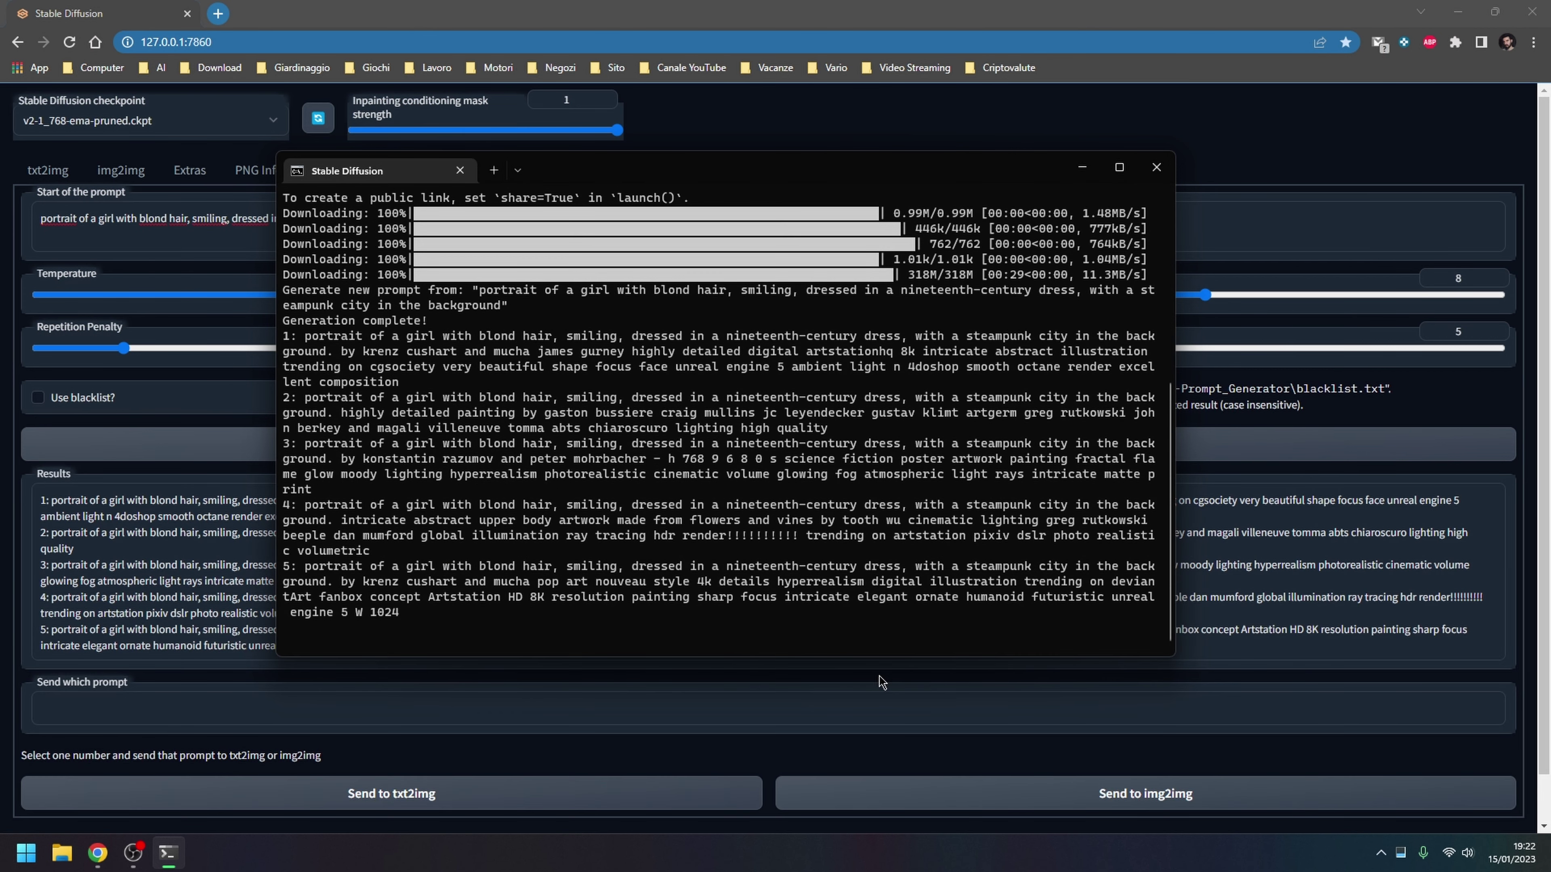
Bring the web UI forward, check the installed extensions, and return to the Prompt Generator results
click(882, 682)
click(858, 181)
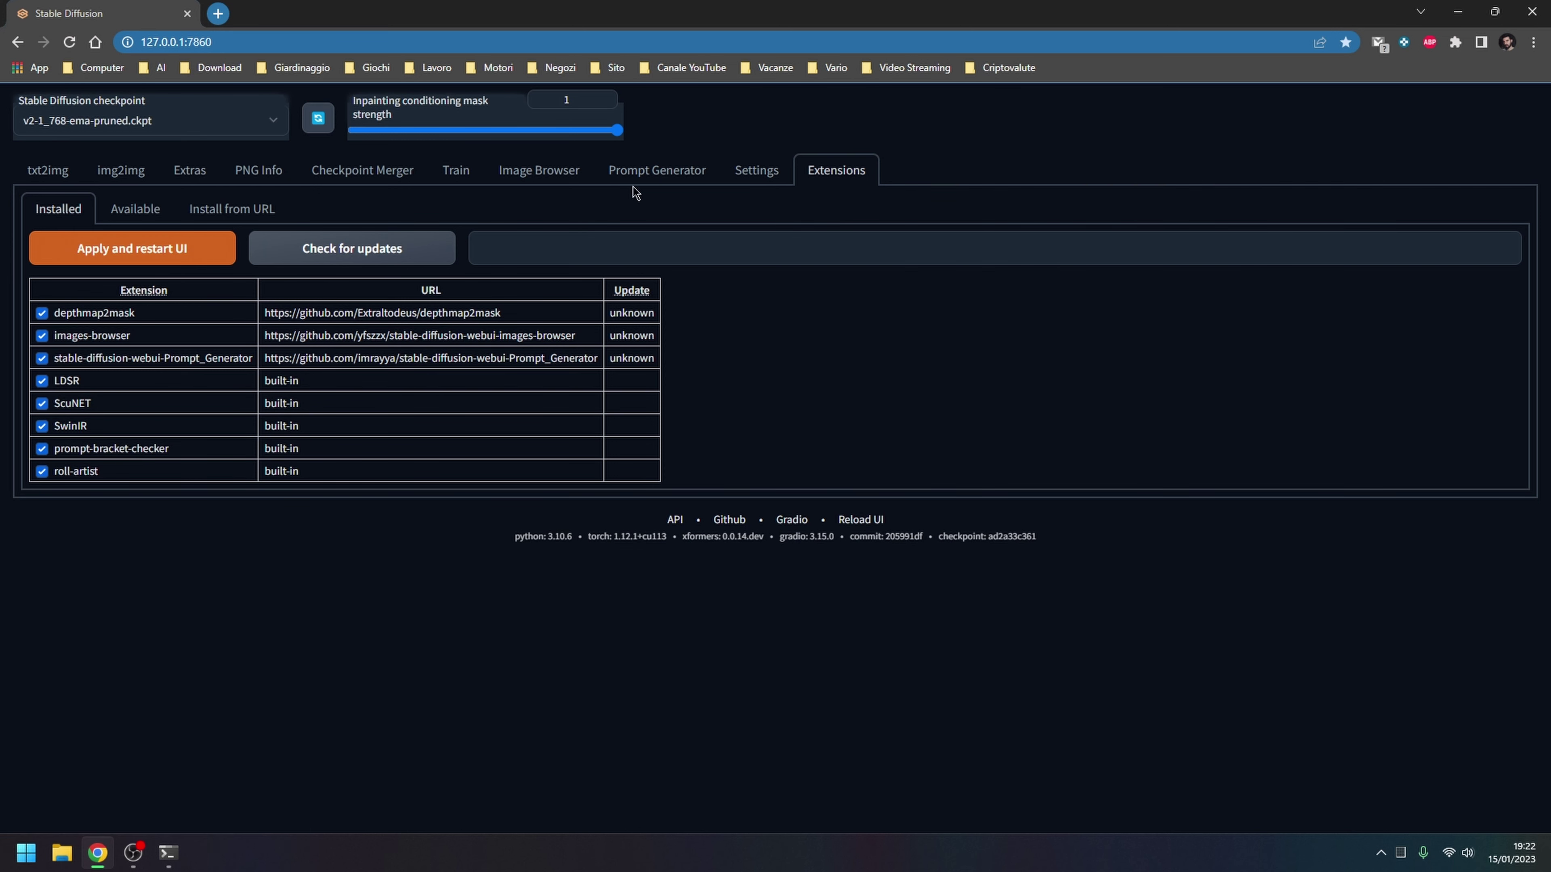
click(666, 162)
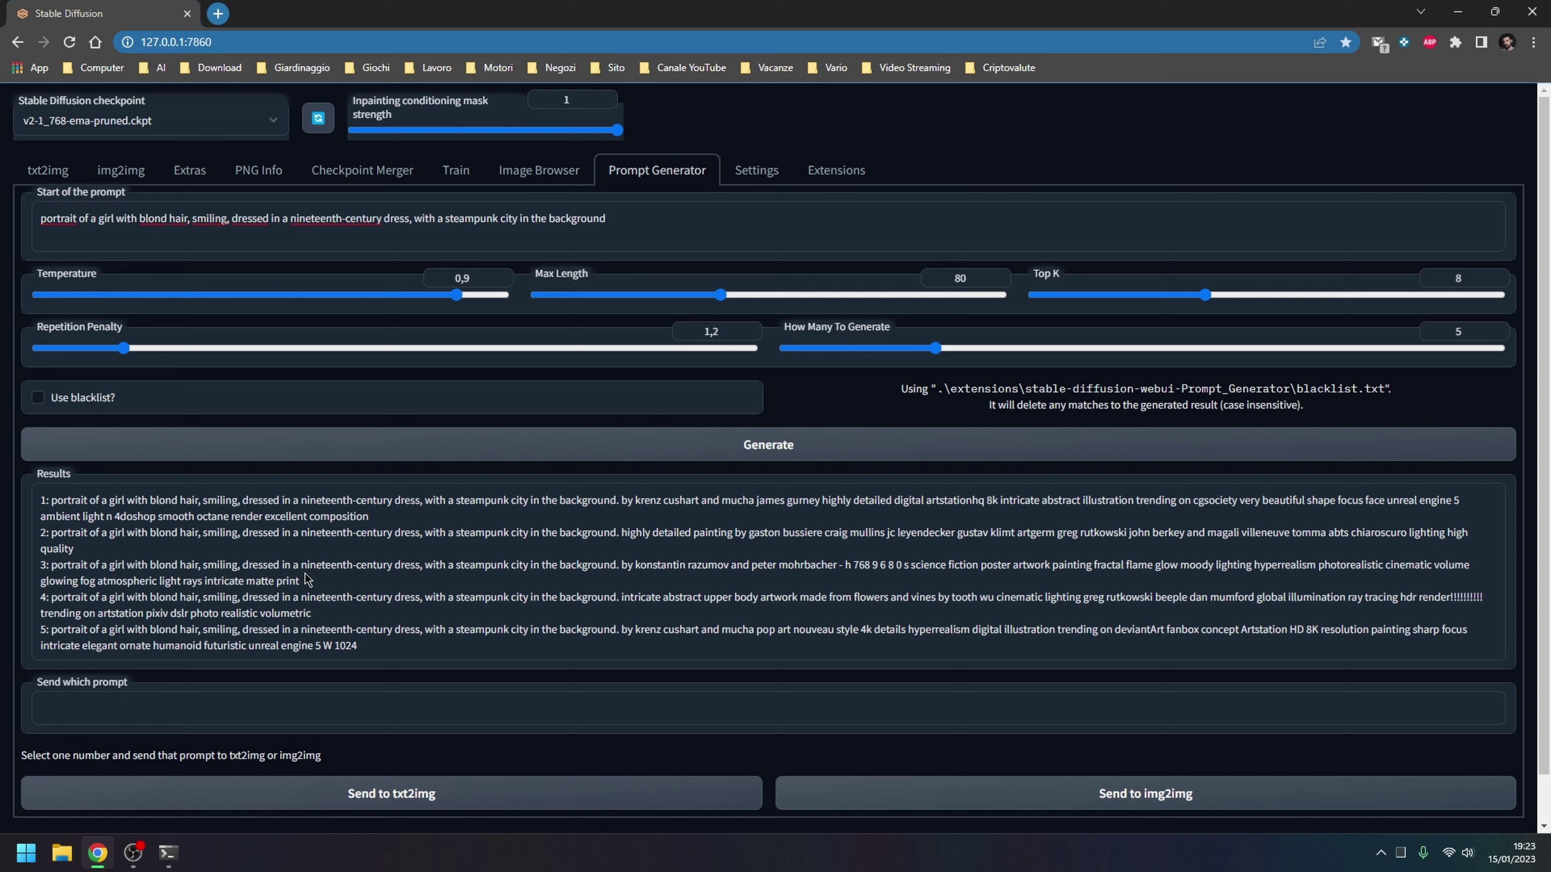
Copy the first generated prompt, without its number, into the txt2img prompt
triple_click(386, 524)
key(ctrl+c)
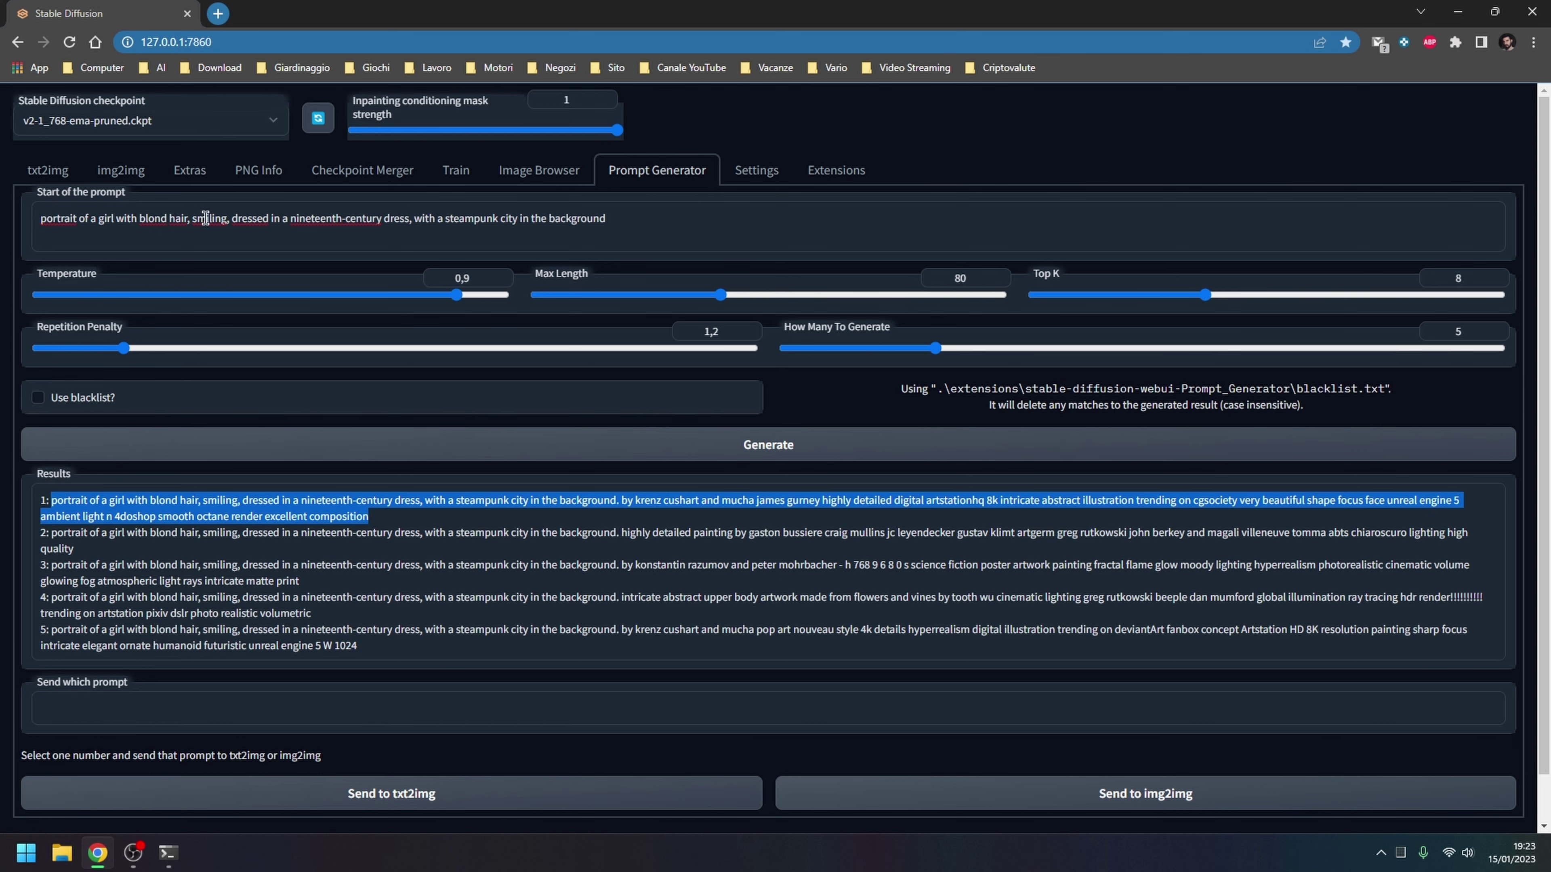
click(48, 170)
click(145, 223)
key(ctrl+v)
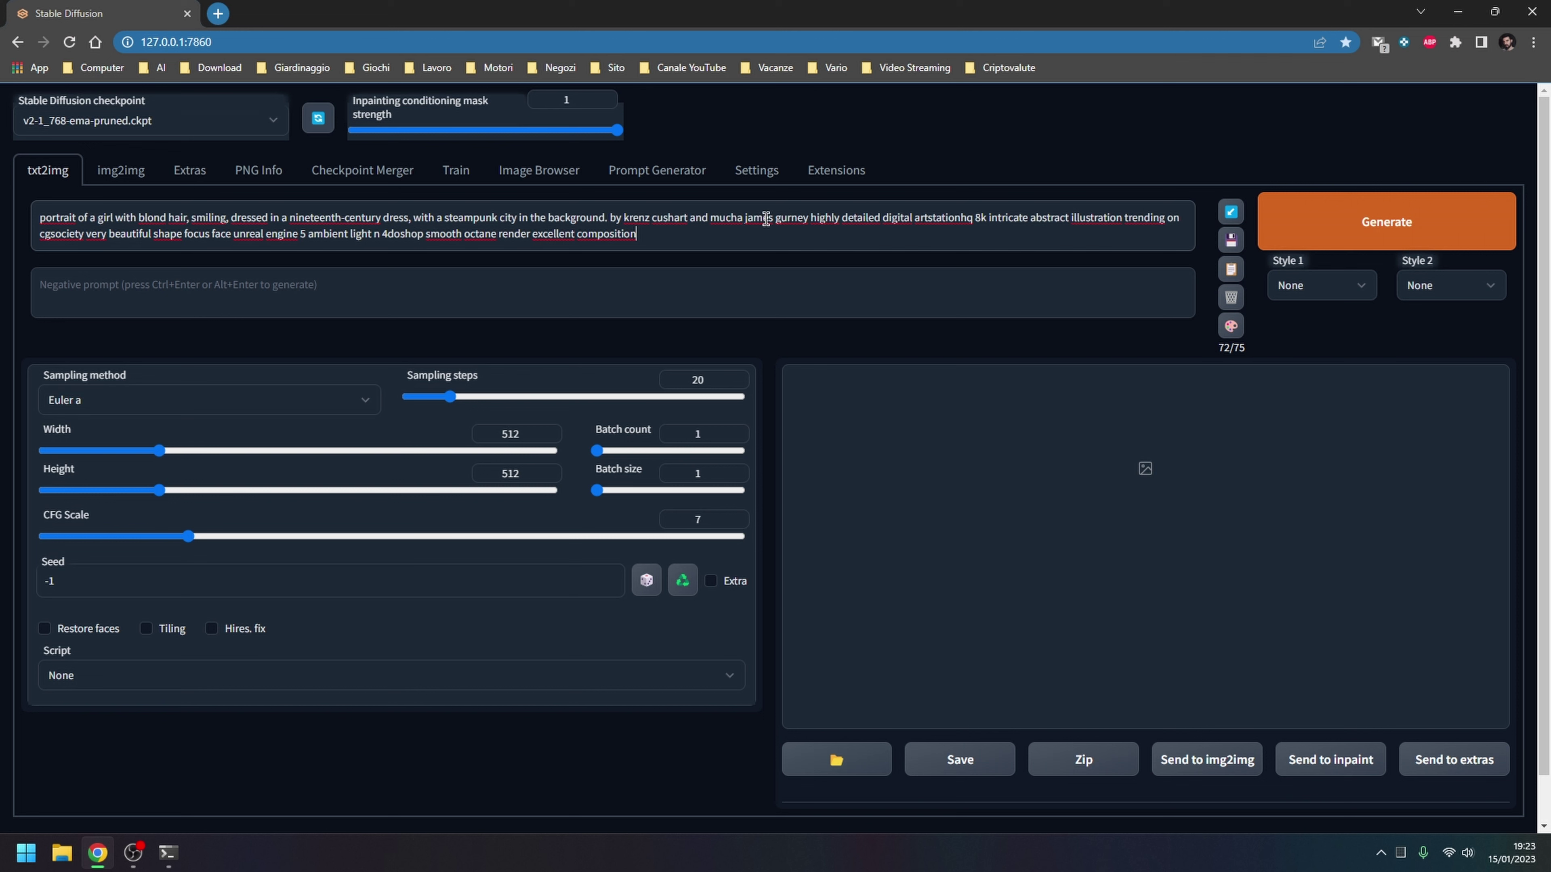
Remove the artist credits after "background" from the prompt and insert a comma after "highly detailed"
drag(809, 217, 607, 204)
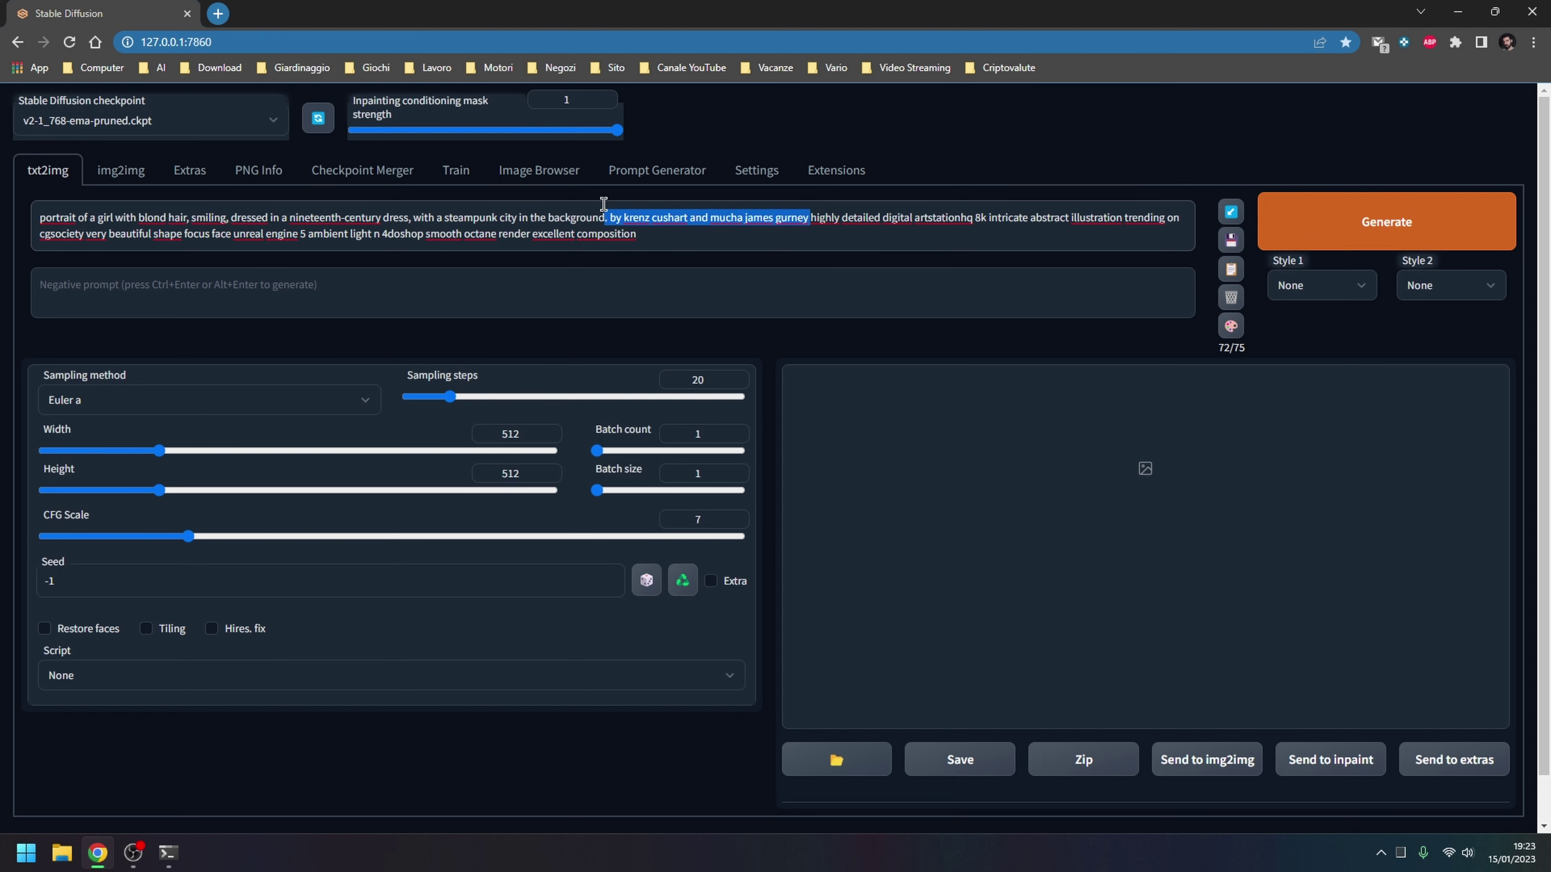
key(BackSpace)
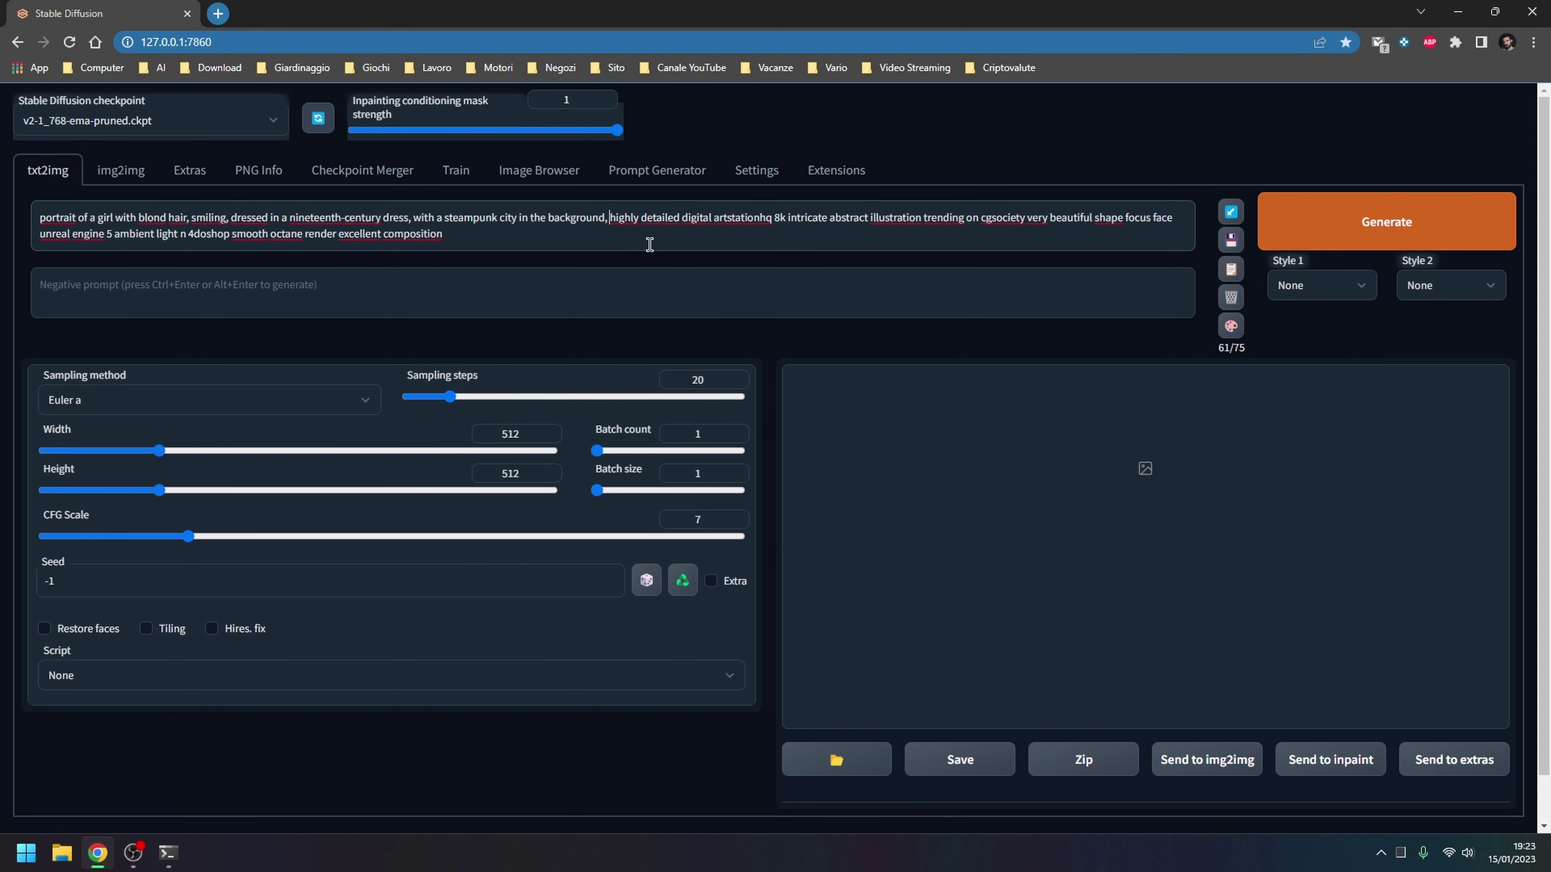
click(682, 218)
text(,)
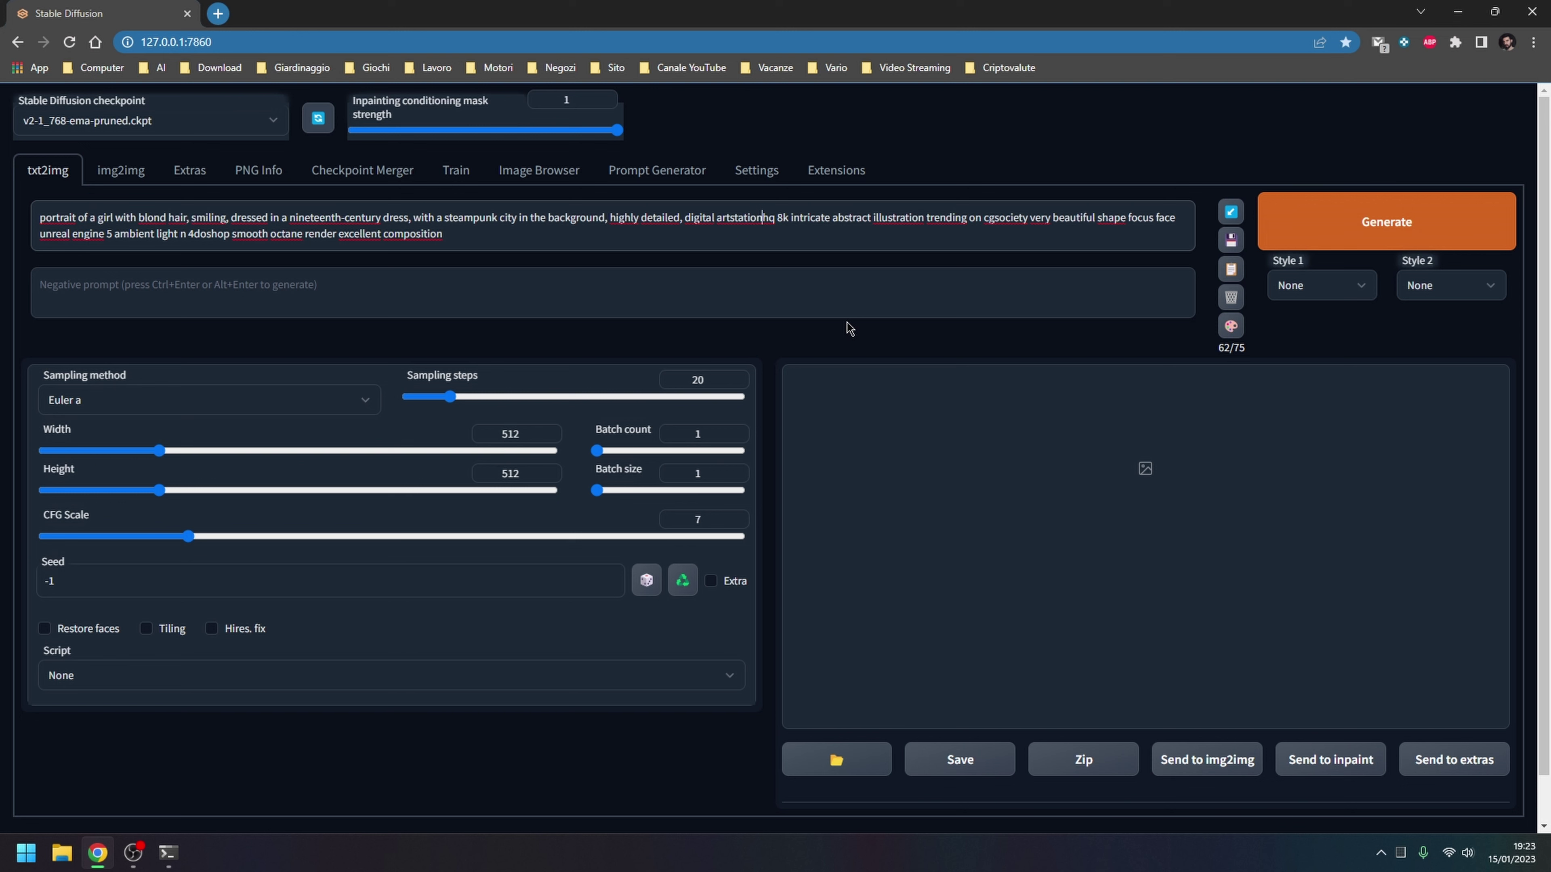
Insert commas after "artstation", "hq", "8k" and "intricate abstract illustration" in the prompt
text(,)
key(Right)
key(Right)
text(,)
key(Right)
key(Right)
key(Right)
text(,)
key(Right)
key(Right)
key(Right)
key(Right)
key(Right)
key(Right)
key(Right)
key(Right)
key(Right)
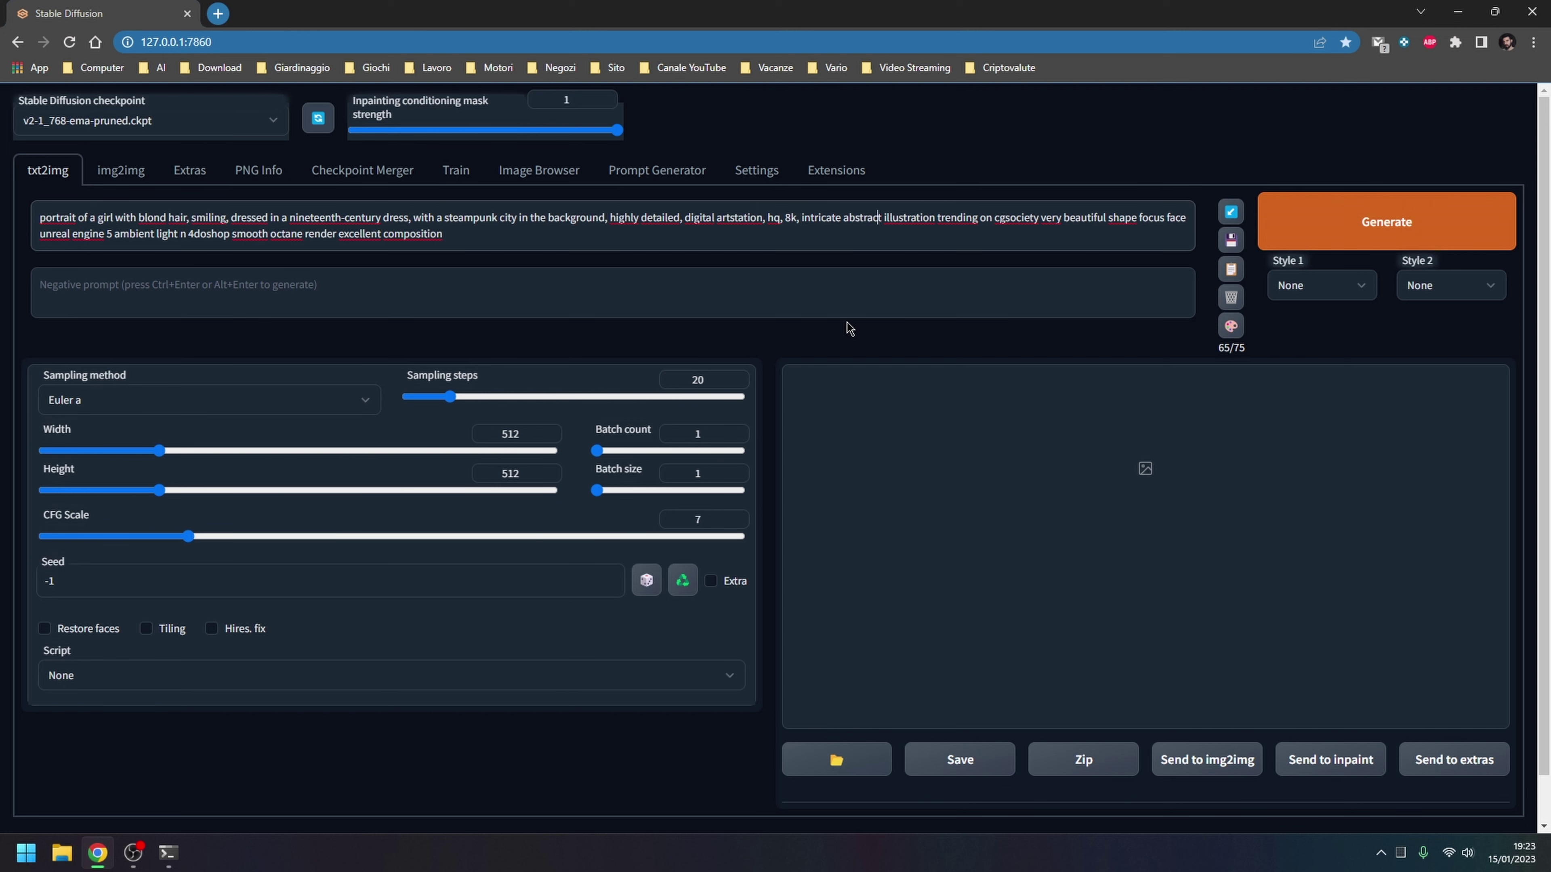
key(Right)
key(Right)
key(Right)
key(Right)
text(,)
Insert commas after "trending on cgsociety", "very beautiful shape" and "focus face" in the prompt
key(Right)
key(Right)
key(Right)
key(Right)
key(Right)
key(Right)
key(Right)
key(Right)
key(Right)
key(Right)
key(Right)
key(Right)
key(Right)
key(Right)
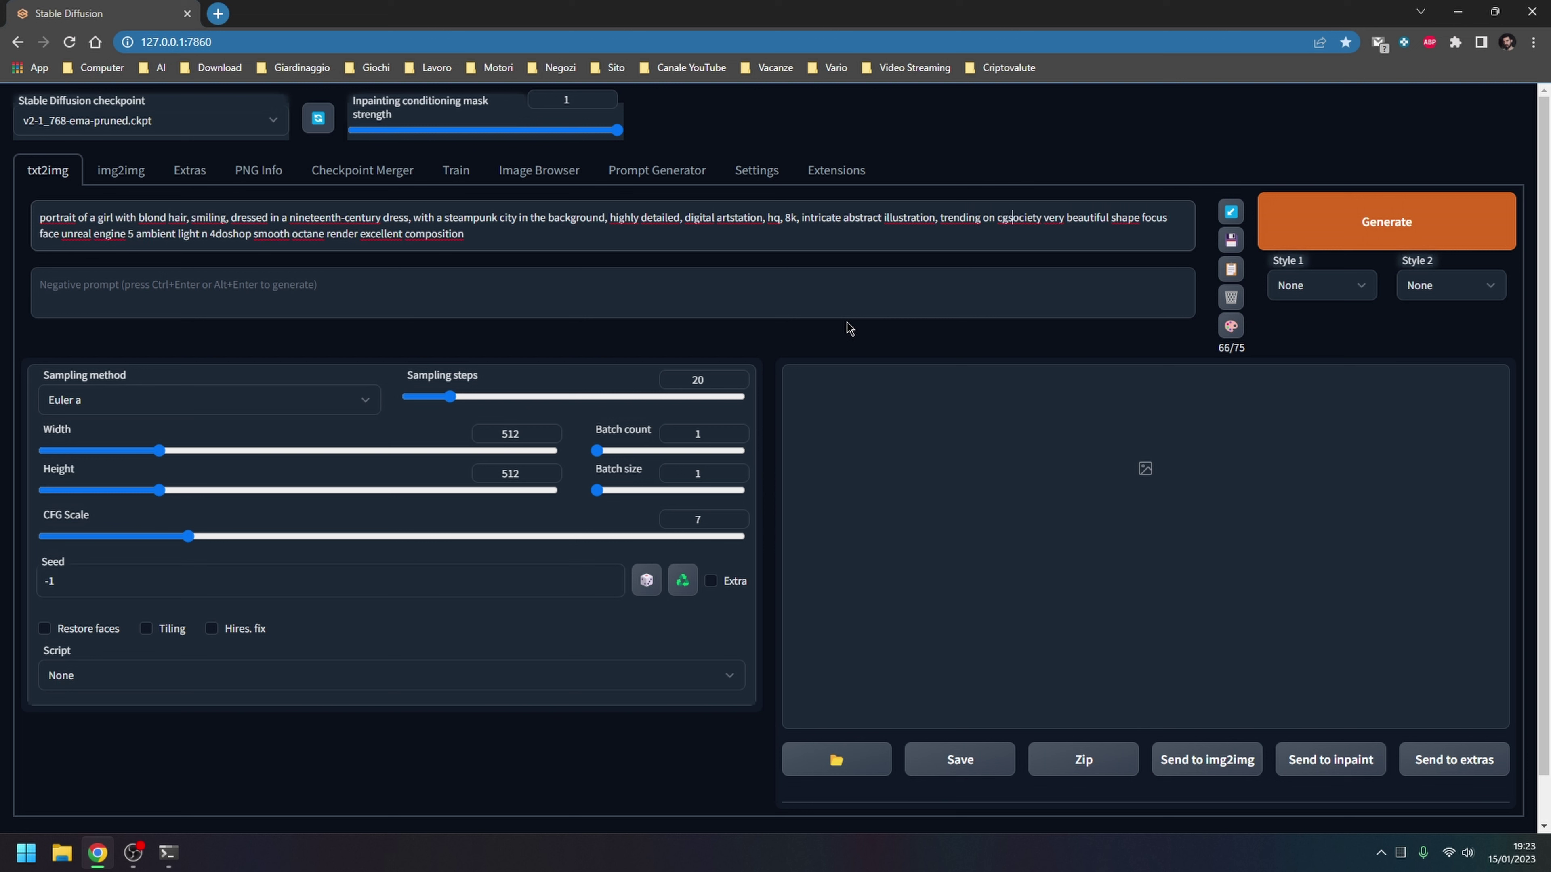
text(,)
text(,)
key(ctrl+Right)
key(ctrl+Right)
key(ctrl+Right)
key(Left)
text(,)
Delete the words "unreal engine" following "focus face," in the prompt
key(Delete)
key(Delete)
key(Delete)
key(Delete)
key(Delete)
key(Delete)
key(Delete)
key(Delete)
key(Delete)
key(Delete)
key(Delete)
key(Delete)
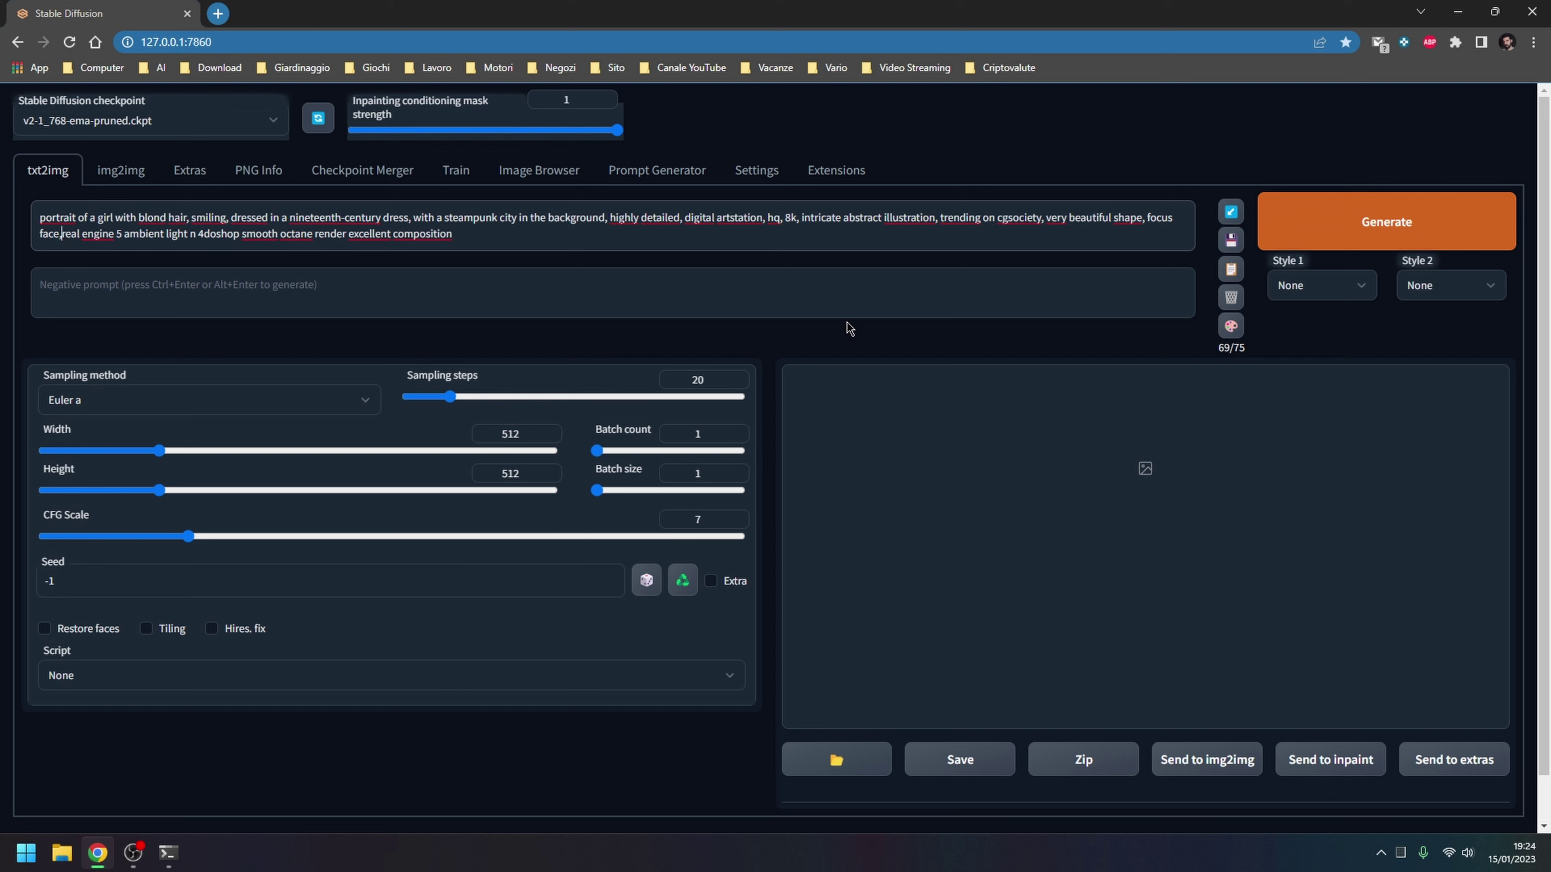
key(Delete)
key(Delete)
key(Delete)
key(Delete)
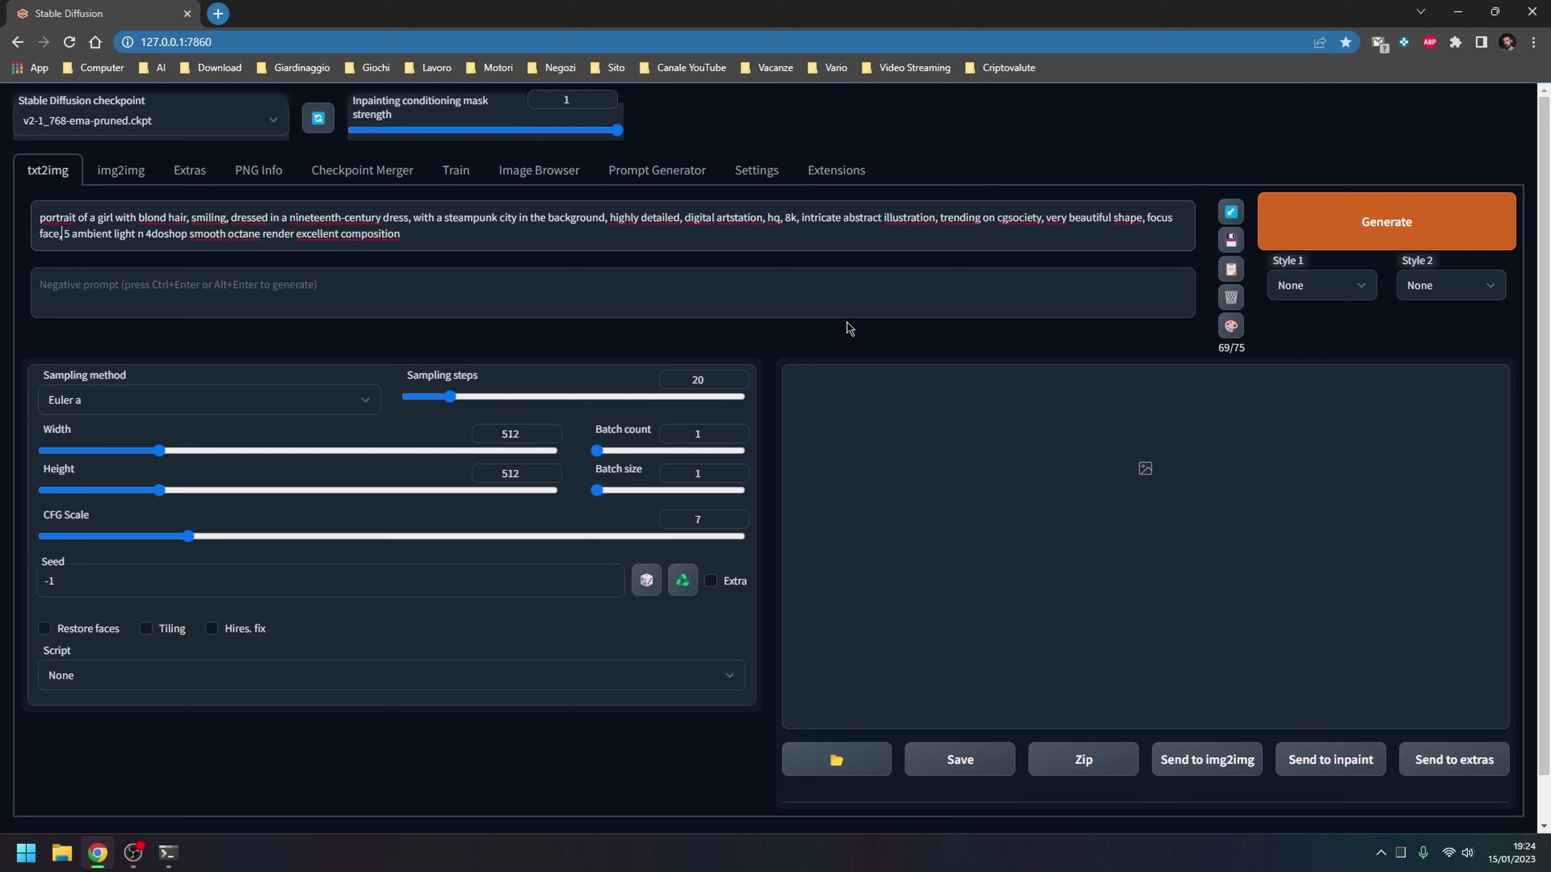
Remove the leftover "5" before "ambient light" and insert a comma after that phrase
key(ctrl+Right)
key(ctrl+Right)
key(ctrl+Right)
key(Left)
text(,)
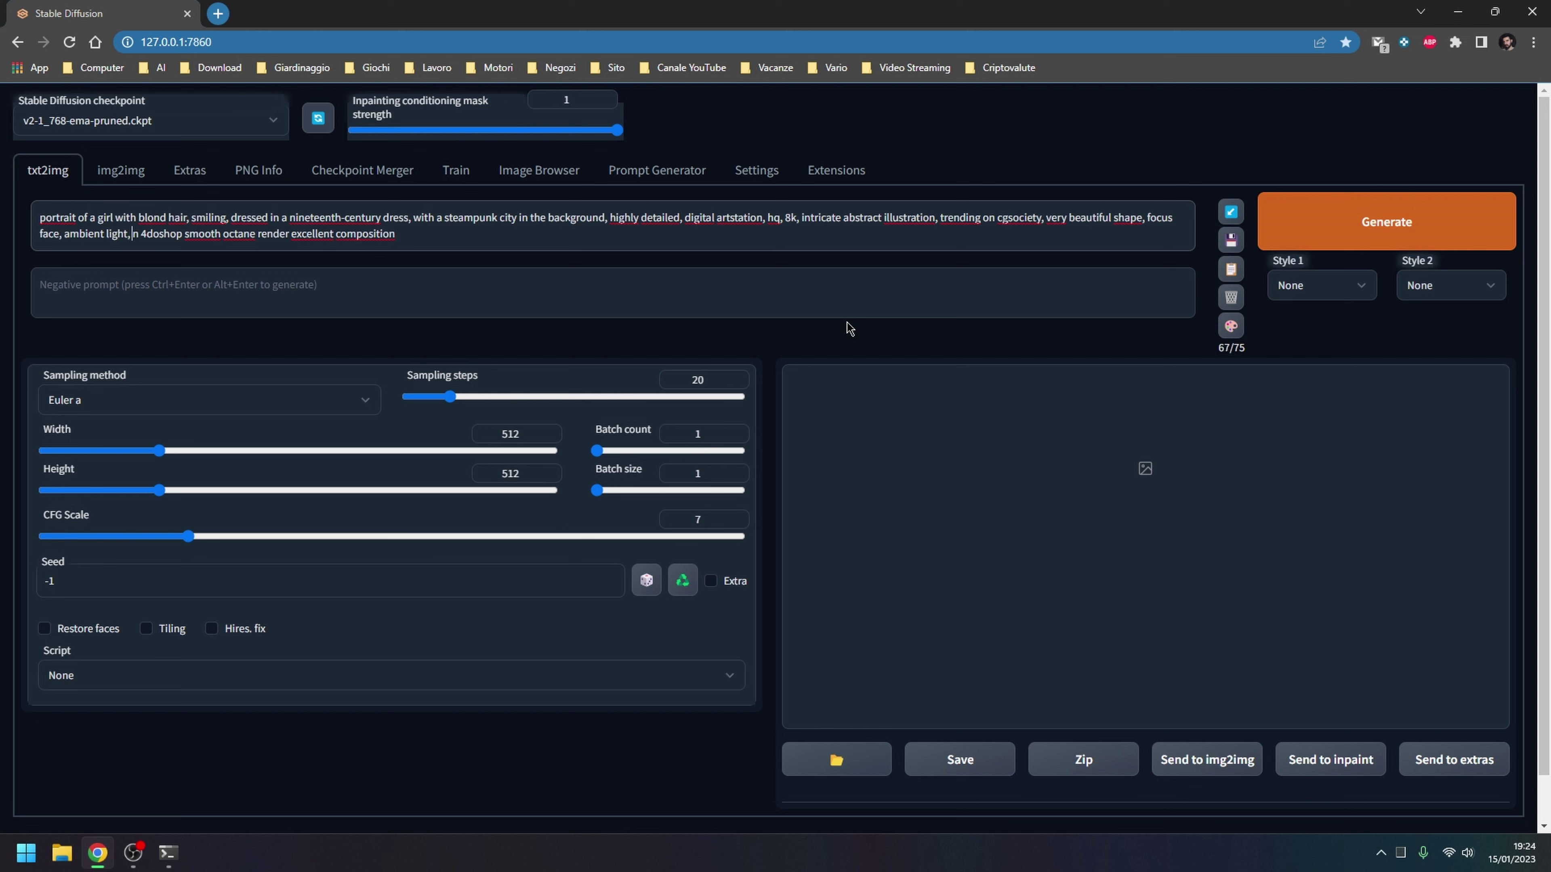
Delete the meaningless fragment "n 4doshop" following "ambient light," in the prompt
key(Right)
key(Delete)
key(Delete)
key(Delete)
key(Delete)
key(Delete)
key(Delete)
key(Delete)
key(Delete)
key(Delete)
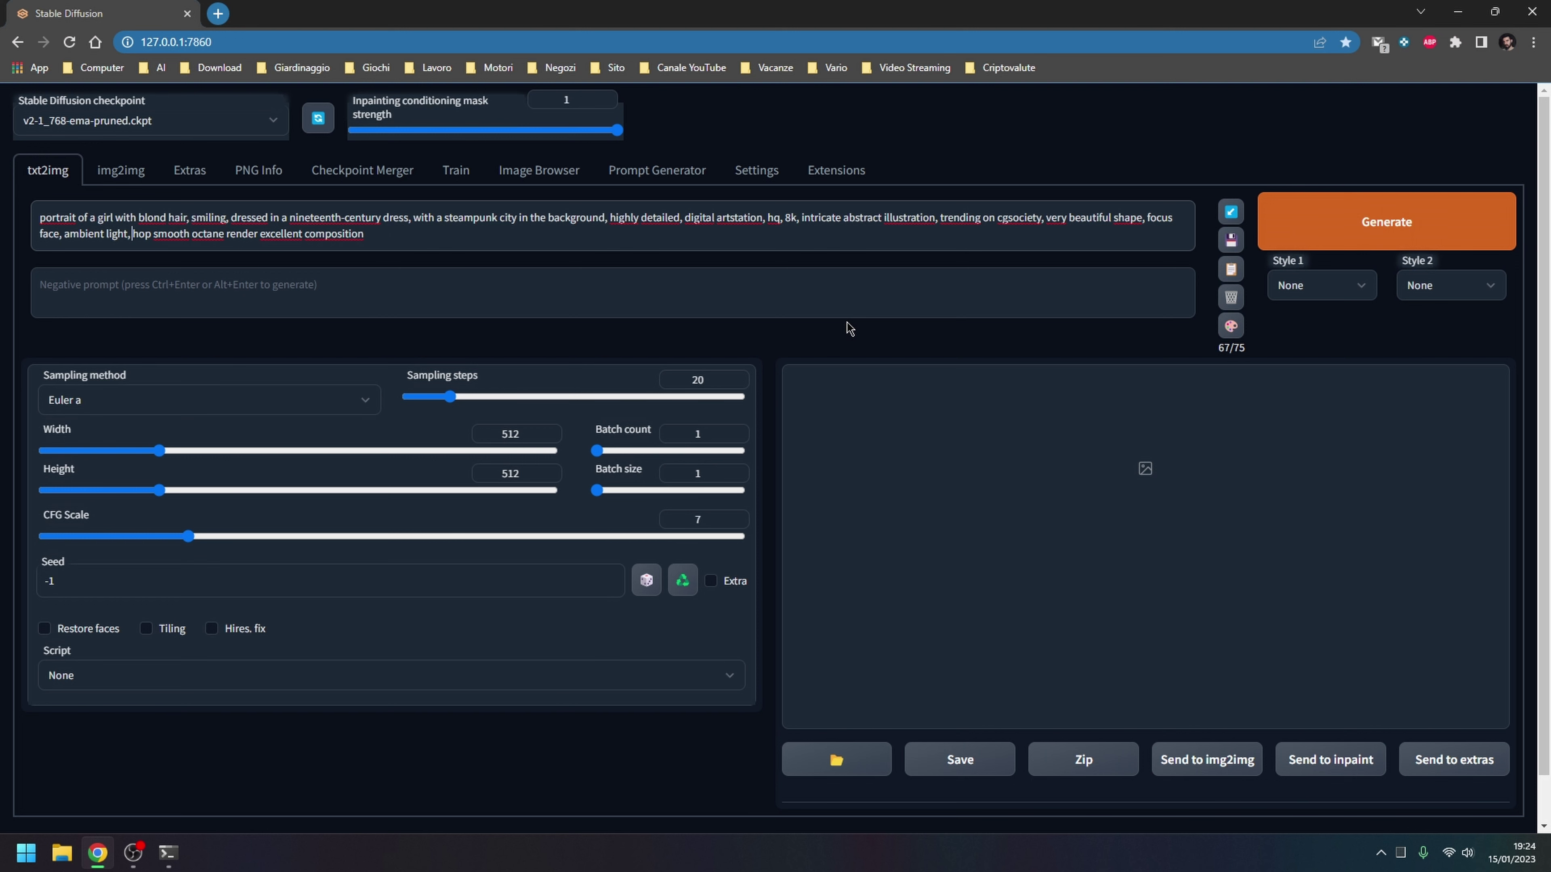
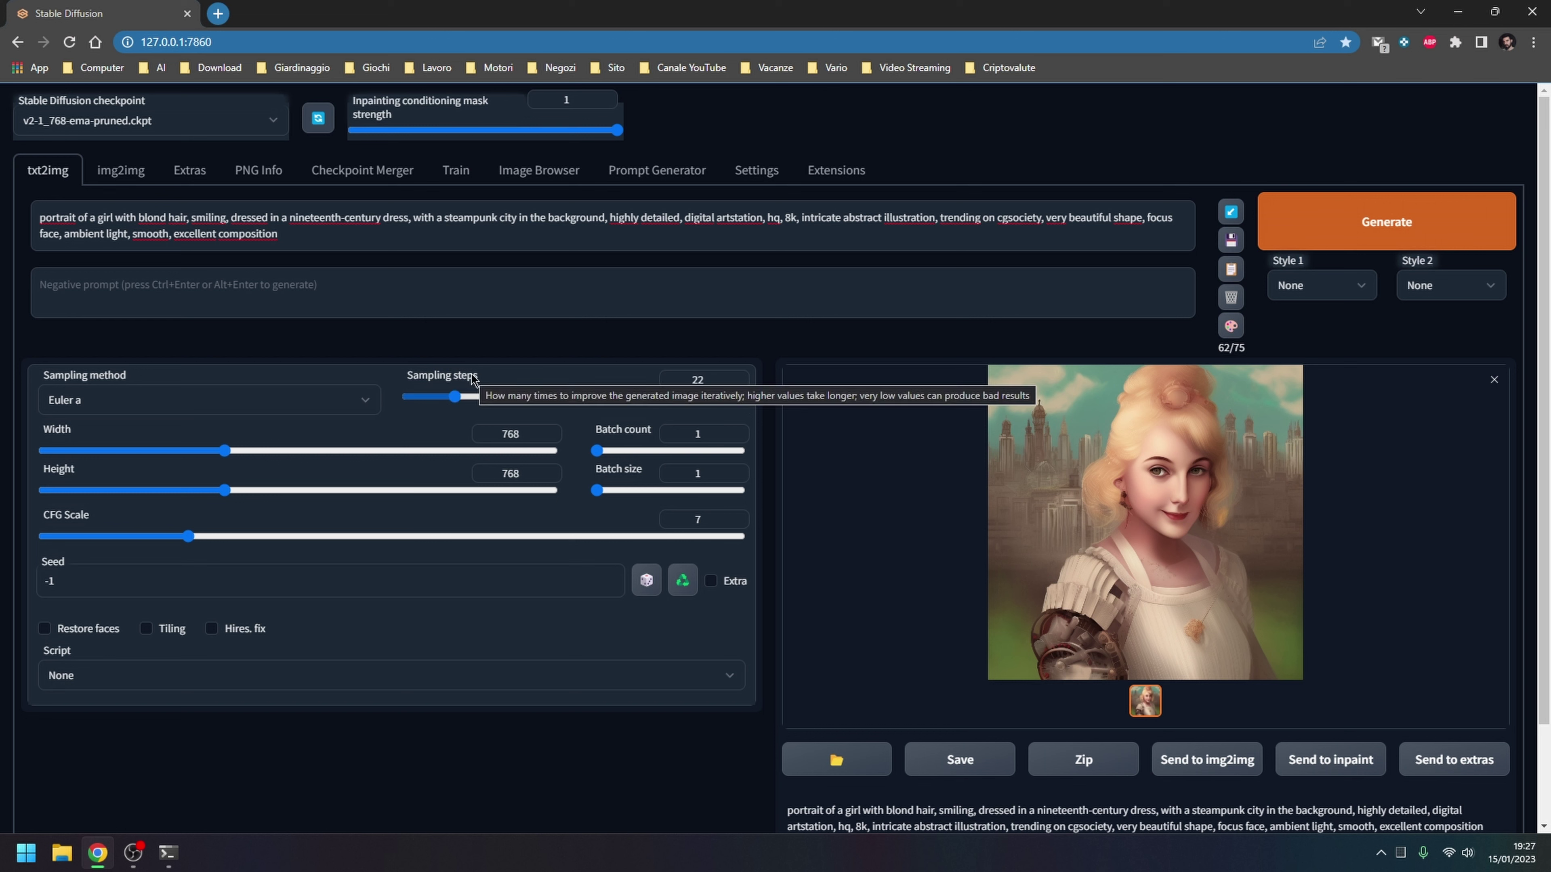
Raise the sampling steps to 100 and generate a new image
drag(456, 397, 629, 400)
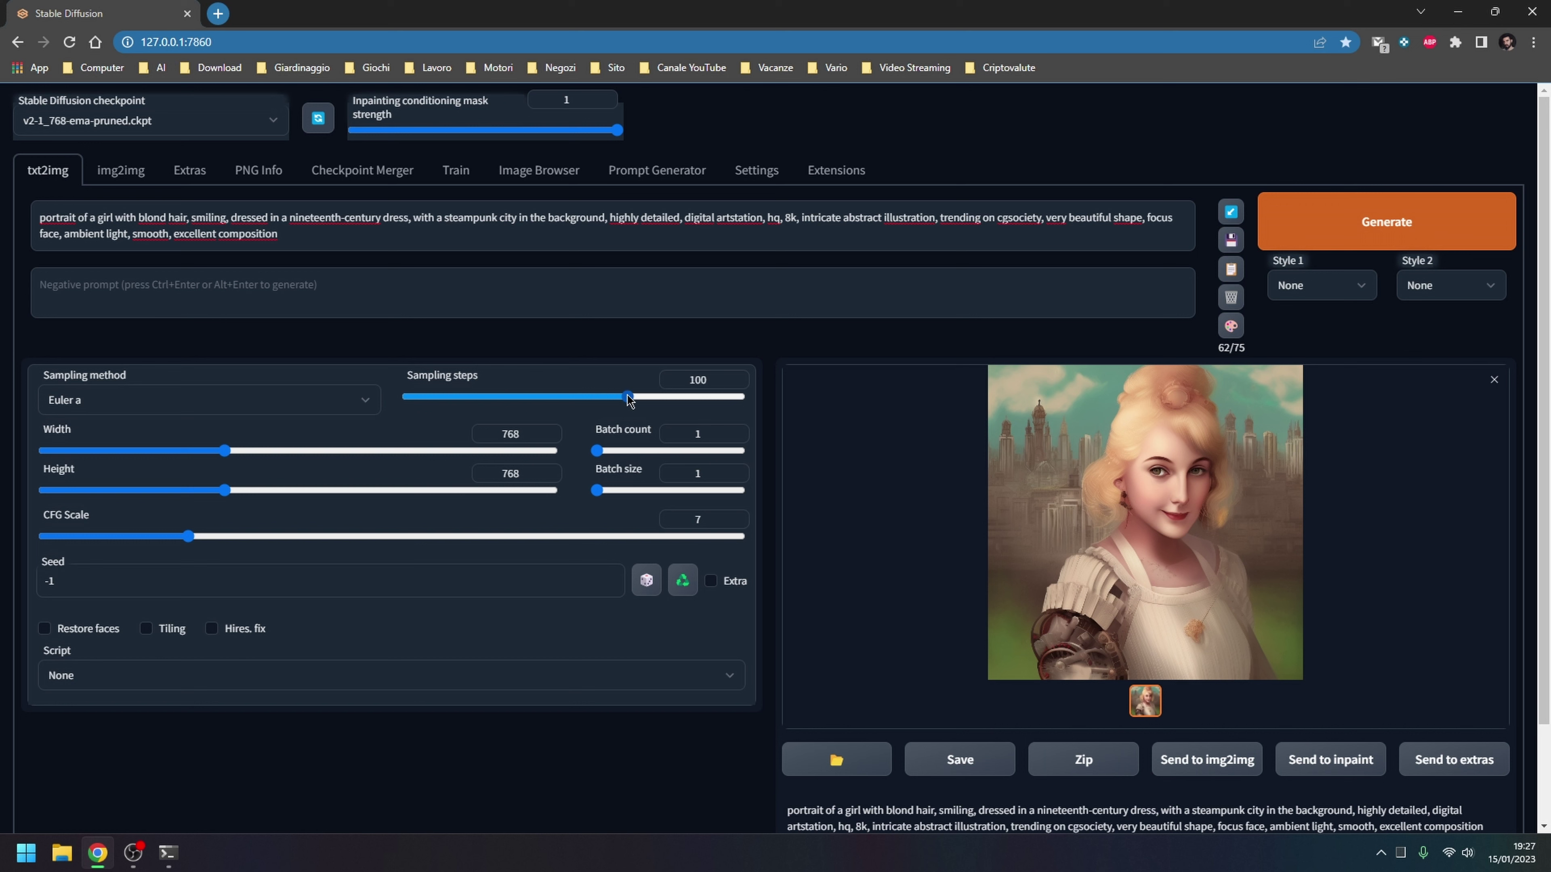
click(1344, 236)
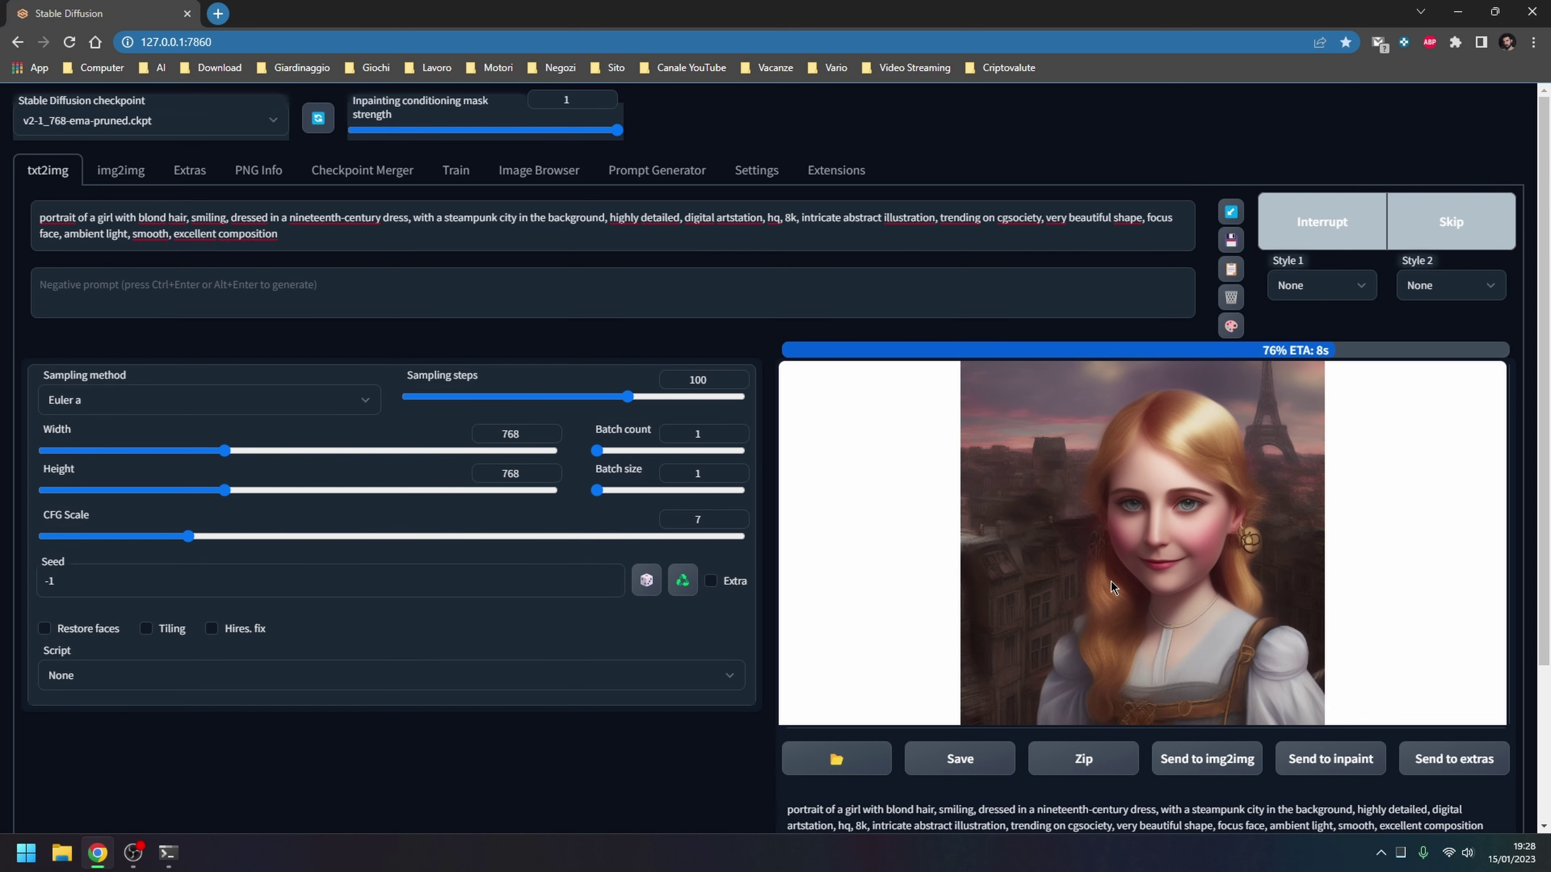
View the generated portrait enlarged to inspect the face, then close the preview
click(1111, 580)
click(1509, 126)
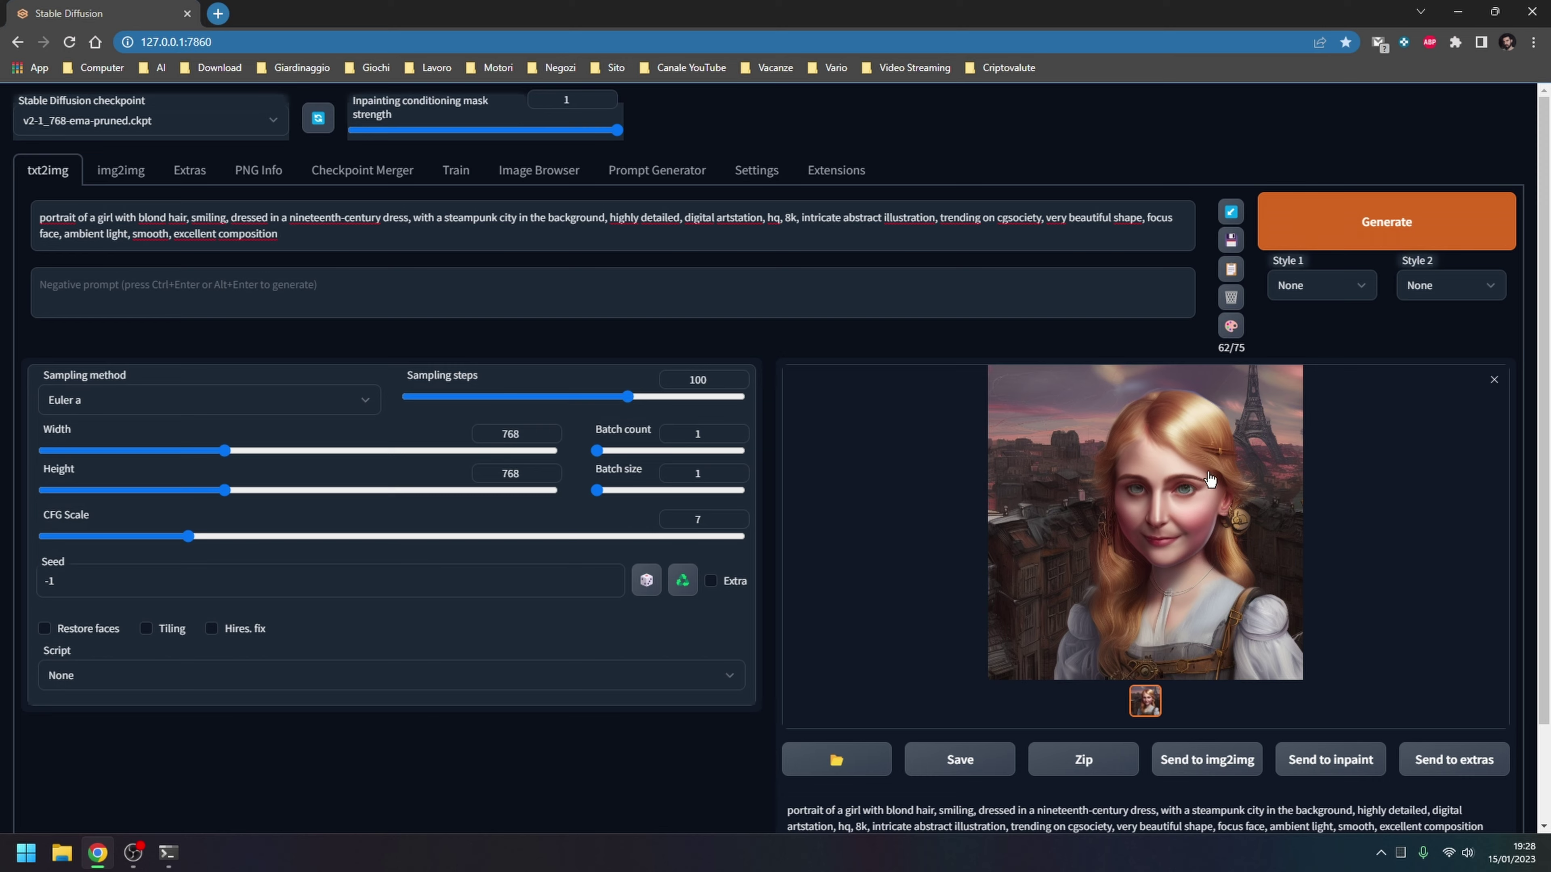
click(1186, 508)
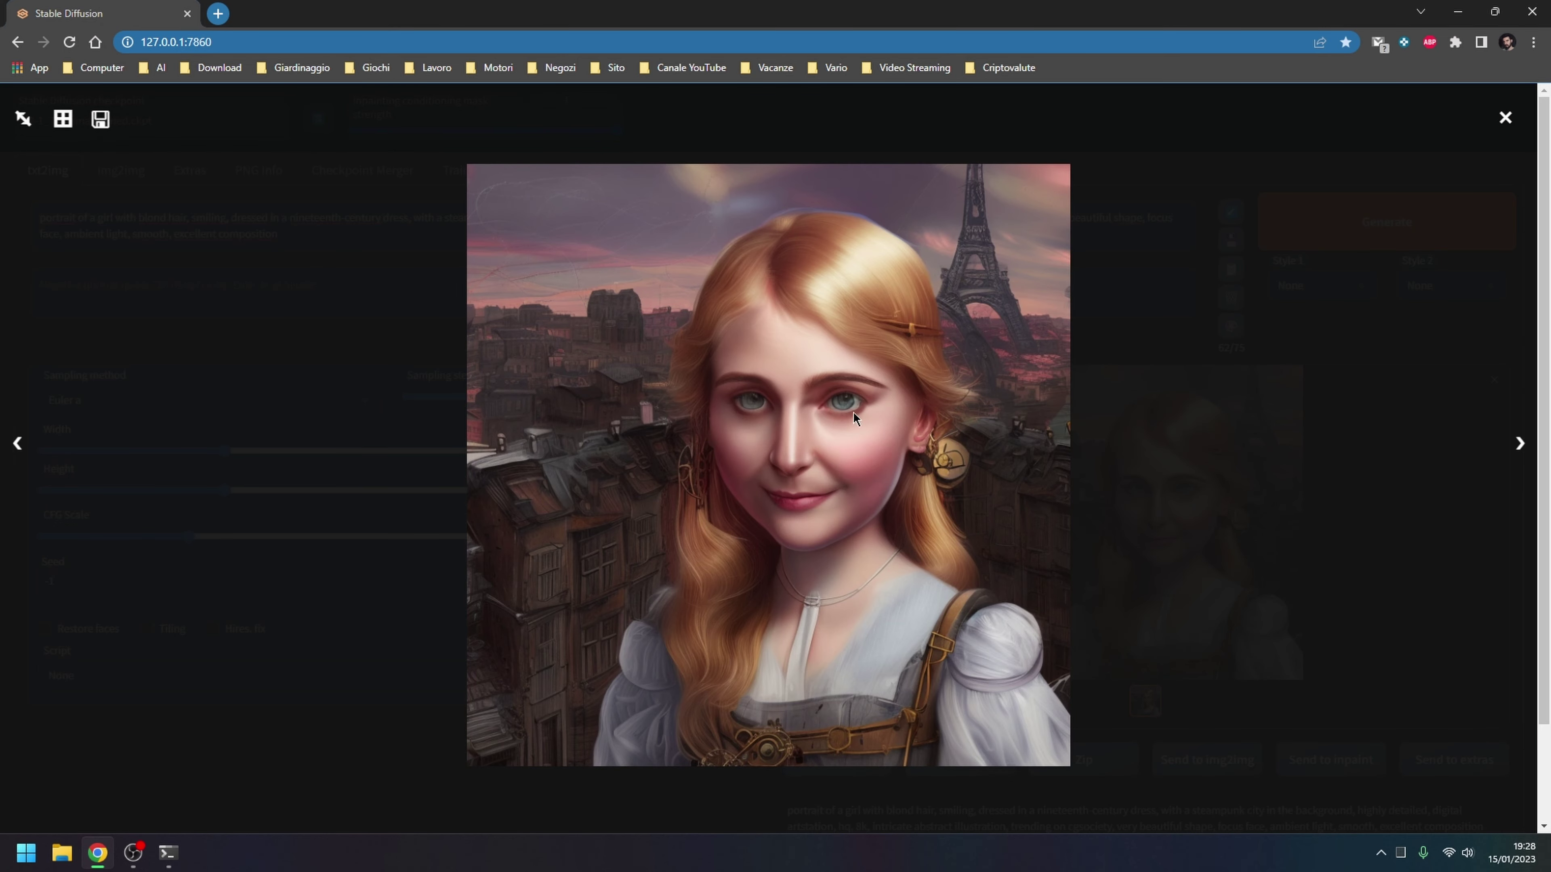
click(806, 424)
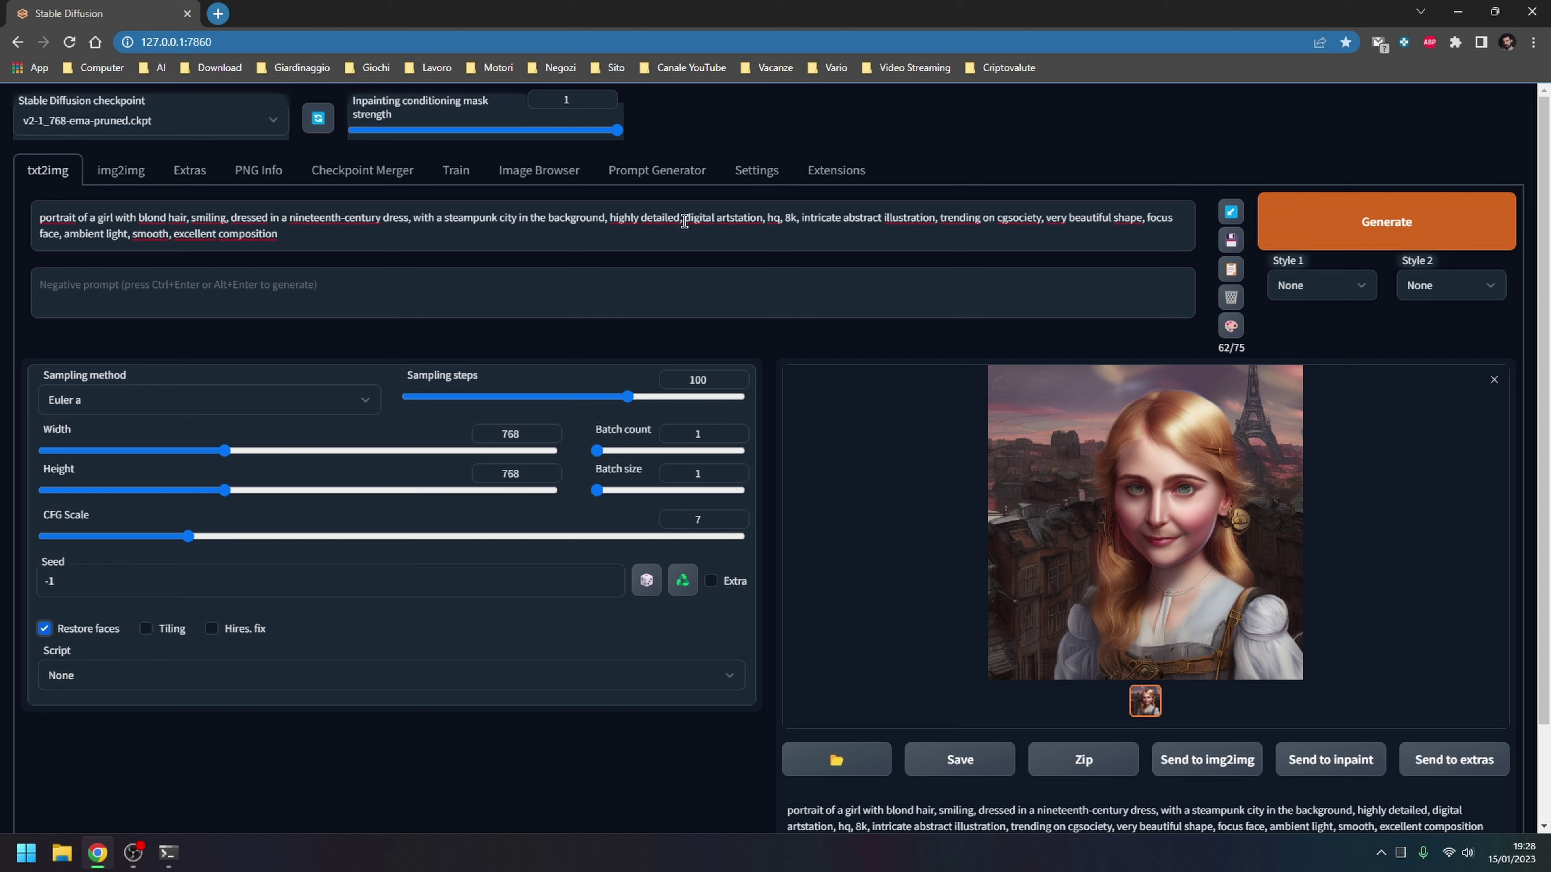
Append ", cinema lens, 55mm" to the end of the prompt
double_click(793, 217)
click(384, 244)
text(, cinema)
text( lens, 55mm)
text(,)
key(BackSpace)
key(BackSpace)
Set the negative prompt to "3d, cg, drawing" and generate a new image
click(308, 278)
text(3d)
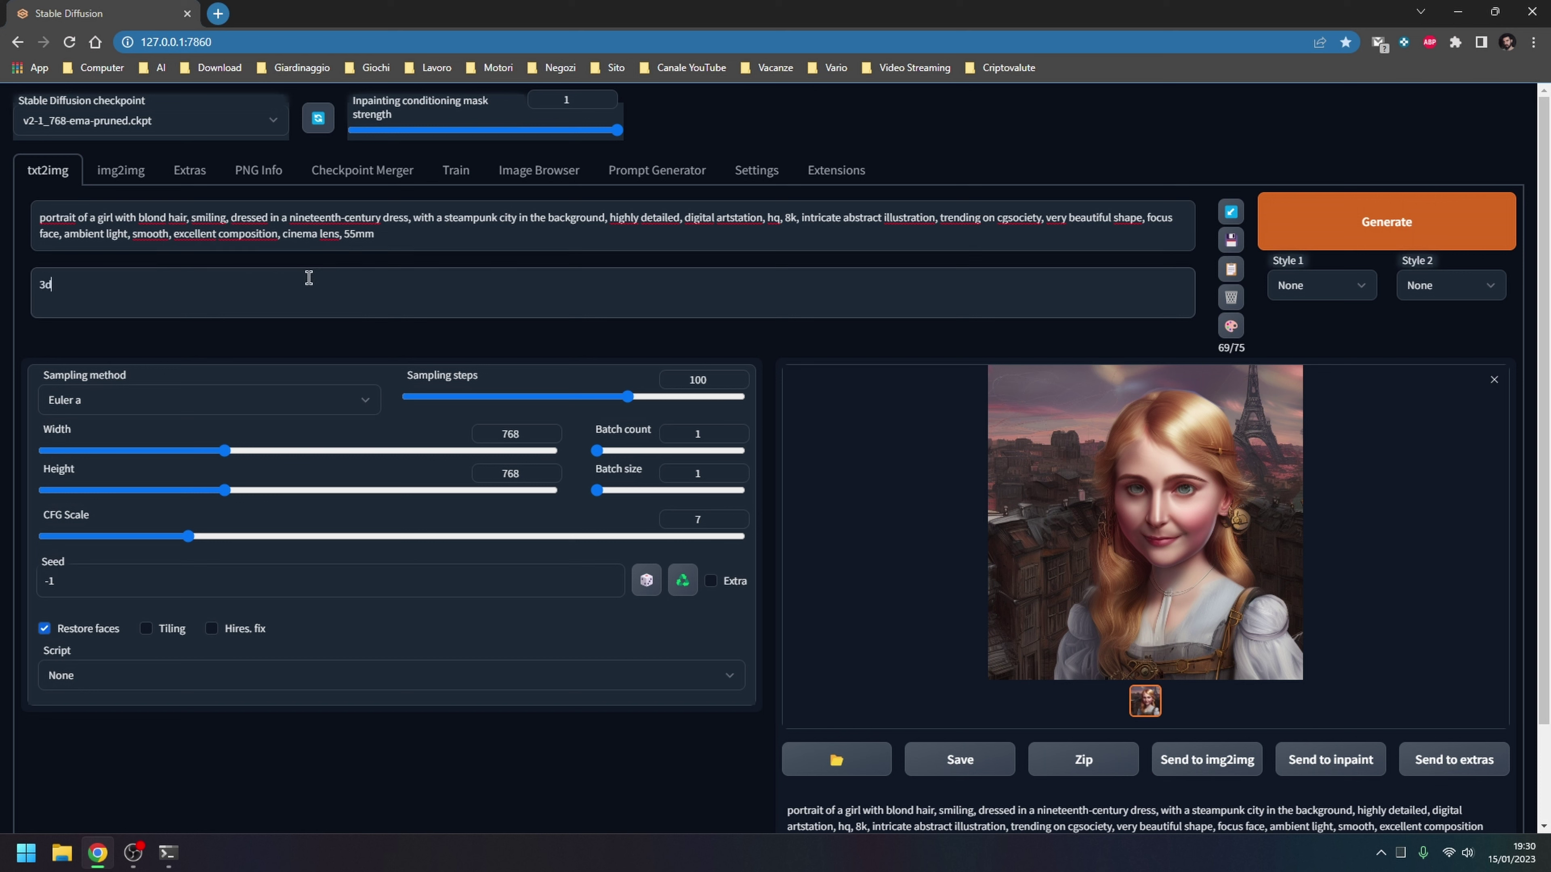
text(, cg, drawing)
click(1261, 554)
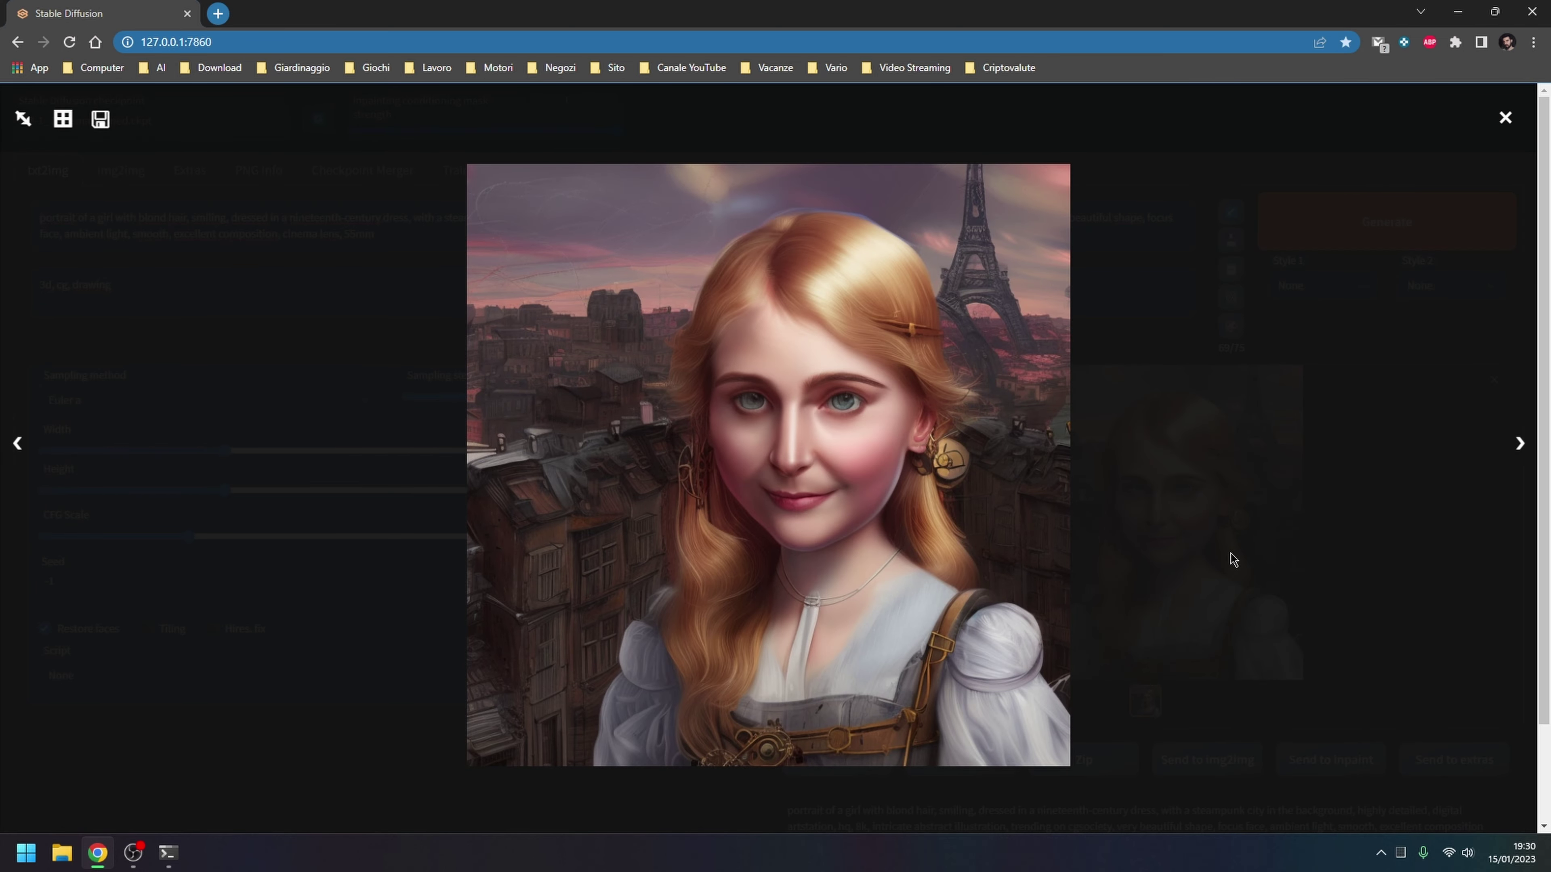
click(1503, 117)
click(1386, 226)
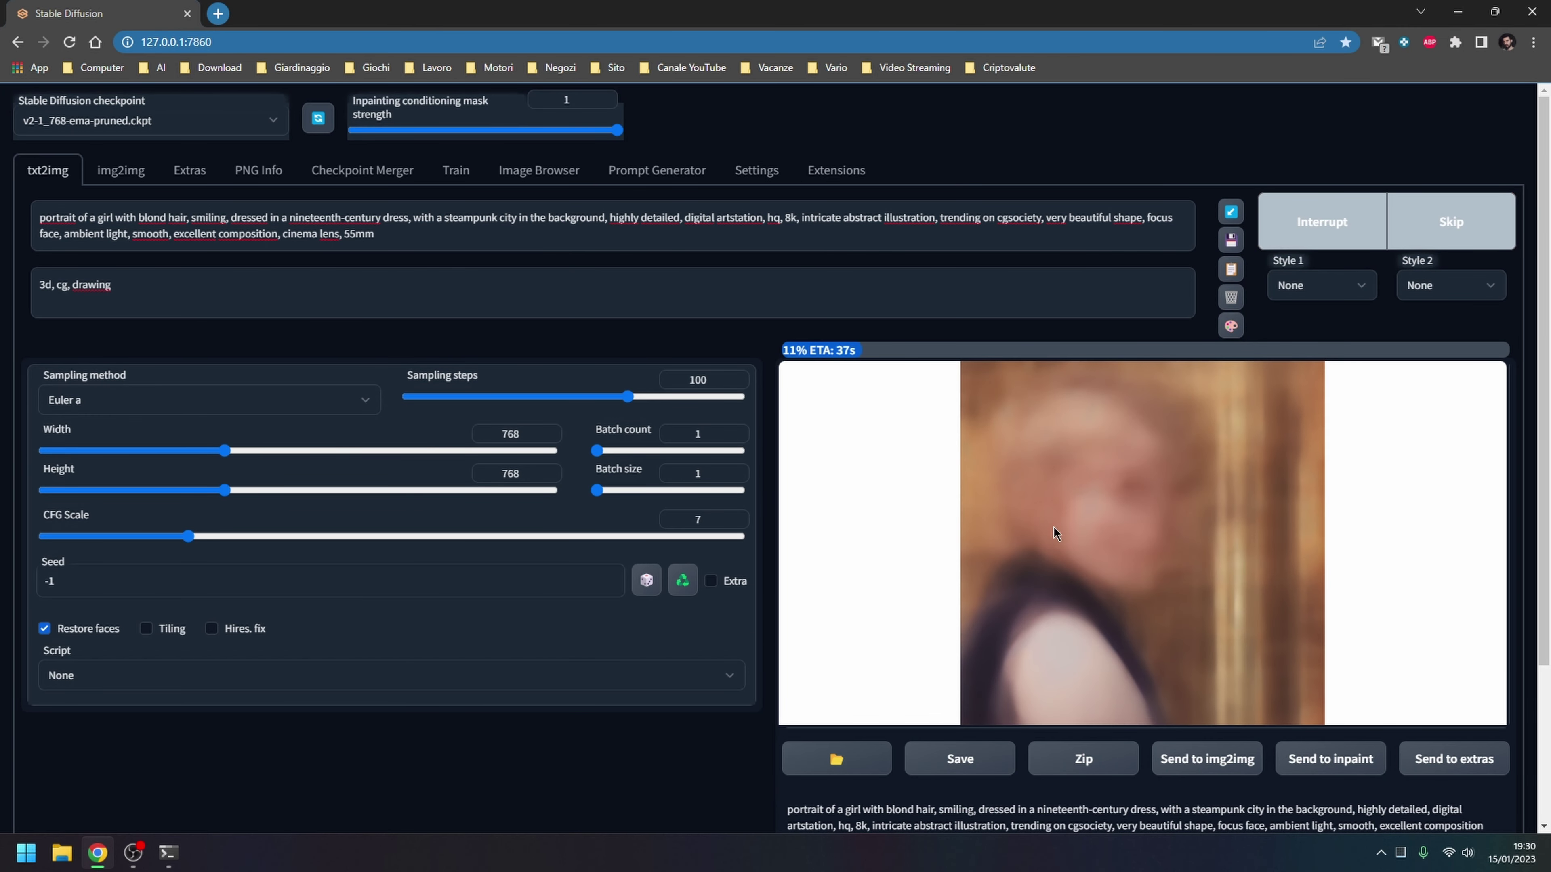
Check the generation progress in the console, view the new image enlarged, and close the preview
click(170, 854)
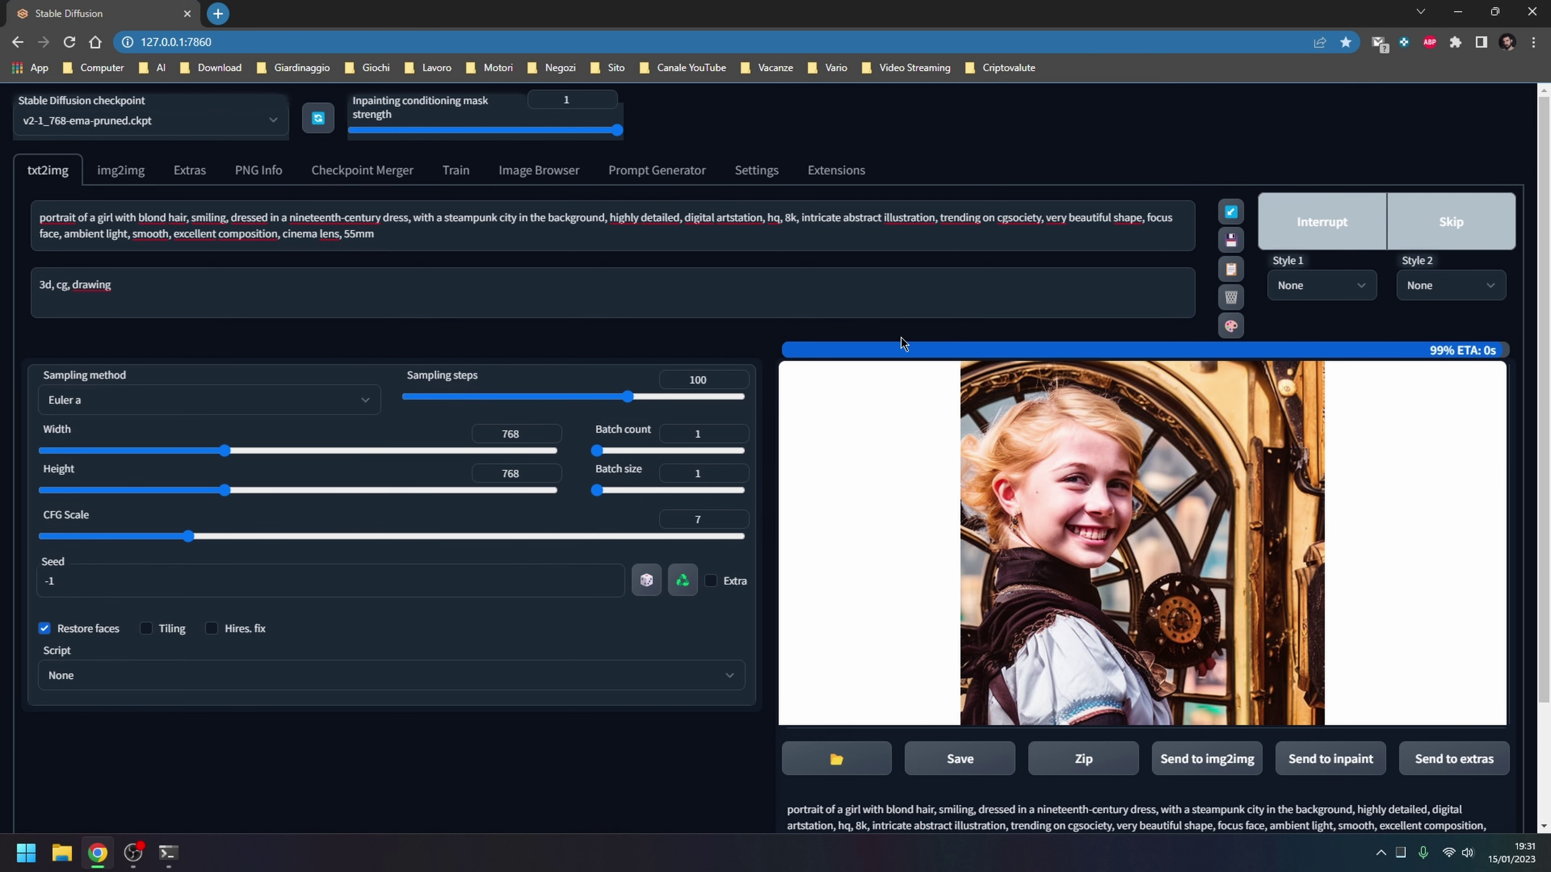
click(1152, 508)
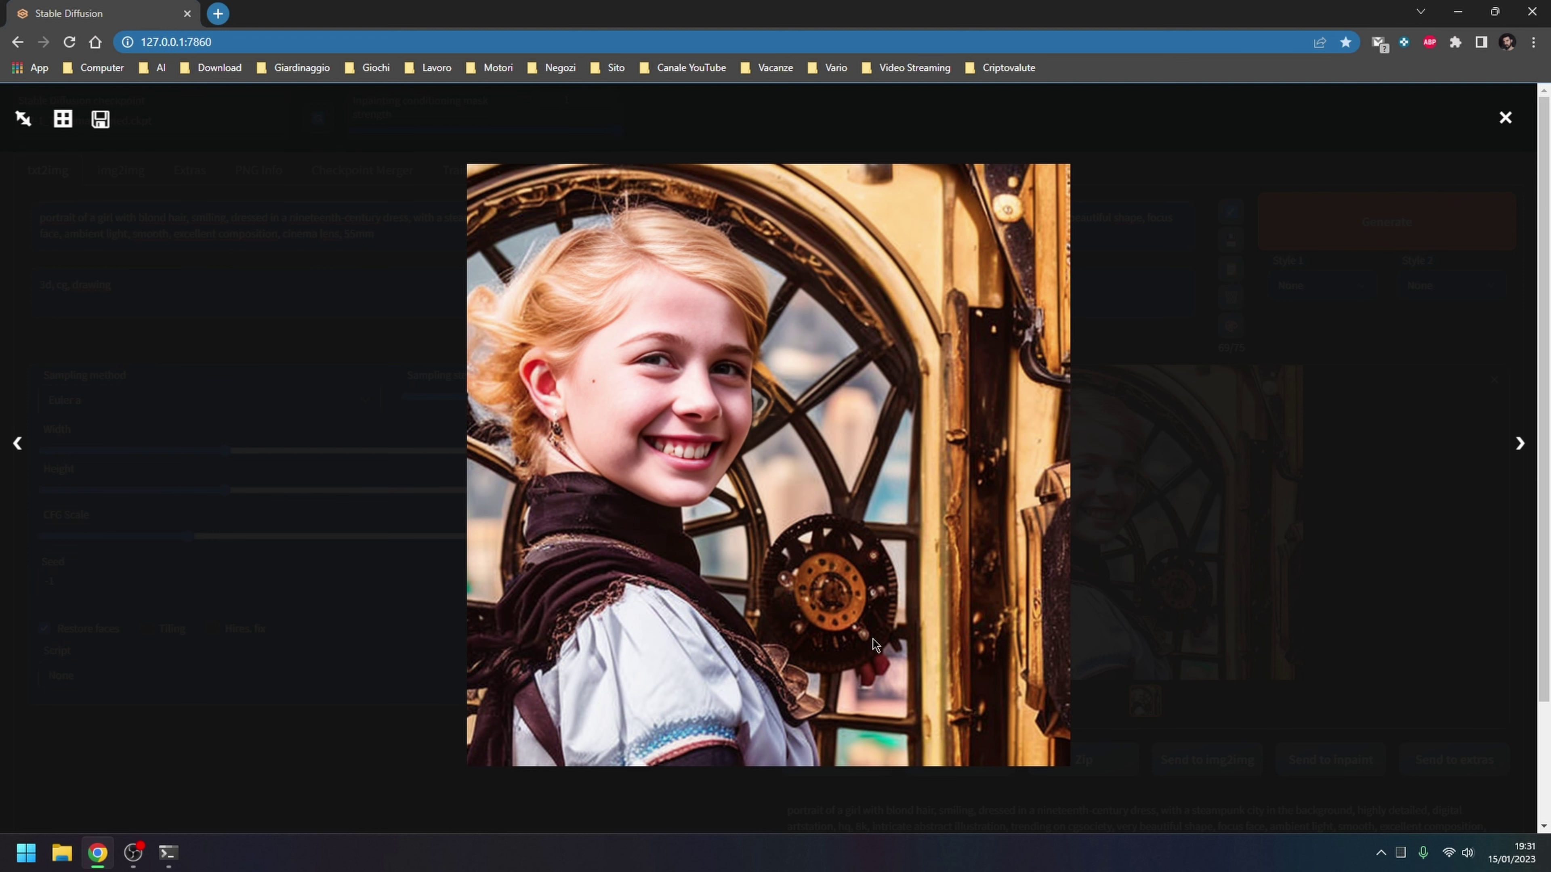
click(1506, 117)
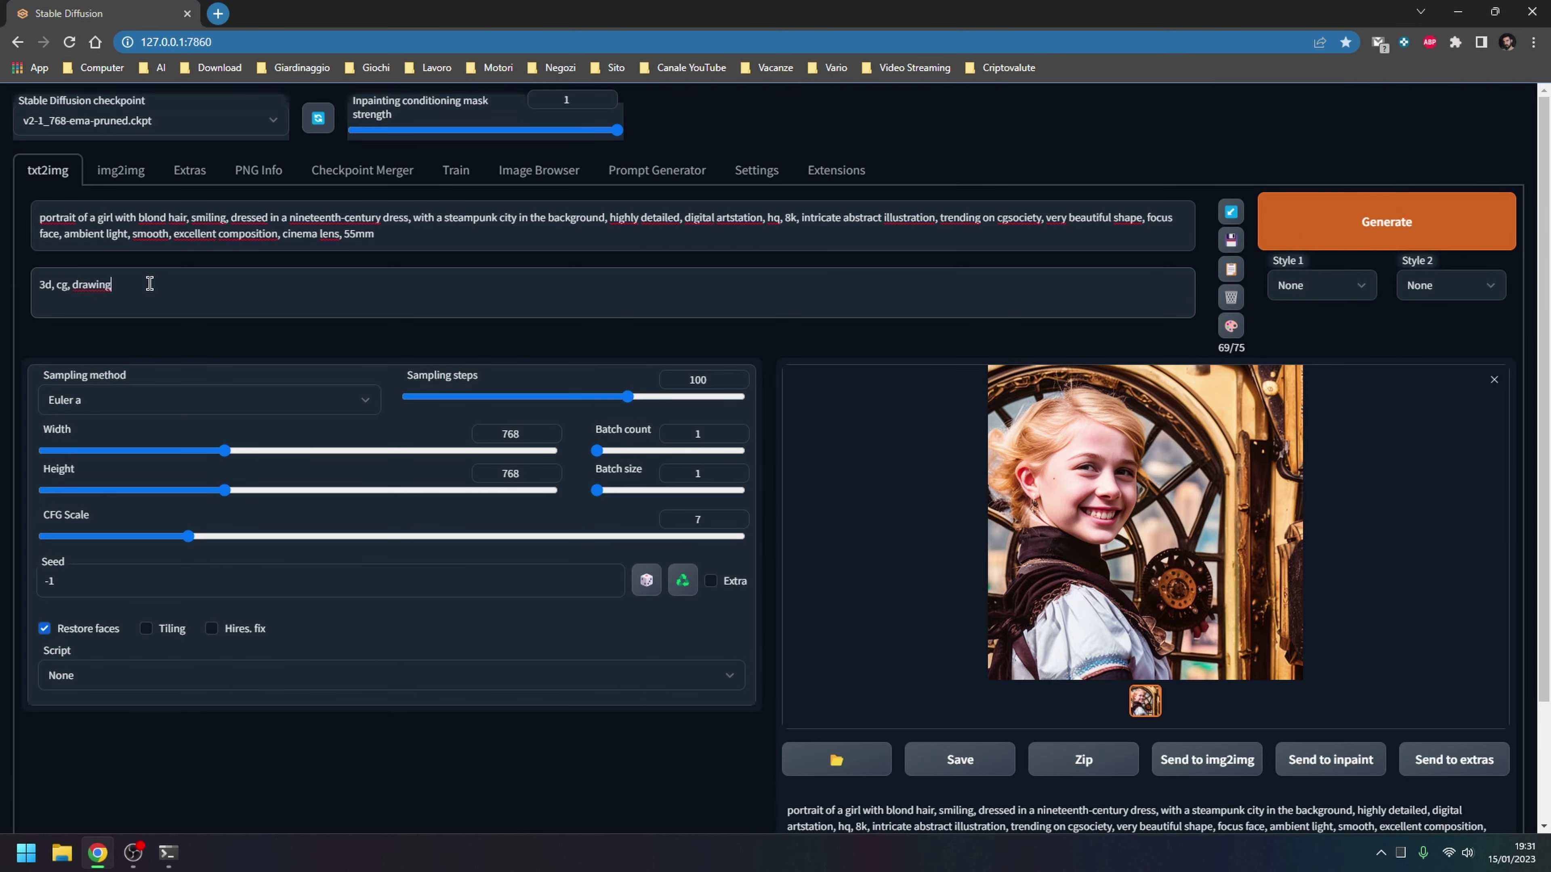
Review the list of available sampling methods, keeping Euler a selected
click(63, 219)
click(264, 280)
click(372, 403)
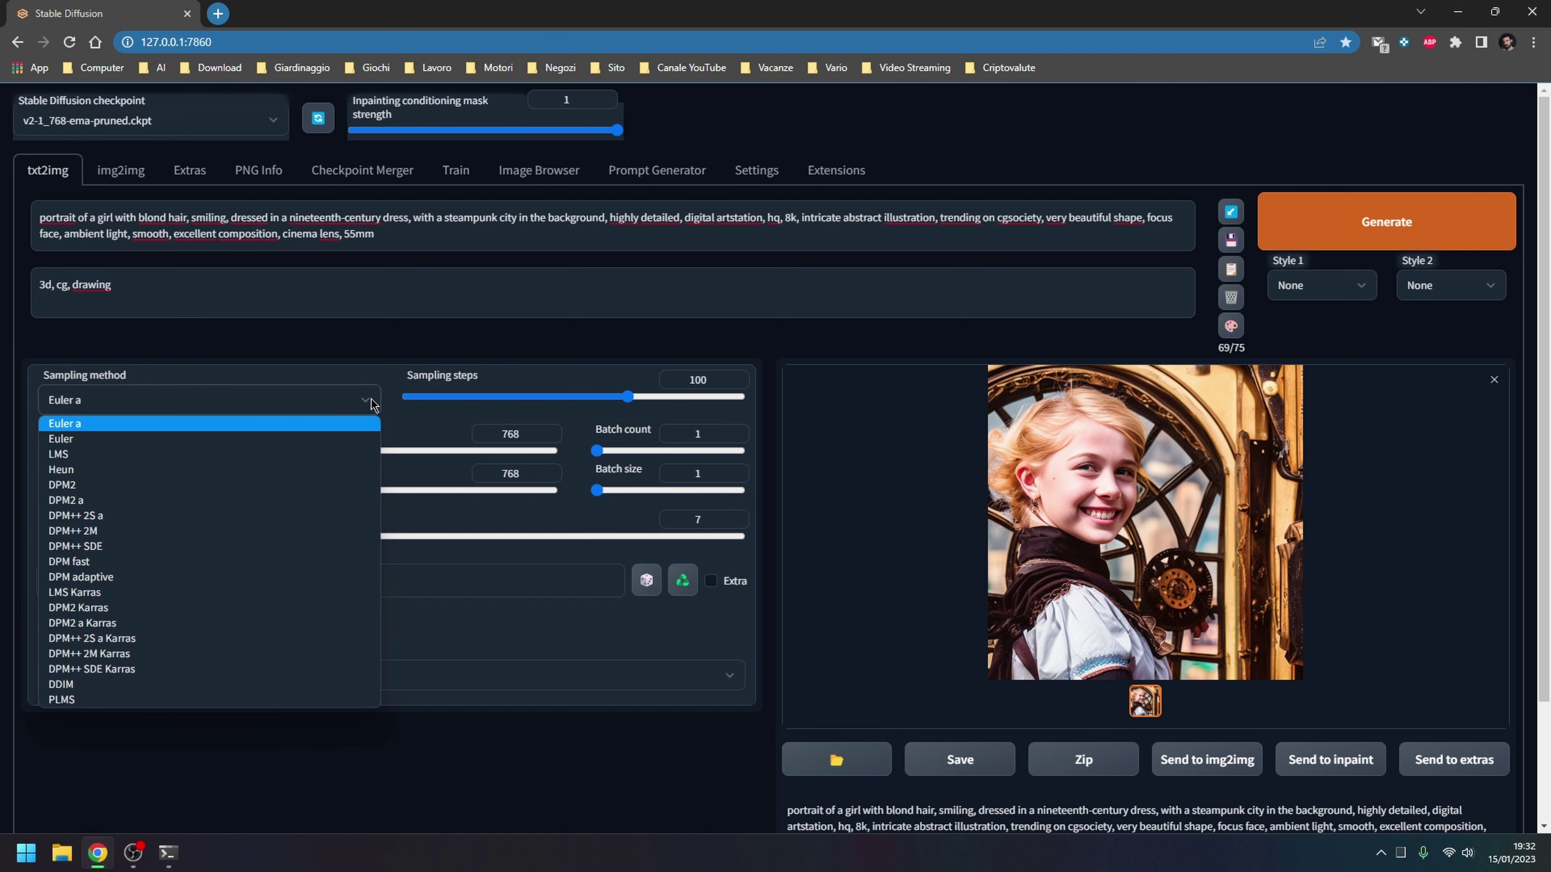
click(372, 402)
click(371, 401)
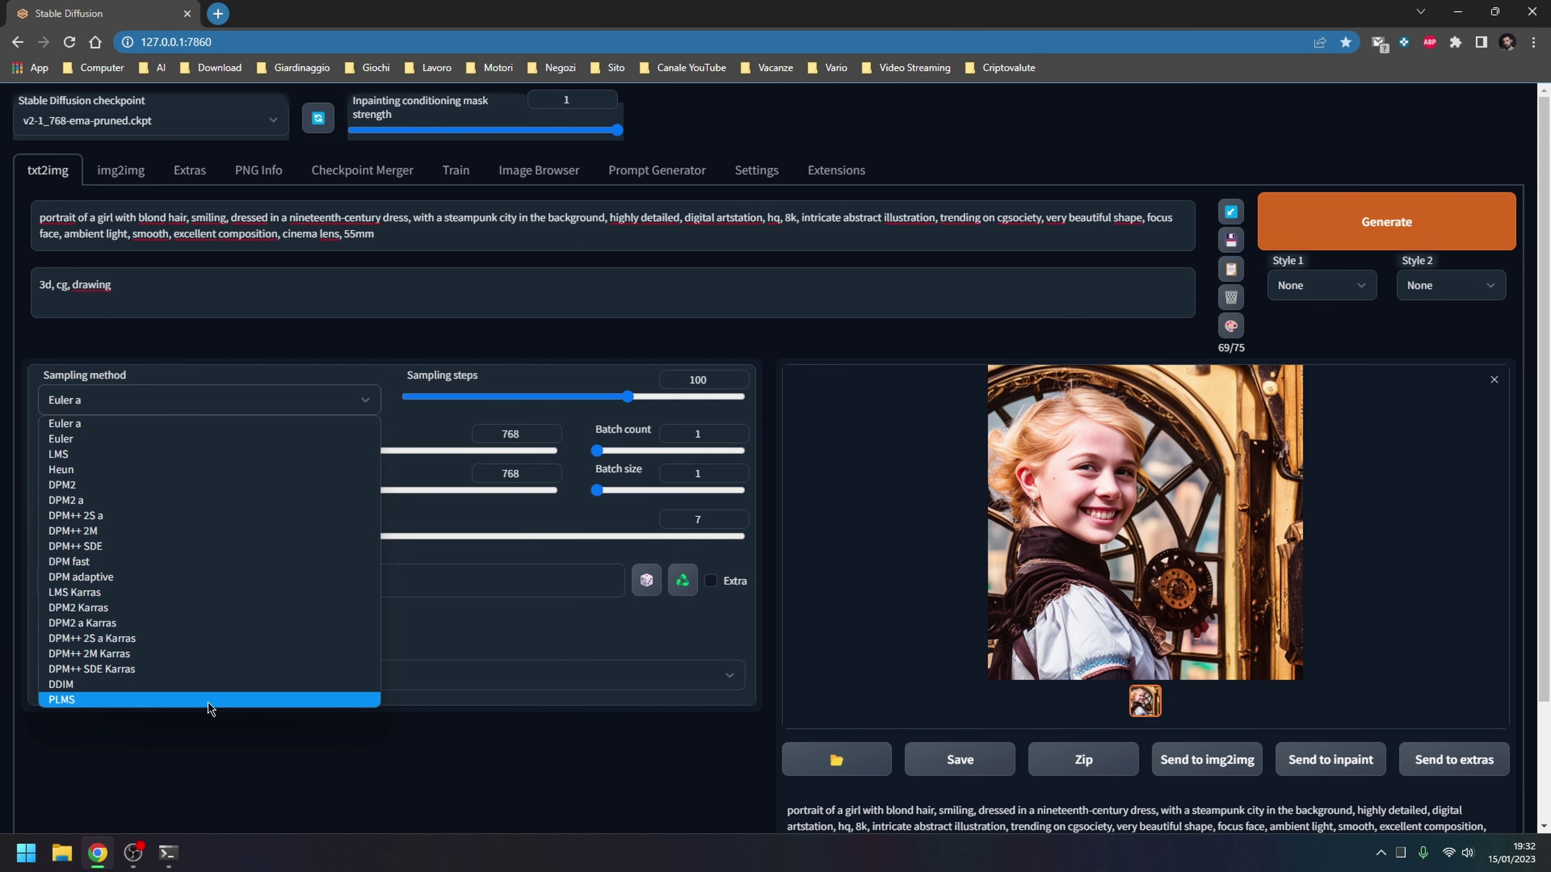
click(390, 368)
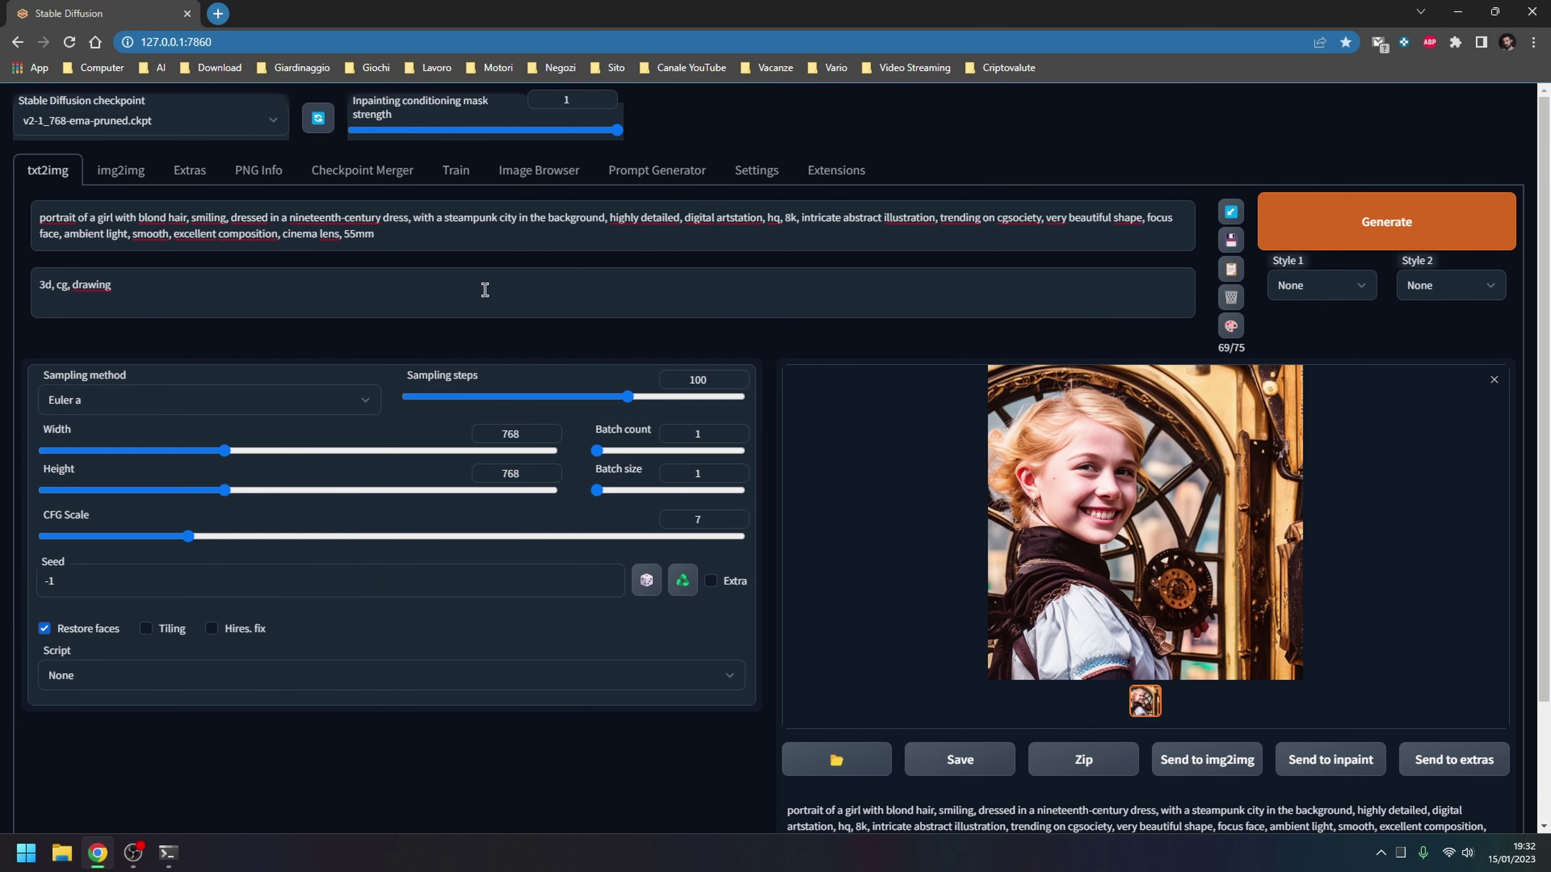
click(226, 403)
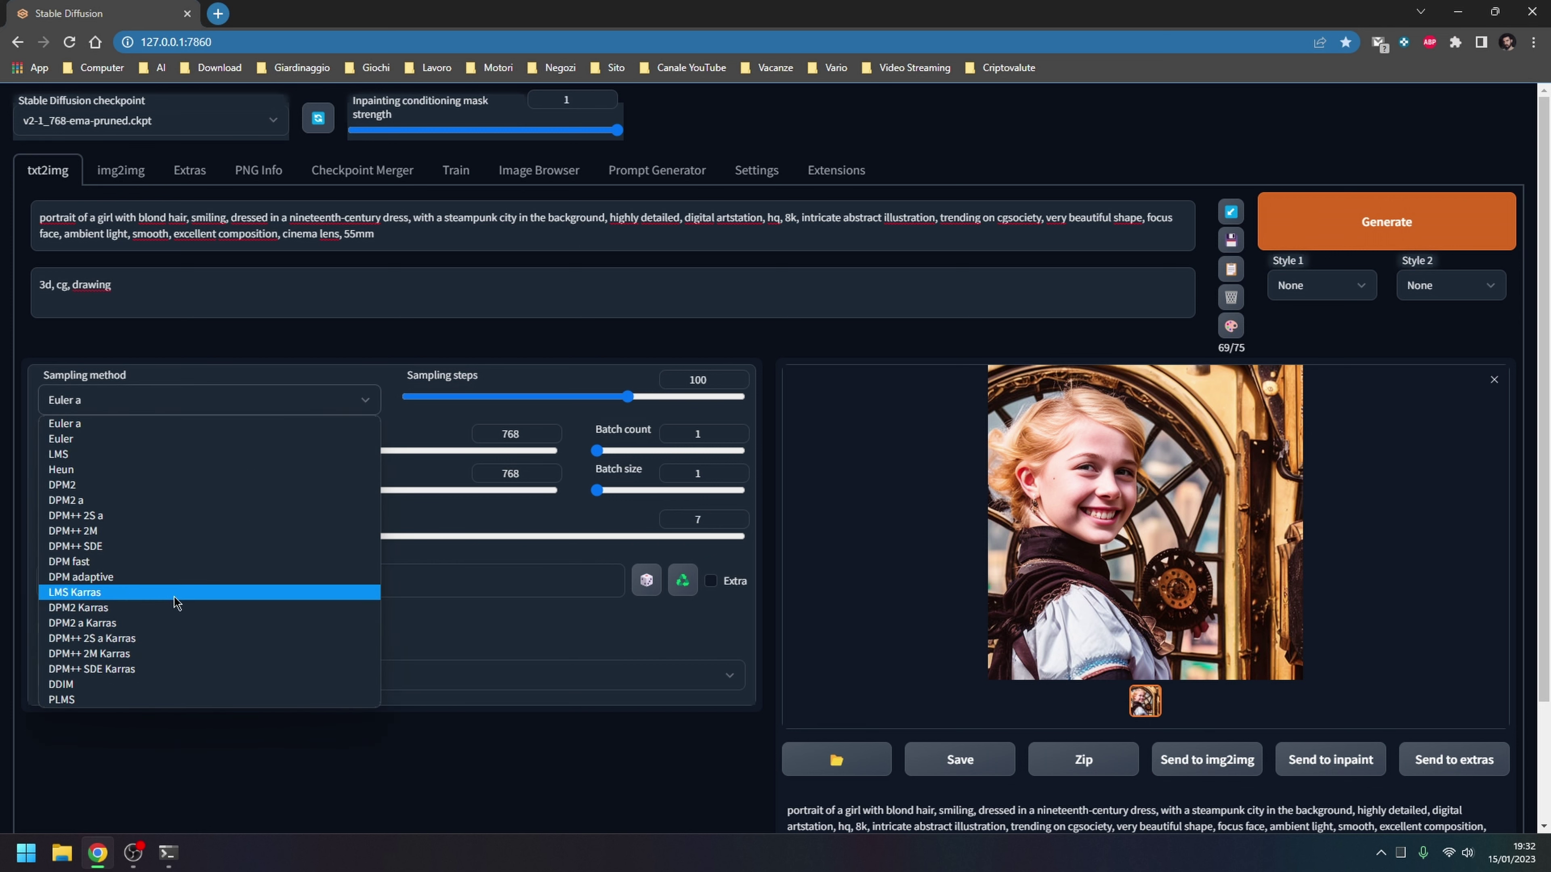
click(269, 283)
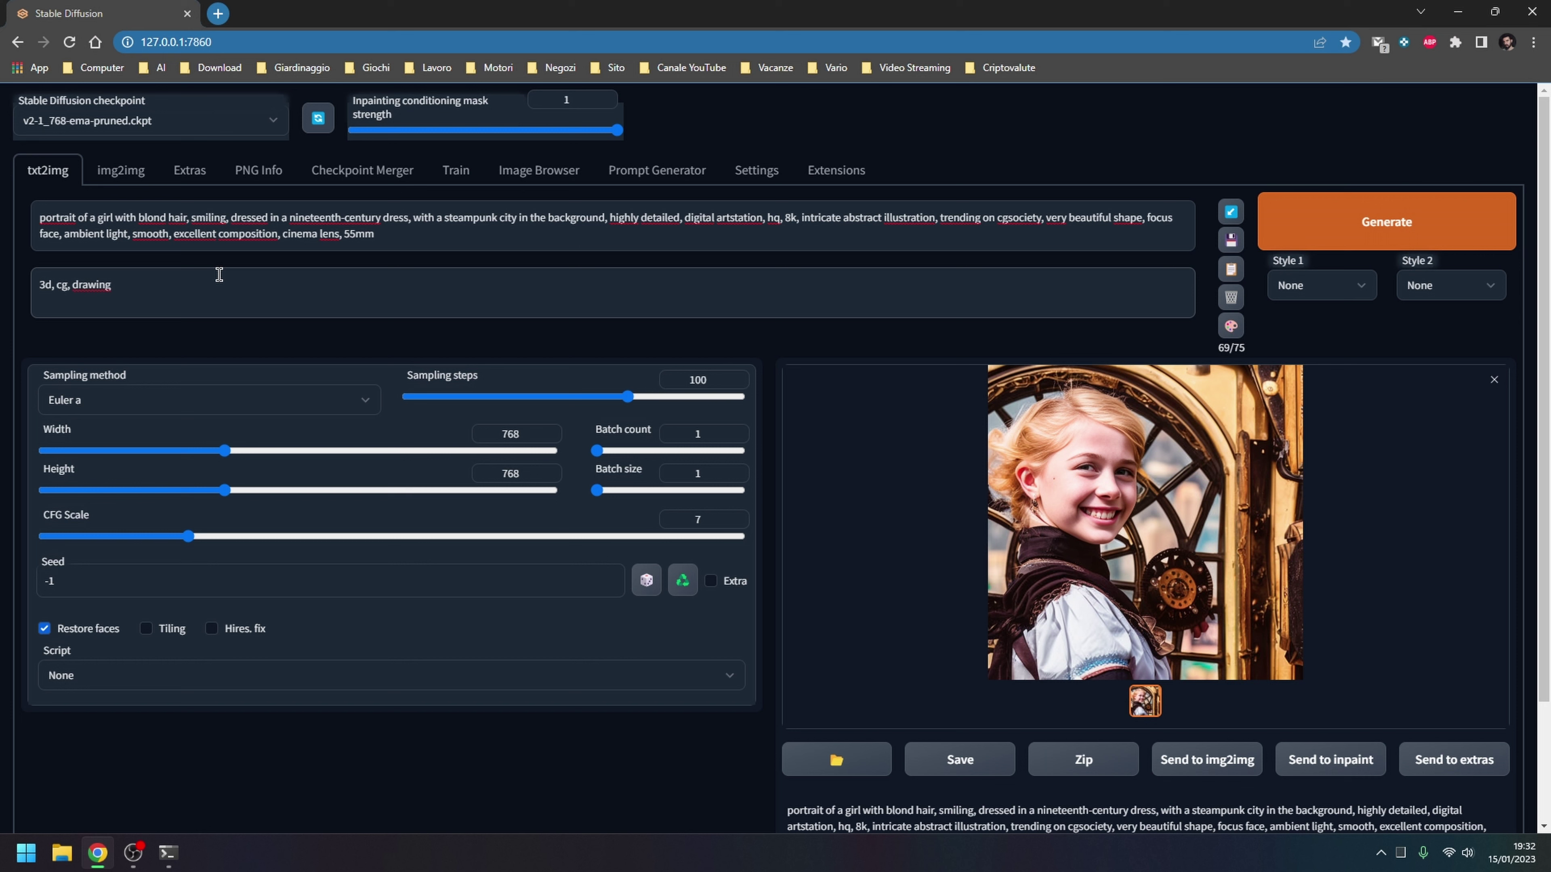
Emphasise "with a steampunk city in the background" in the prompt by enclosing it in single parentheses
click(151, 243)
click(415, 221)
text(()
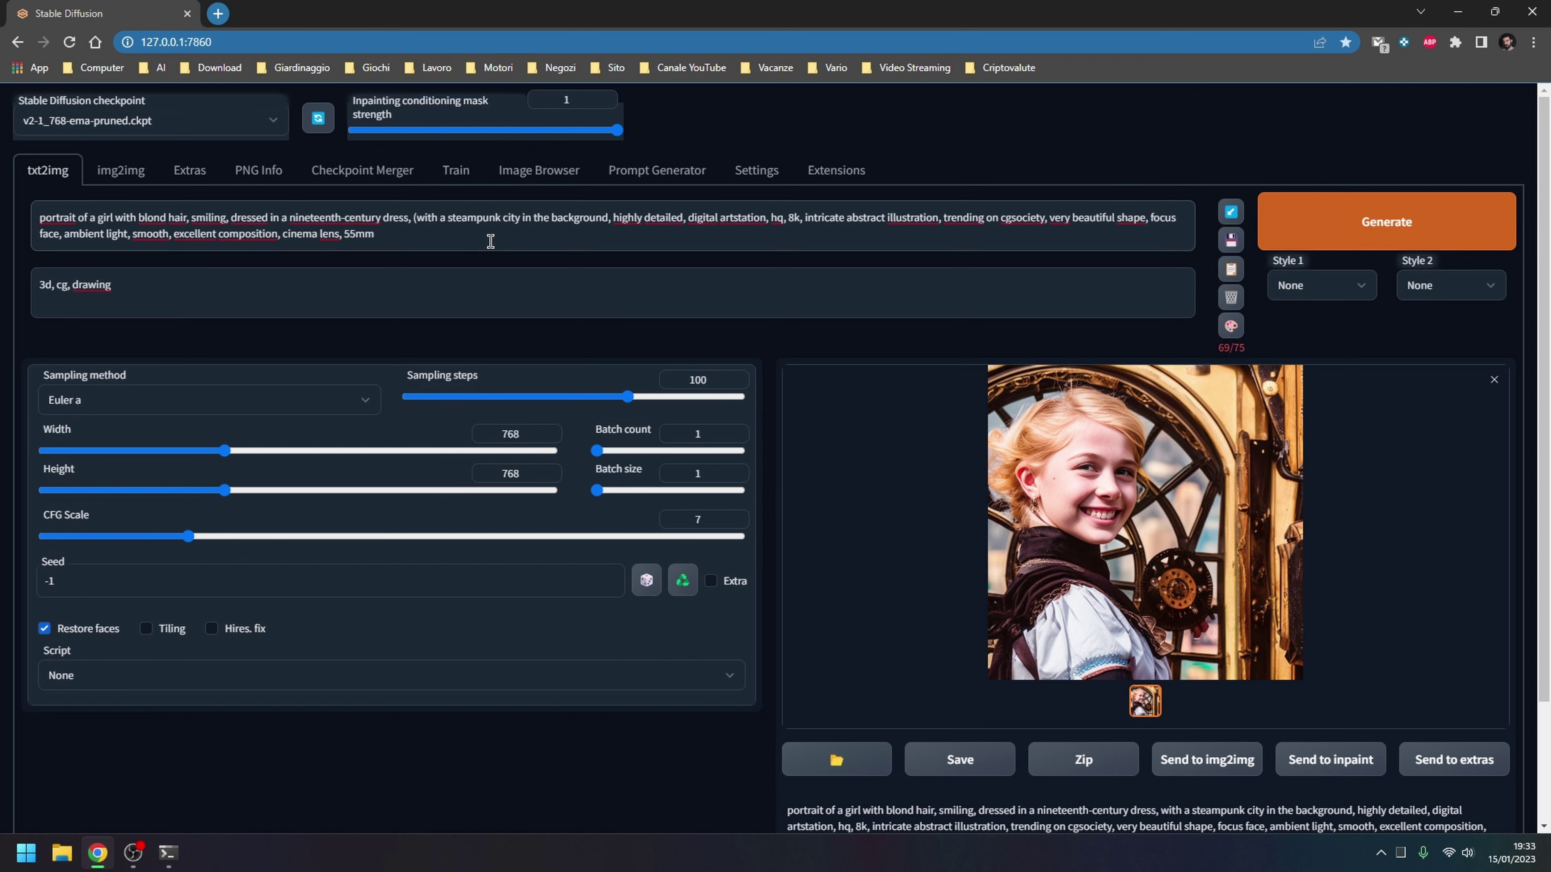
key(ctrl+Right)
key(ctrl+Right)
key(ctrl+Right)
key(ctrl+Right)
key(ctrl+Right)
key(ctrl+Right)
key(ctrl+Right)
text())
Emphasise "portrait of a girl with blond hair" in the prompt more strongly by enclosing it in double parentheses
key(ctrl+Home)
text(()
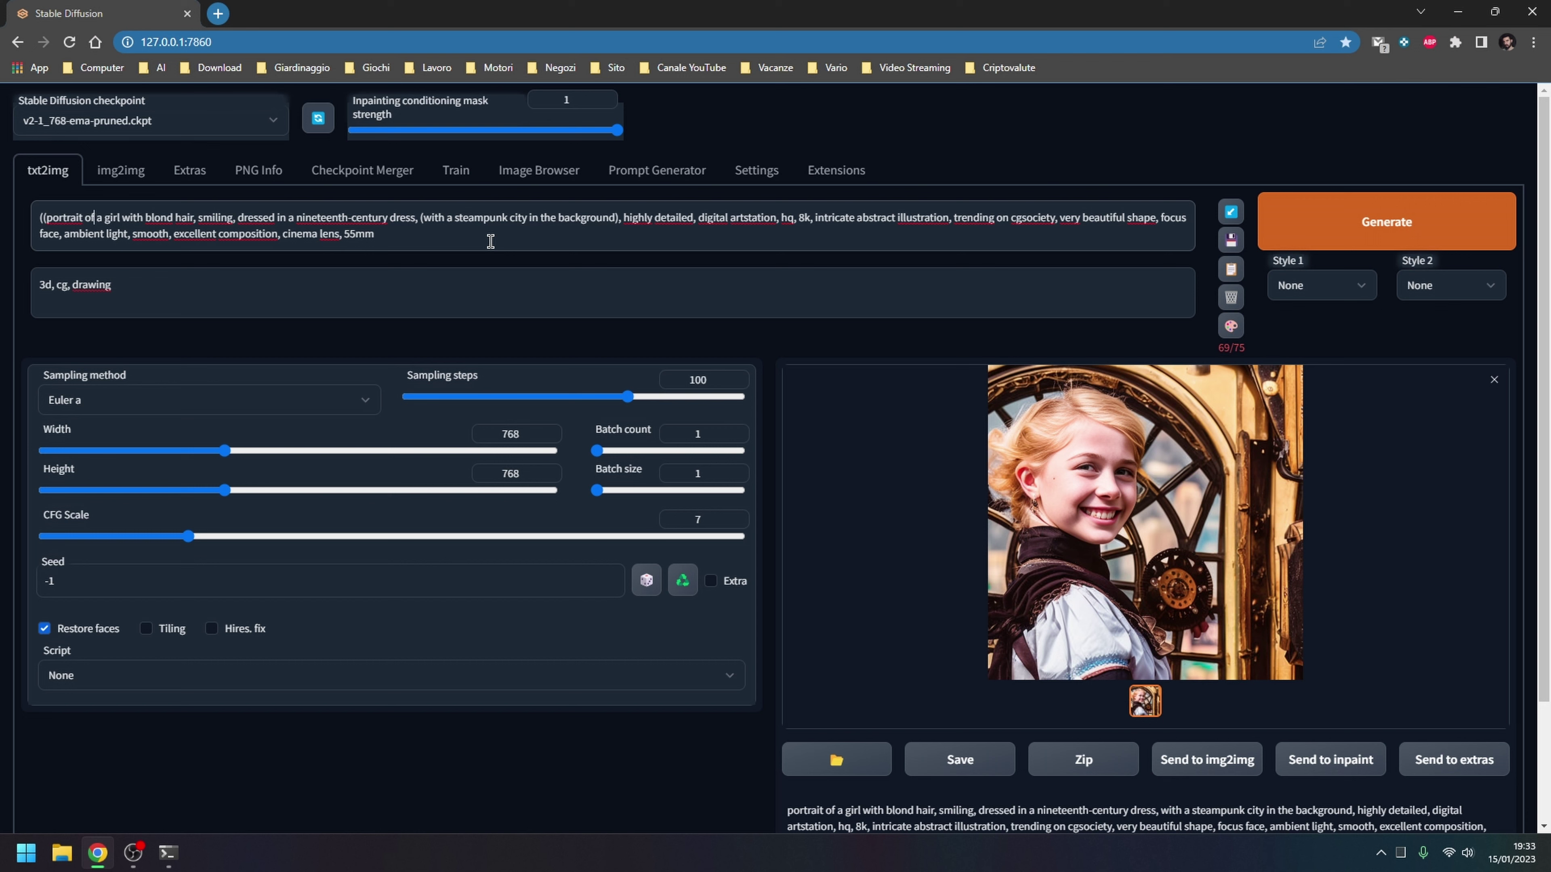
key(ctrl+Right)
key(ctrl+Right)
key(ctrl+Right)
key(ctrl+Right)
key(ctrl+Right)
key(ctrl+Right)
key(ctrl+Right)
text()))
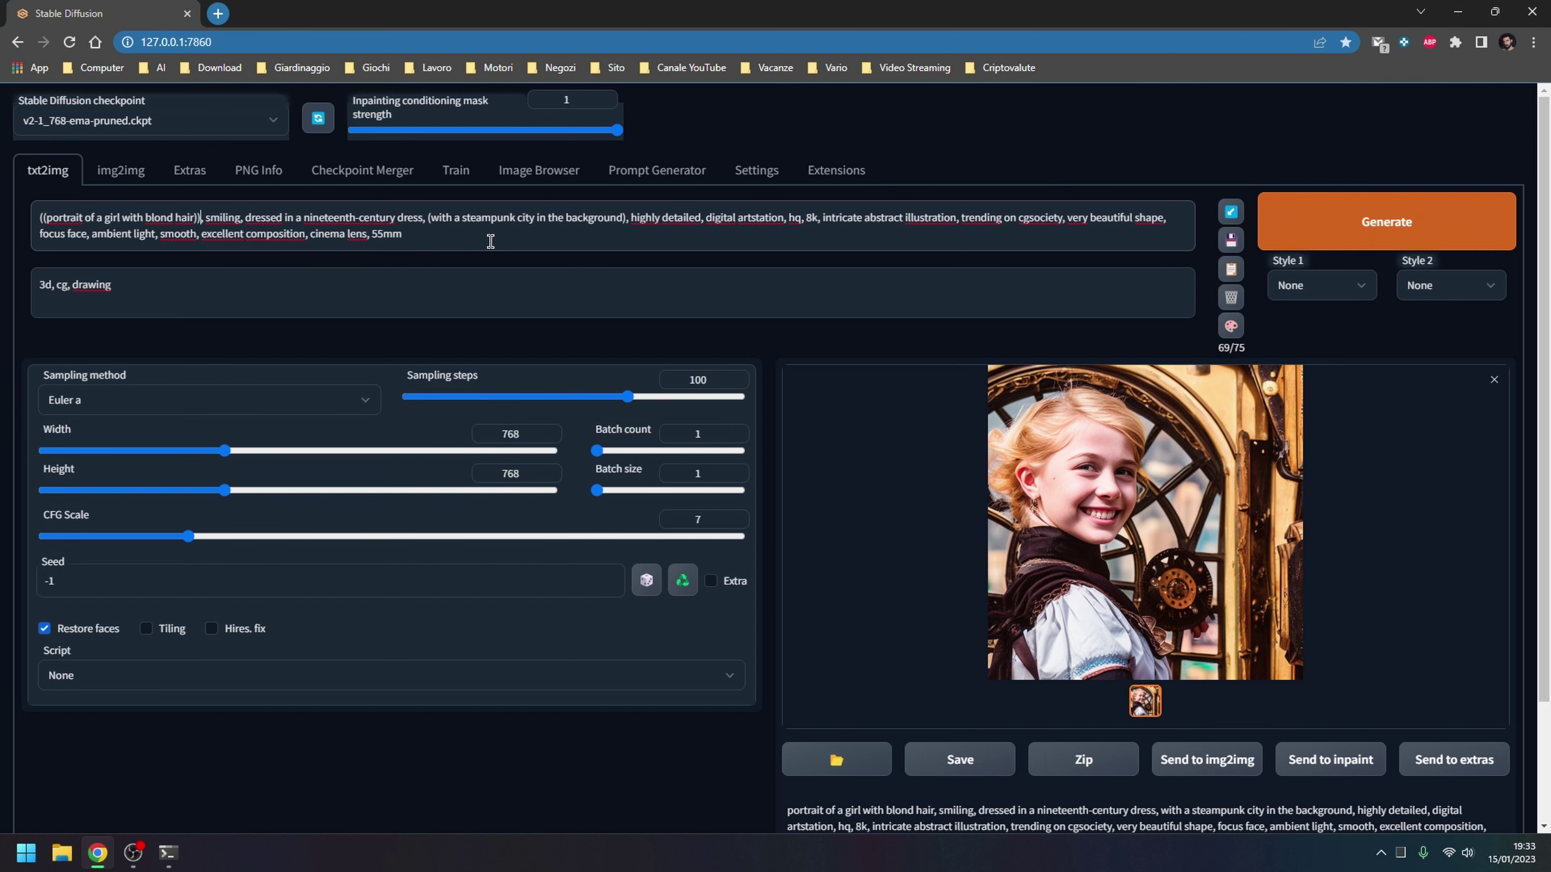
Append the example notes "( importante )" and "[ non importante ]" after "drawing" in the negative prompt
click(575, 295)
text(())
key(Left)
text(importante)
key(End)
text([ non importante ])
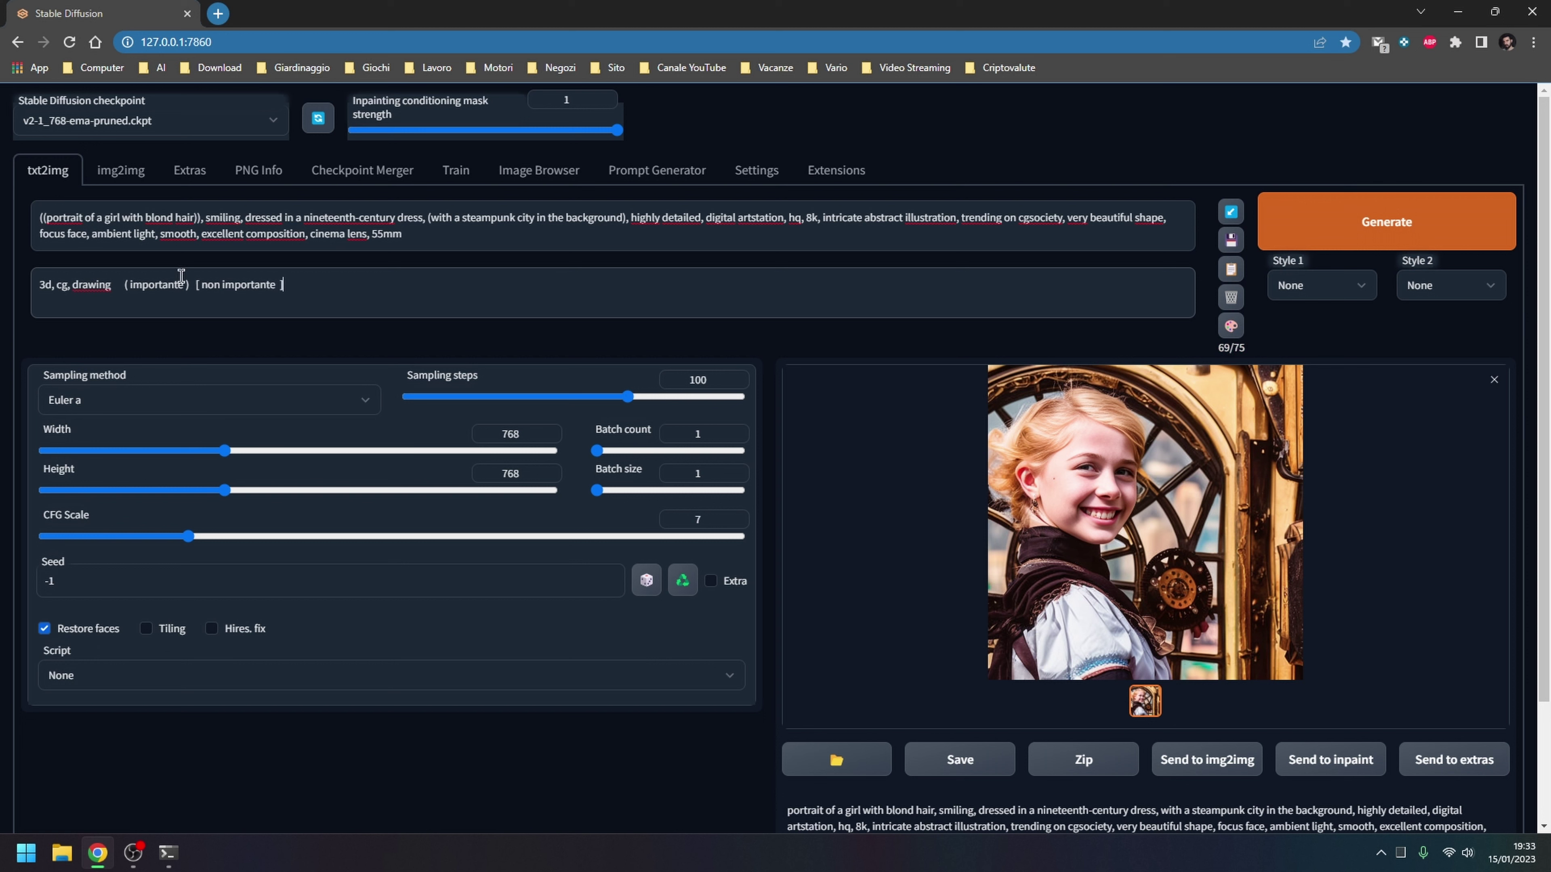
Highlight the two bracketed example notes in the negative prompt and delete them
drag(123, 282, 291, 276)
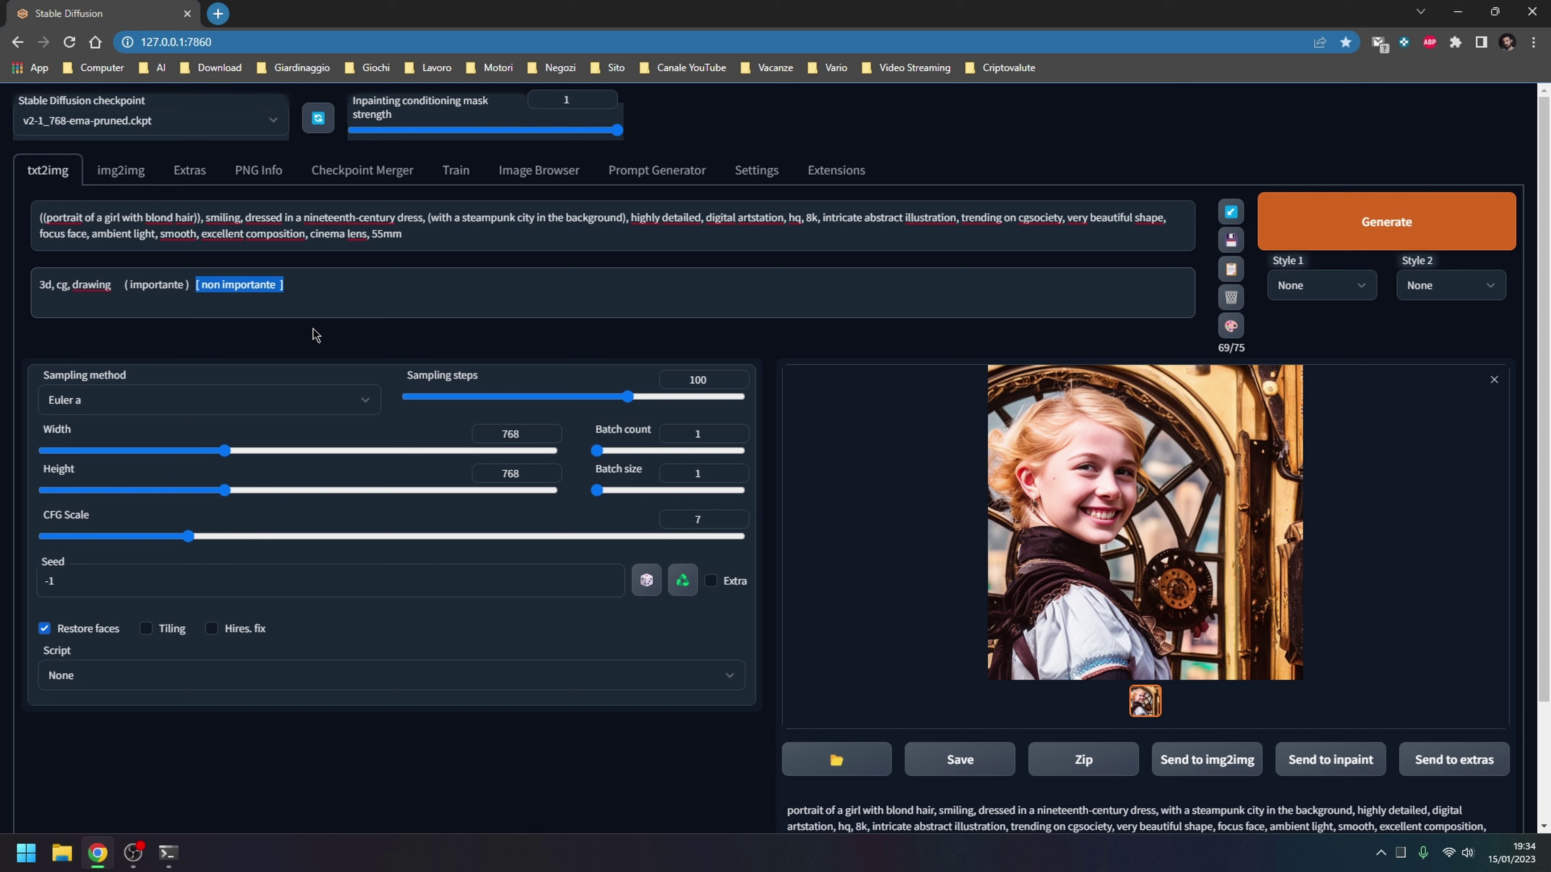
drag(287, 285, 222, 284)
click(212, 285)
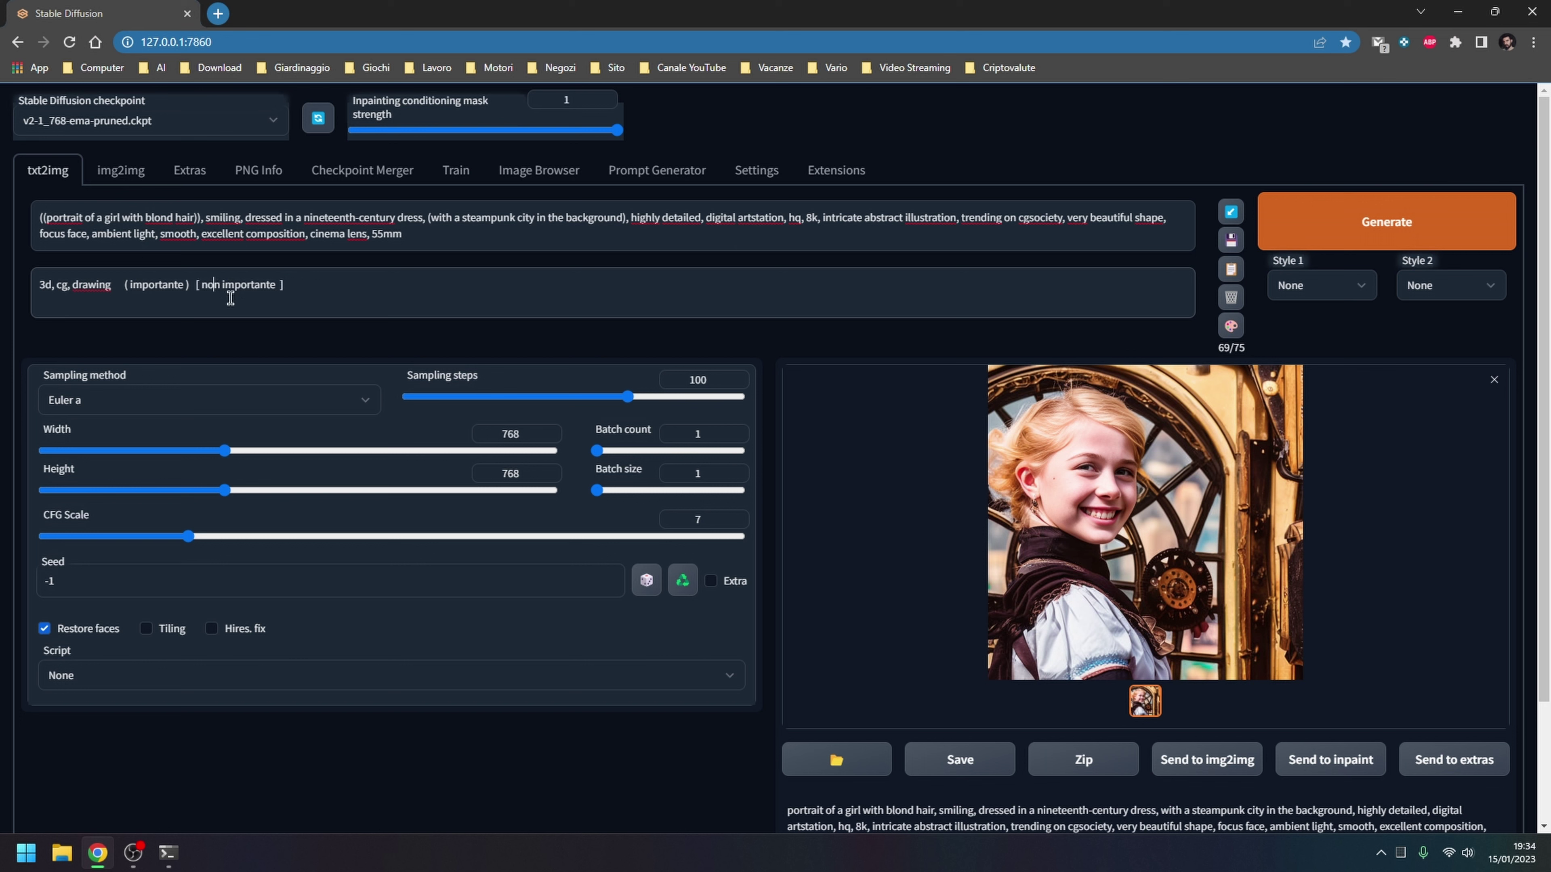
drag(311, 292, 114, 285)
key(BackSpace)
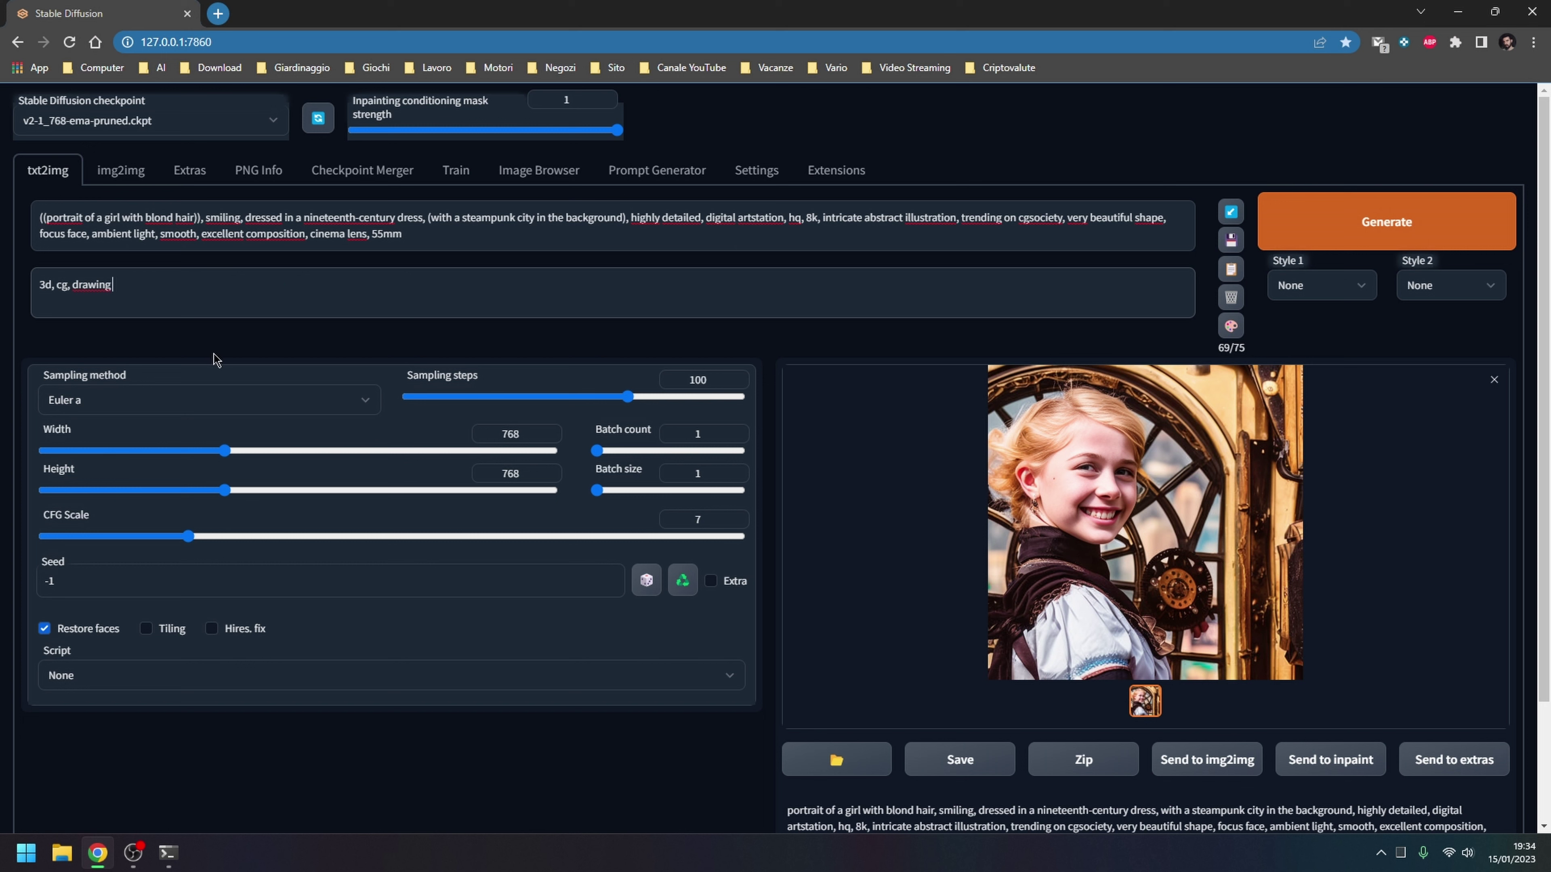
Reduce the weight of "trending on cgsociety" by enclosing it in single square brackets, and generate a new image
click(462, 232)
click(961, 217)
text([)
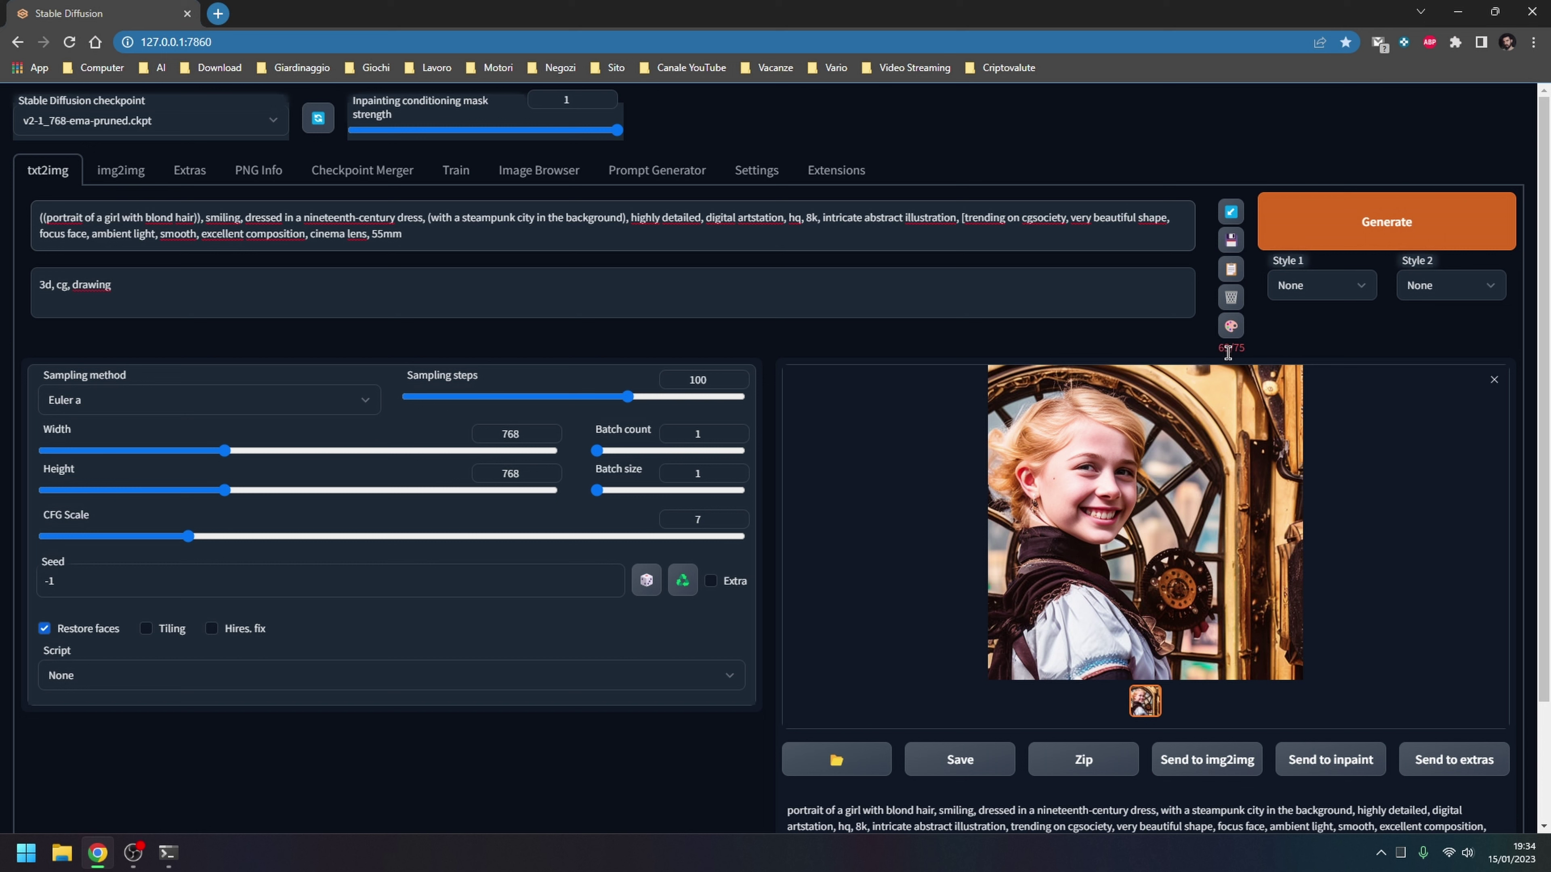
mouse_move(1223, 350)
text(])
text([)
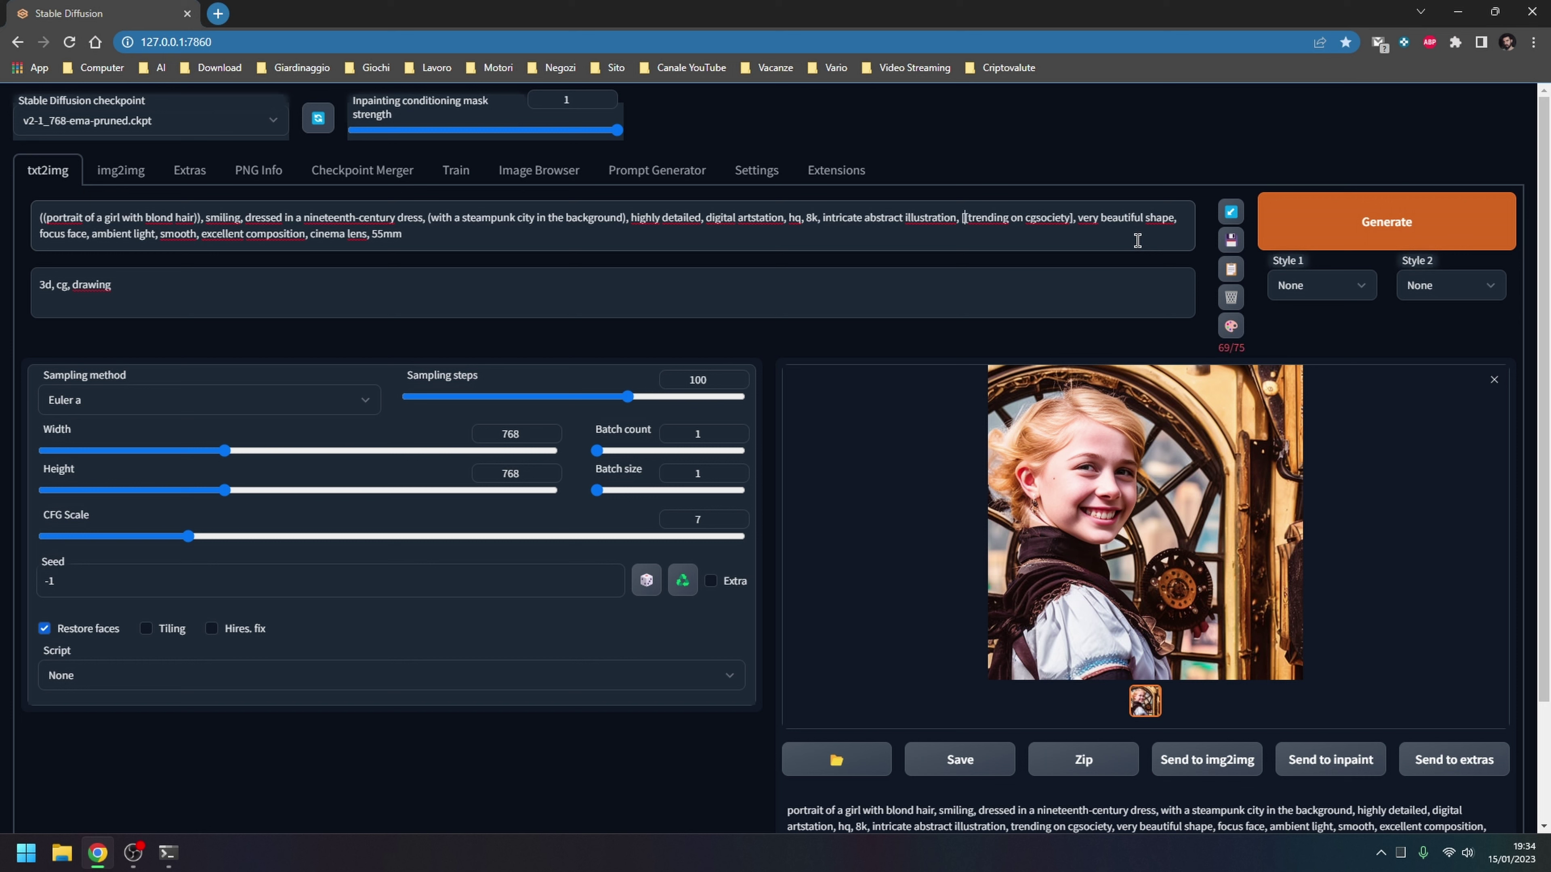
key(BackSpace)
click(709, 300)
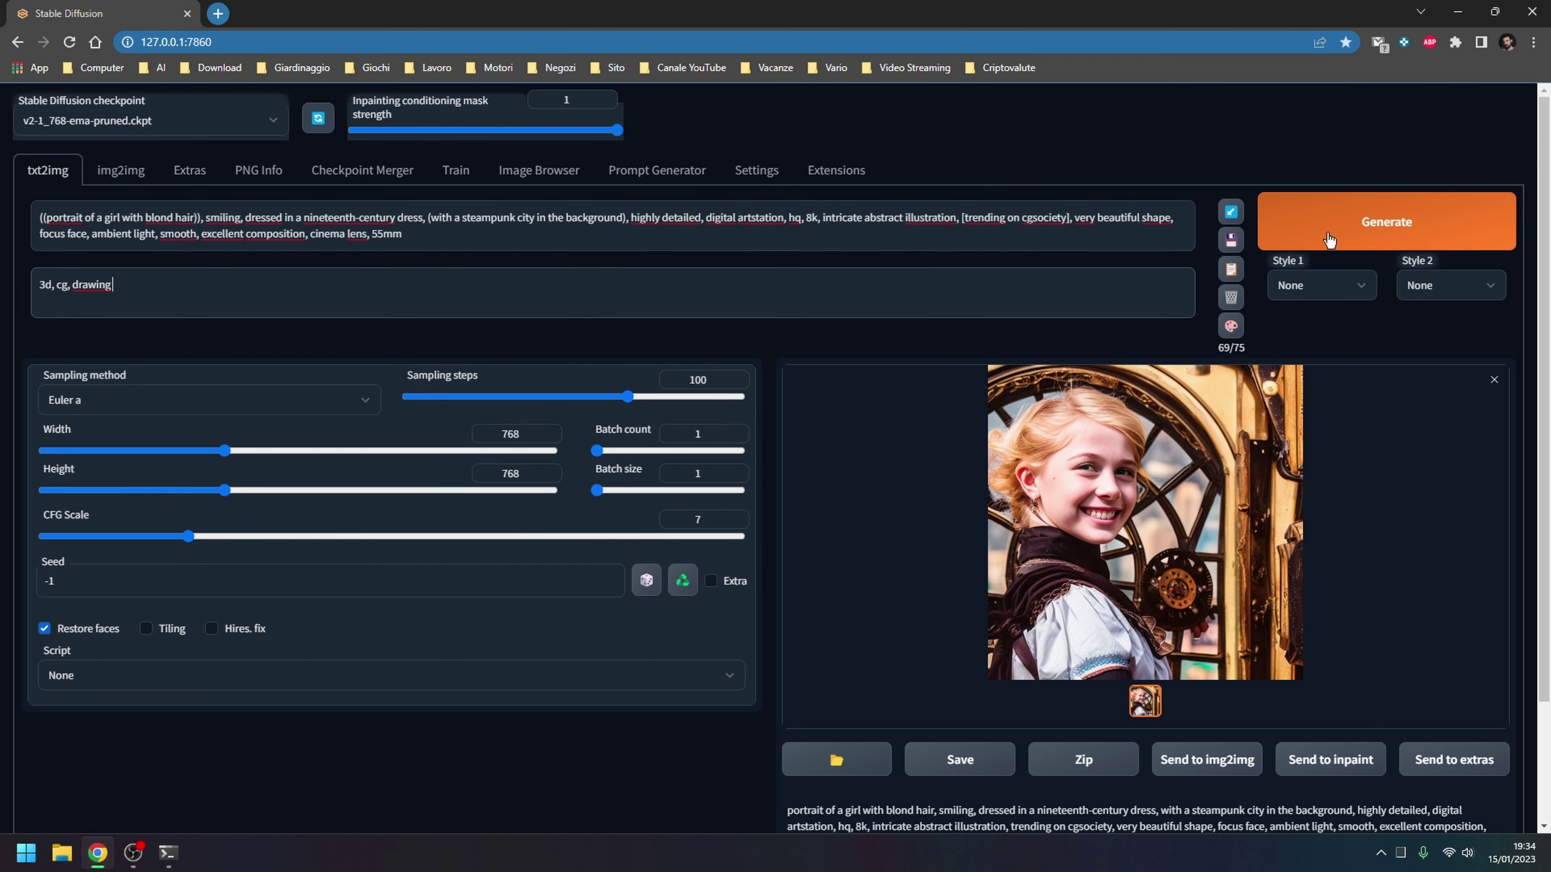
click(1355, 228)
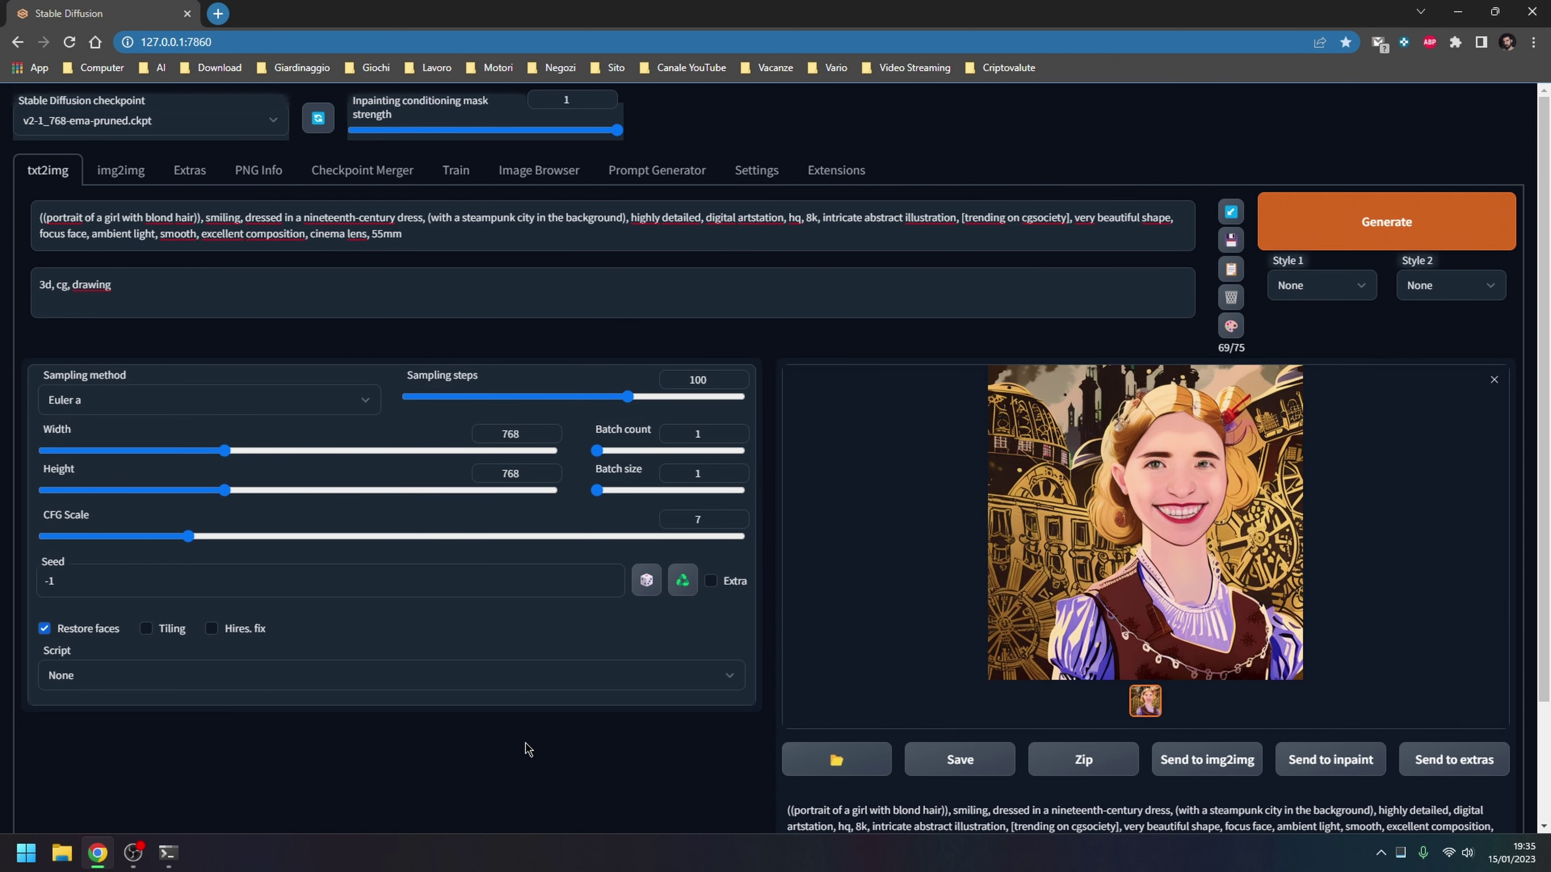
View the newly generated portrait enlarged, close the preview, and return to the negative prompt
click(1023, 602)
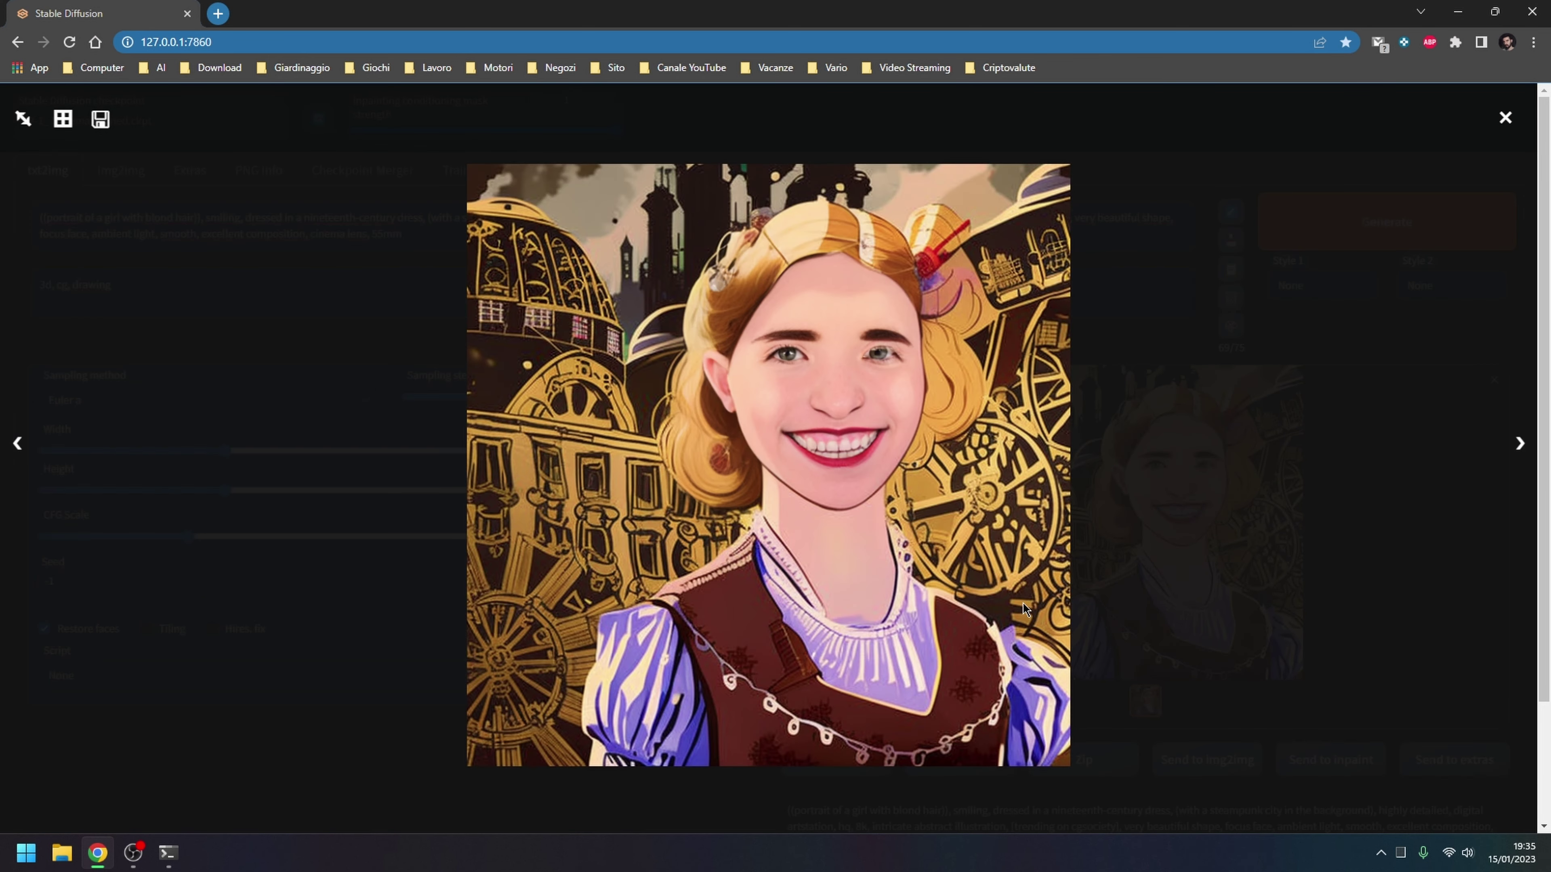
click(1506, 118)
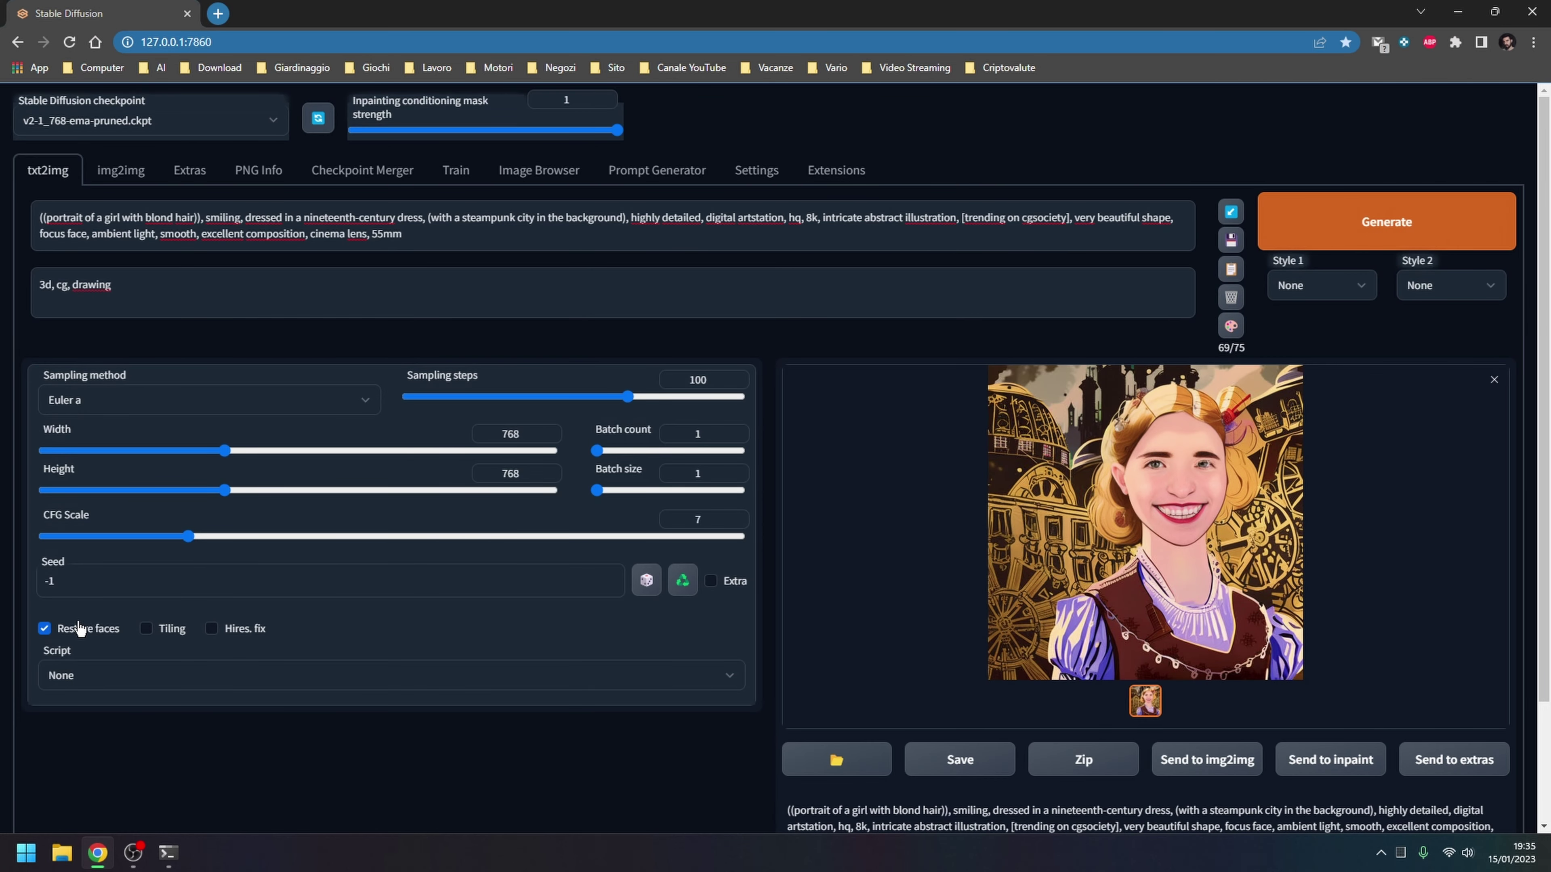
click(304, 301)
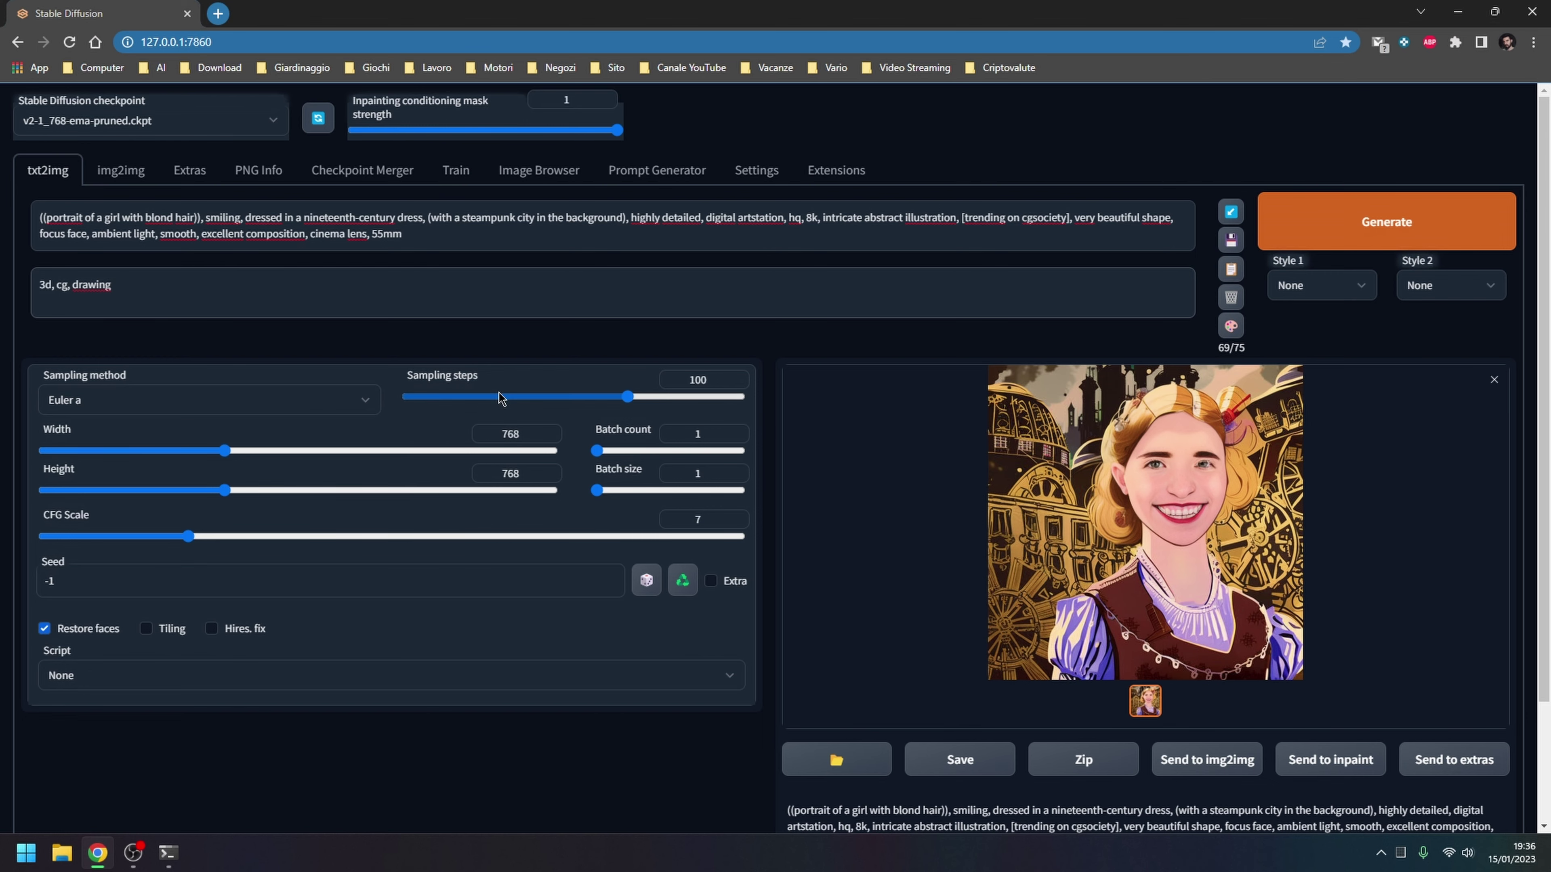
Add a comma after "drawing" in the negative prompt and append the full text copied from negative_prompt.txt
click(215, 288)
text(,)
click(1458, 11)
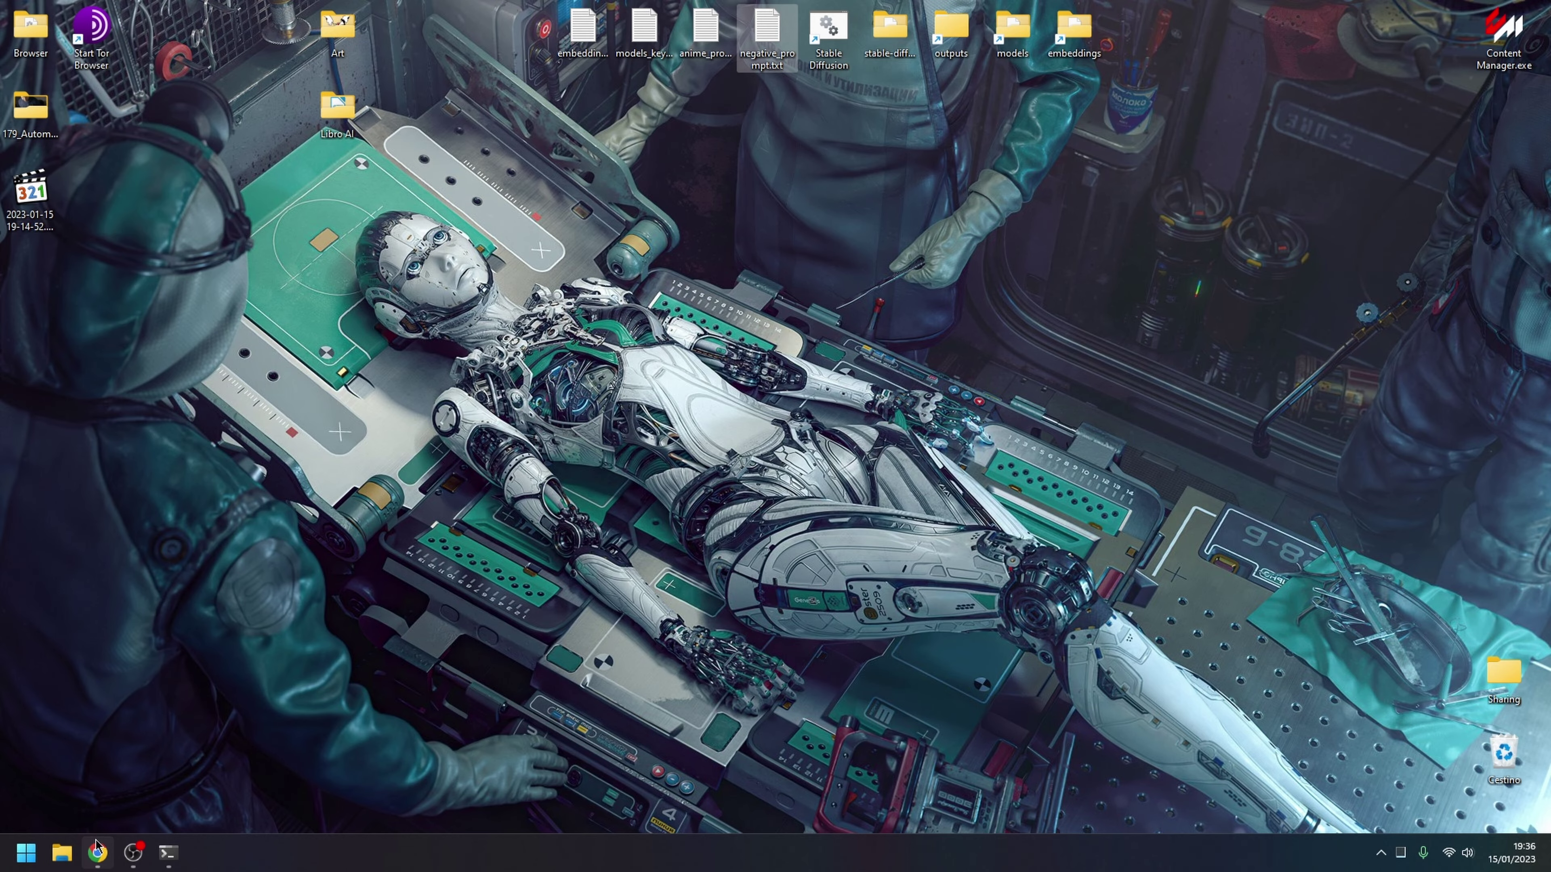
click(97, 850)
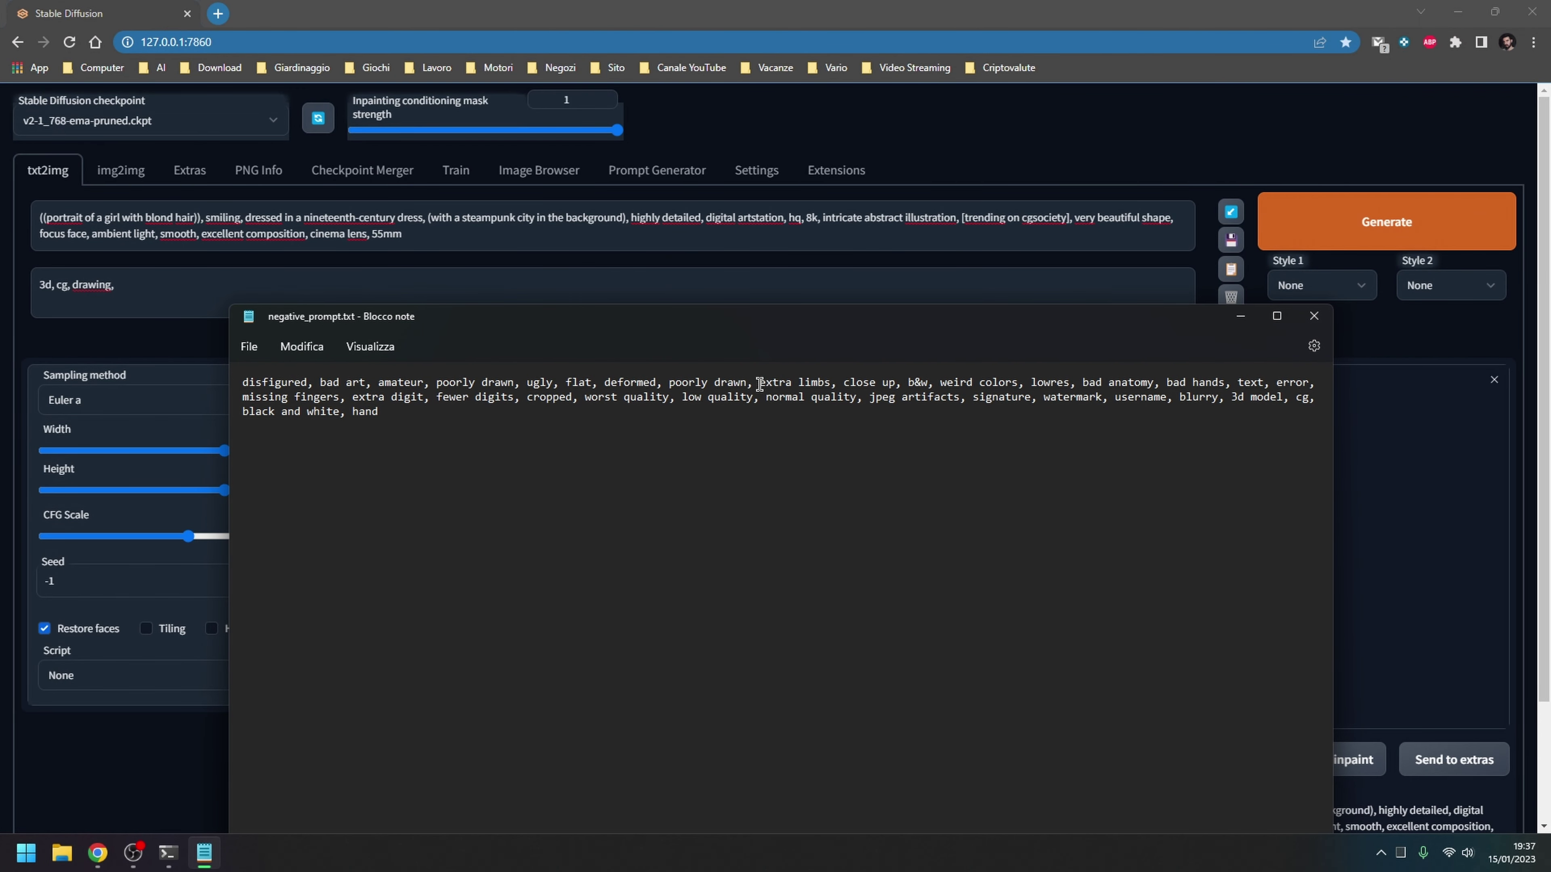
key(ctrl+a)
key(ctrl+c)
click(194, 301)
key(ctrl+v)
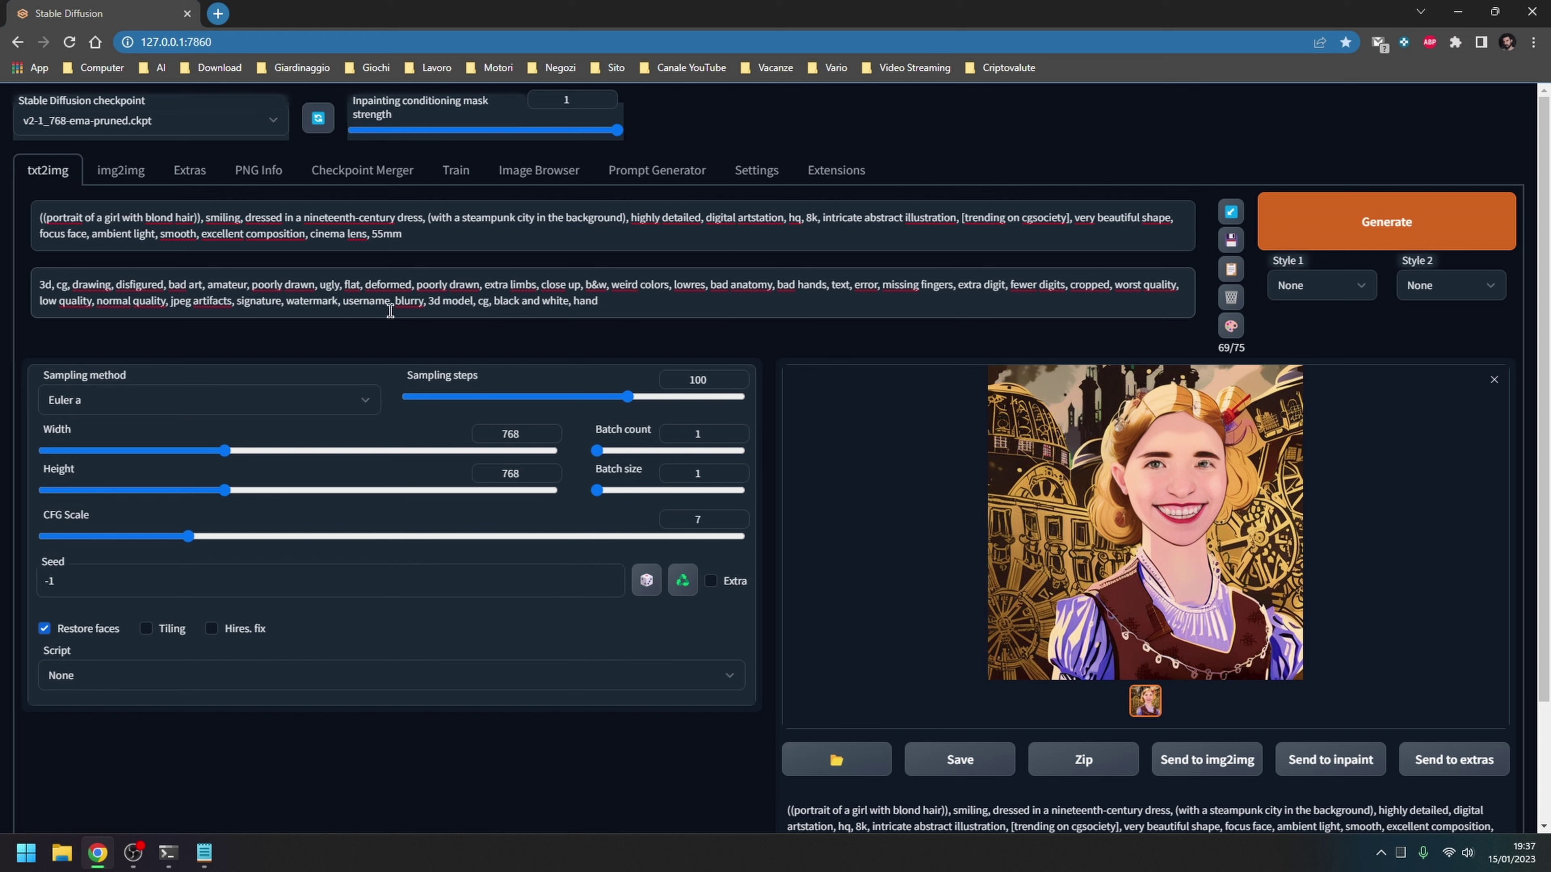
Delete "3d, cg," from the start of the negative prompt and change its final "hand" to "((hands))"
drag(74, 285, 9, 285)
key(BackSpace)
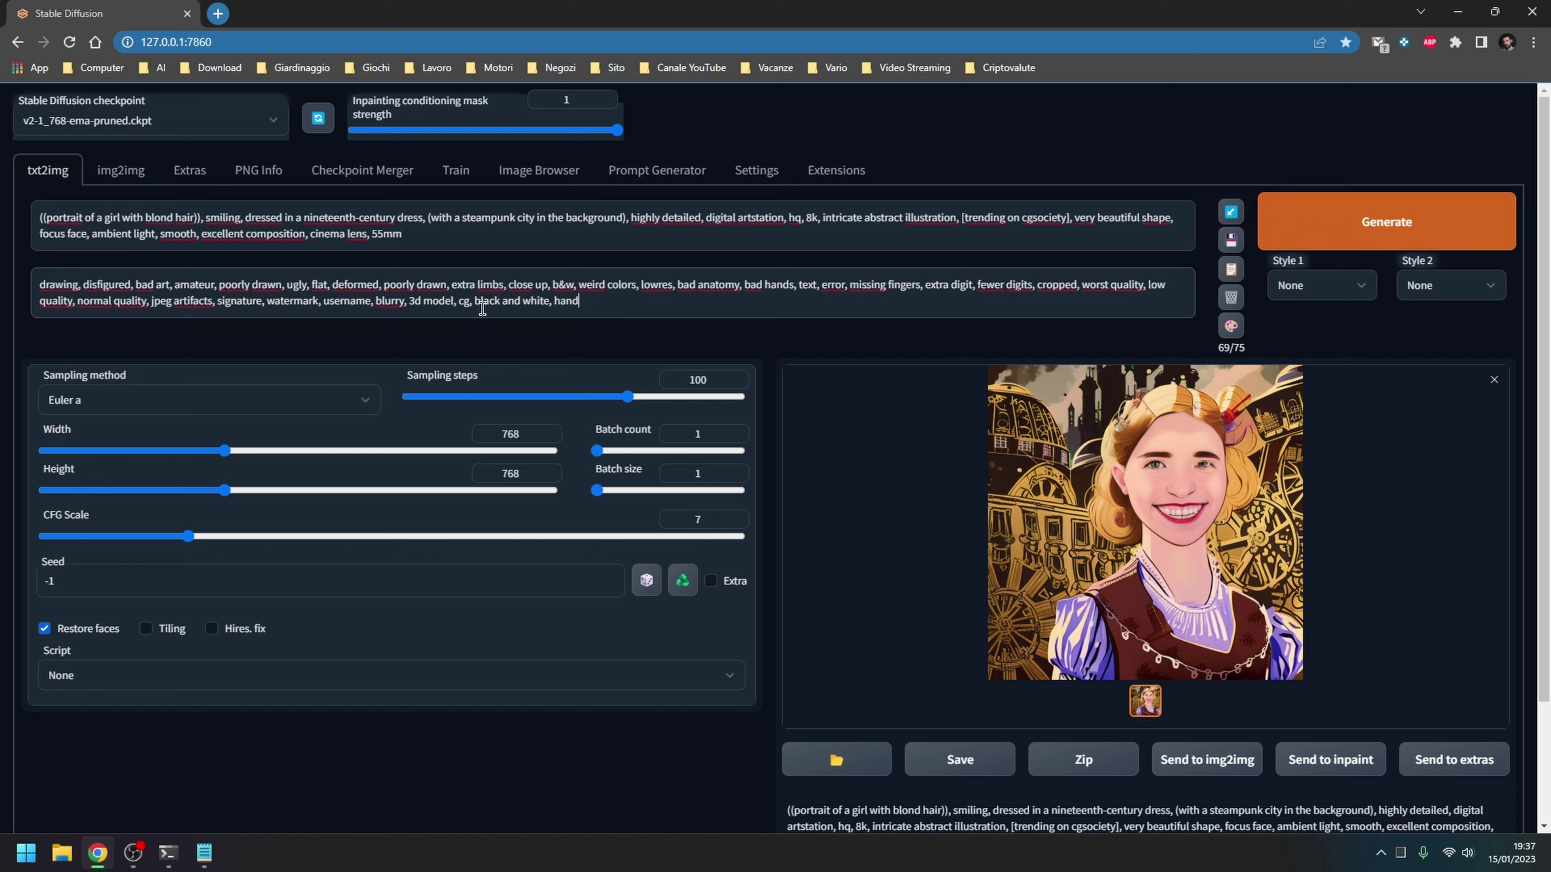
text(s)
text((()
text()))
click(696, 298)
Generate an image with the extended negative prompt and inspect the result enlarged
click(1328, 241)
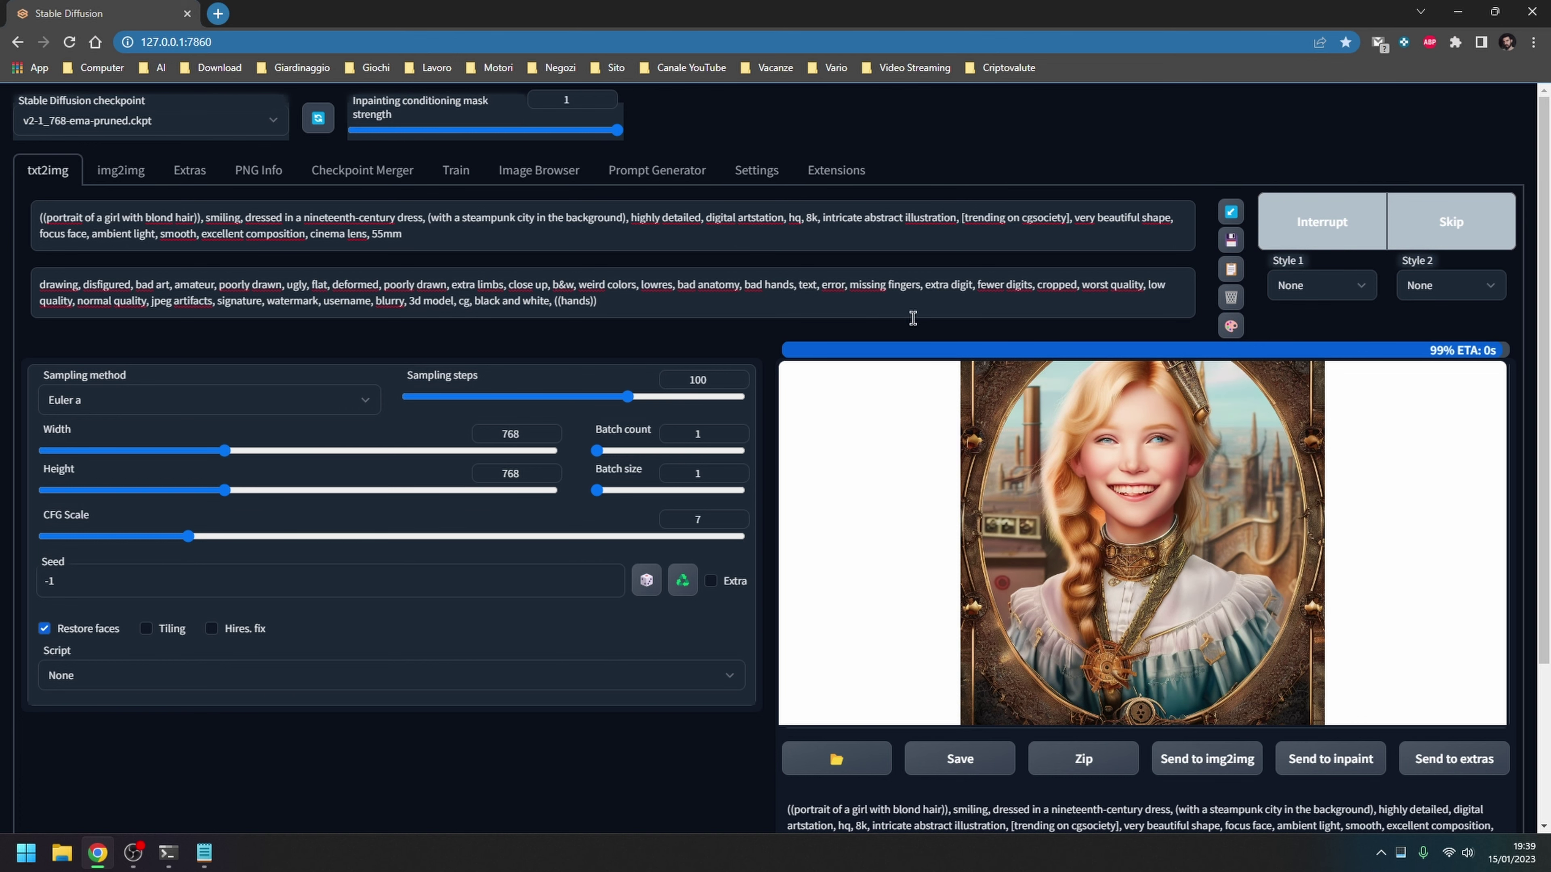
click(1095, 369)
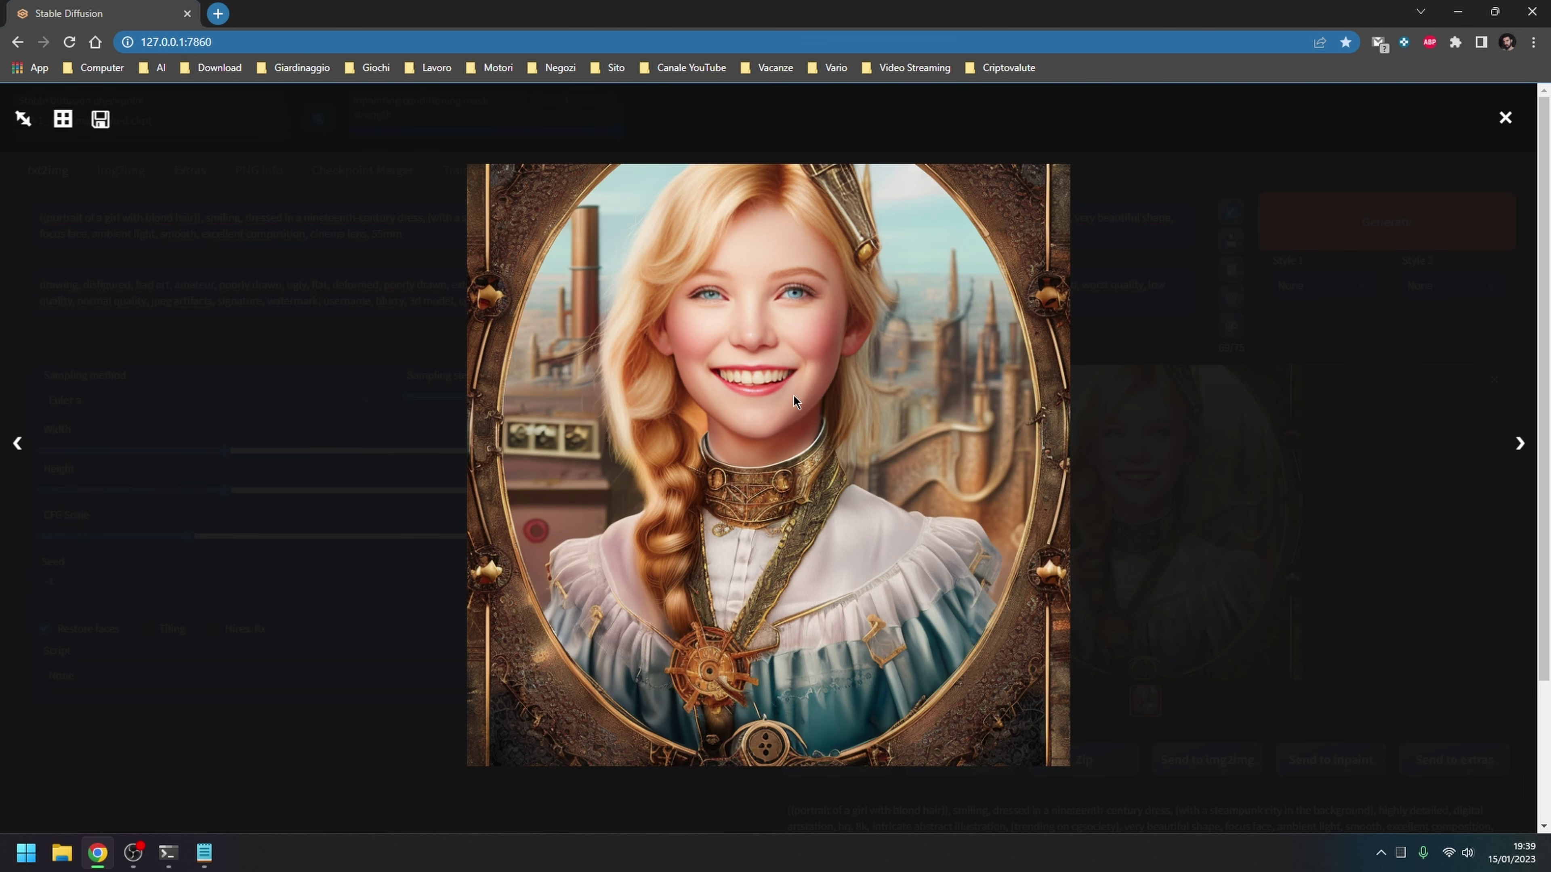
click(923, 526)
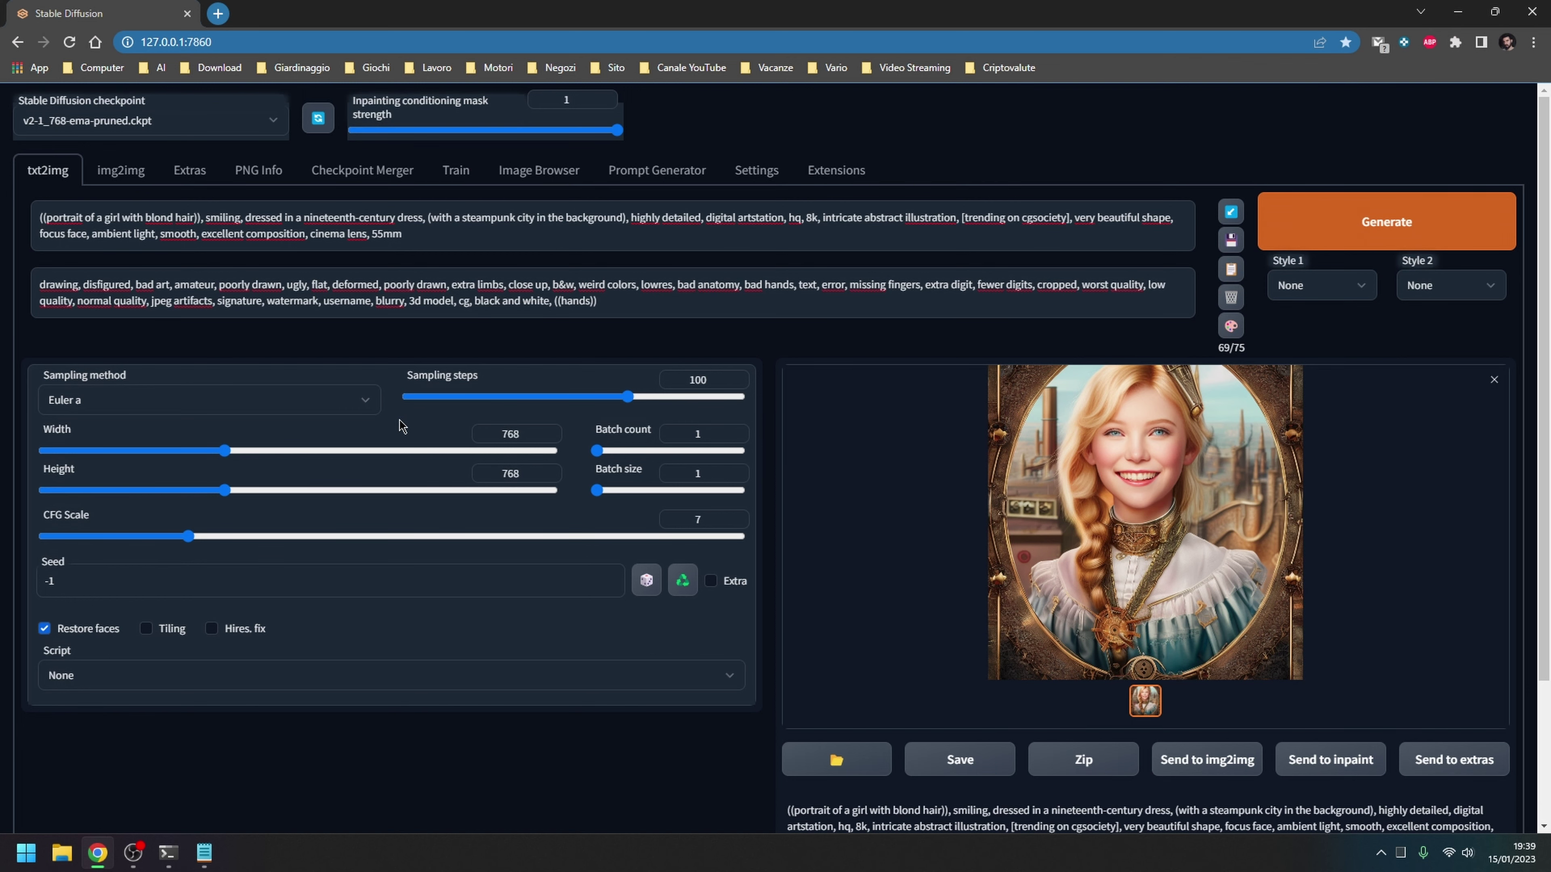
Copy the embedding name TungstenDispo from the console to the start of the prompt, followed by a comma, and generate a new image
key(alt+Tab)
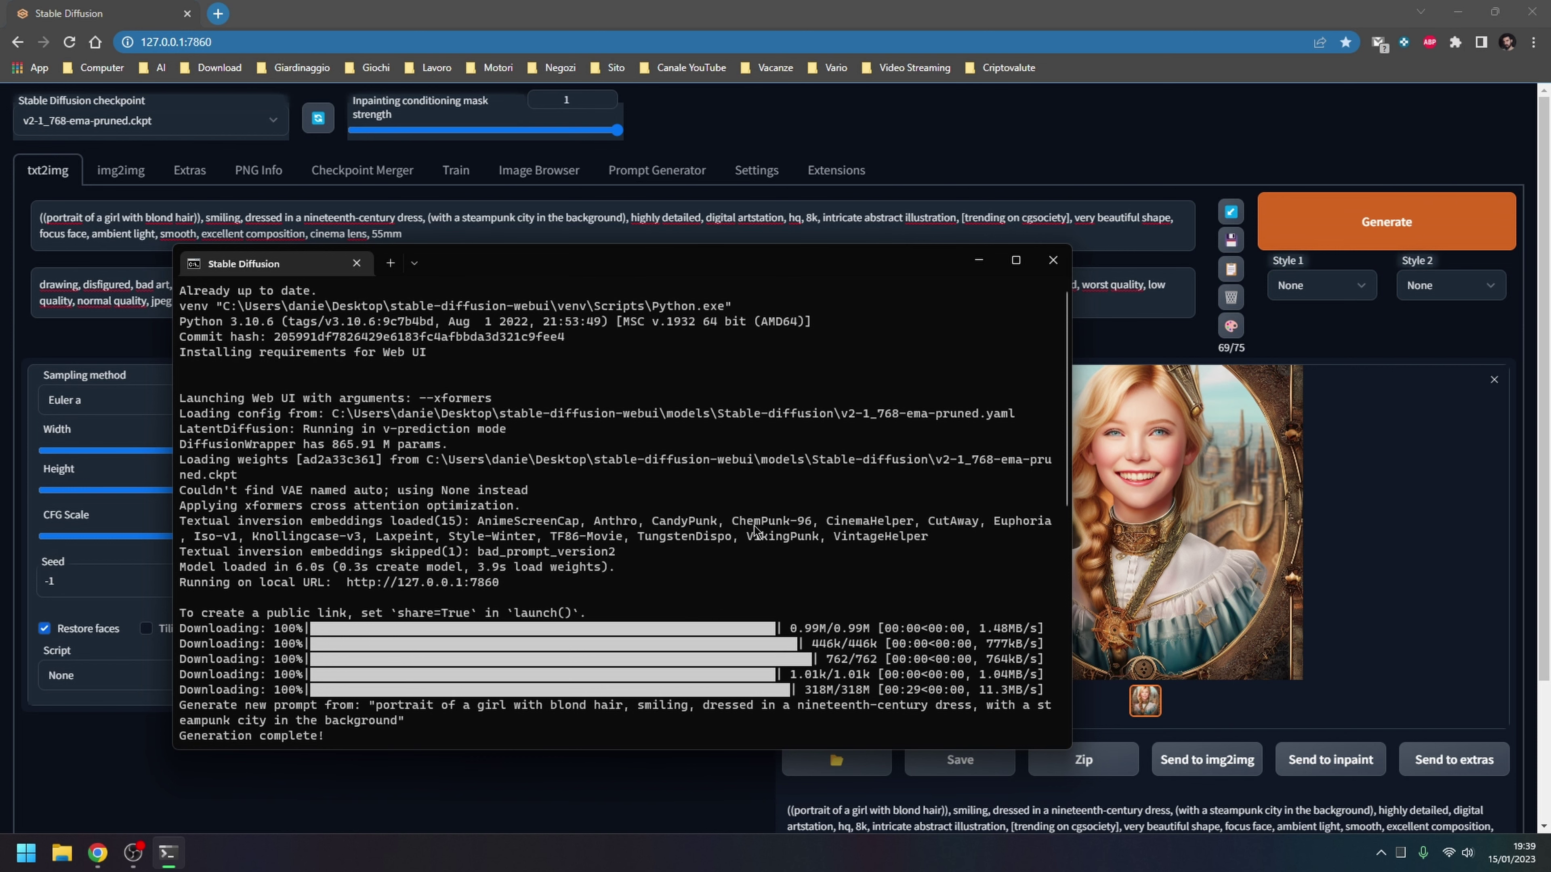
drag(638, 536, 731, 542)
key(ctrl+c)
click(708, 6)
click(41, 220)
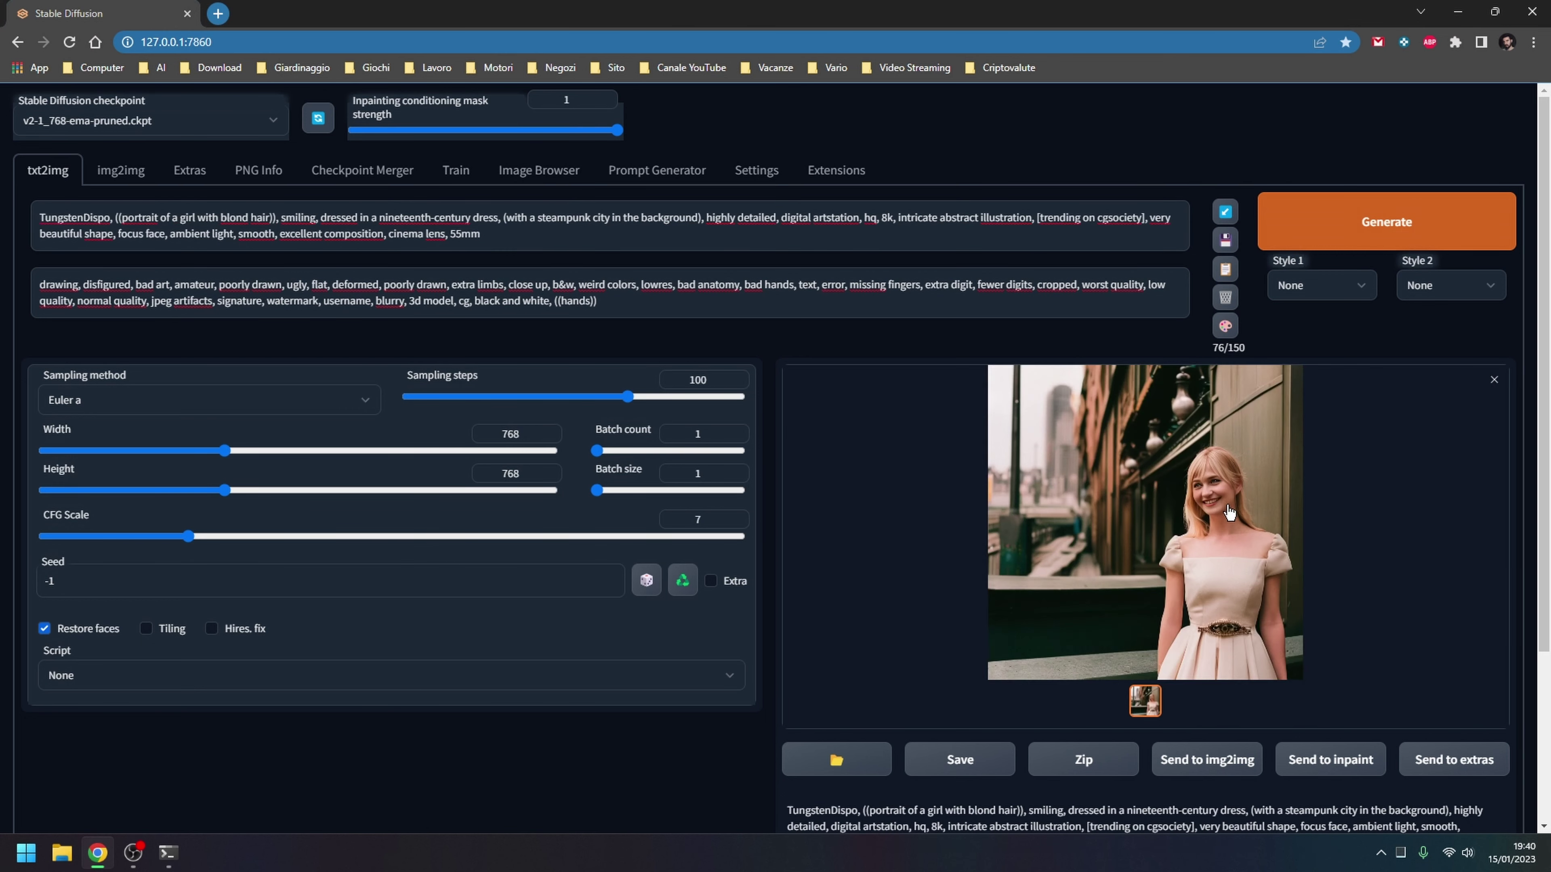
click(1227, 512)
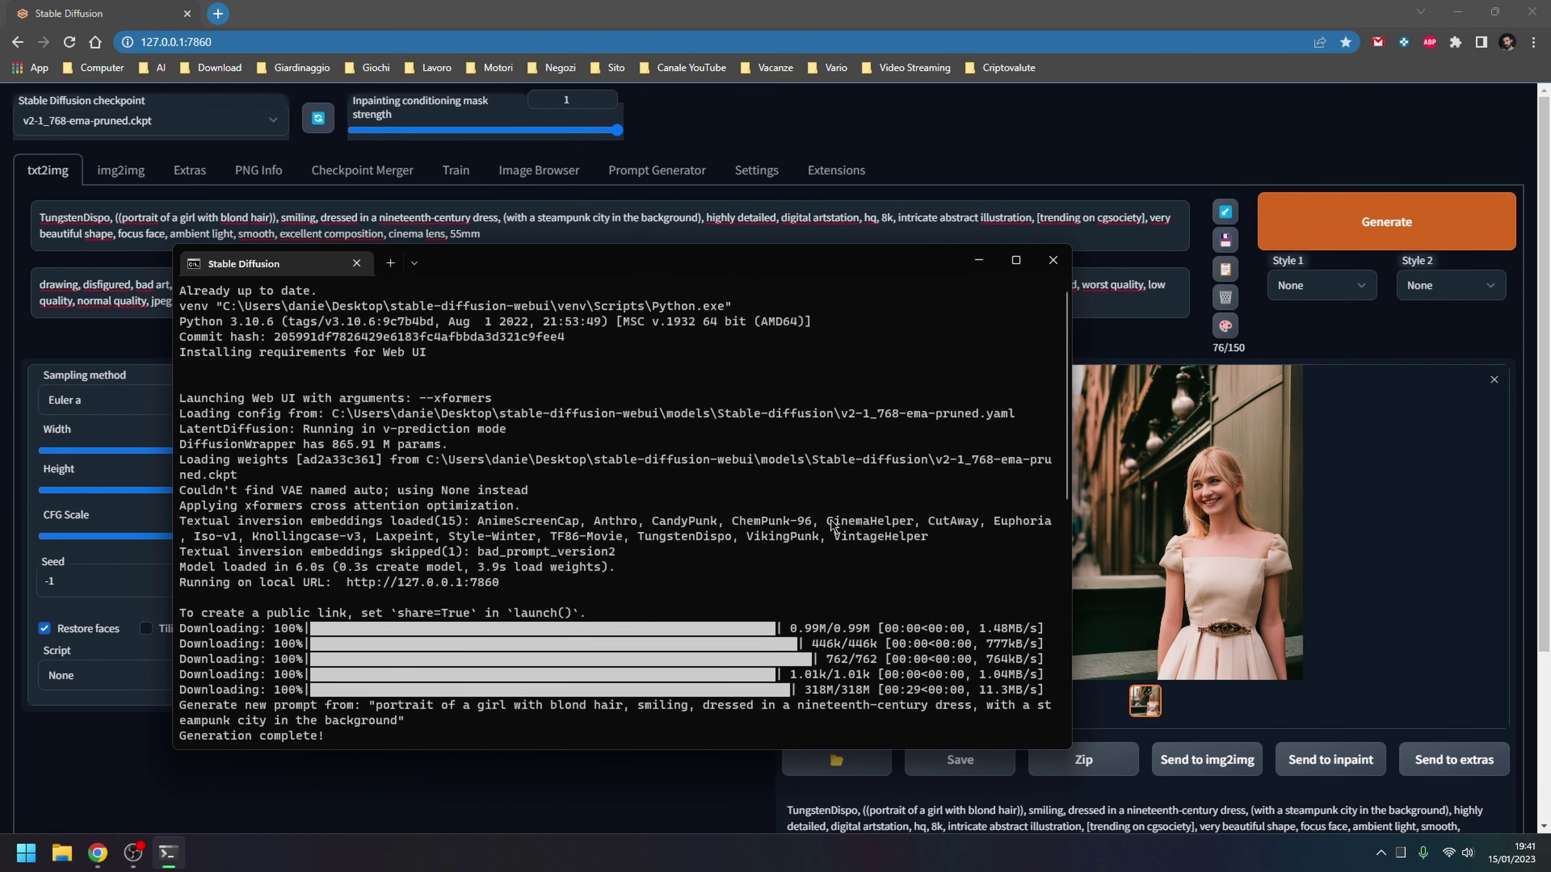
Replace TungstenDispo at the start of the prompt with the CinemaHelper embedding, generate an image and inspect it enlarged
key(ctrl+c)
click(5, 245)
drag(111, 218, 38, 220)
click(63, 218)
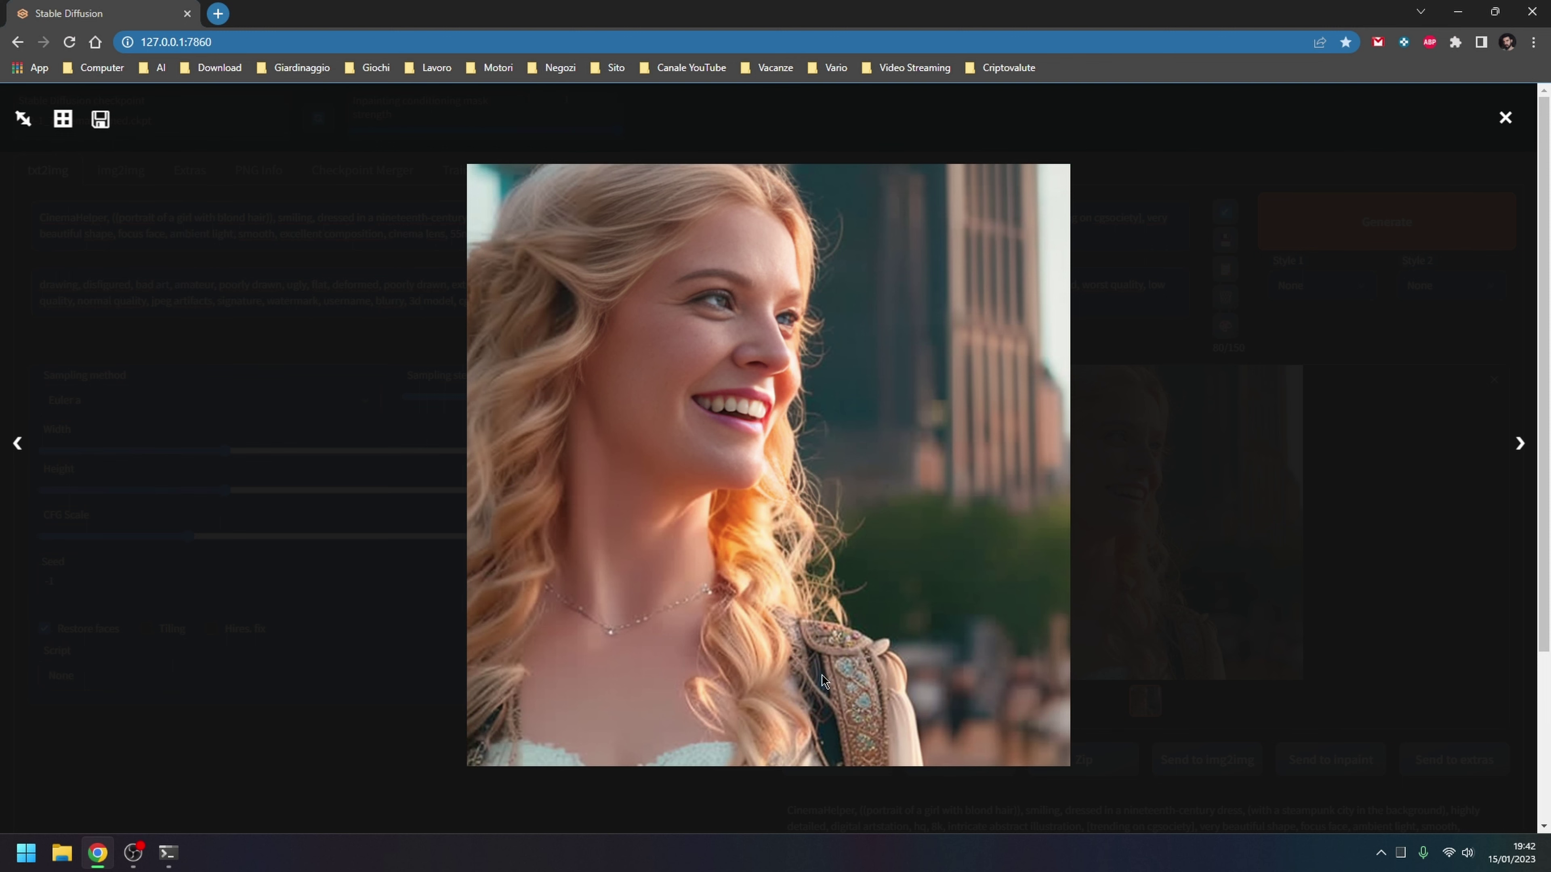
click(1506, 117)
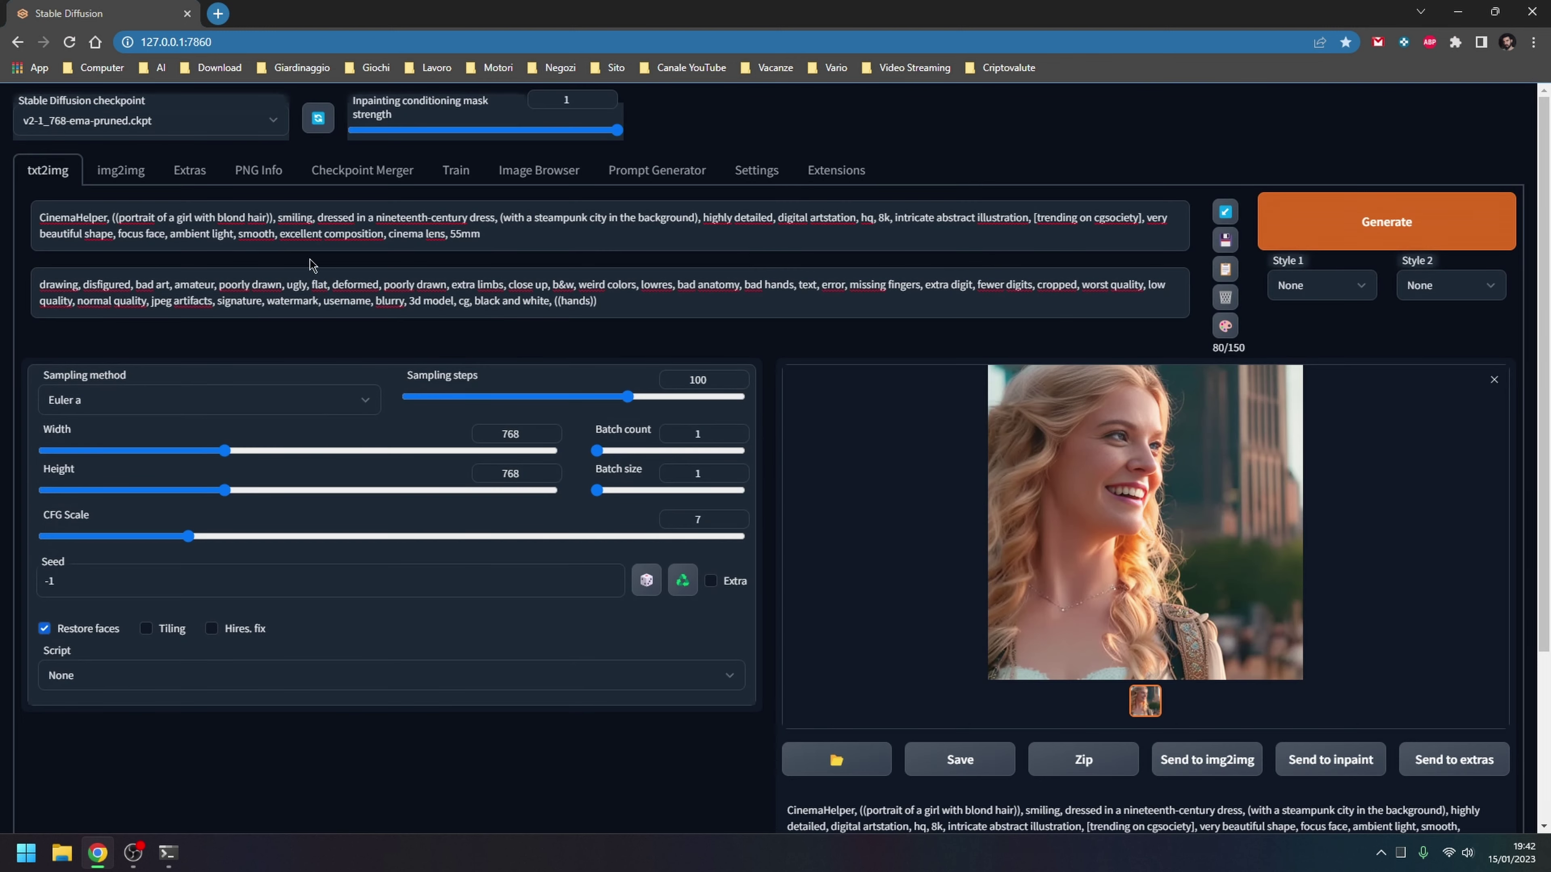
Swap CinemaHelper in the prompt for the VintageHelper name copied from the console, generate an image and inspect it enlarged
click(168, 853)
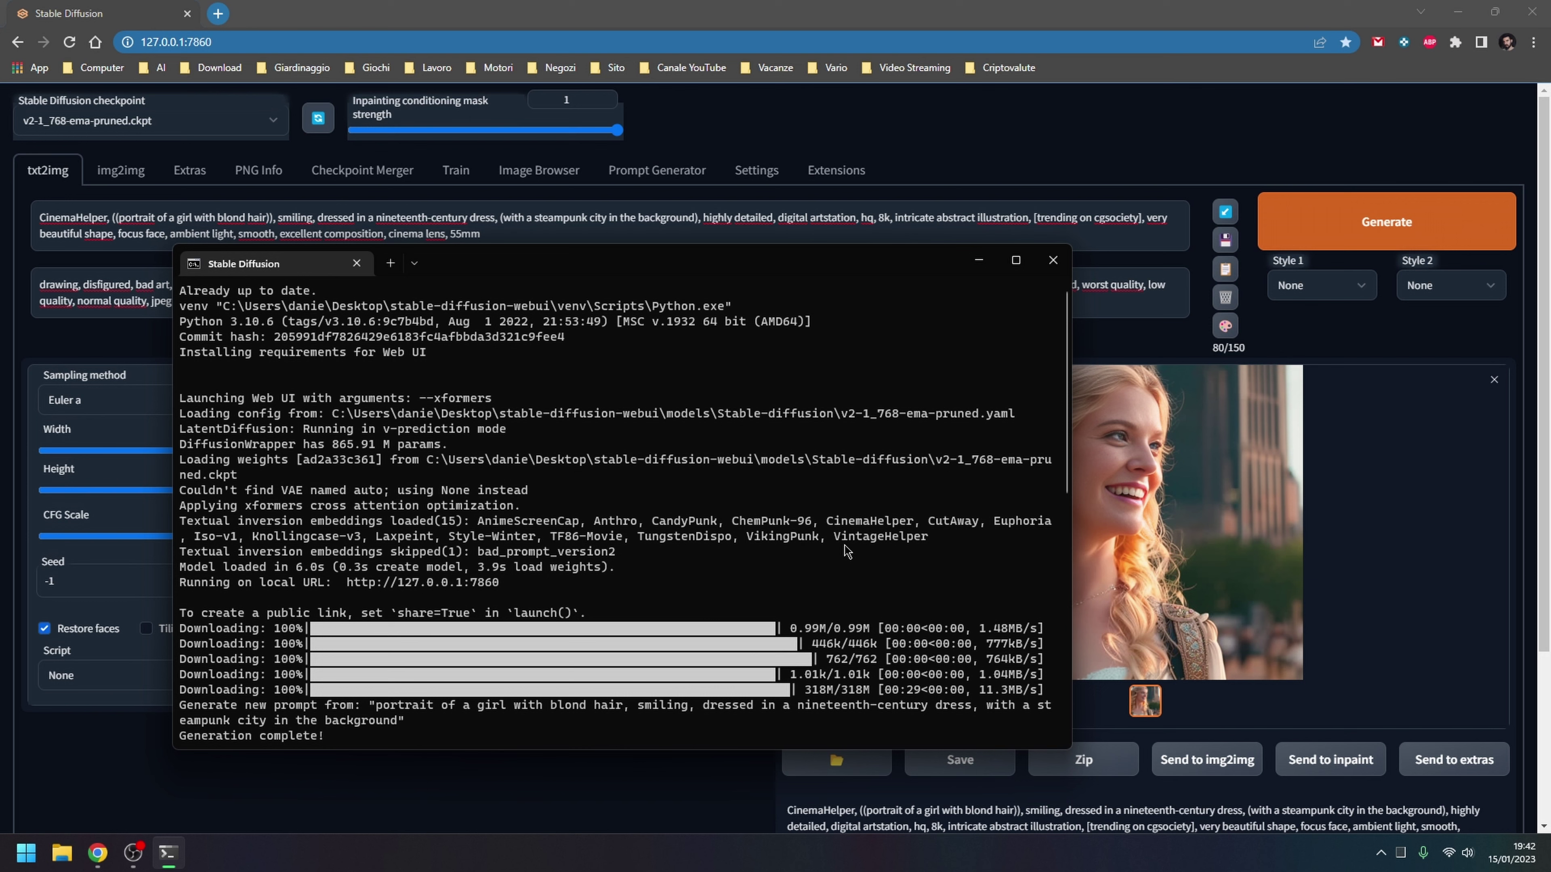
drag(834, 536, 928, 536)
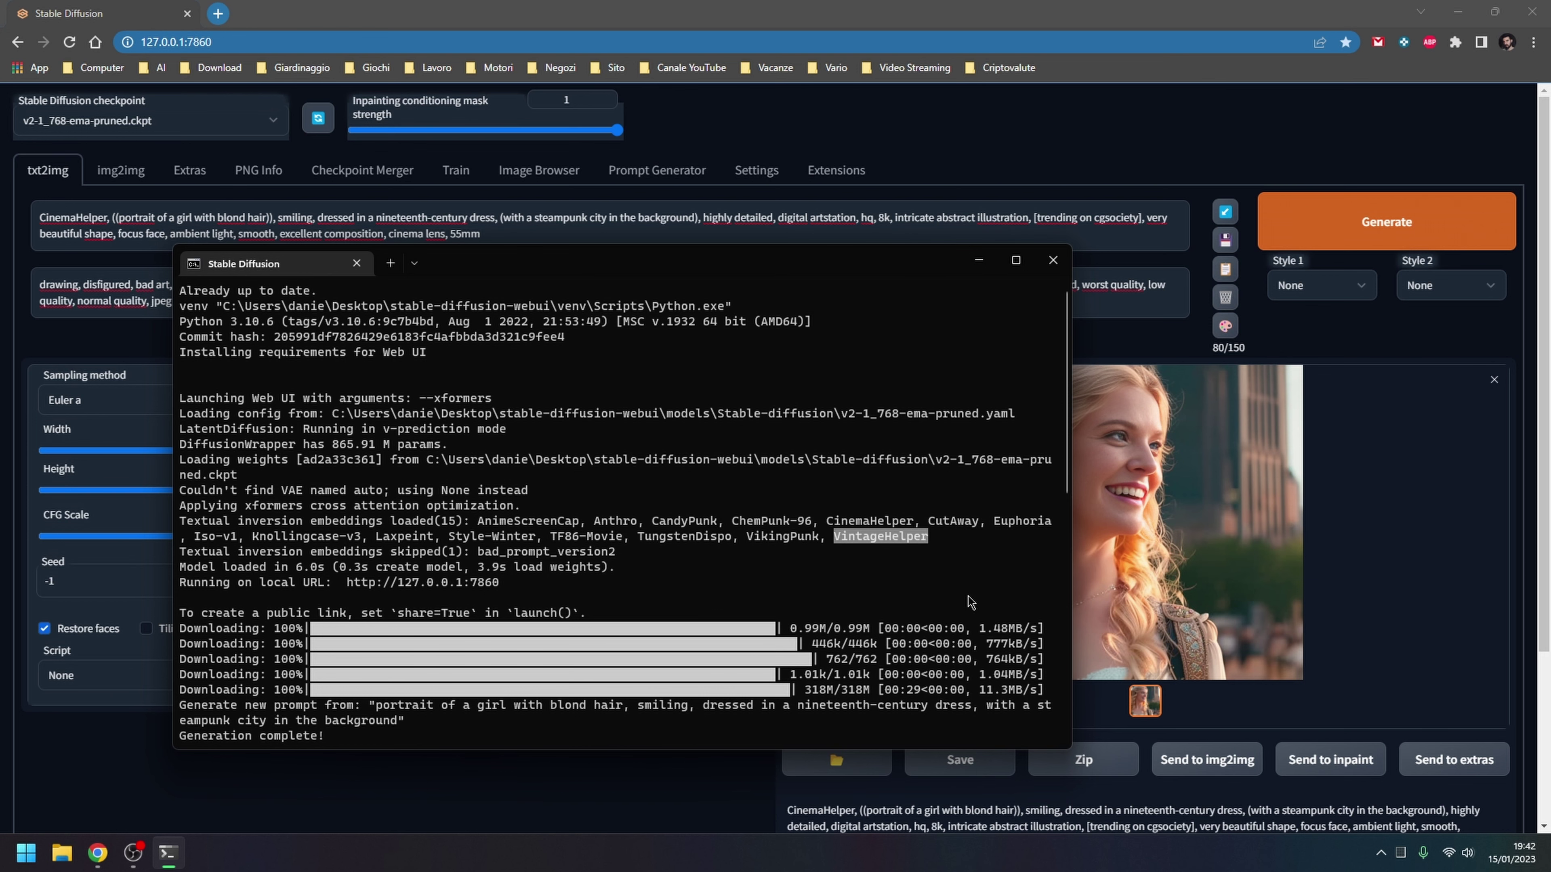
key(ctrl+c)
double_click(67, 217)
key(ctrl+v)
click(1300, 232)
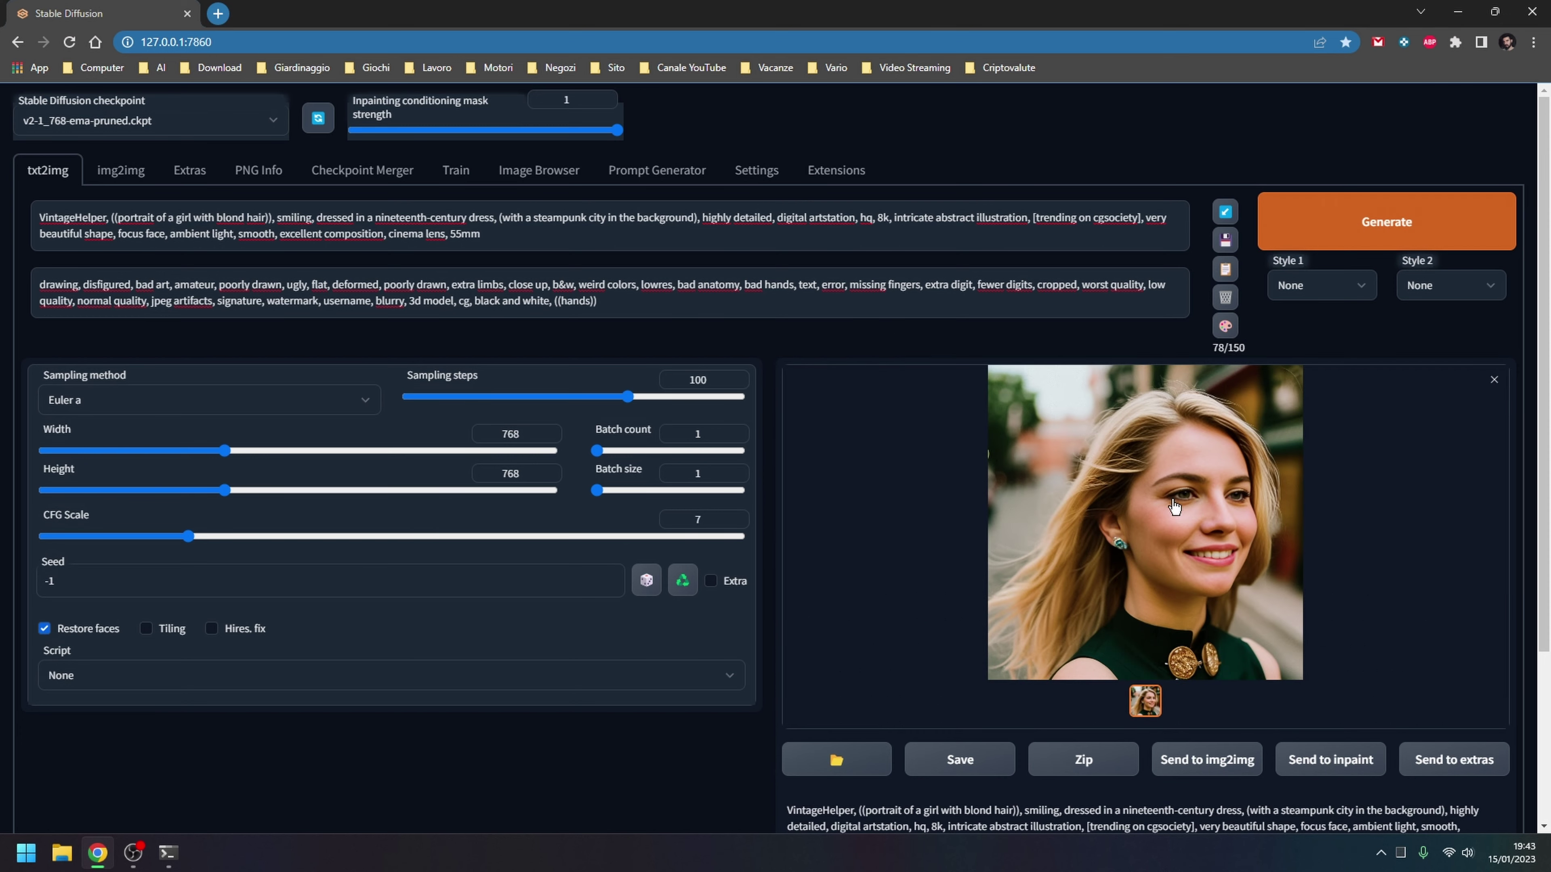
click(1175, 506)
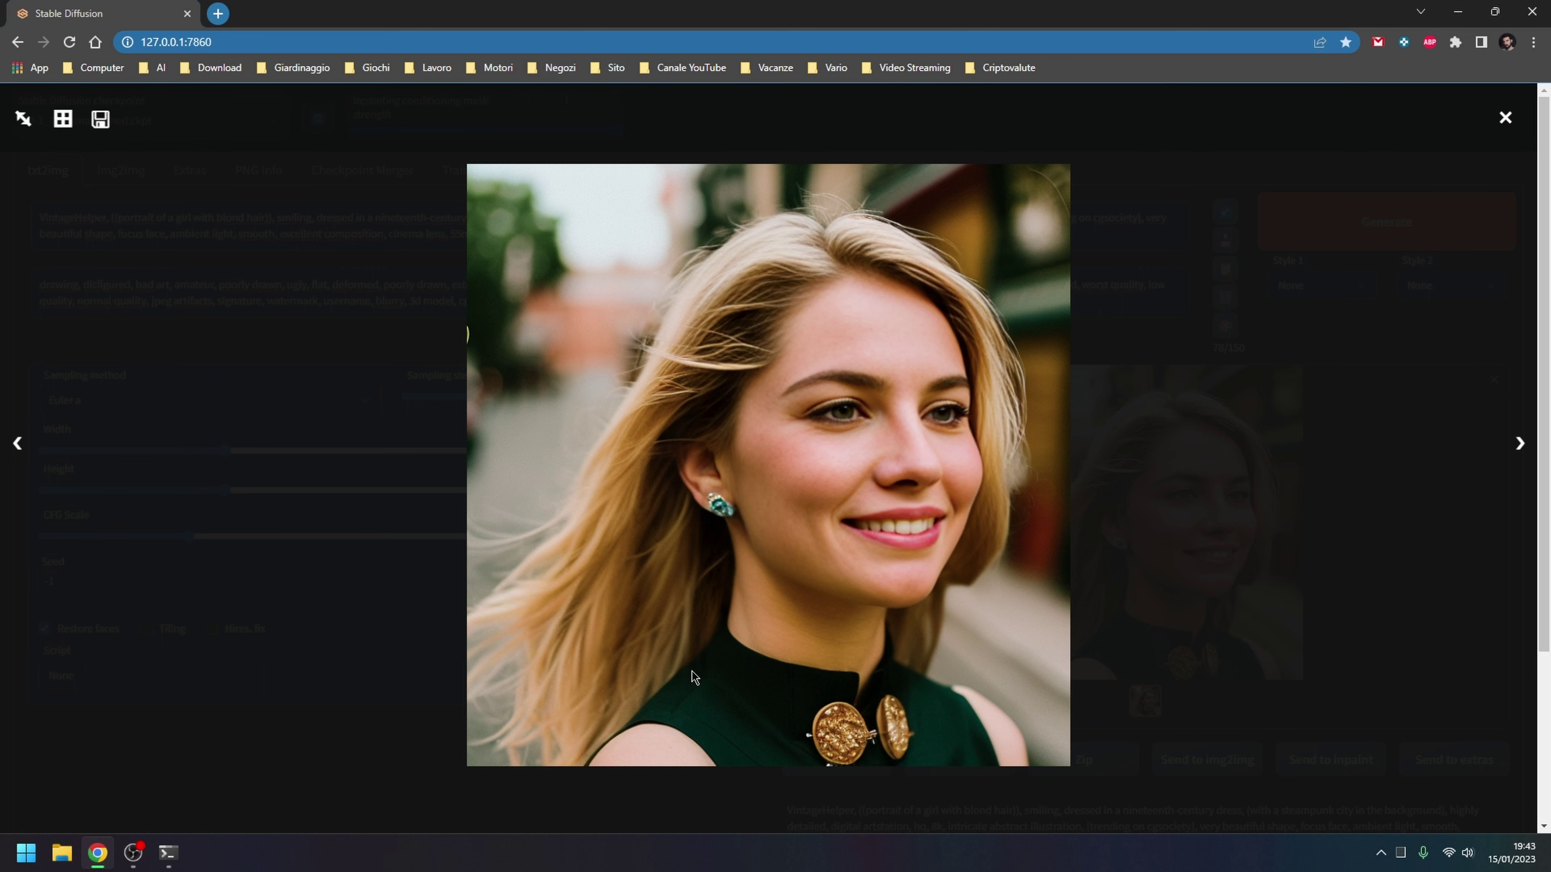
click(1505, 118)
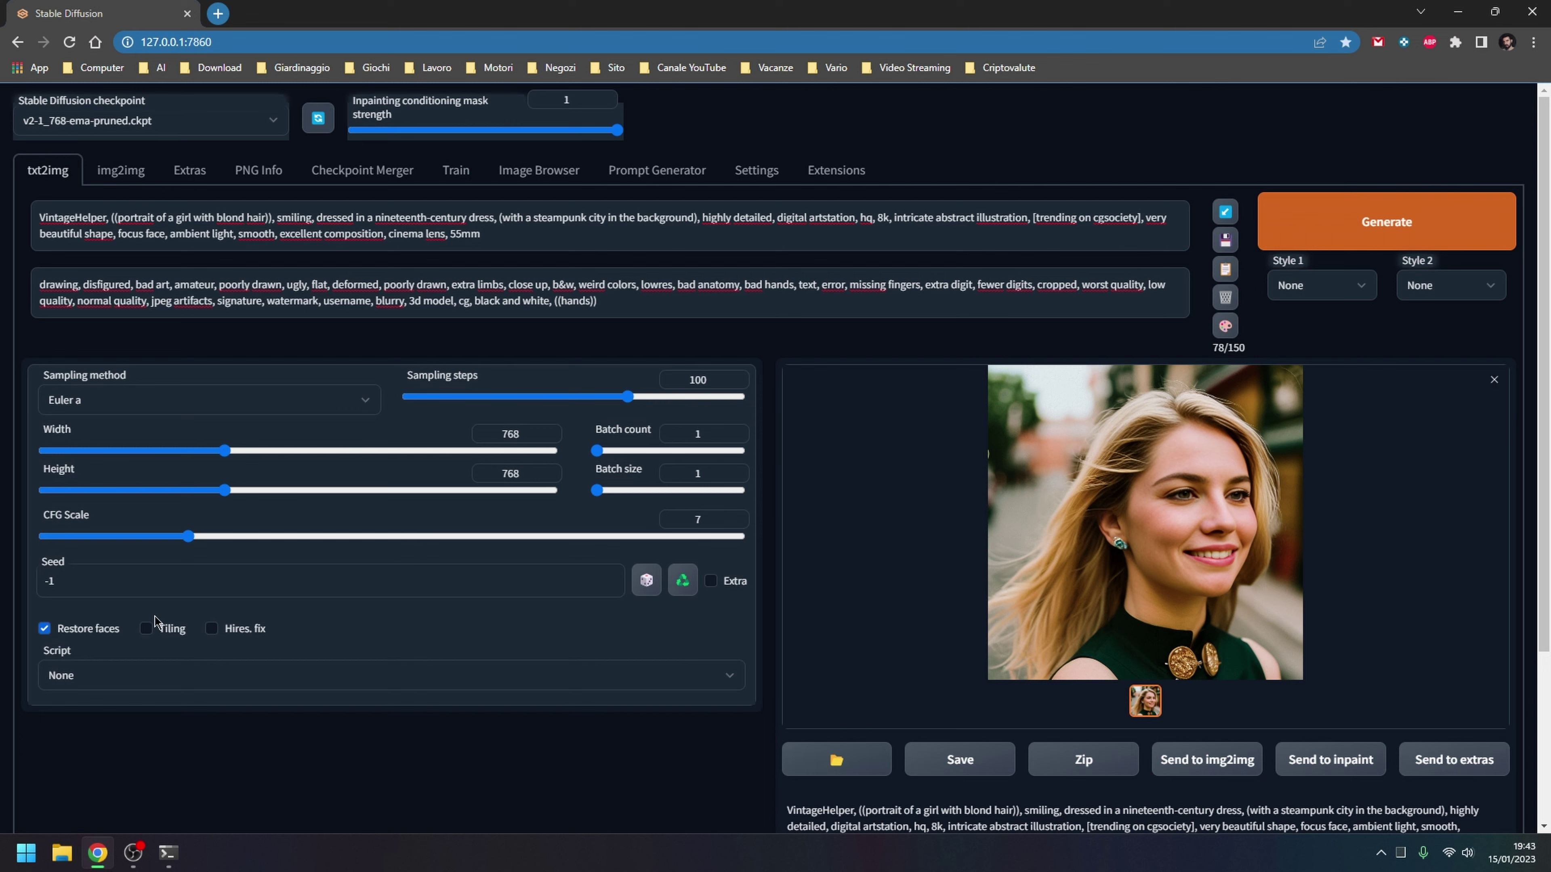
Change the start of the prompt to "(VintageHelper), CinemaHelper, TungstenDispo," using names from the console, and generate an image
click(184, 854)
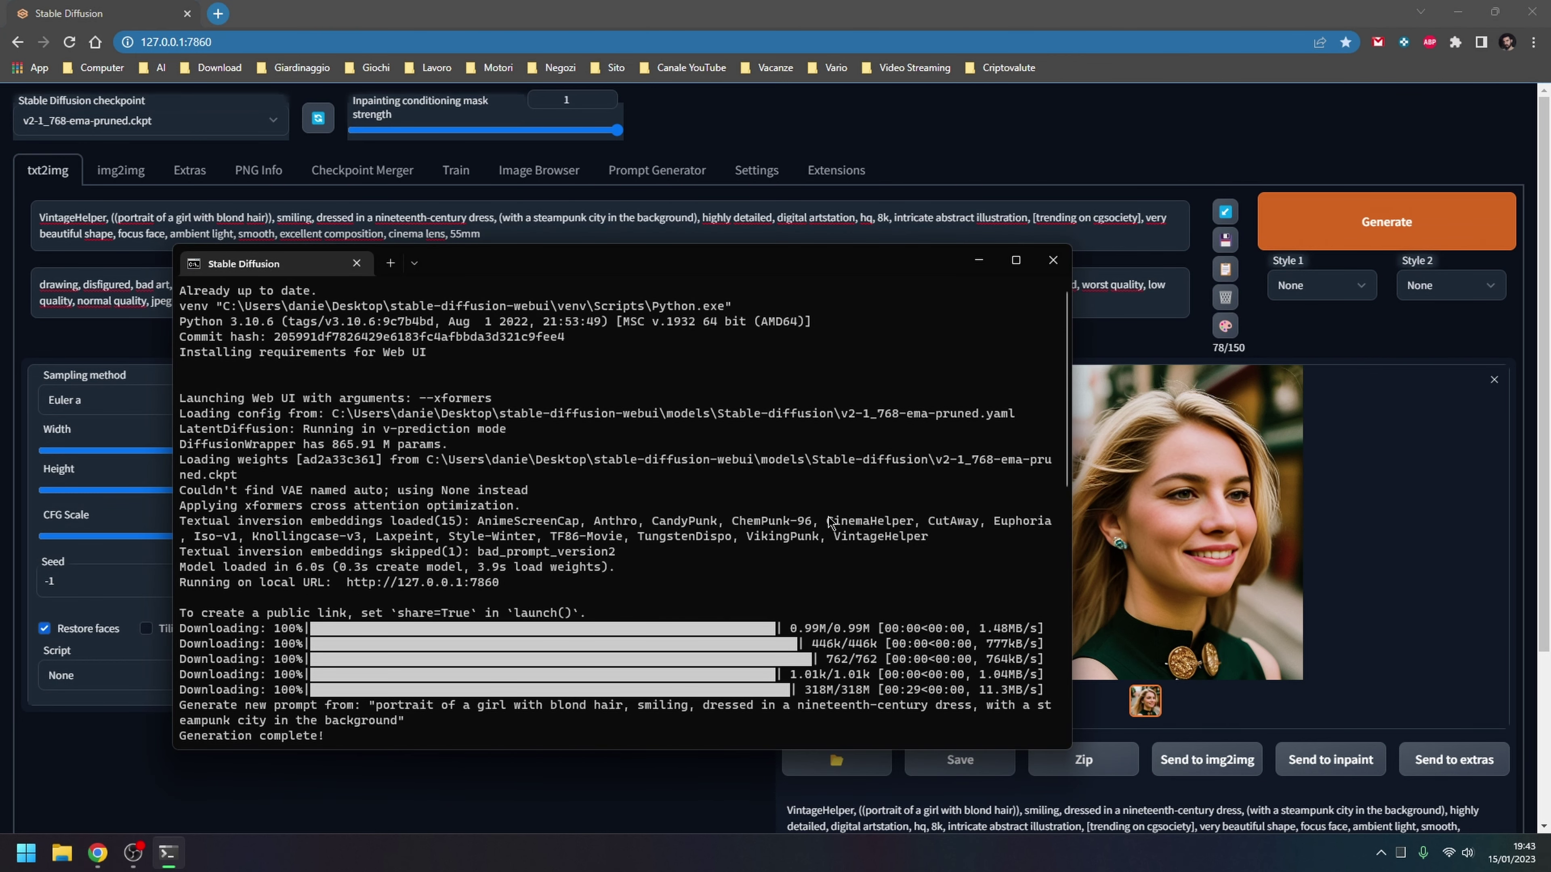
drag(829, 521, 911, 529)
key(ctrl+c)
click(107, 215)
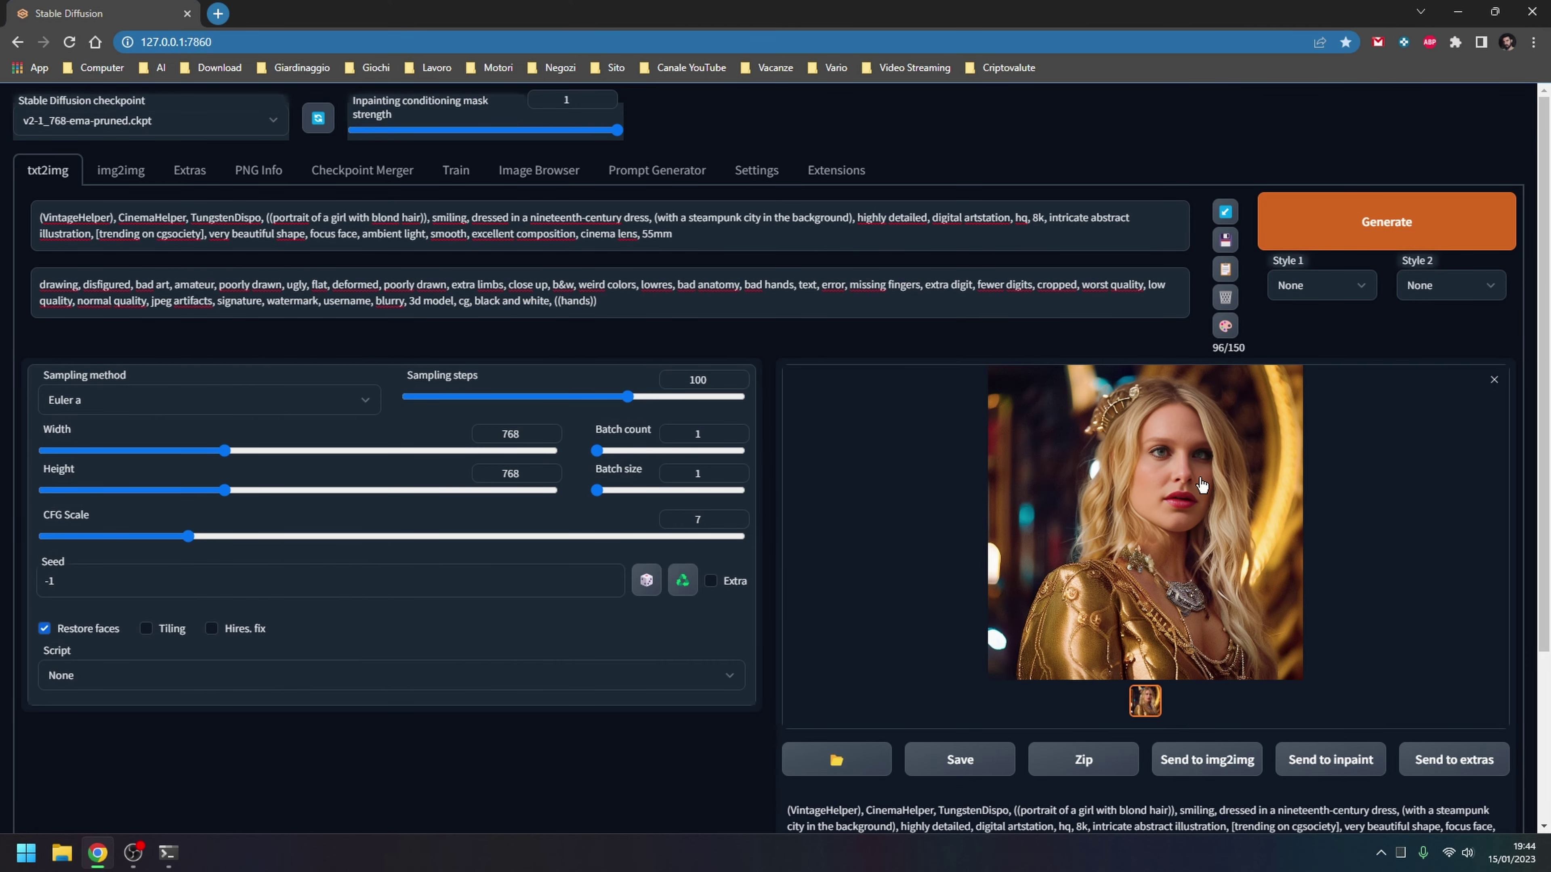
Inspect the combined-embedding portrait enlarged and compare it with one generated with Restore faces turned off
click(1212, 483)
click(1507, 118)
click(81, 628)
click(1117, 542)
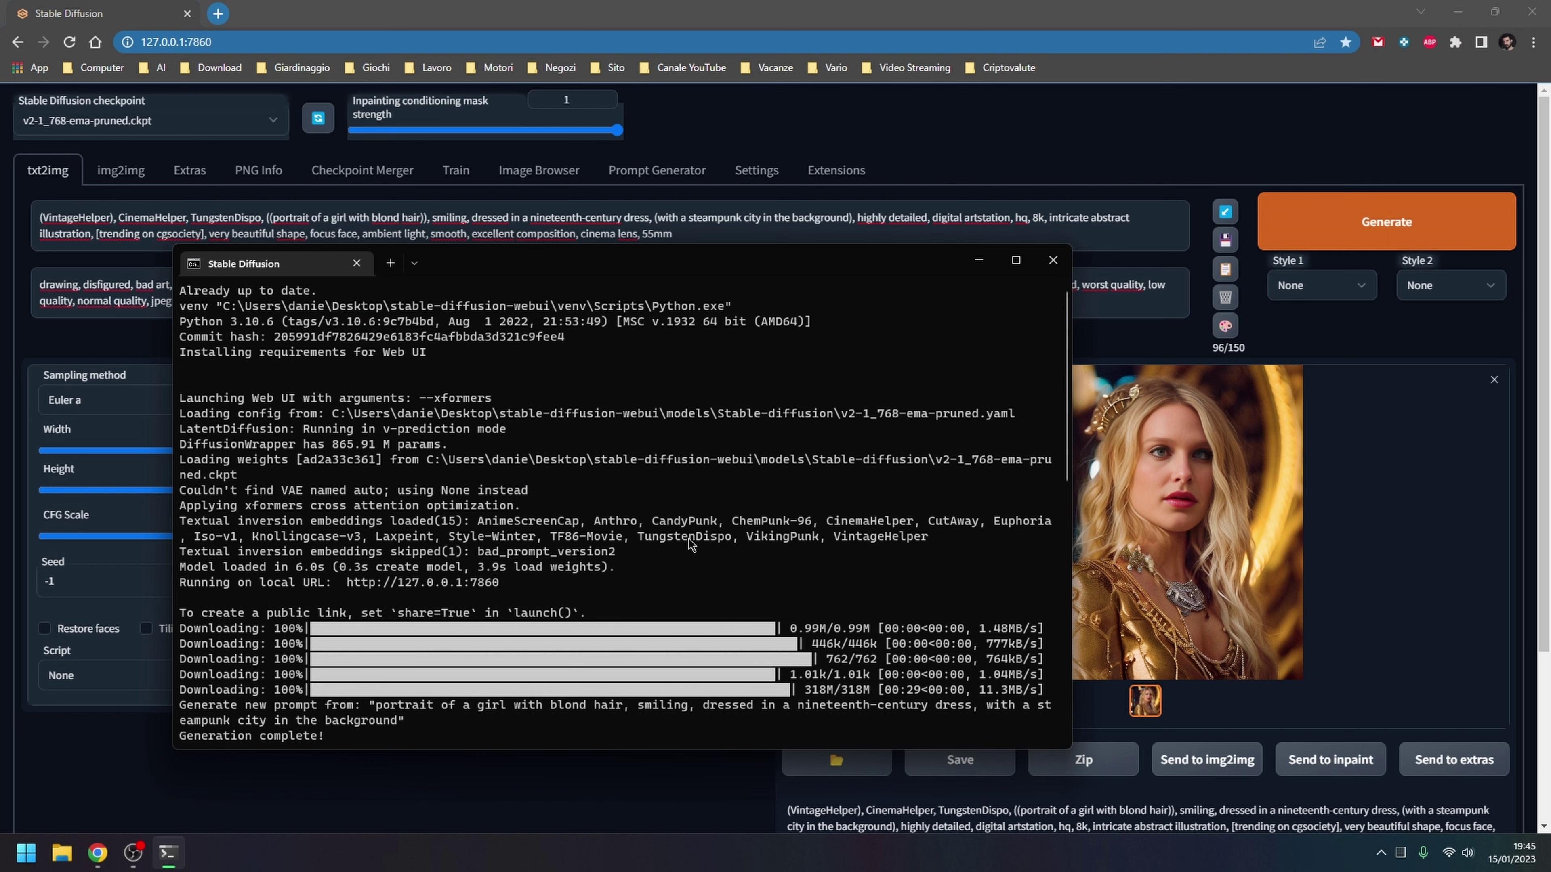
Replace the three embeddings at the start of the prompt with ChemPunk-96 from the console, generate an image and inspect it enlarged
drag(733, 524, 813, 527)
key(ctrl+c)
click(52, 210)
drag(264, 220, 39, 217)
key(ctrl+v)
key(ctrl+Return)
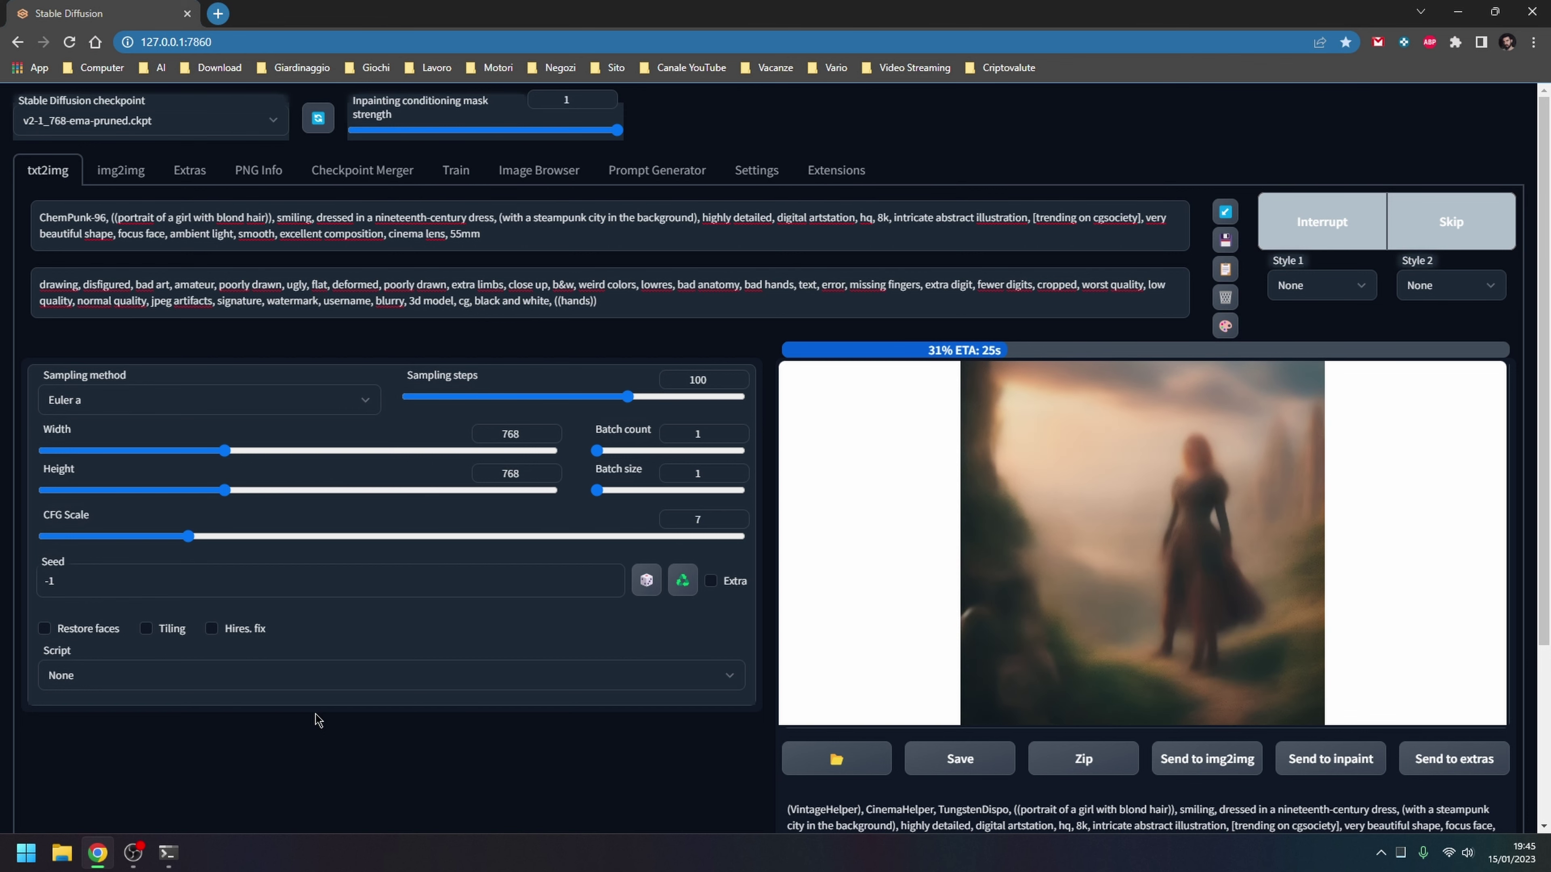
click(1144, 544)
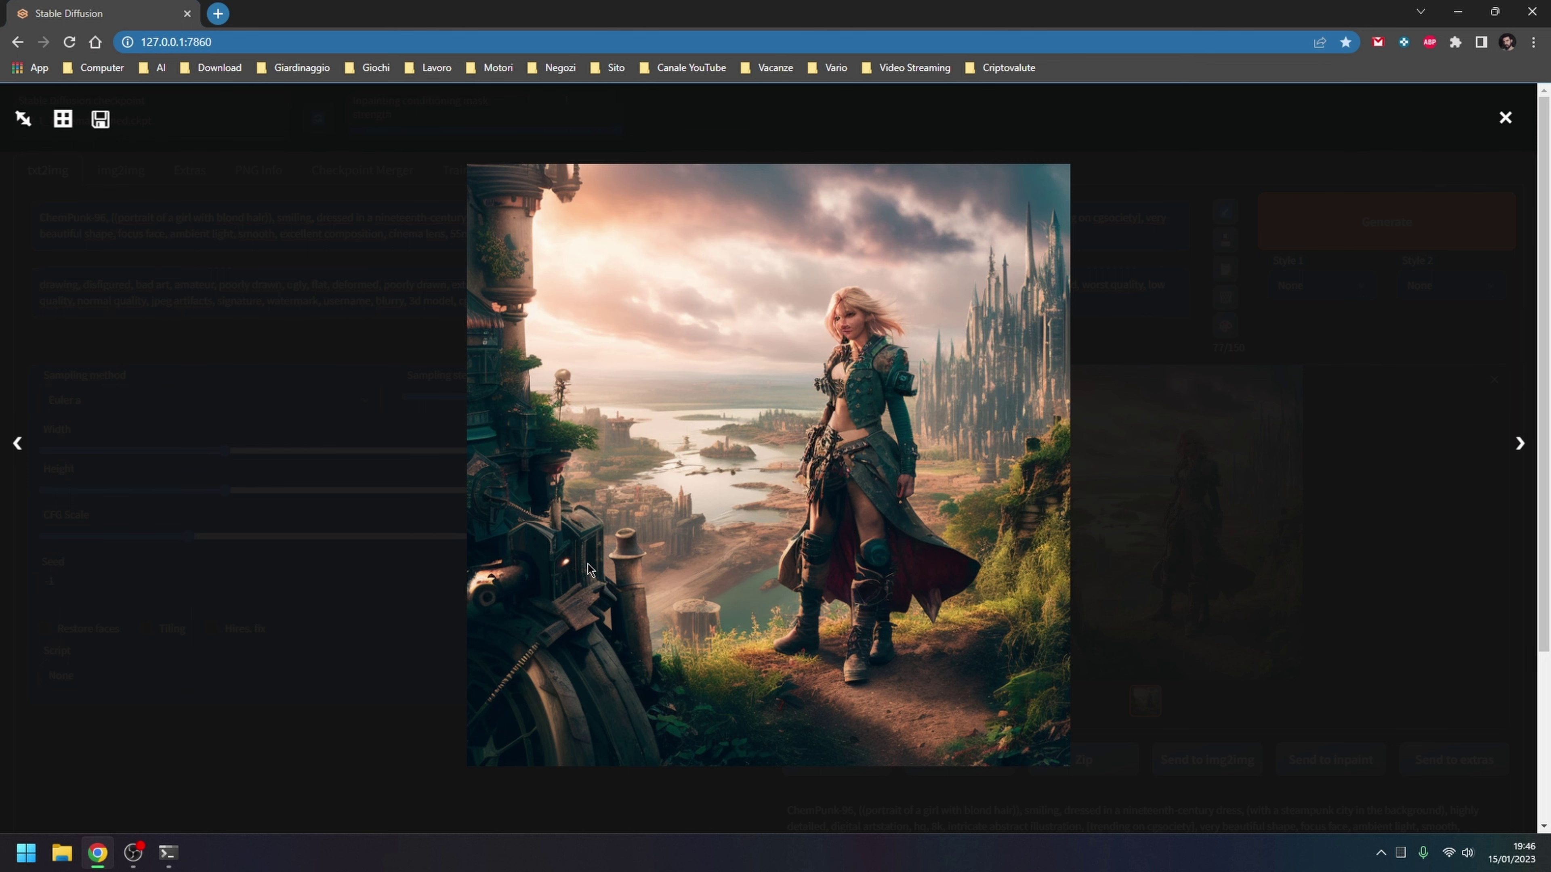
click(1035, 691)
Set the sampling steps to 30, add the Laxpeint embedding after ChemPunk-96 in the prompt, and inspect the generated image enlarged
drag(611, 396, 501, 398)
key(alt+Tab)
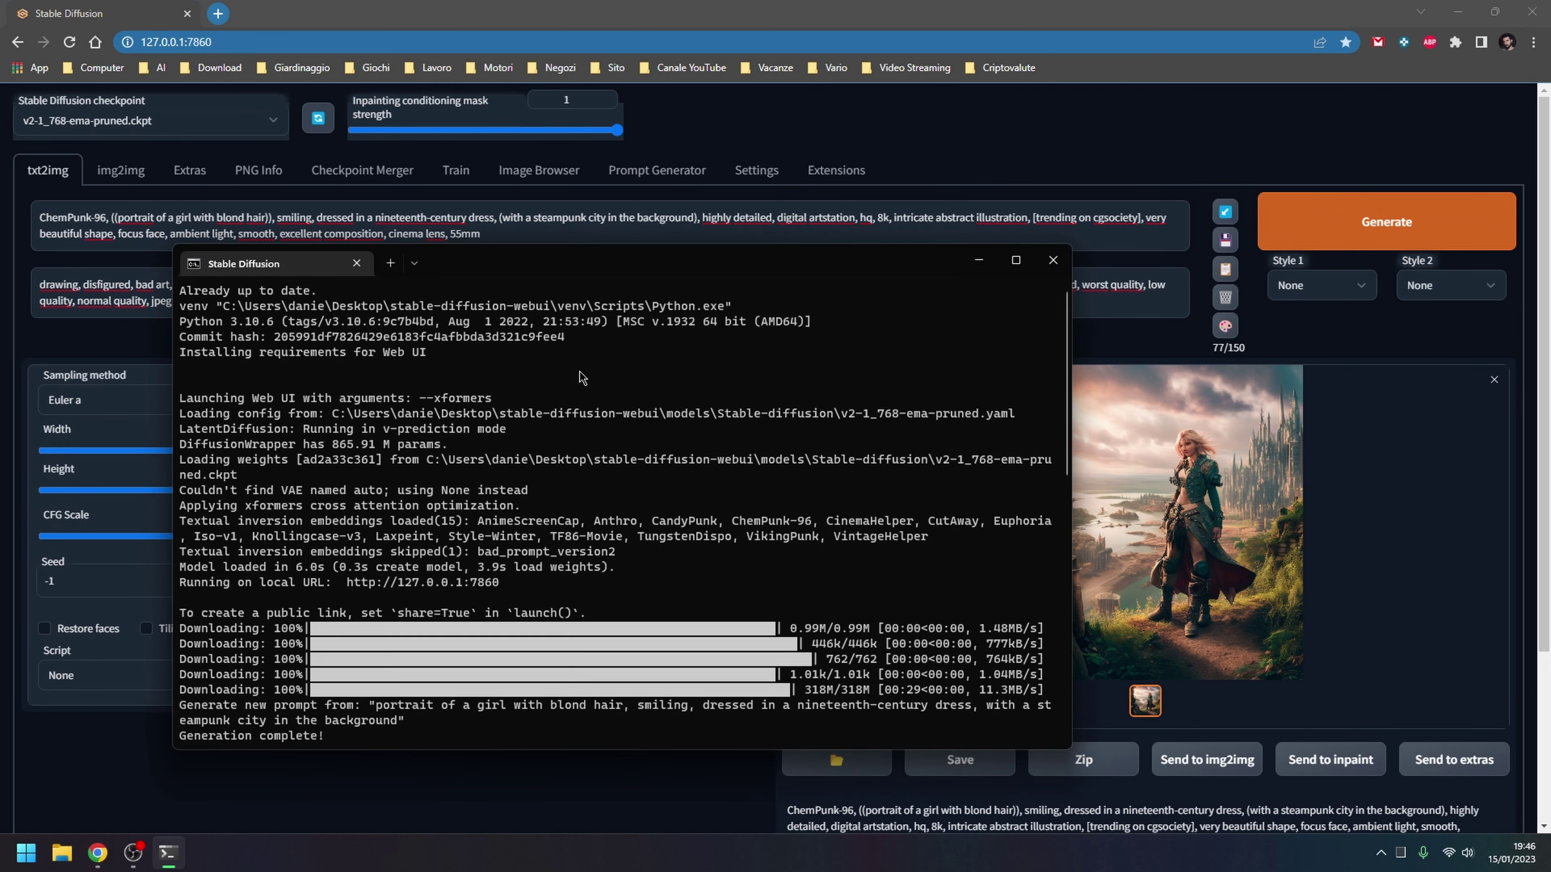
drag(377, 537, 430, 541)
key(ctrl+c)
click(109, 217)
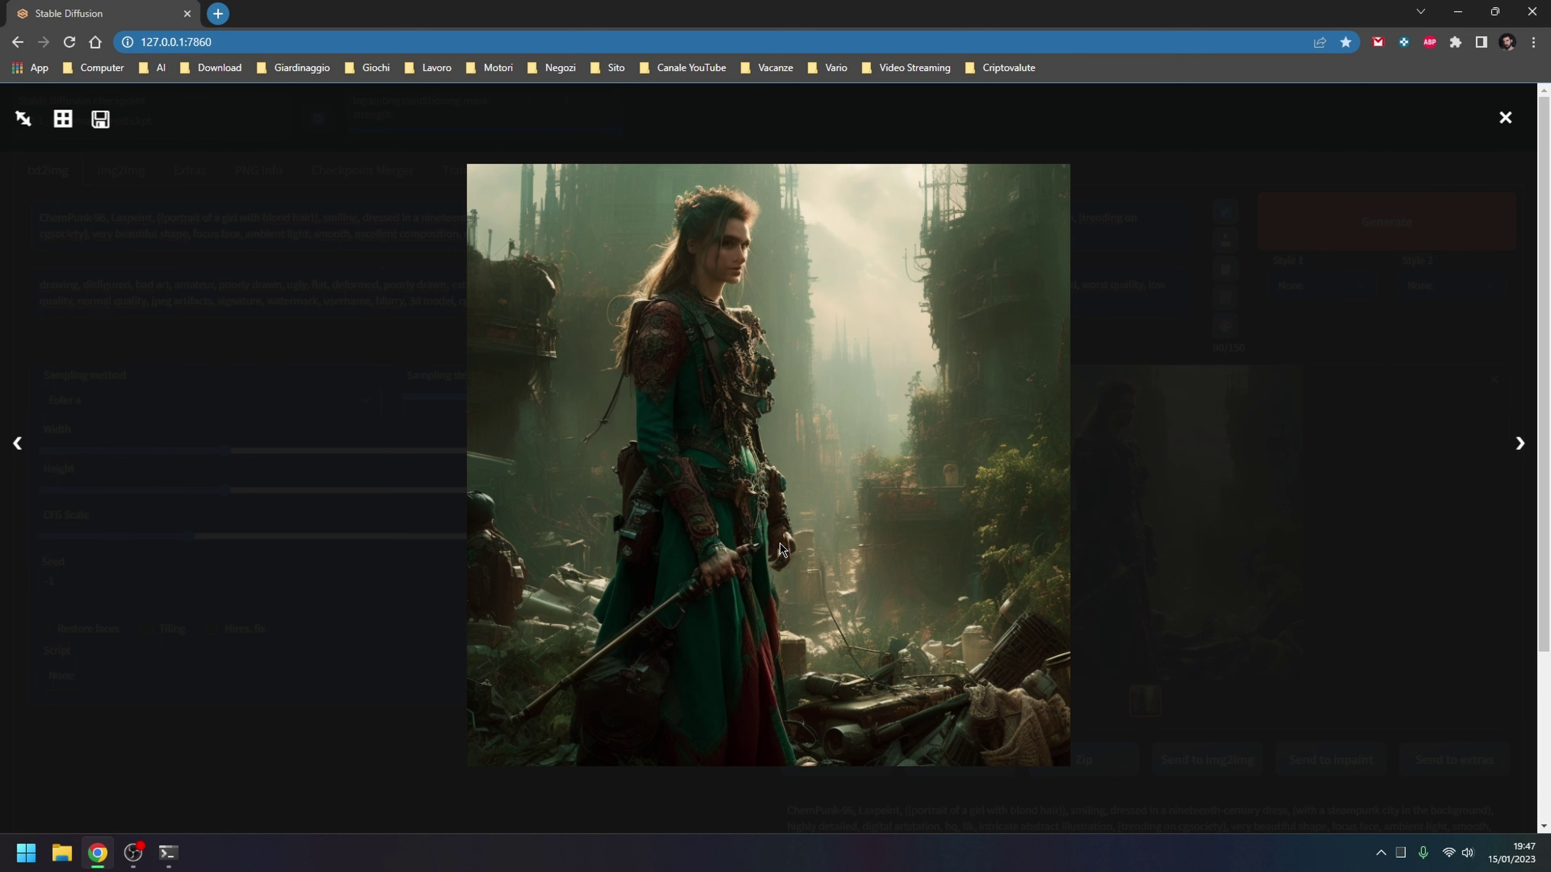
click(732, 604)
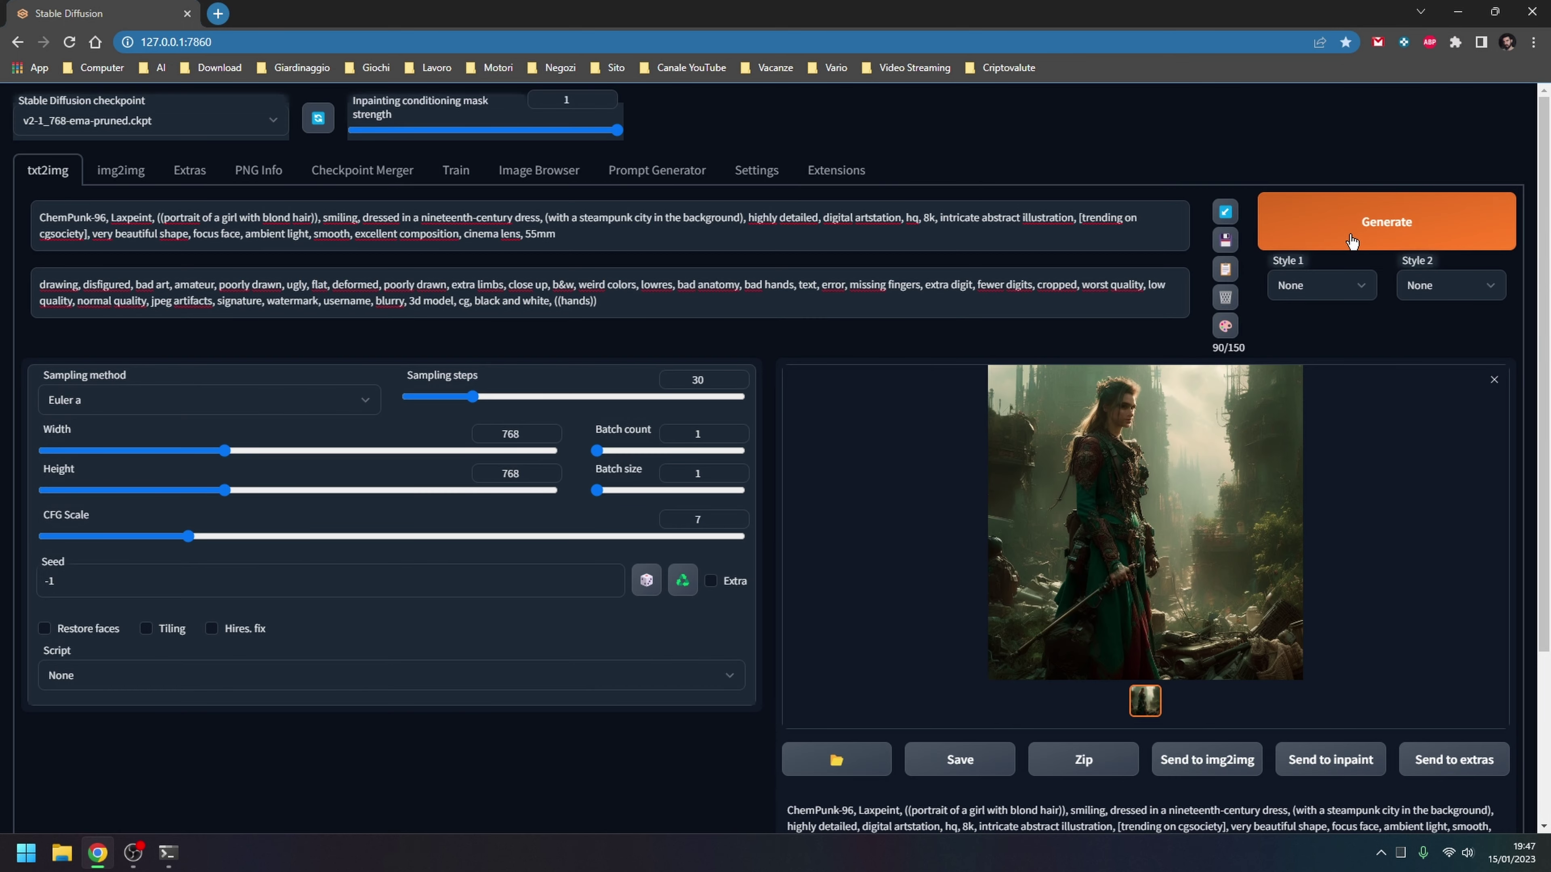
Generate another image with the ChemPunk-96 and Laxpeint prompt and inspect it enlarged
click(1347, 243)
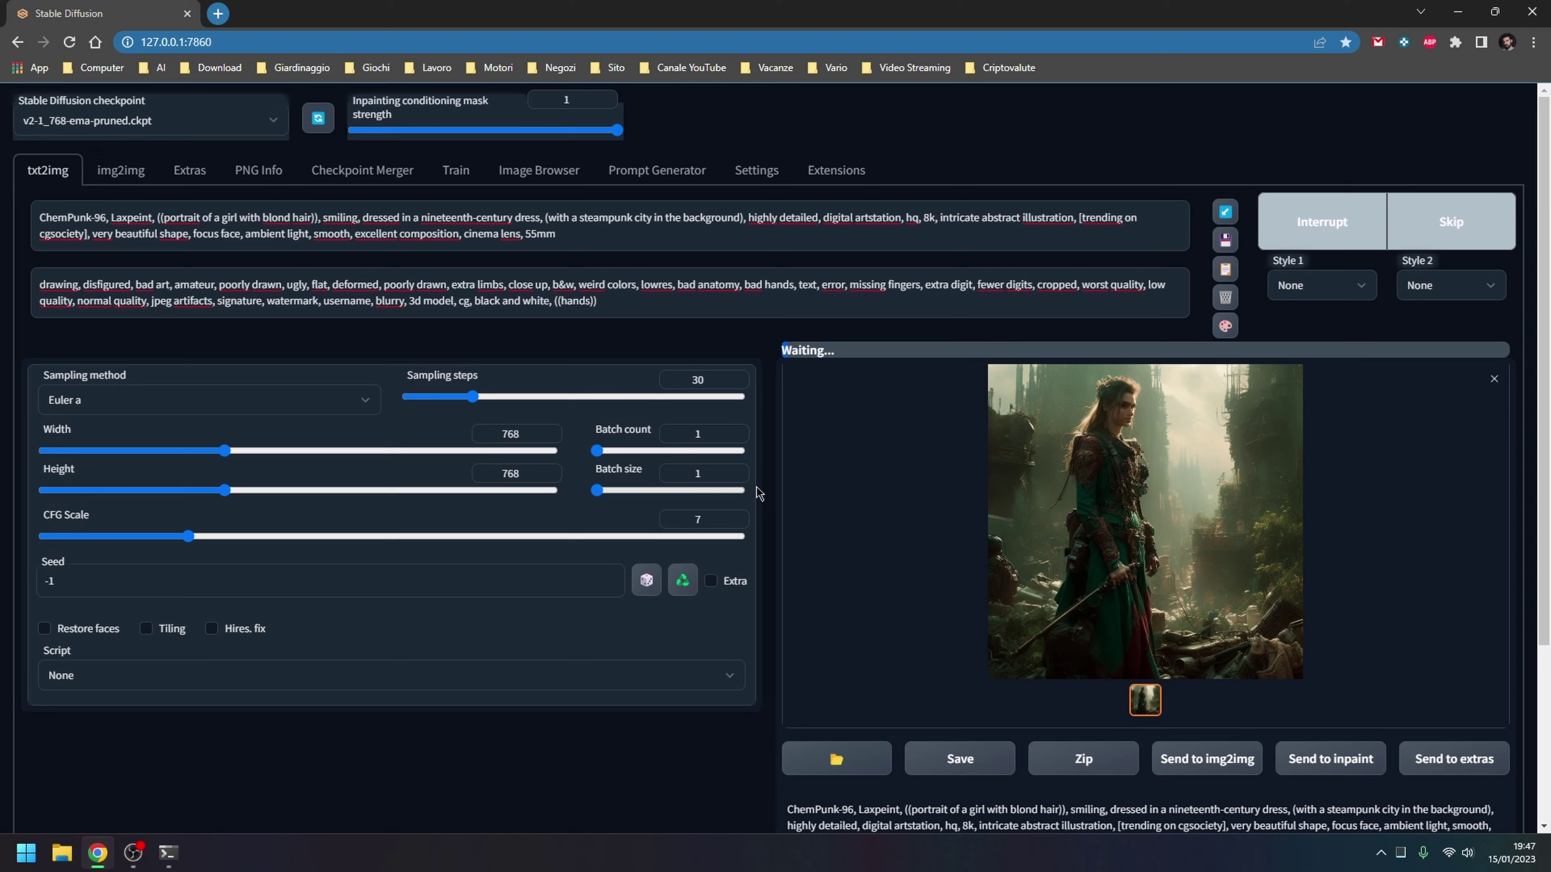
click(1059, 513)
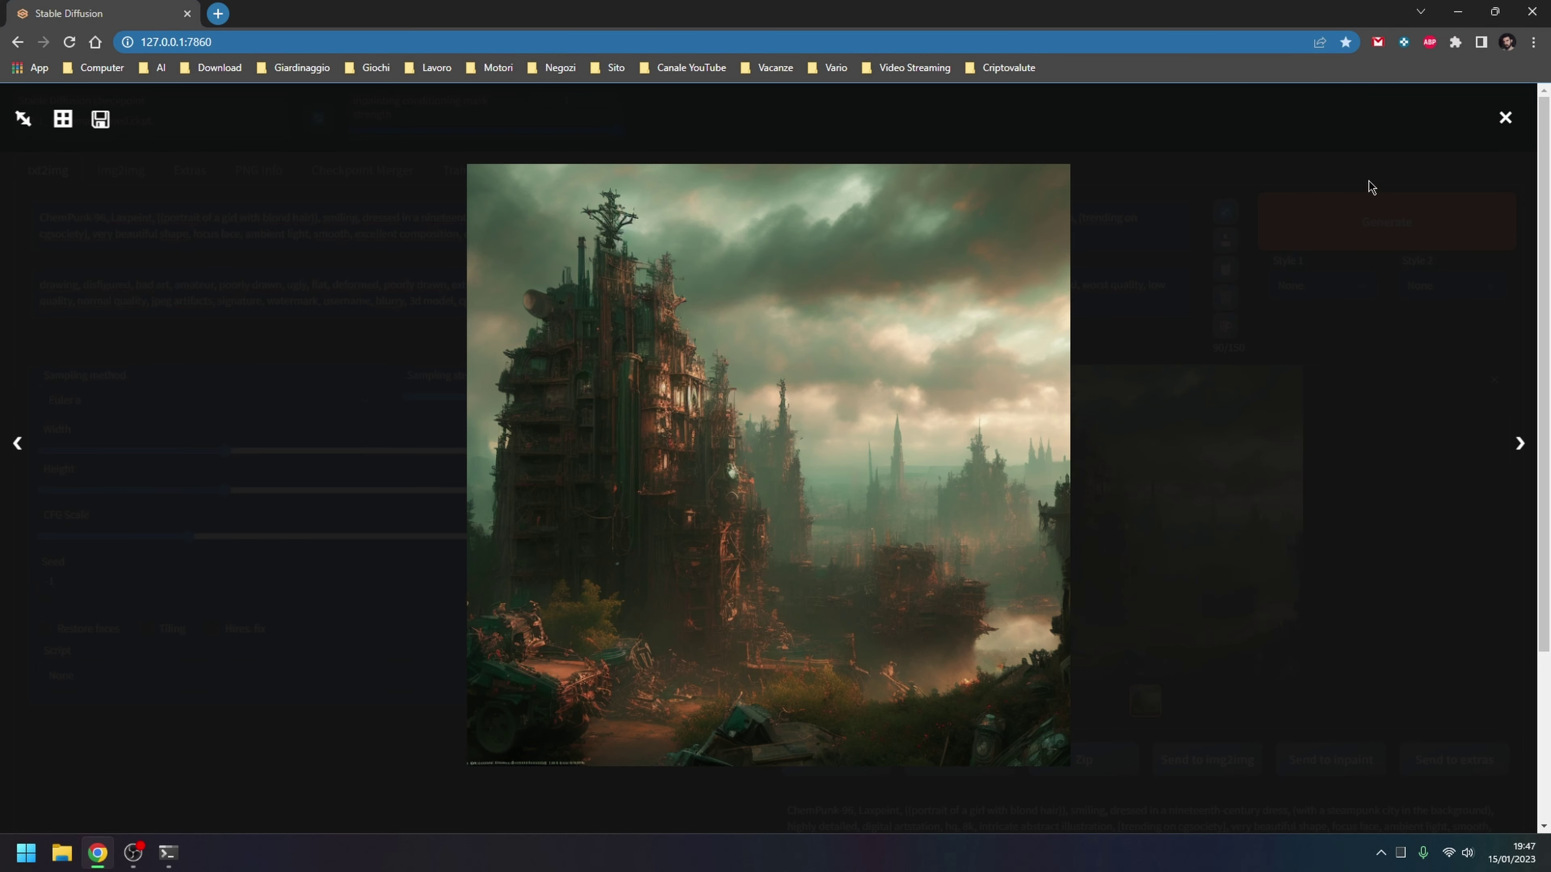
click(1505, 117)
Append ", landscape" to the negative prompt and generate a new image
click(704, 302)
key(ctrl+v)
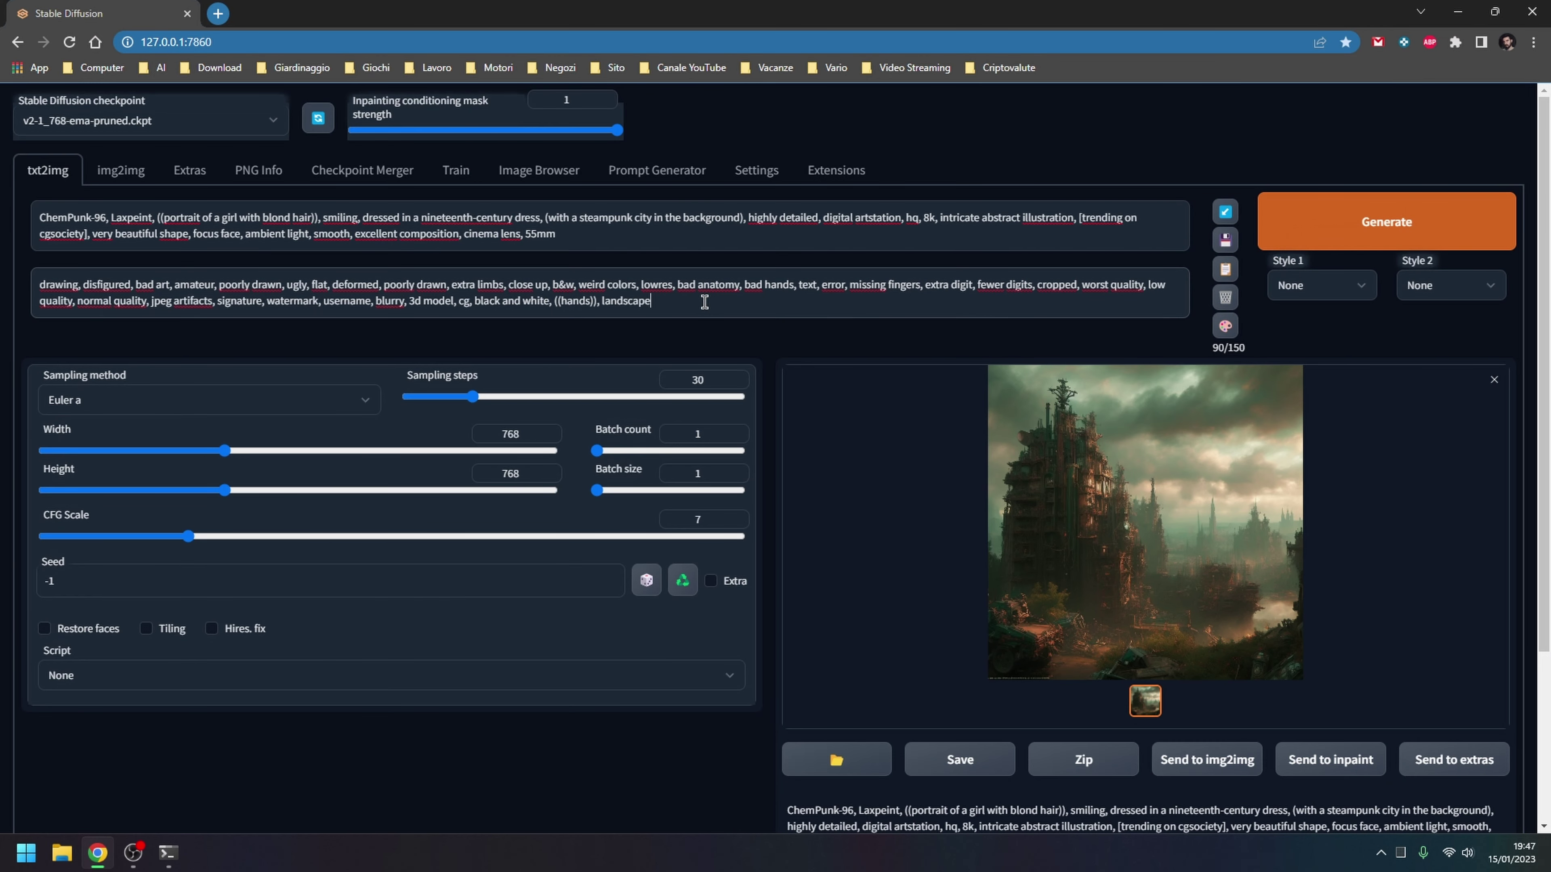
click(1344, 219)
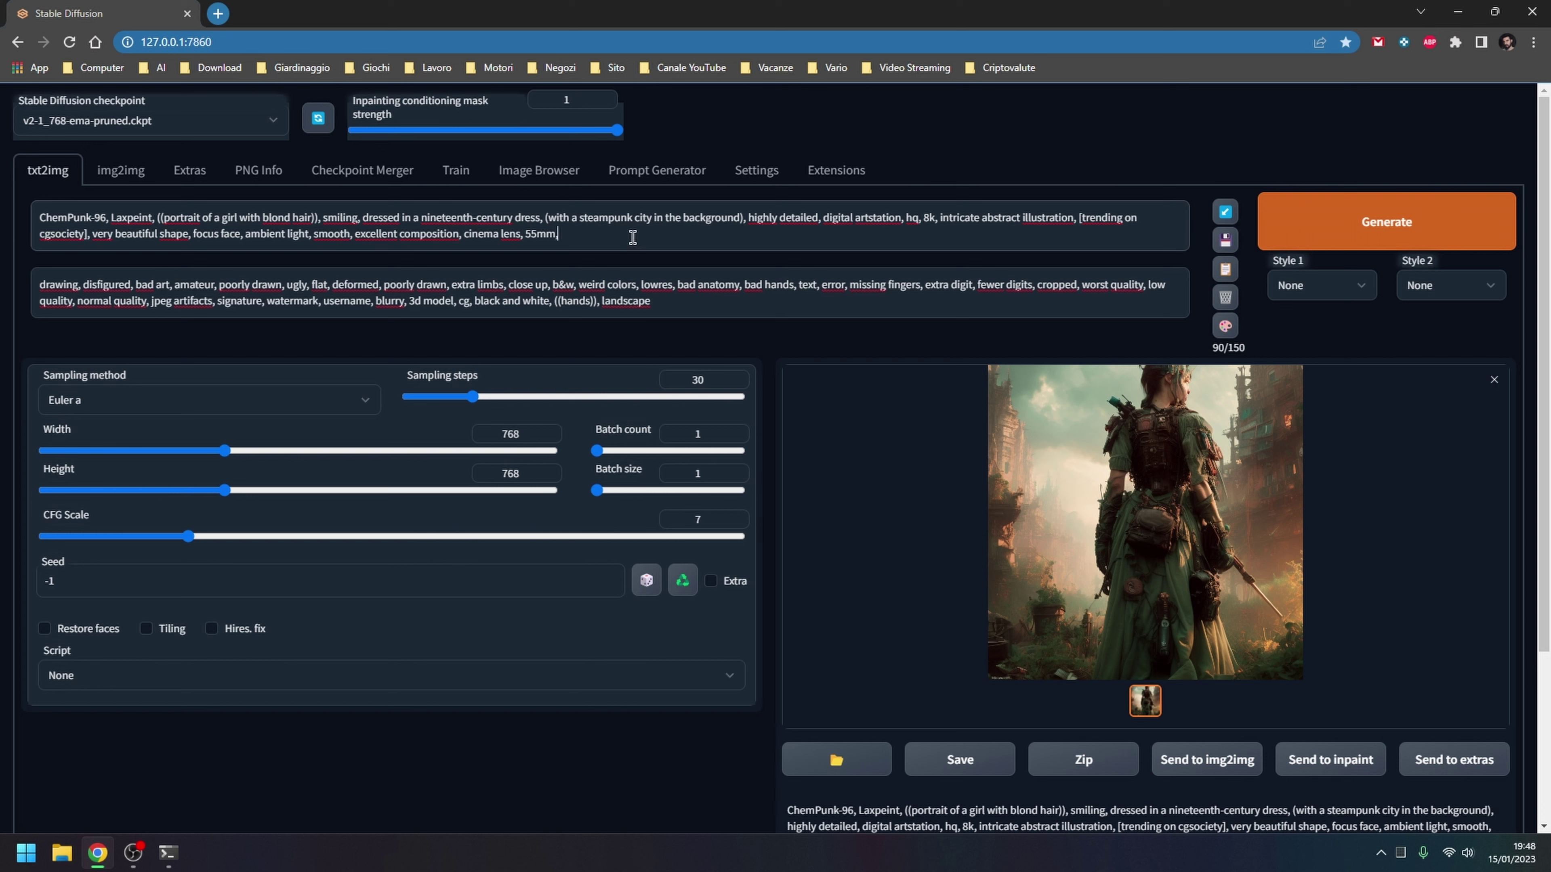
Append ", ((face))" to the prompt, set the sampling steps to 50 and generate a new image
text(ce)
key(ctrl+Left)
text(((face)))
drag(540, 397, 518, 398)
click(1447, 220)
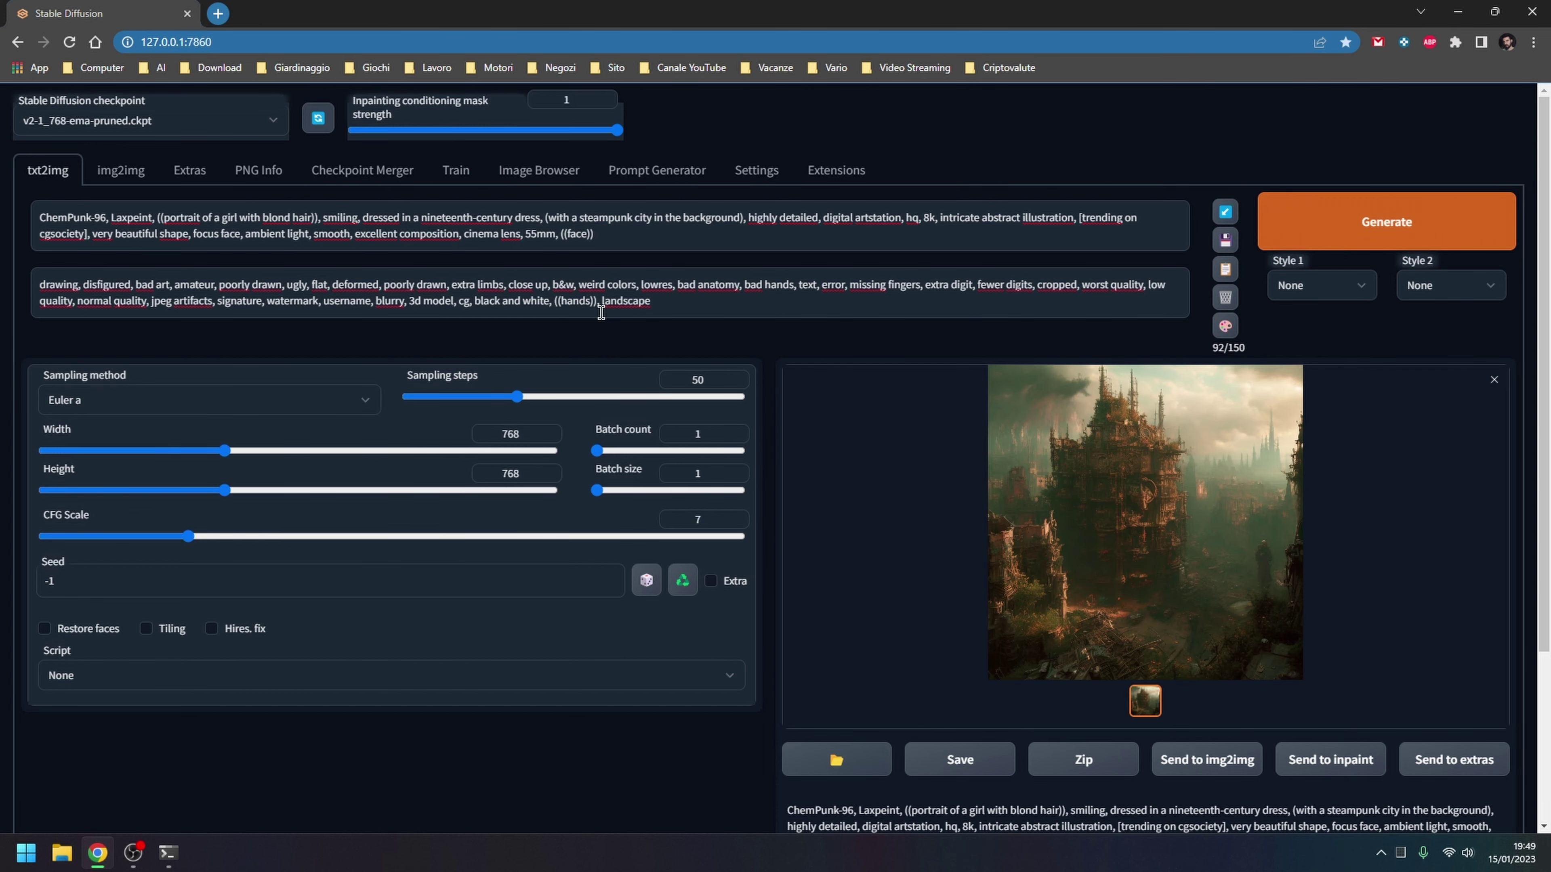
Emphasize landscape in the negative prompt as "((landscape))", generate a new image and inspect it enlarged
text(((face)
text()))
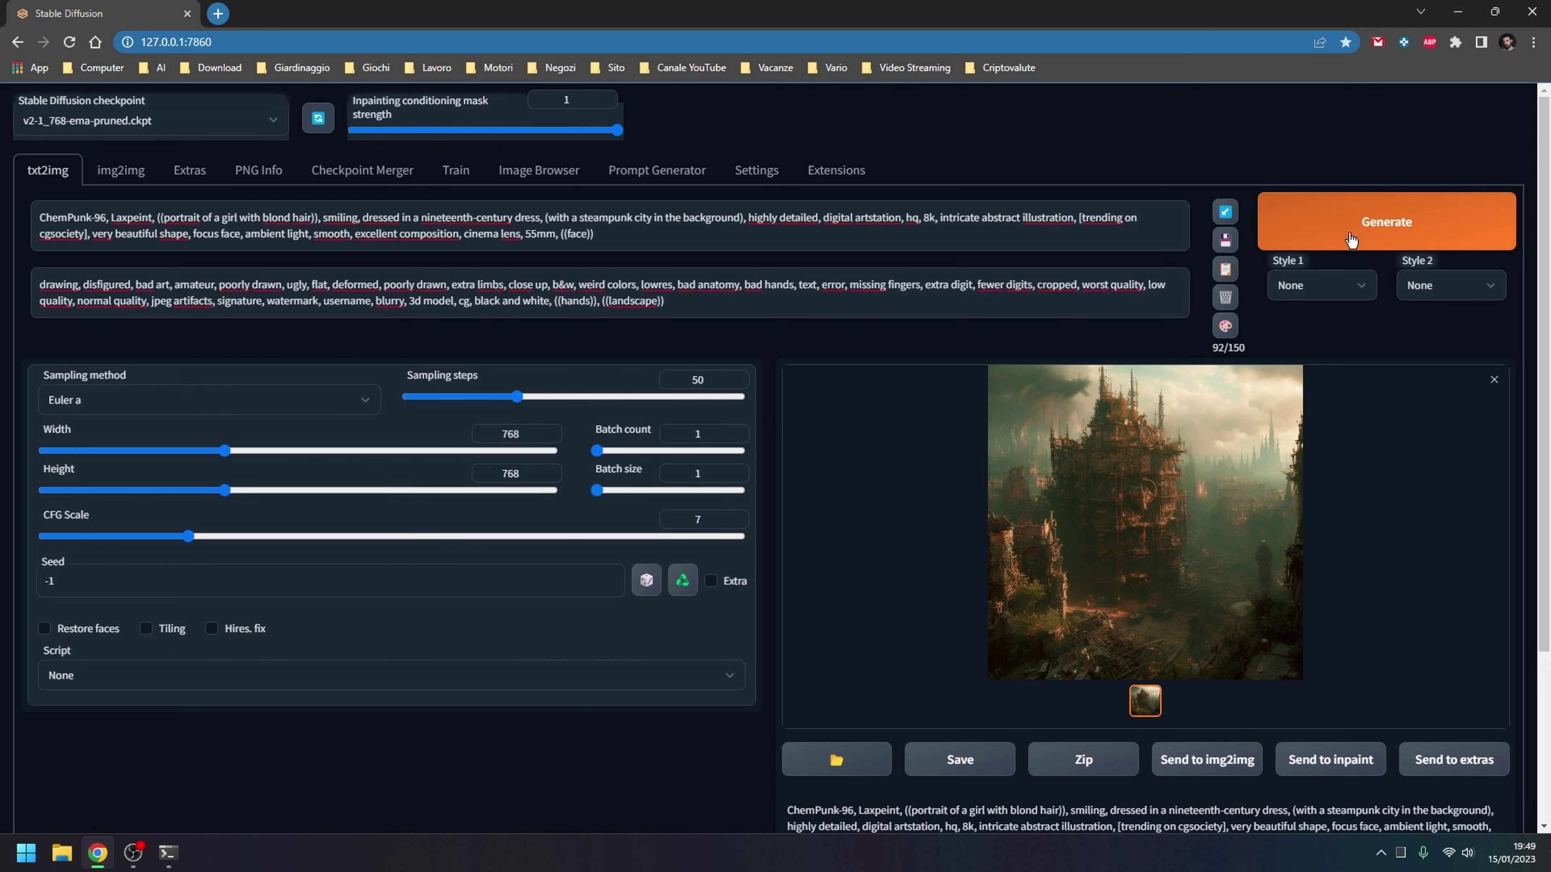
click(1337, 240)
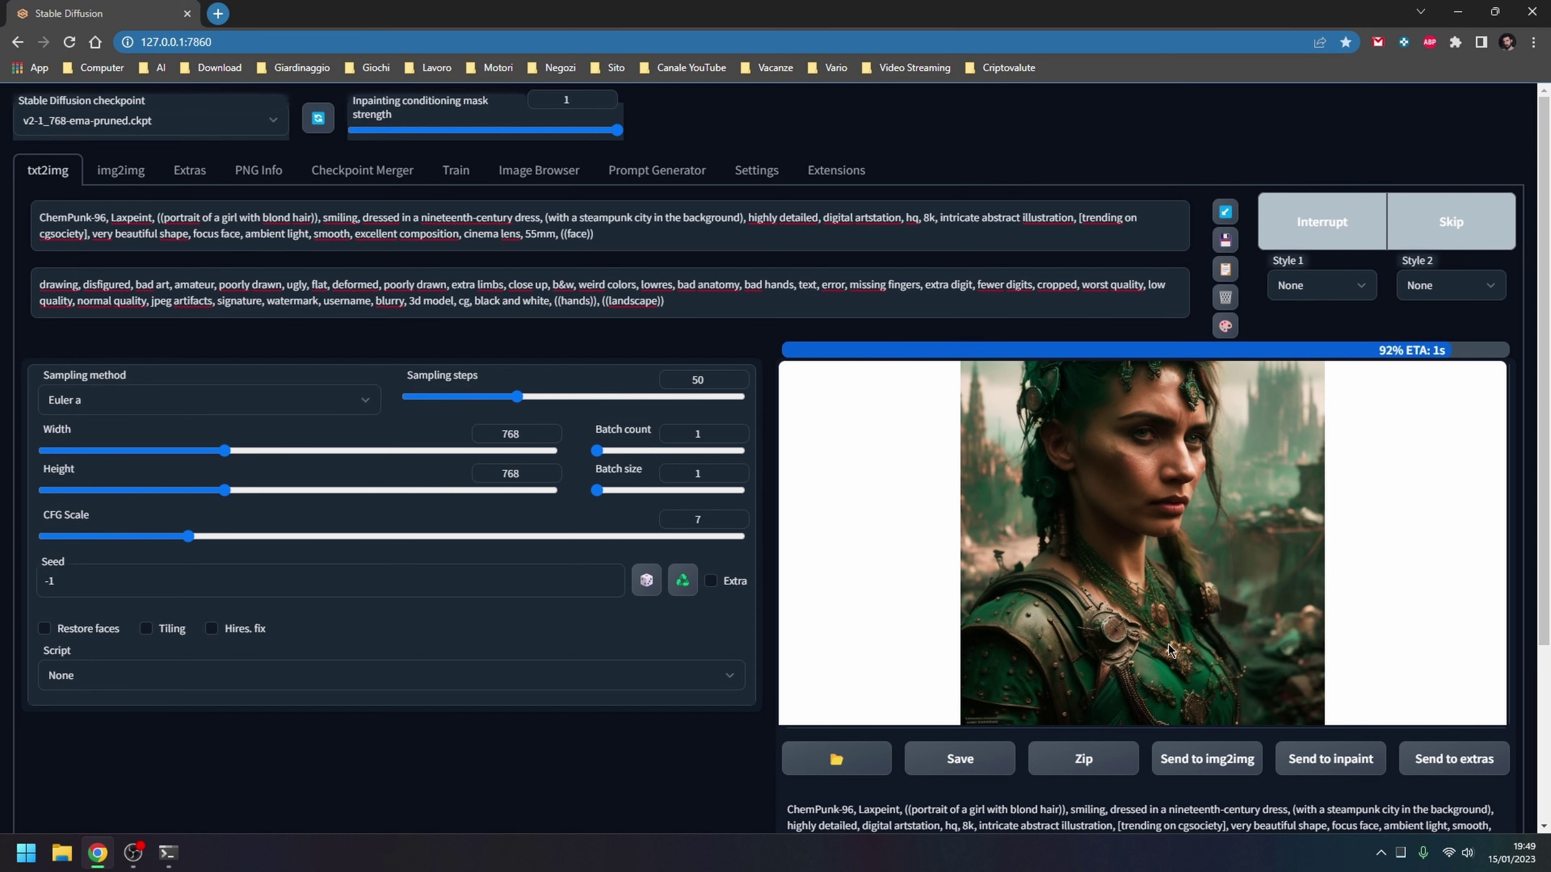
click(1181, 536)
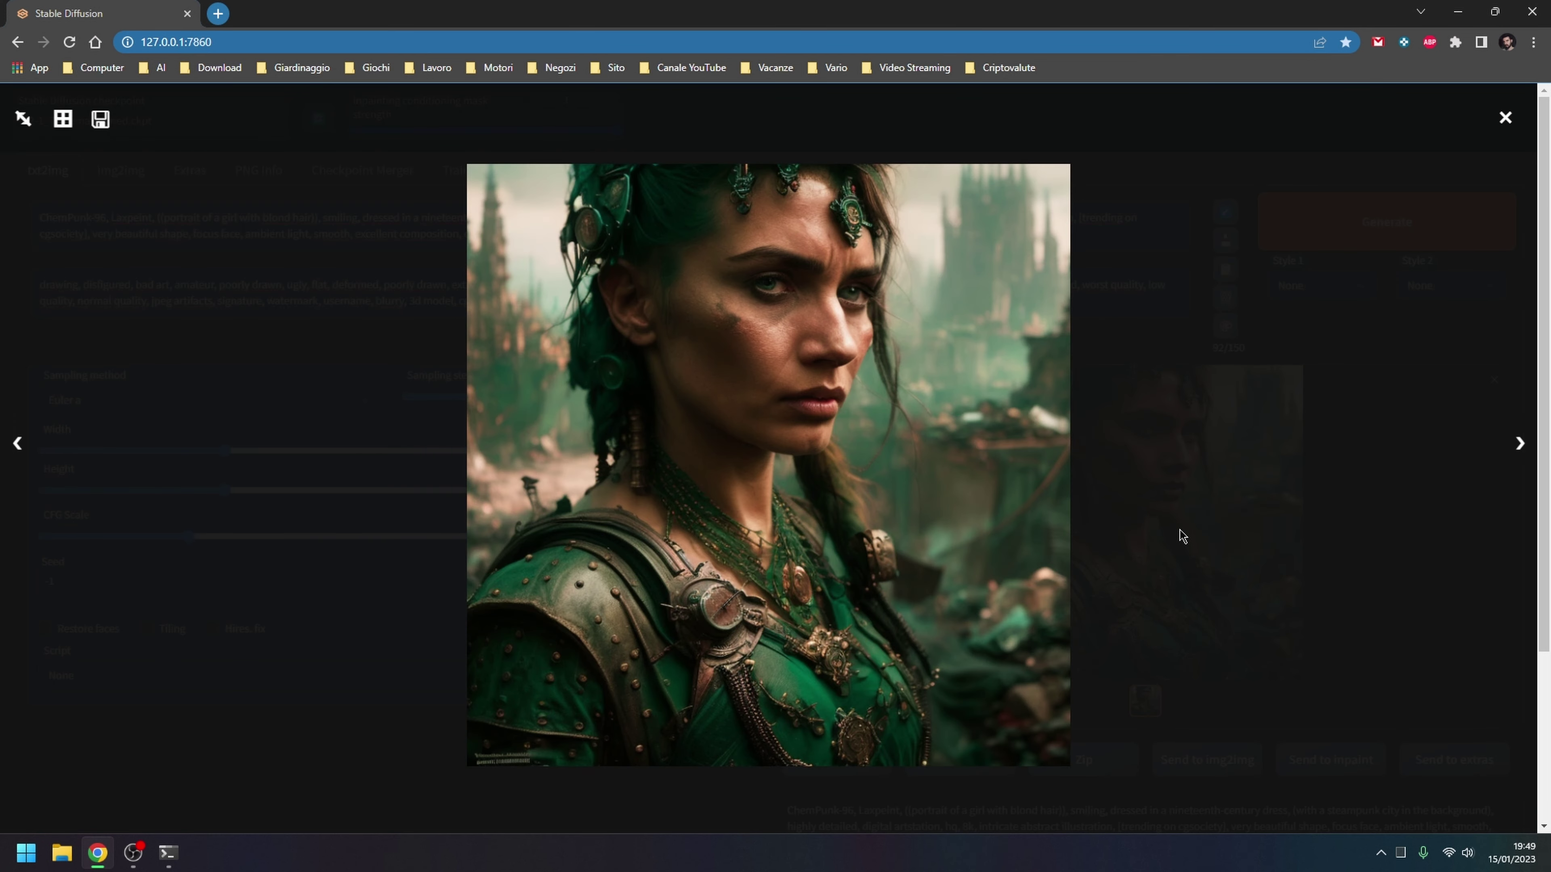
click(758, 626)
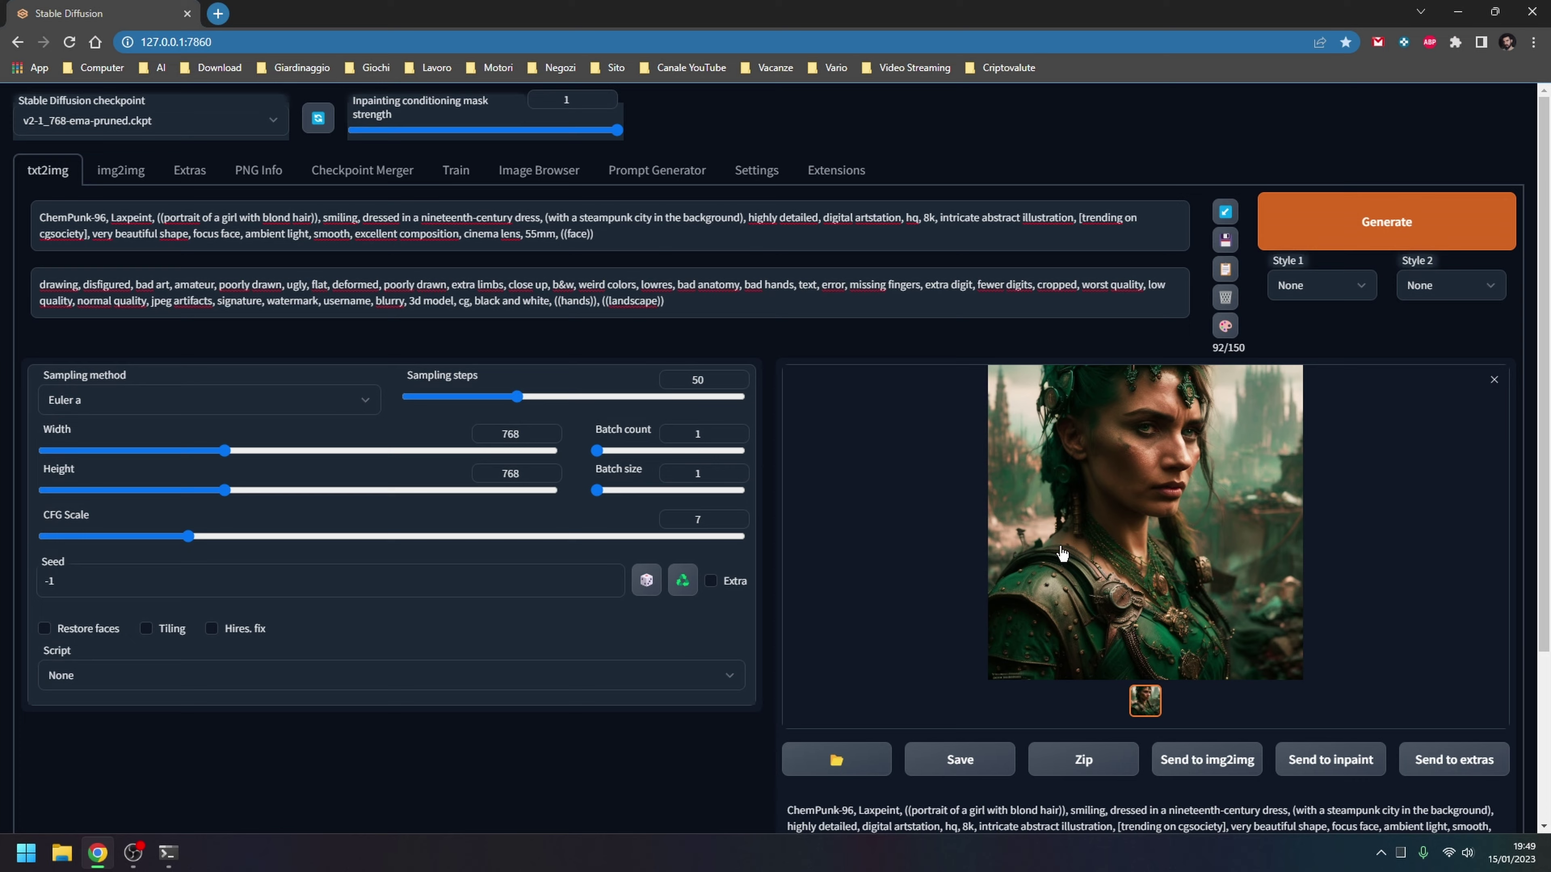
Send the generated portrait to img2img and select the Loopback script there
scroll(1062, 554, down, 1)
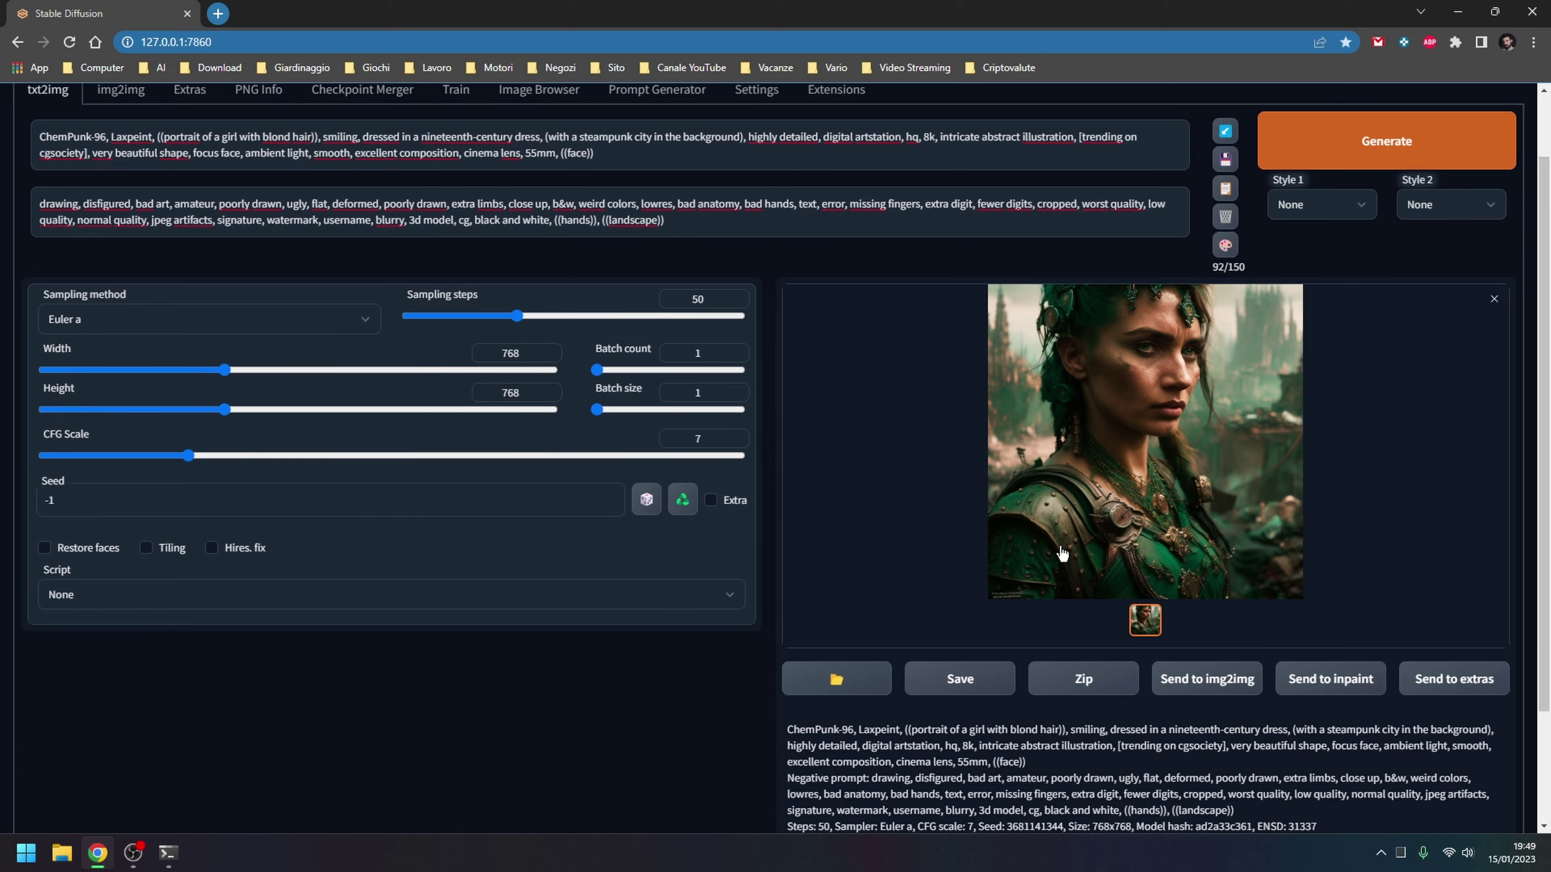
click(1207, 680)
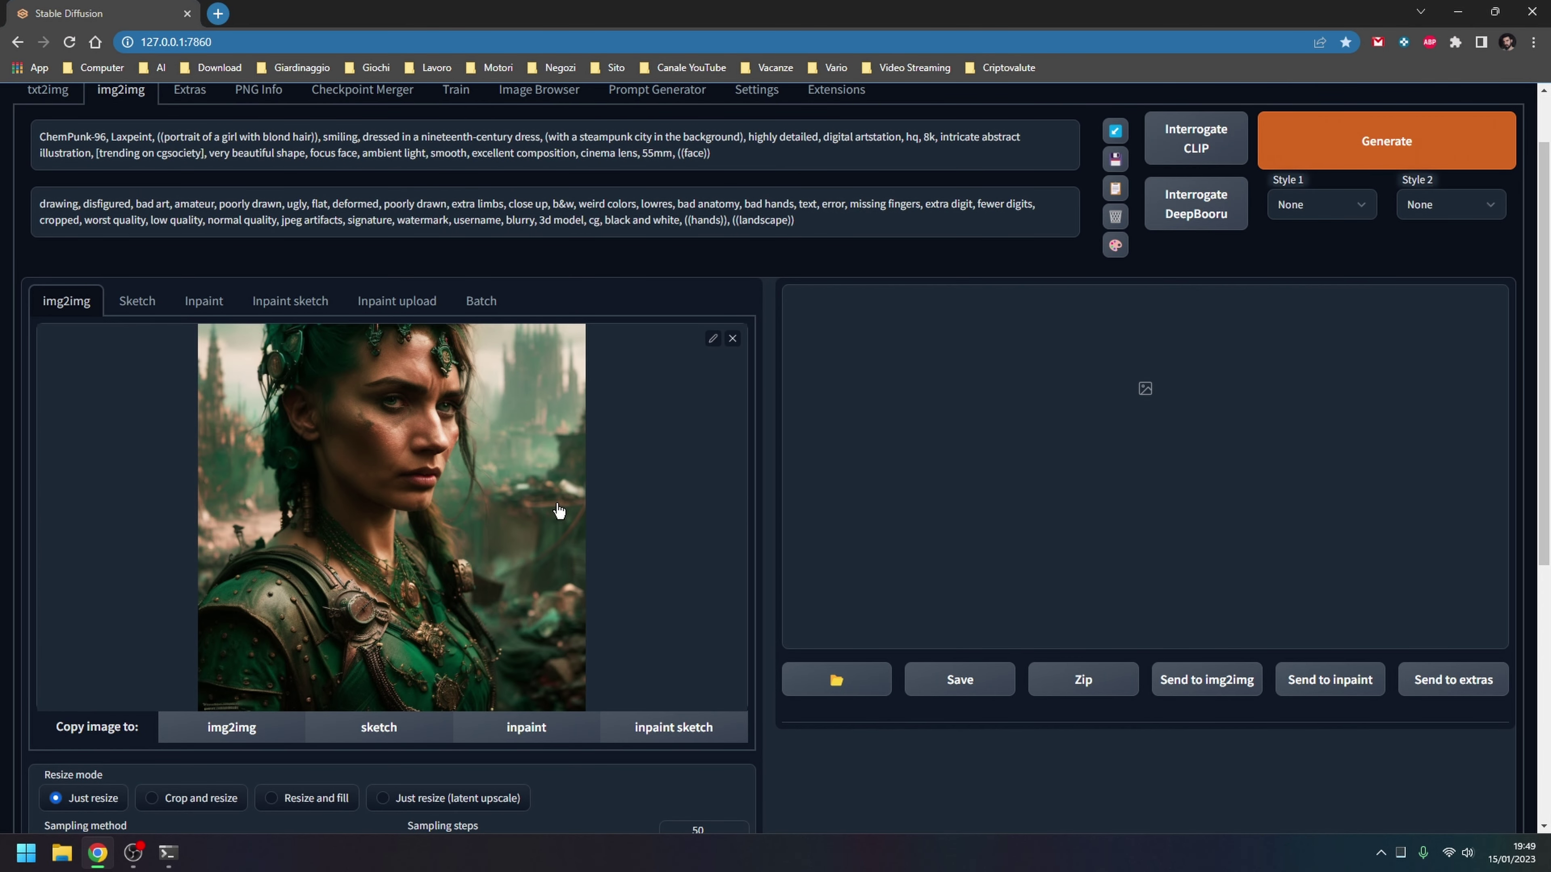
scroll(589, 502, up, 1)
scroll(794, 526, down, 7)
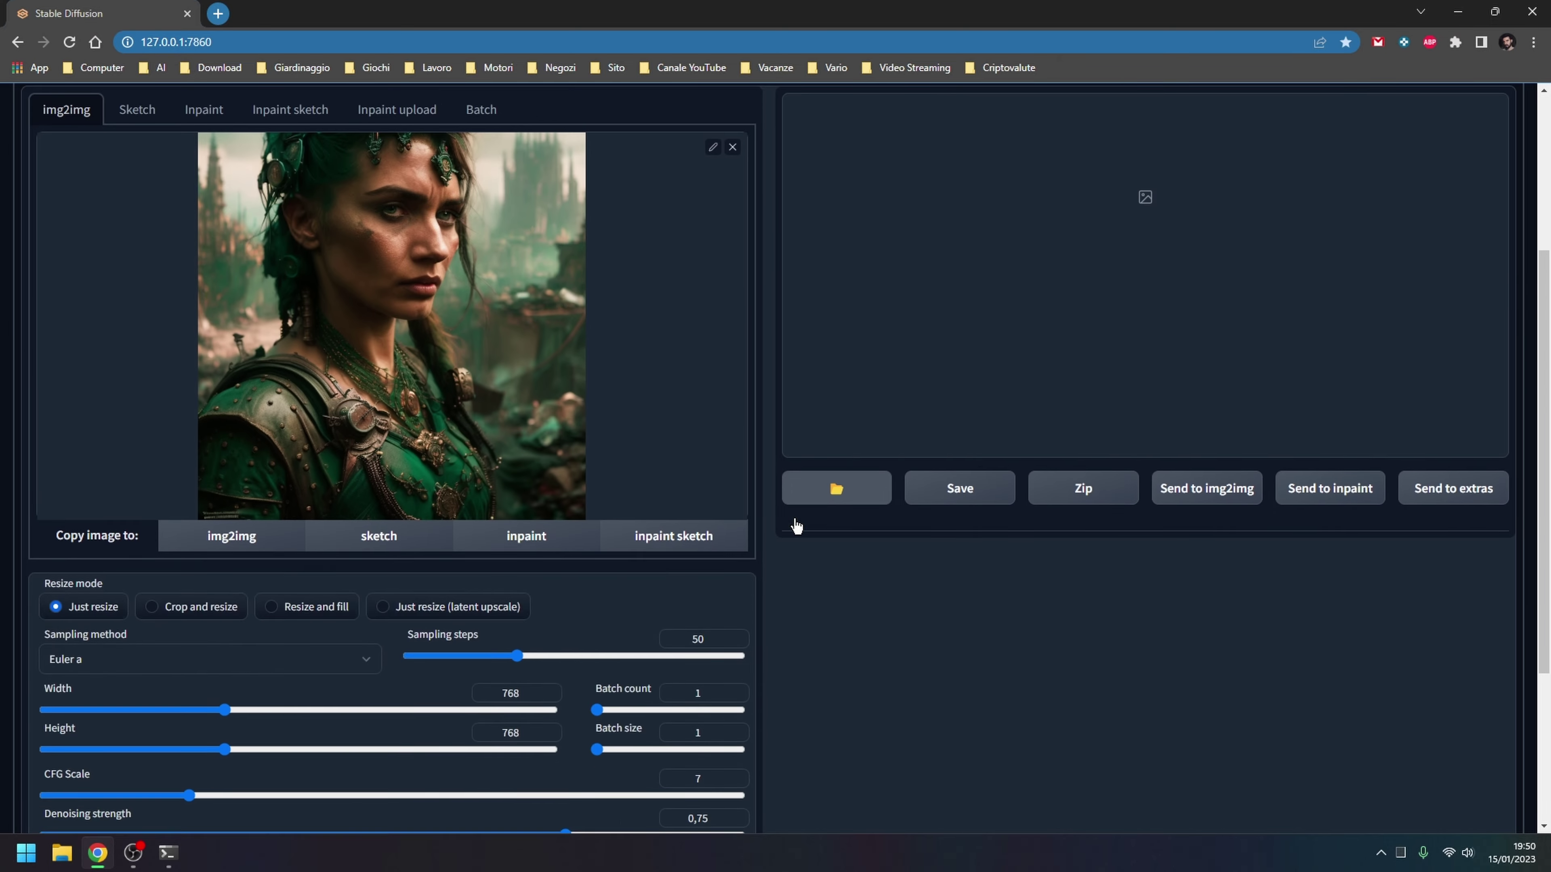
click(83, 721)
click(139, 602)
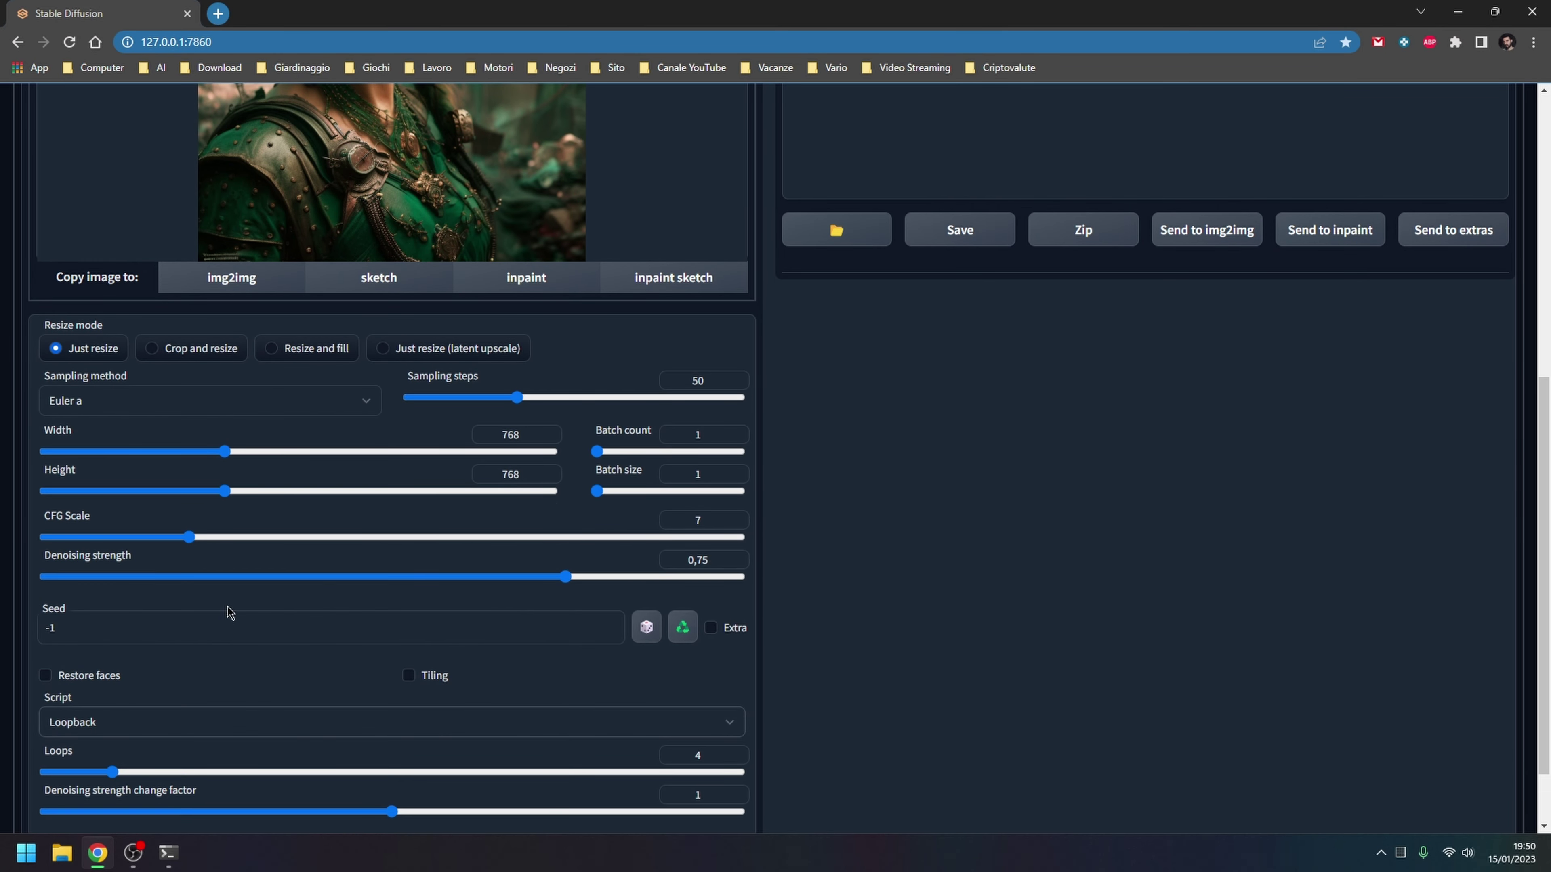
Review the img2img prompts, source image, denoising strength and Loopback settings
scroll(819, 677, down, 1)
scroll(819, 677, up, 8)
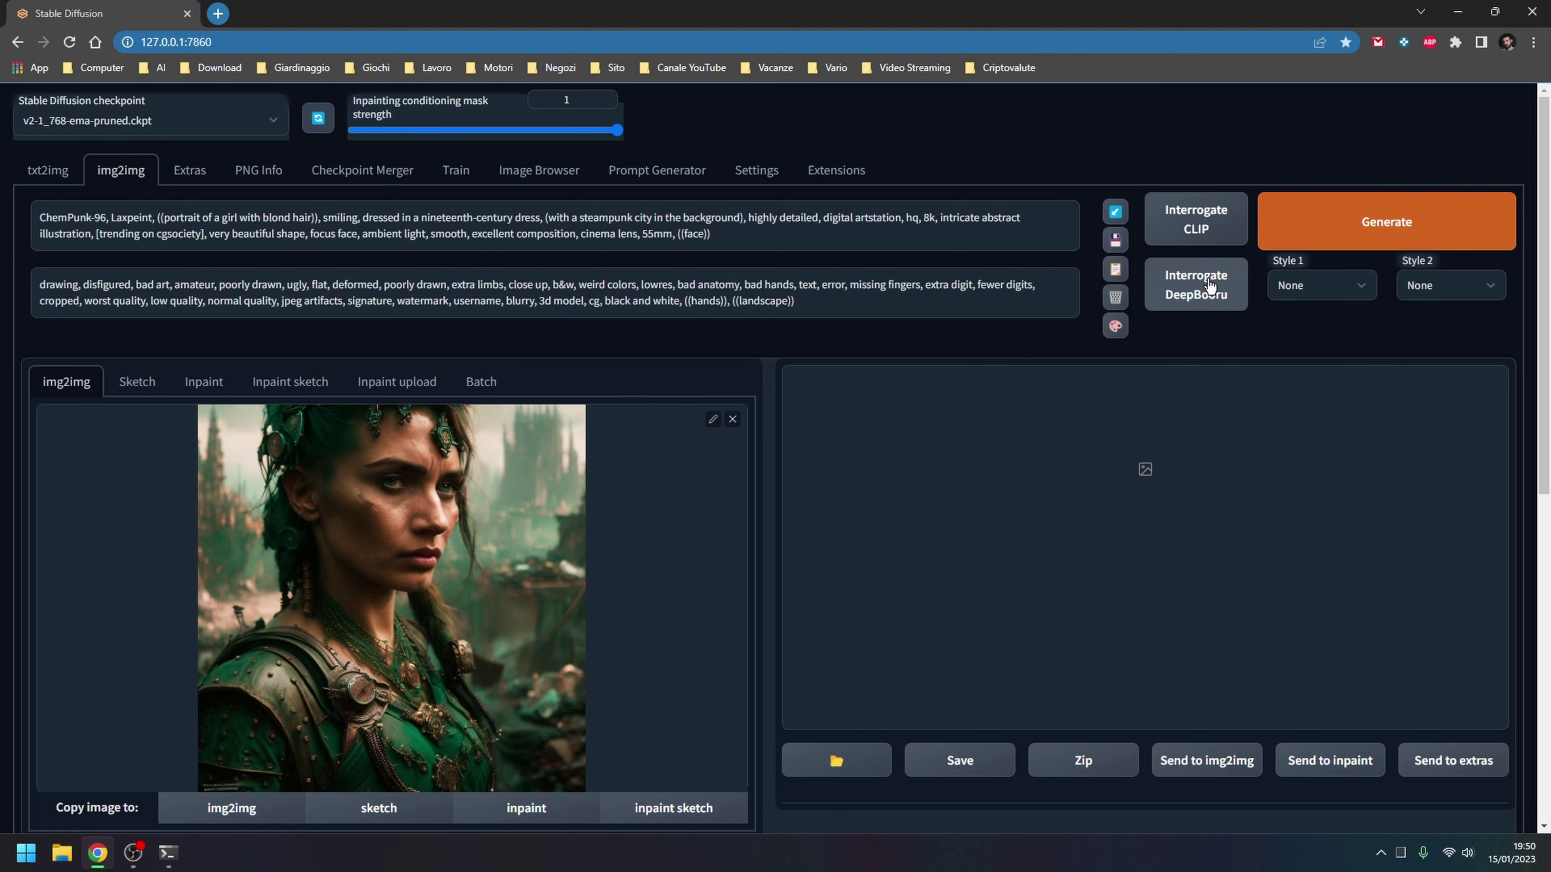
scroll(824, 599, down, 1)
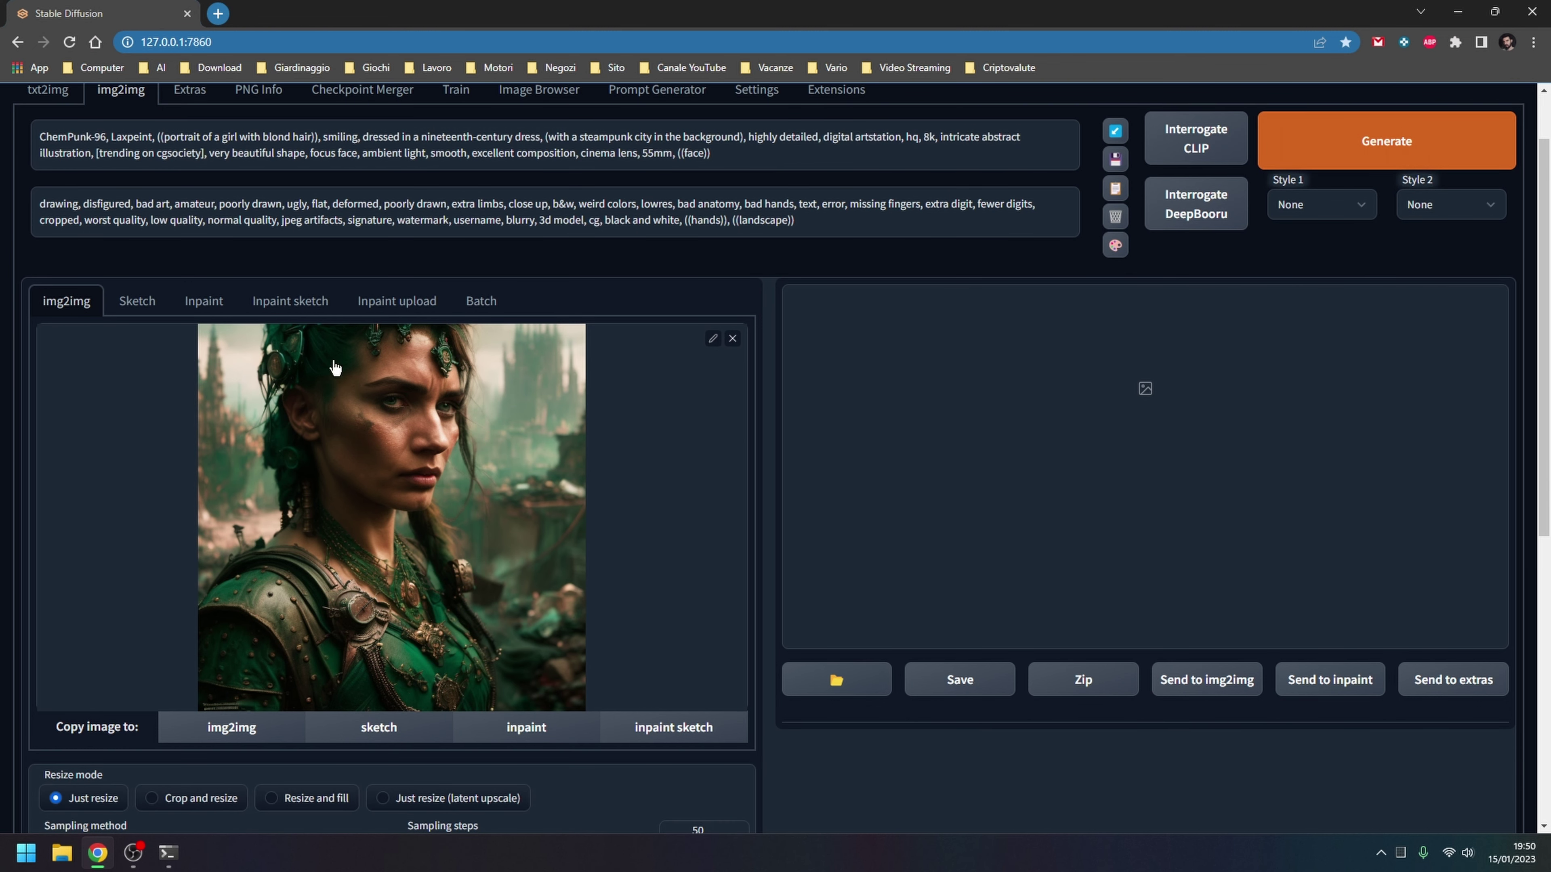
scroll(858, 354, up, 1)
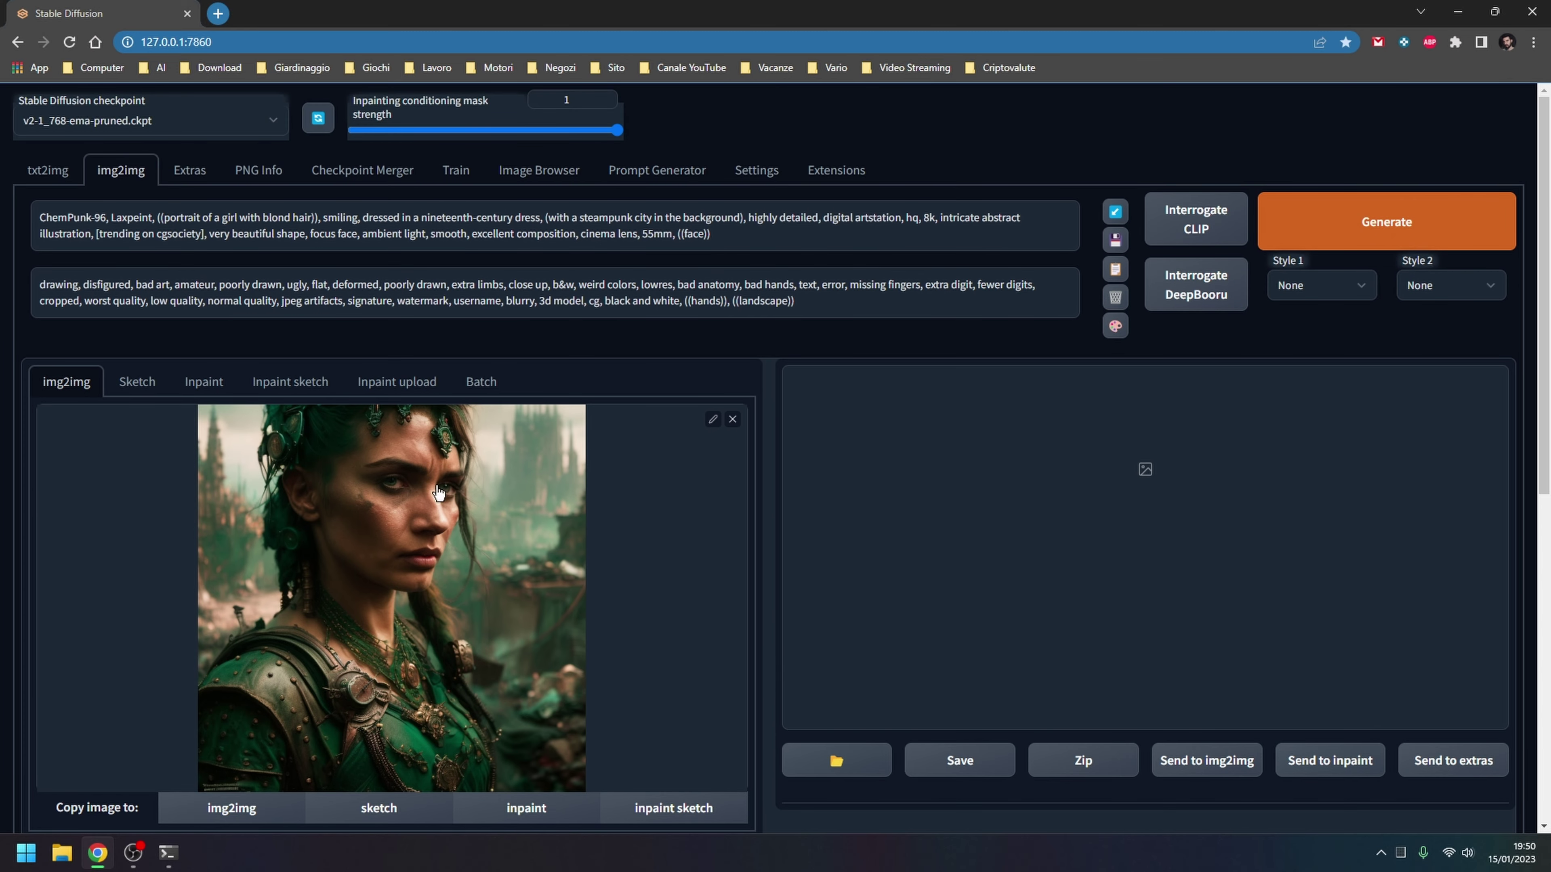
scroll(680, 650, down, 2)
scroll(767, 502, down, 6)
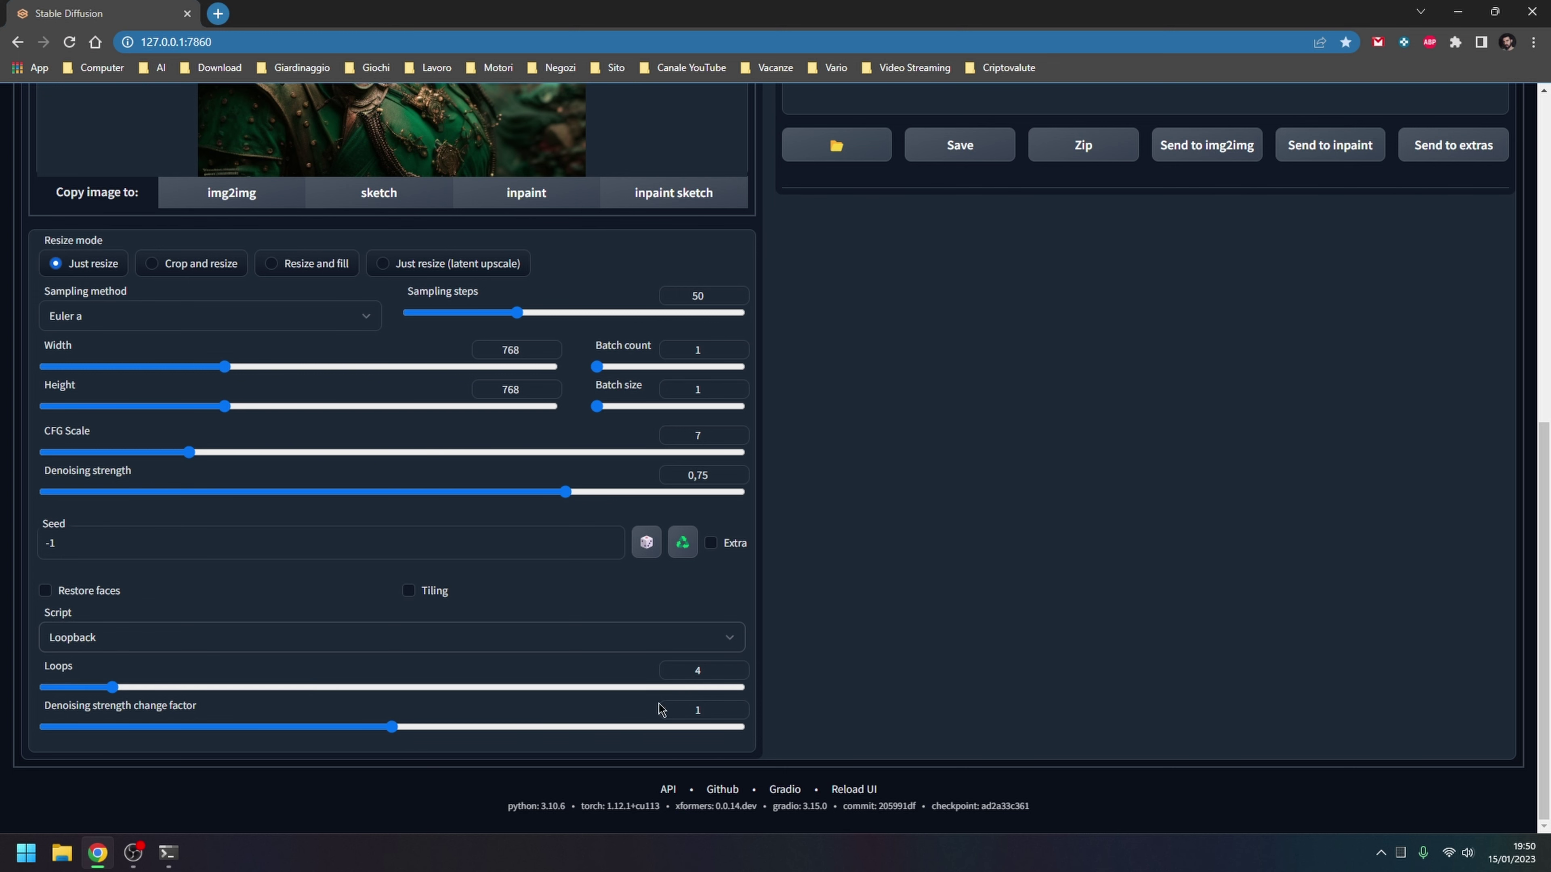
scroll(788, 691, up, 8)
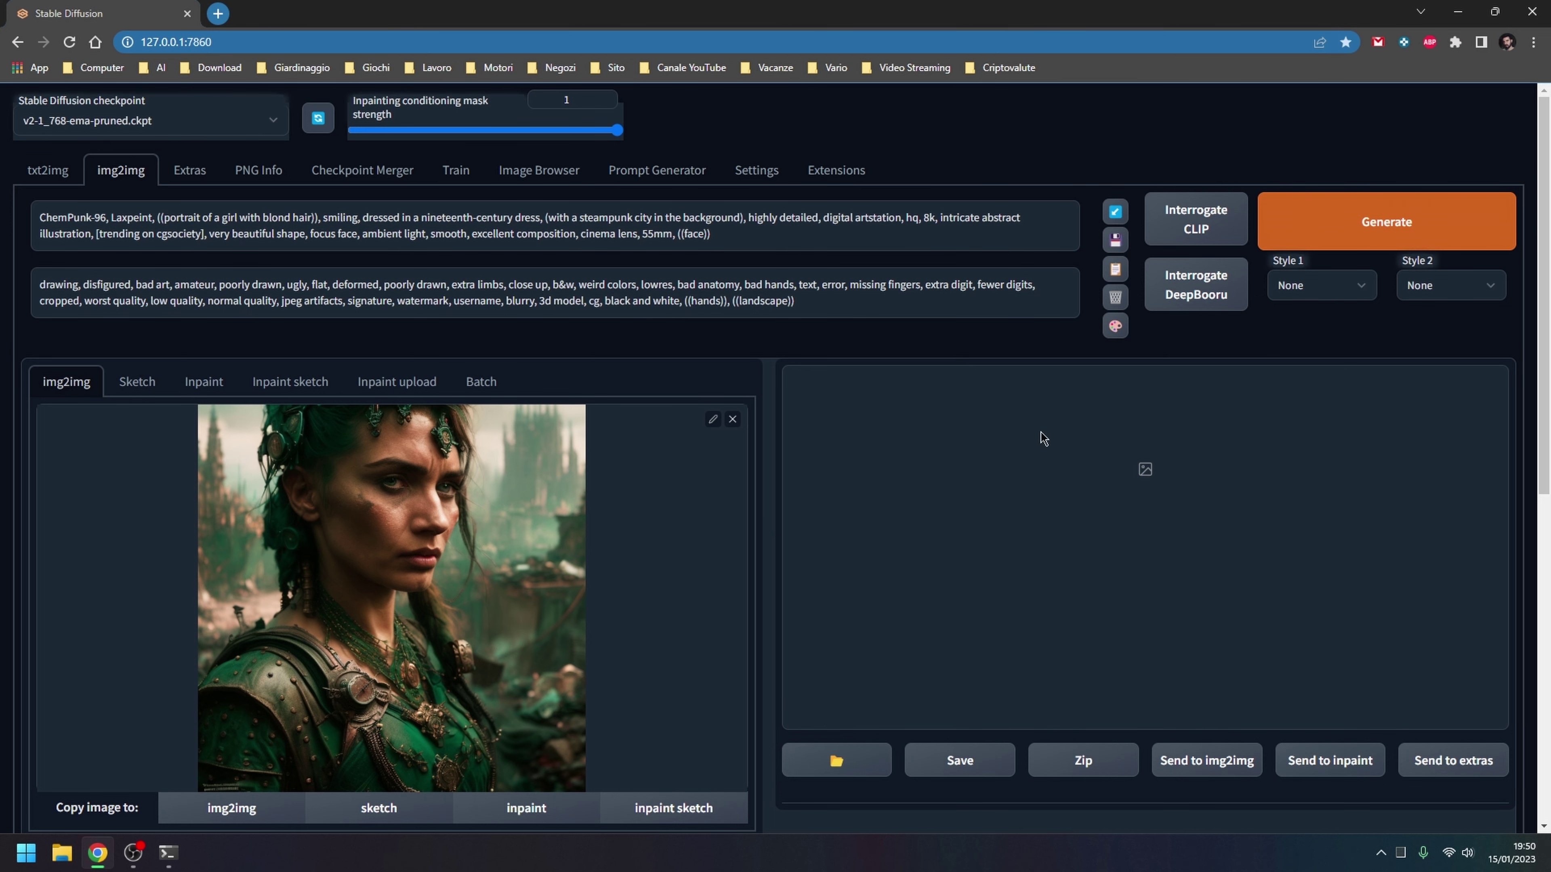
scroll(784, 694, down, 1)
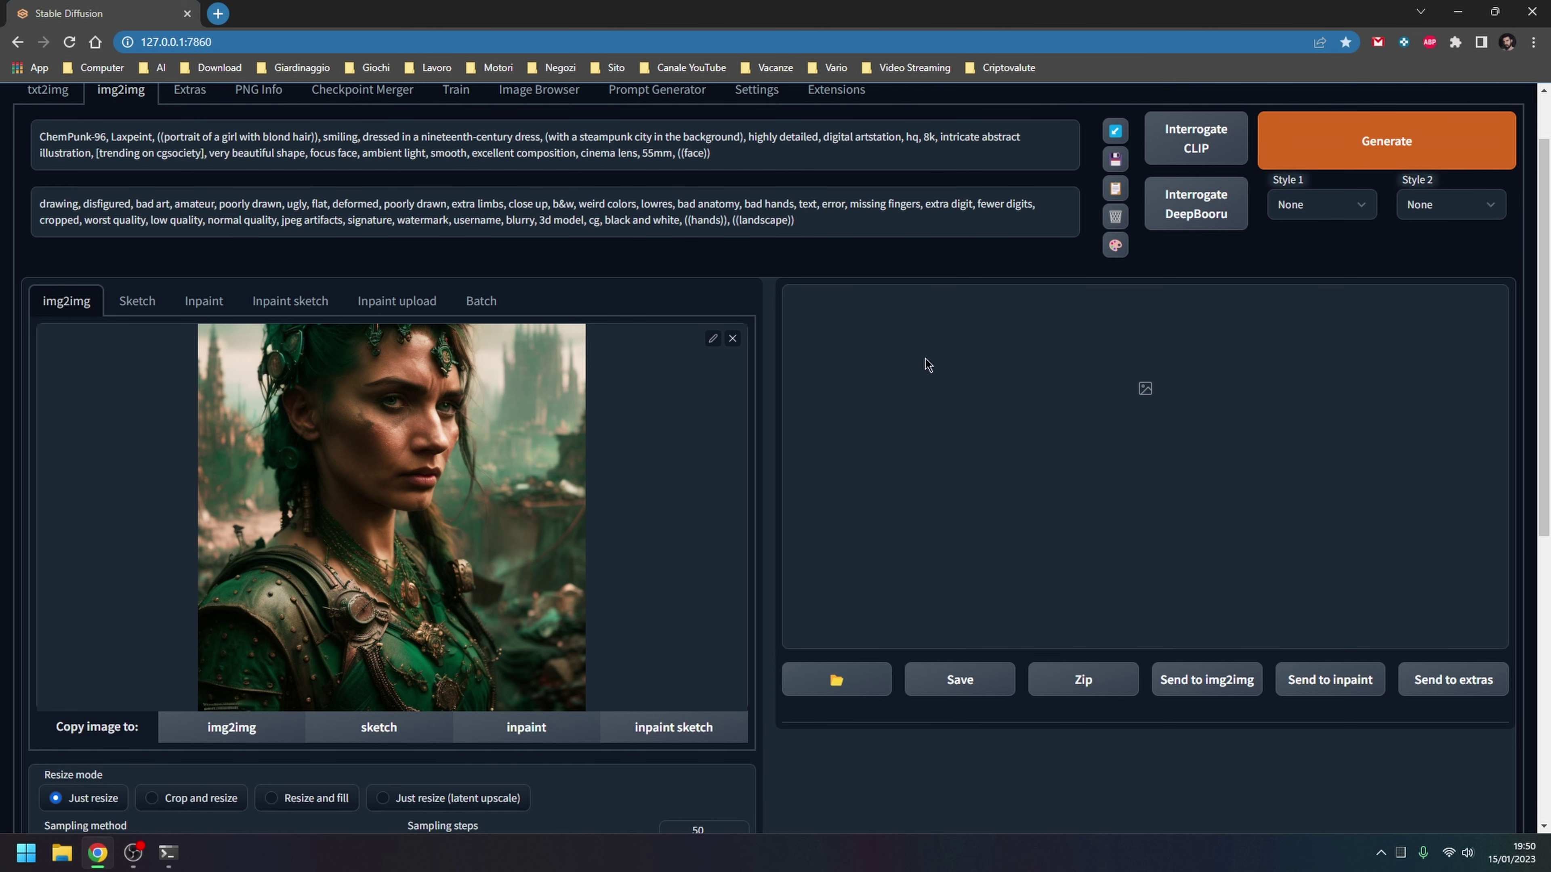
scroll(1303, 251, up, 1)
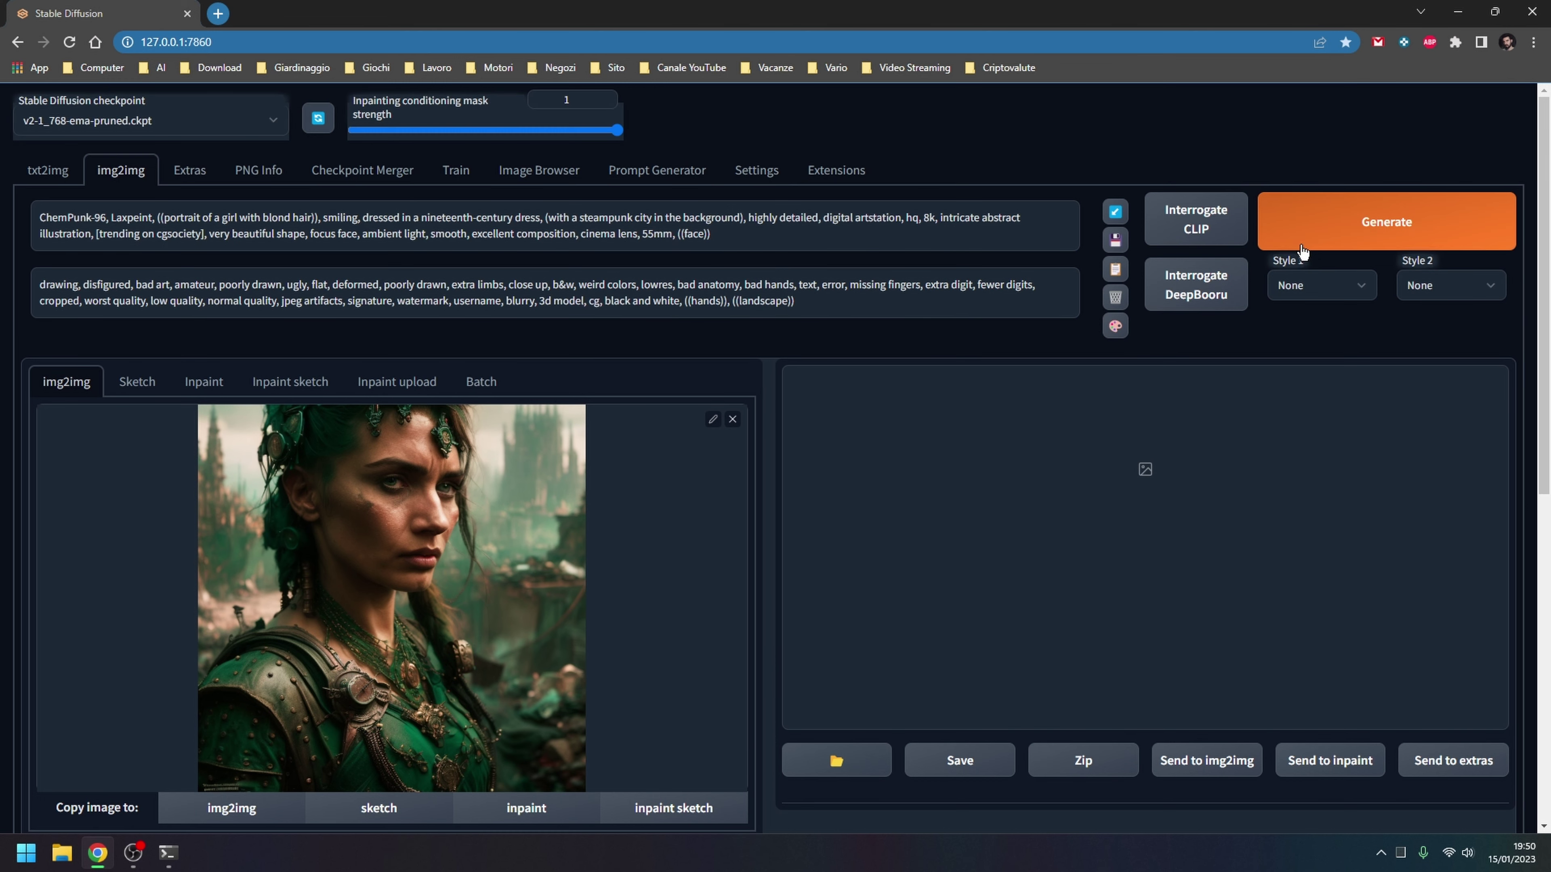
Generate the Loopback series from the source portrait and inspect the combined strip of variations enlarged
click(1328, 243)
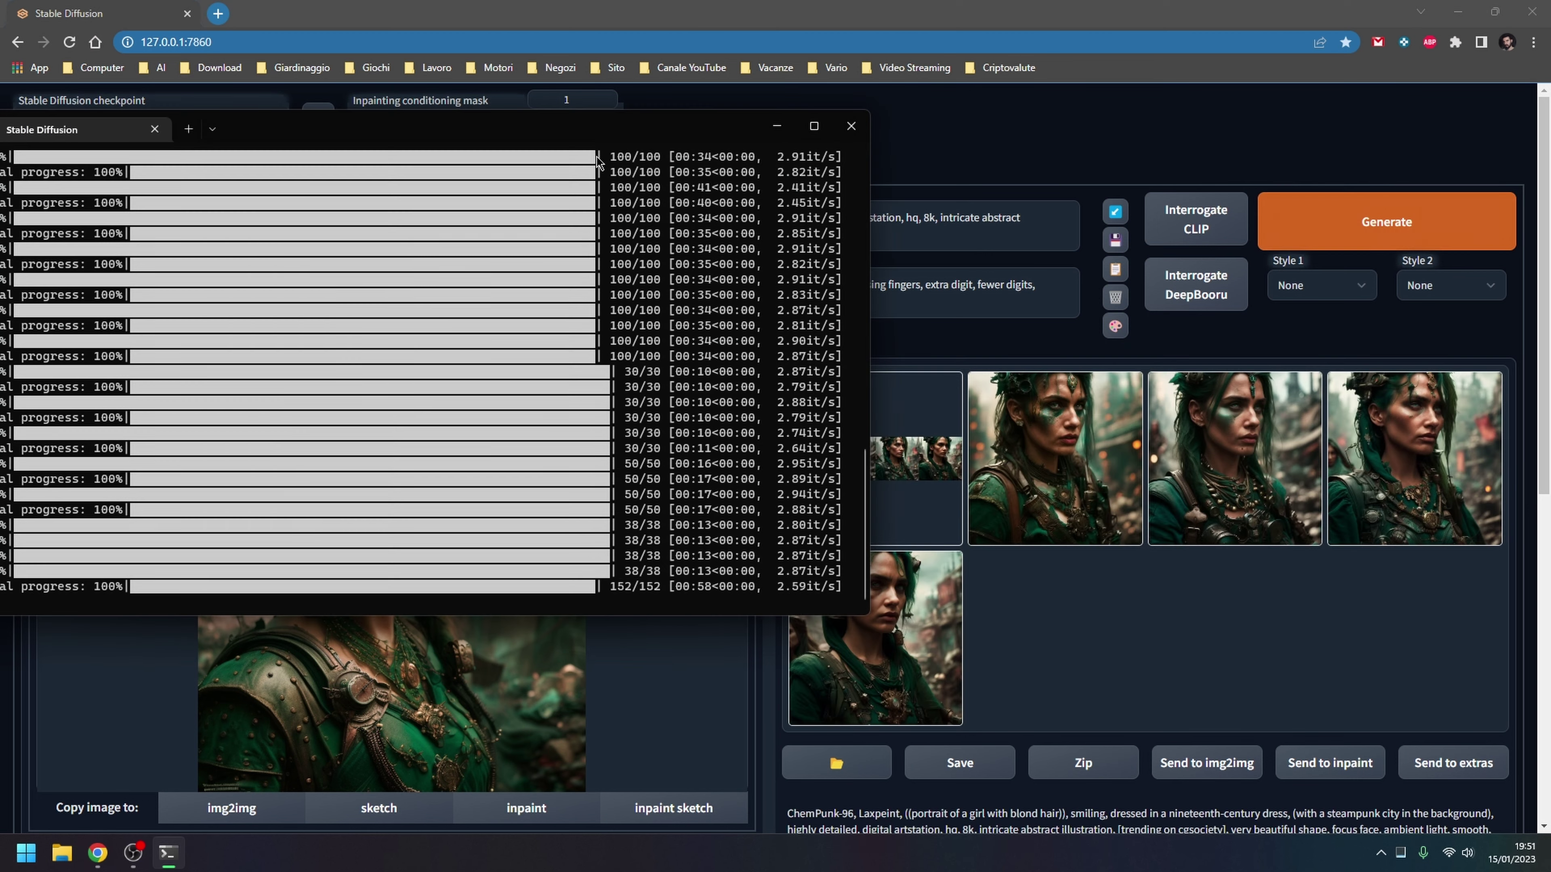
click(776, 126)
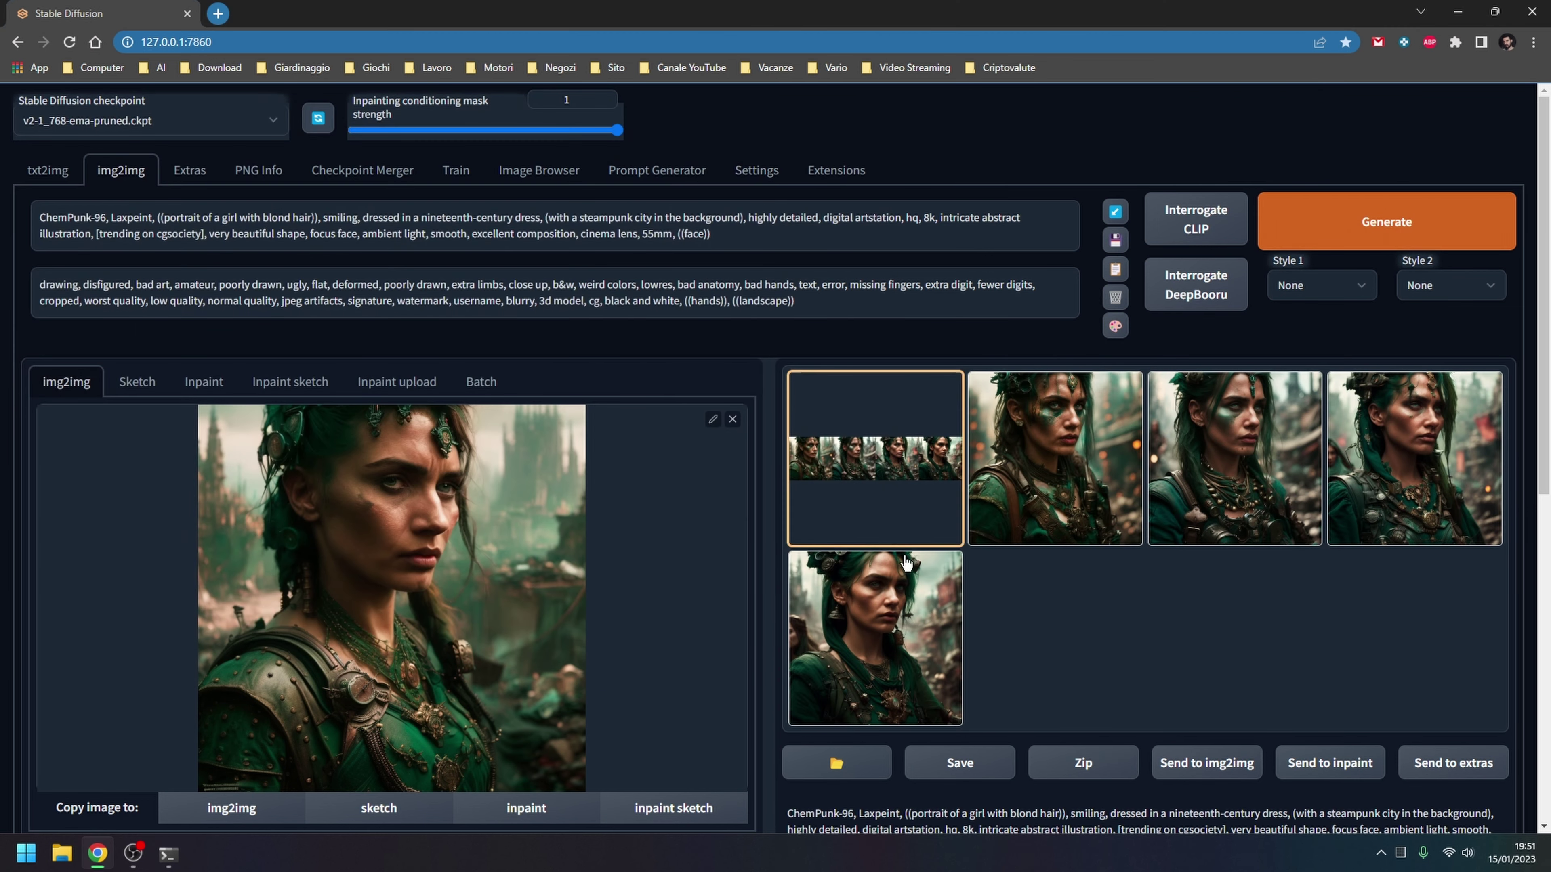
click(914, 472)
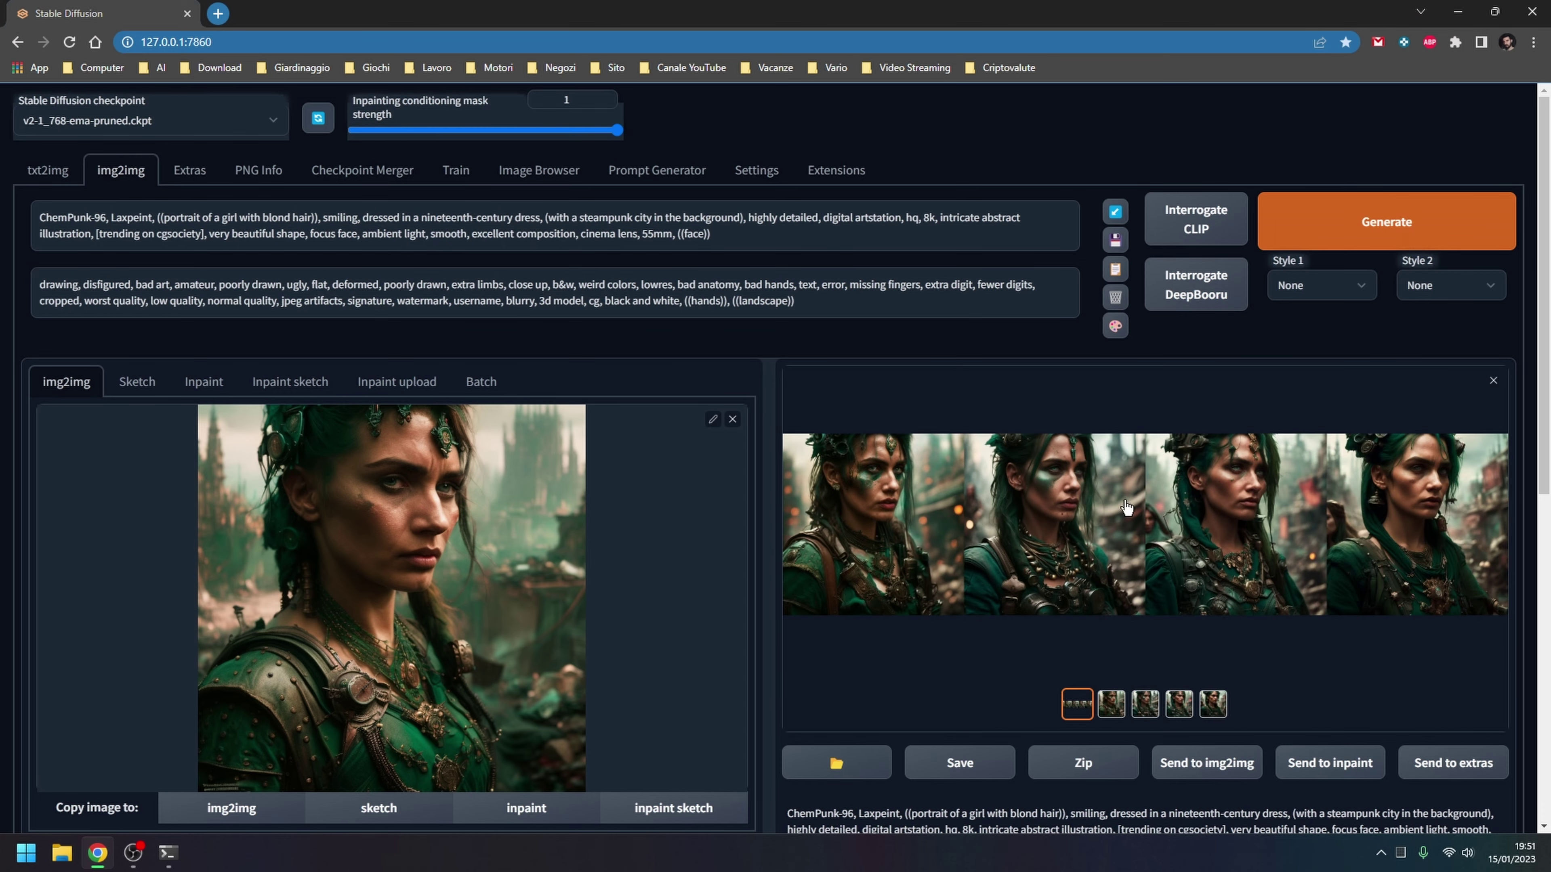
click(994, 560)
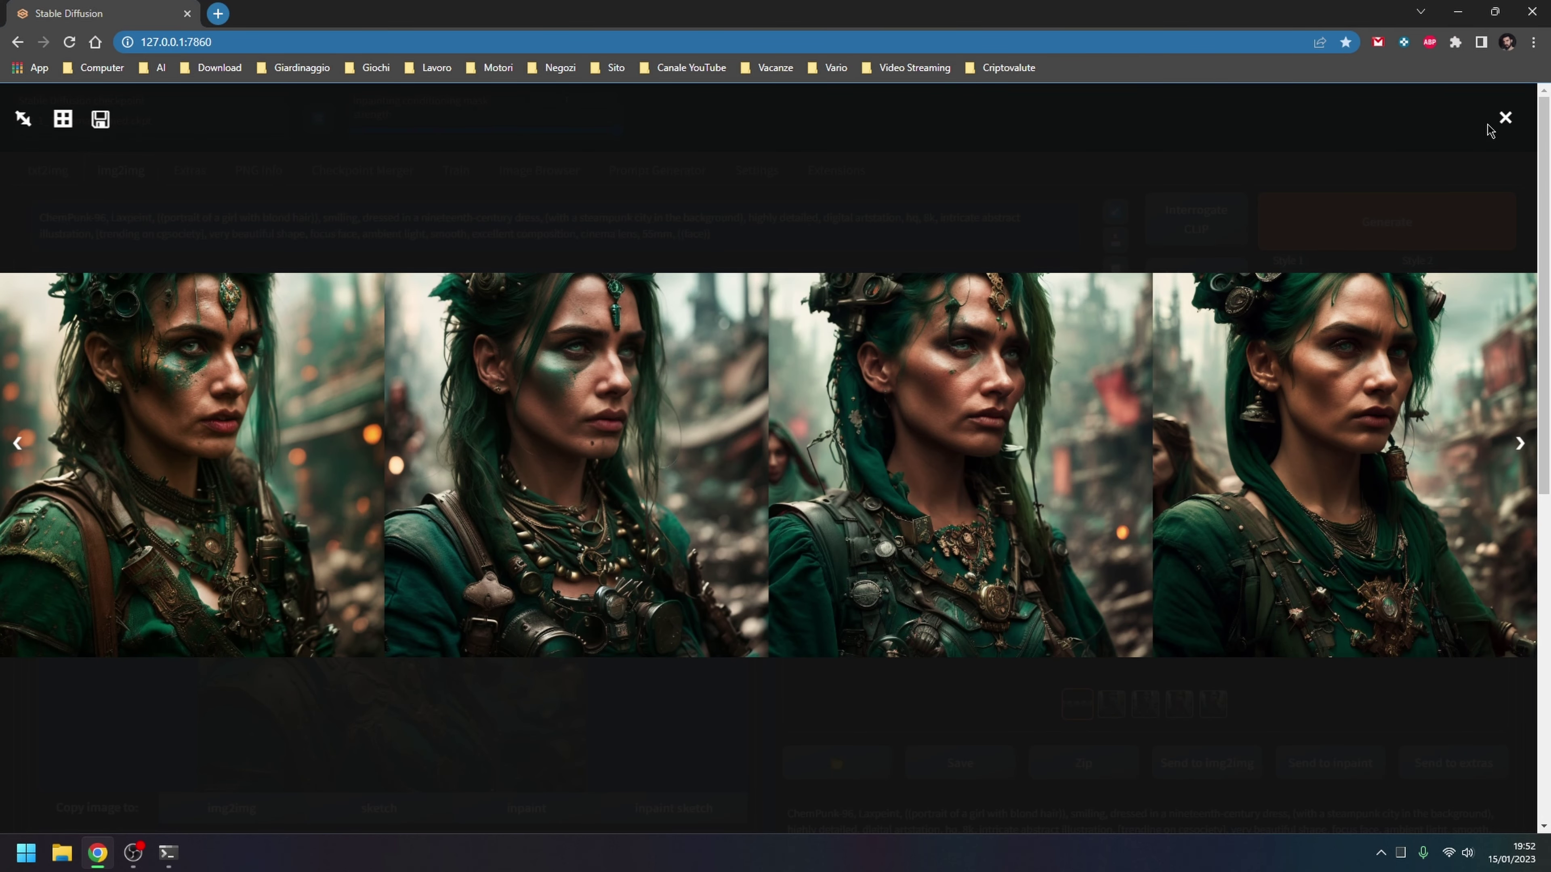
click(1505, 117)
click(1534, 269)
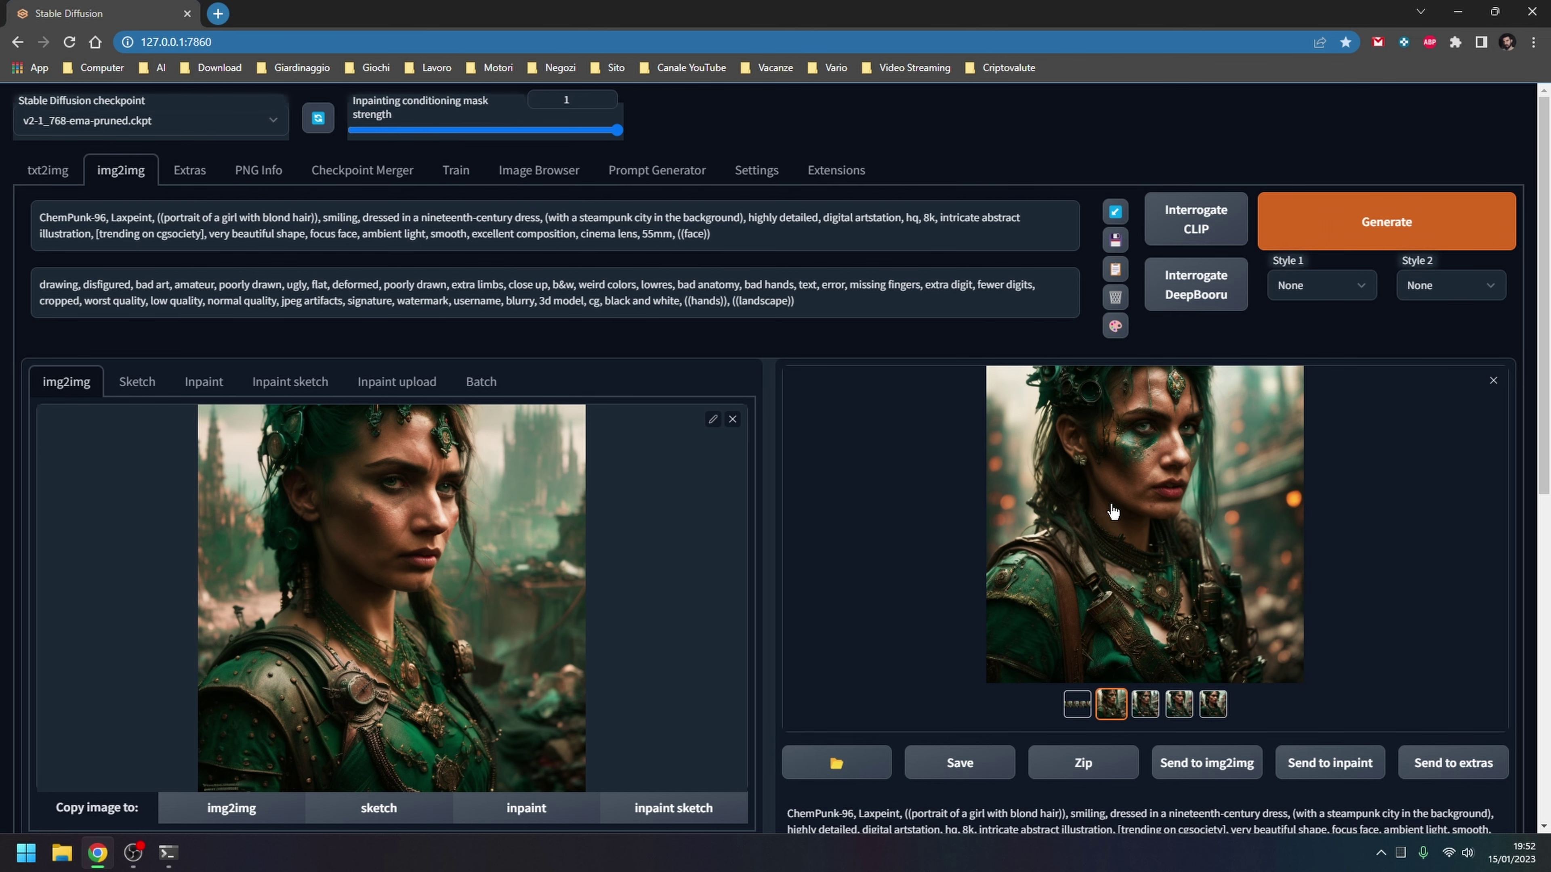
Inspect the first Loopback variation enlarged and send it to Extras for upscaling by 4
click(1139, 517)
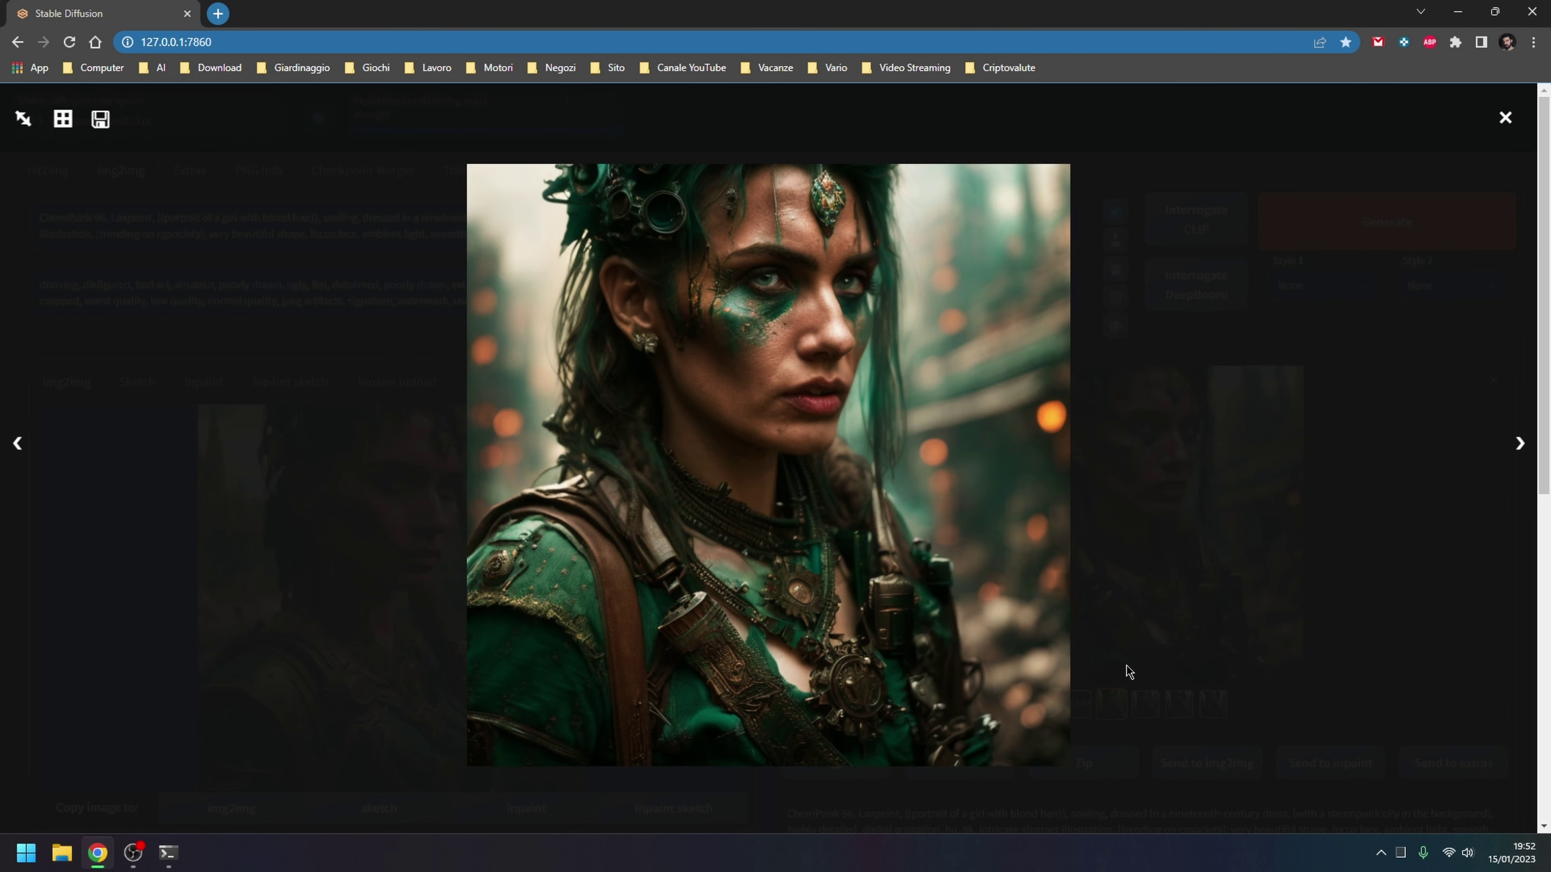
click(1504, 118)
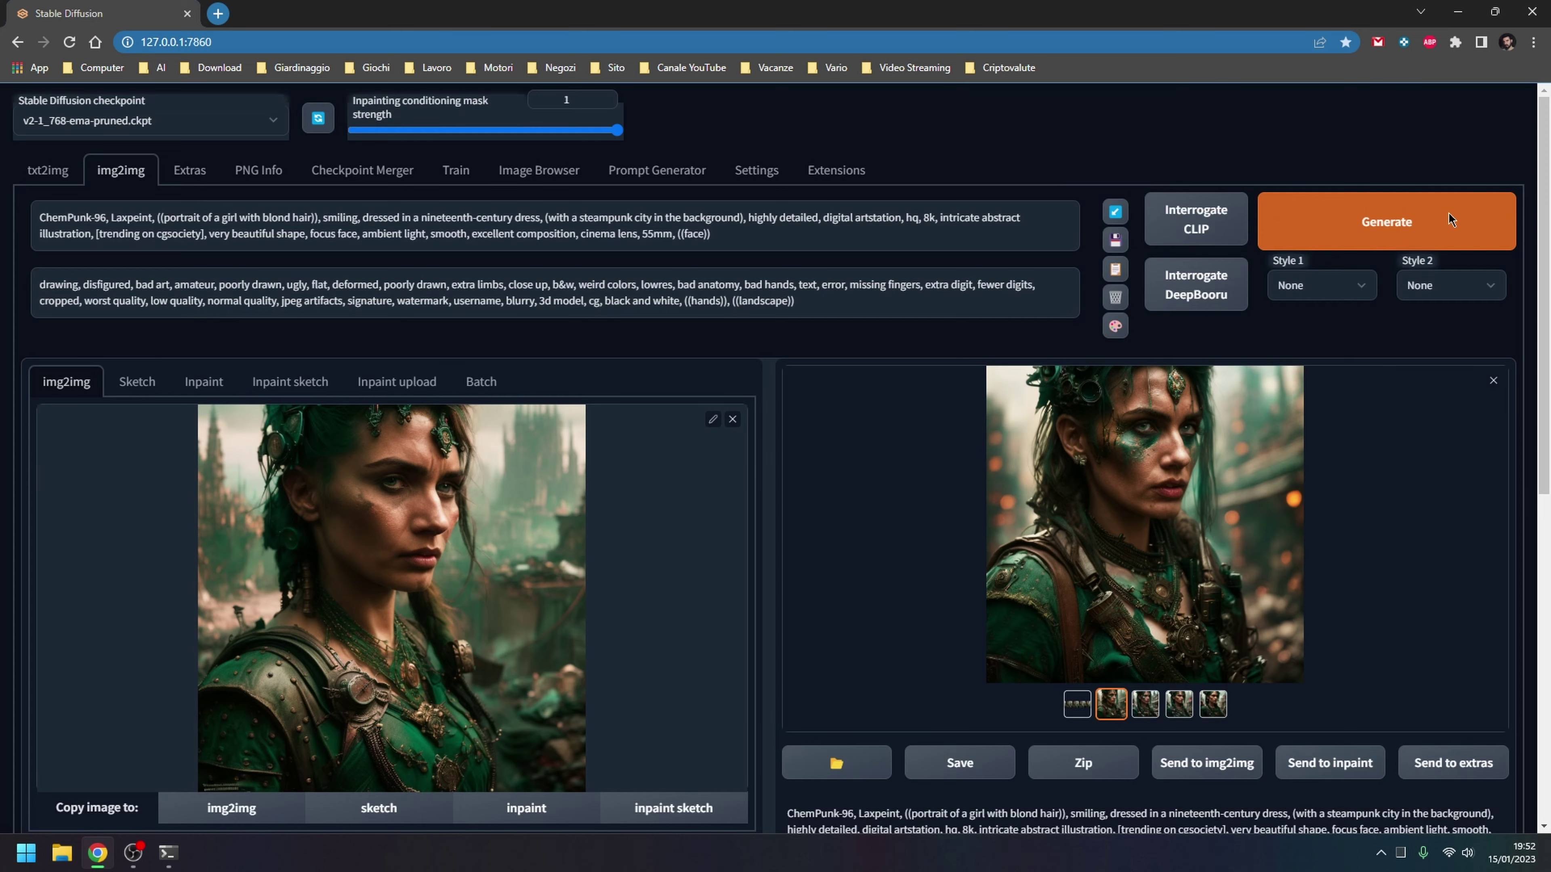
click(1460, 763)
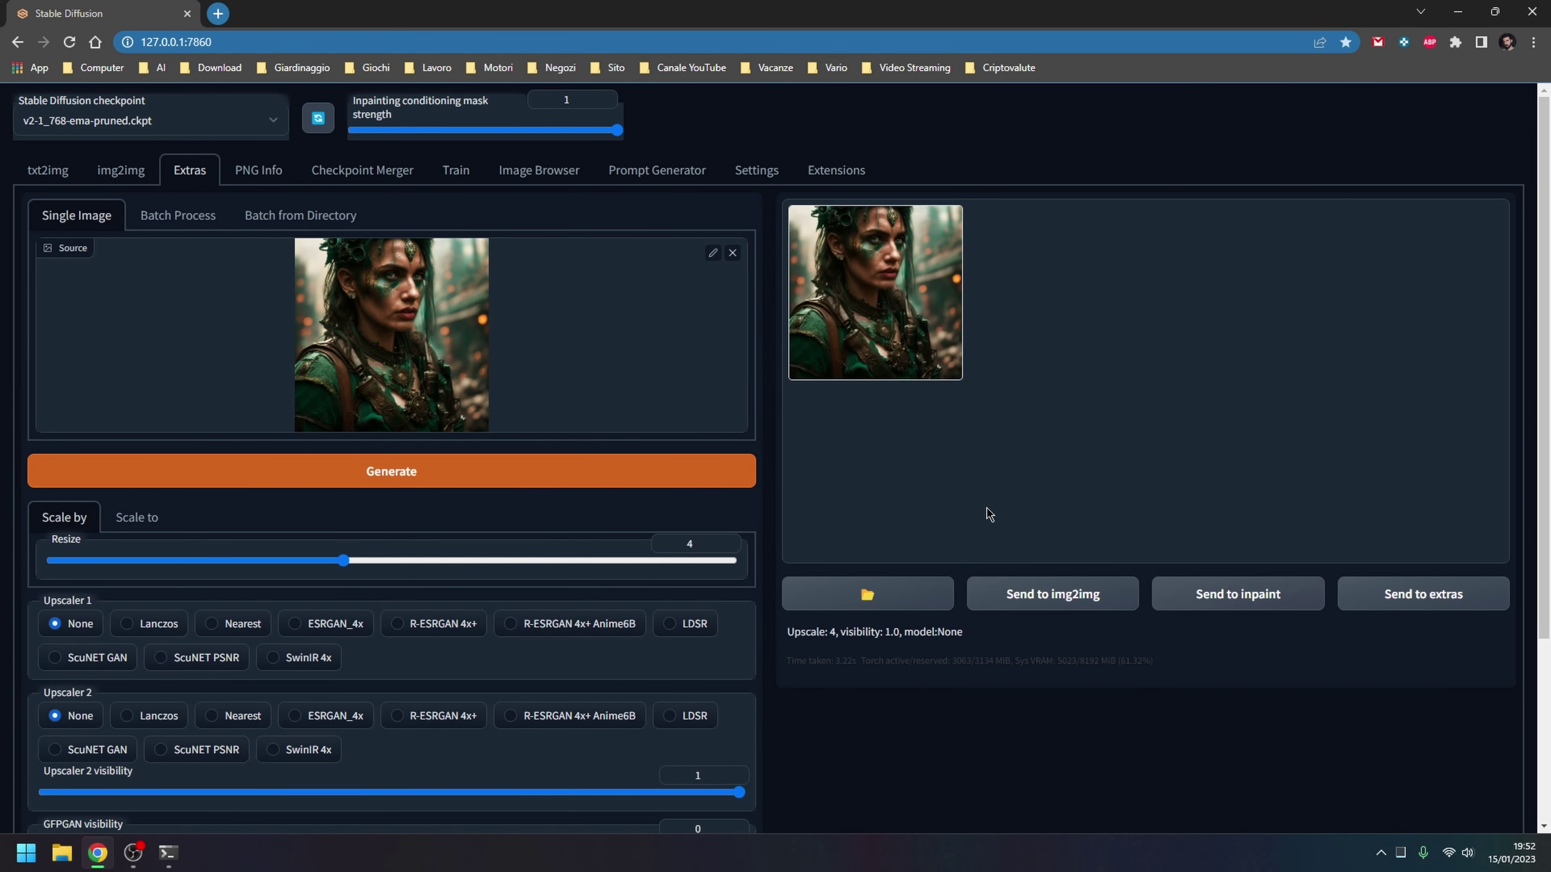
Load the txt2img history in Image Browser, check the ruined city image's generation info, and return to txt2img
click(541, 170)
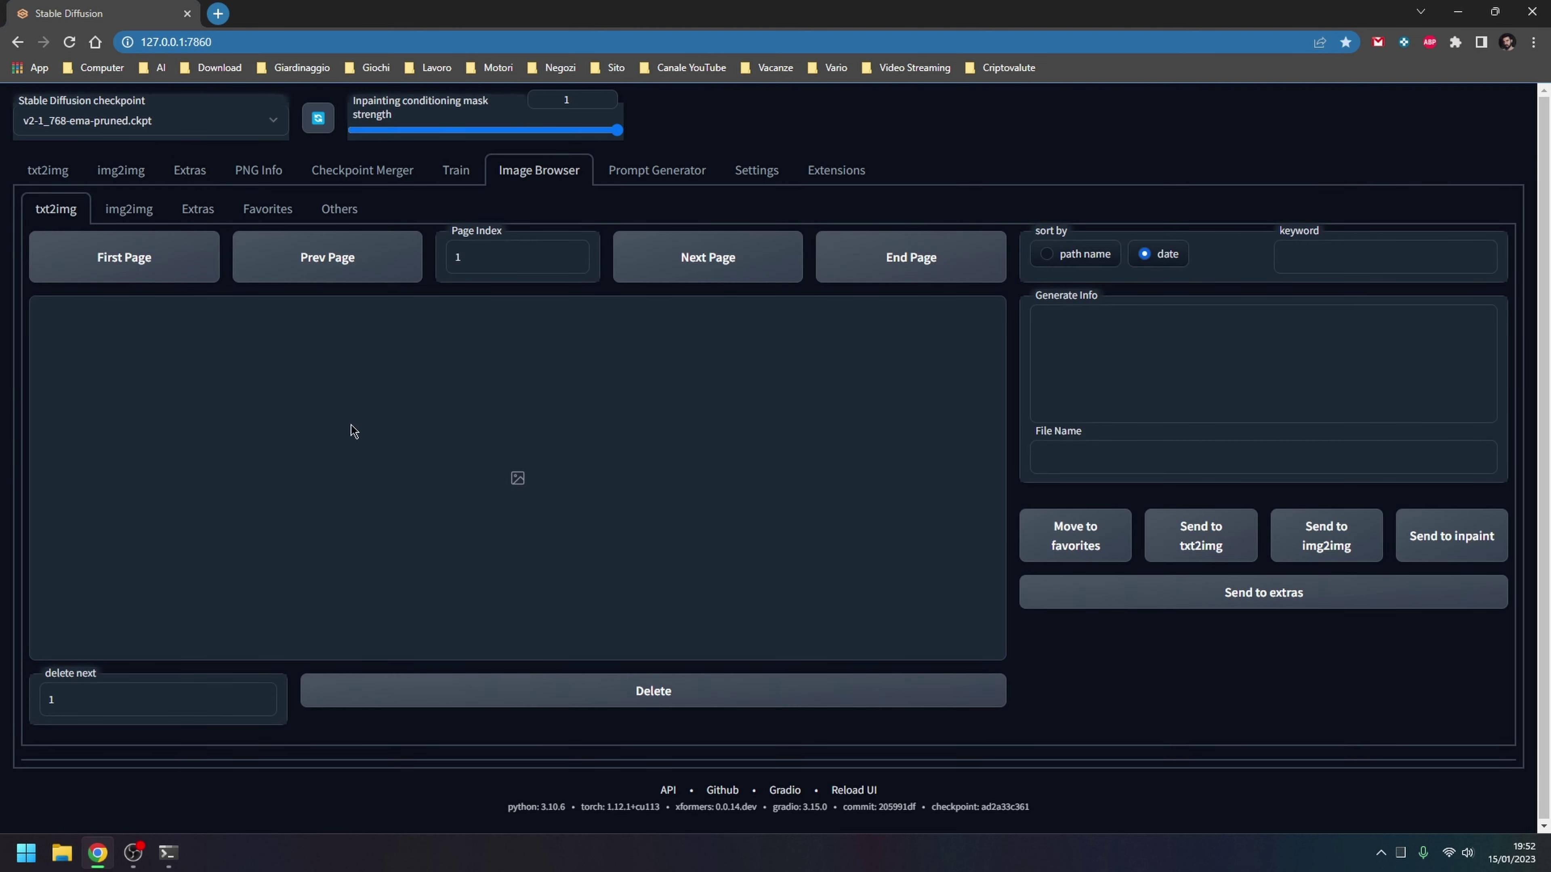
click(100, 278)
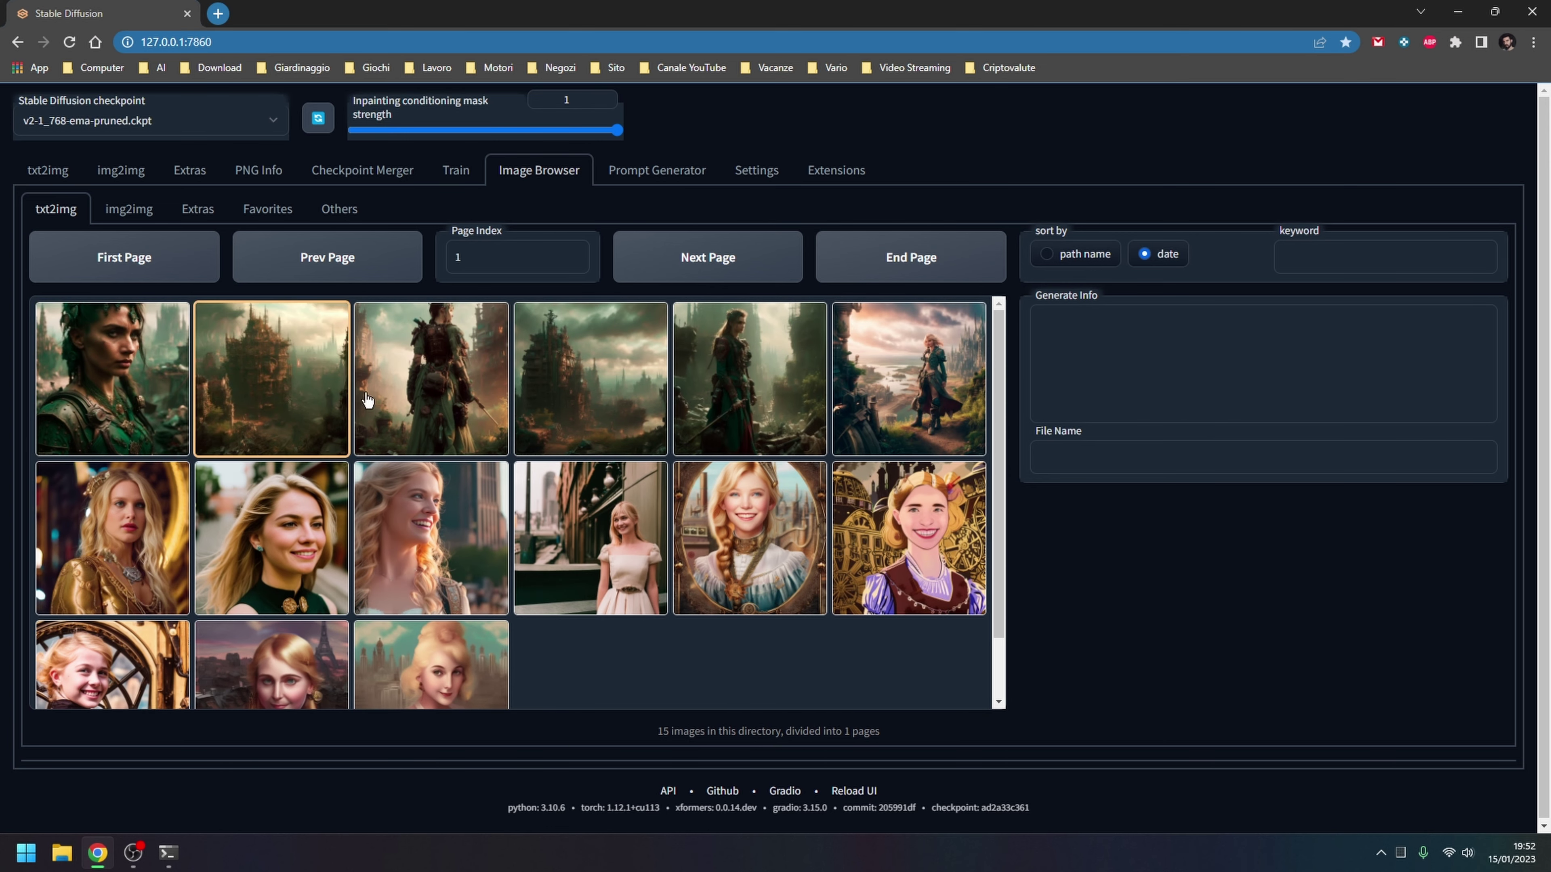
click(288, 378)
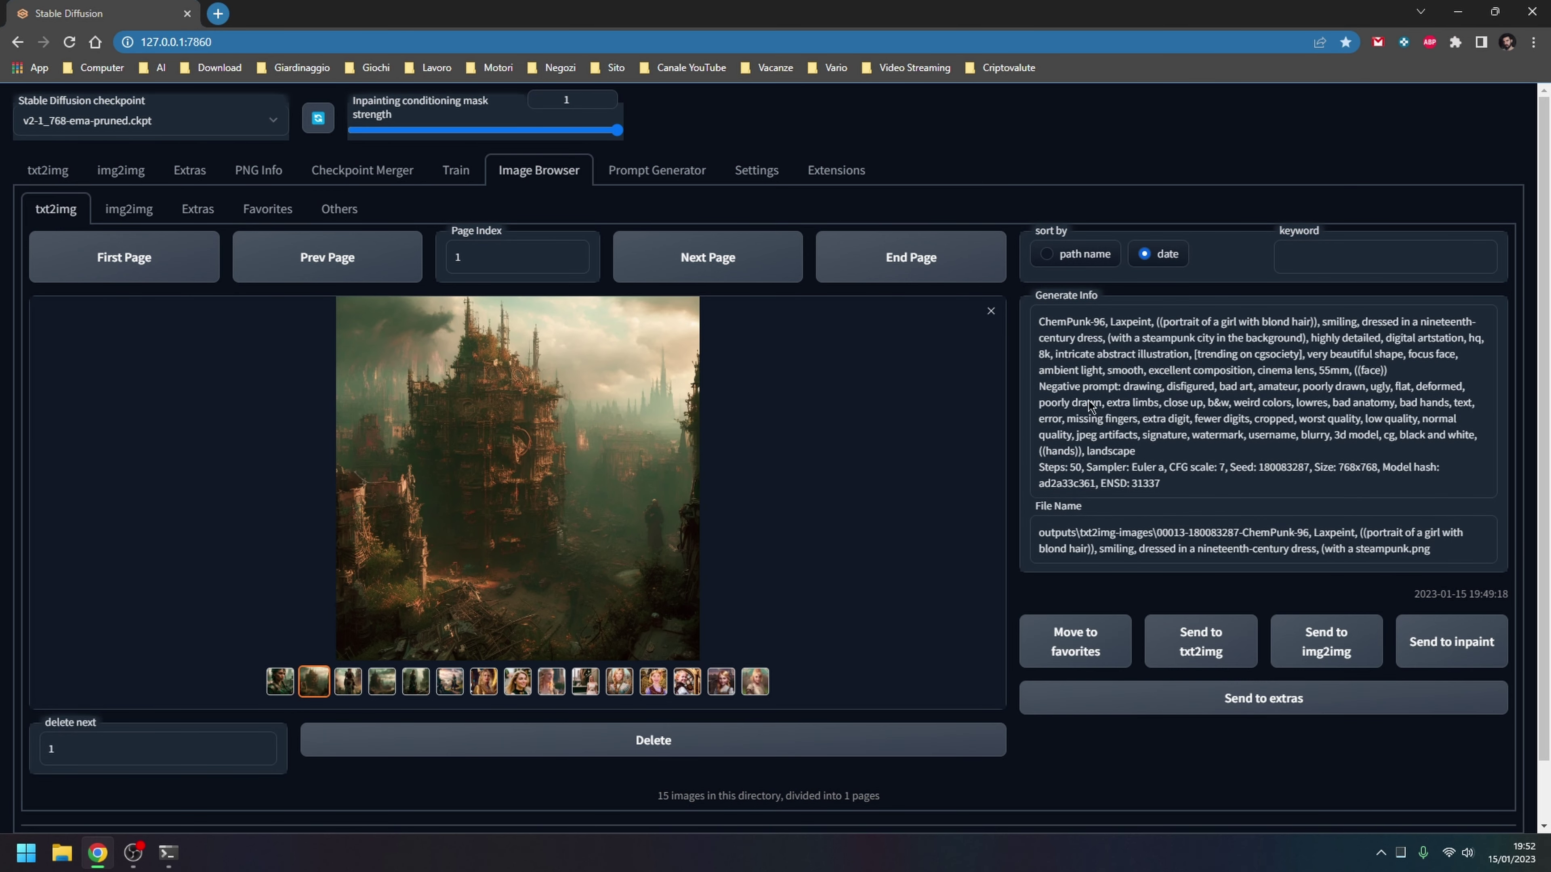
click(45, 174)
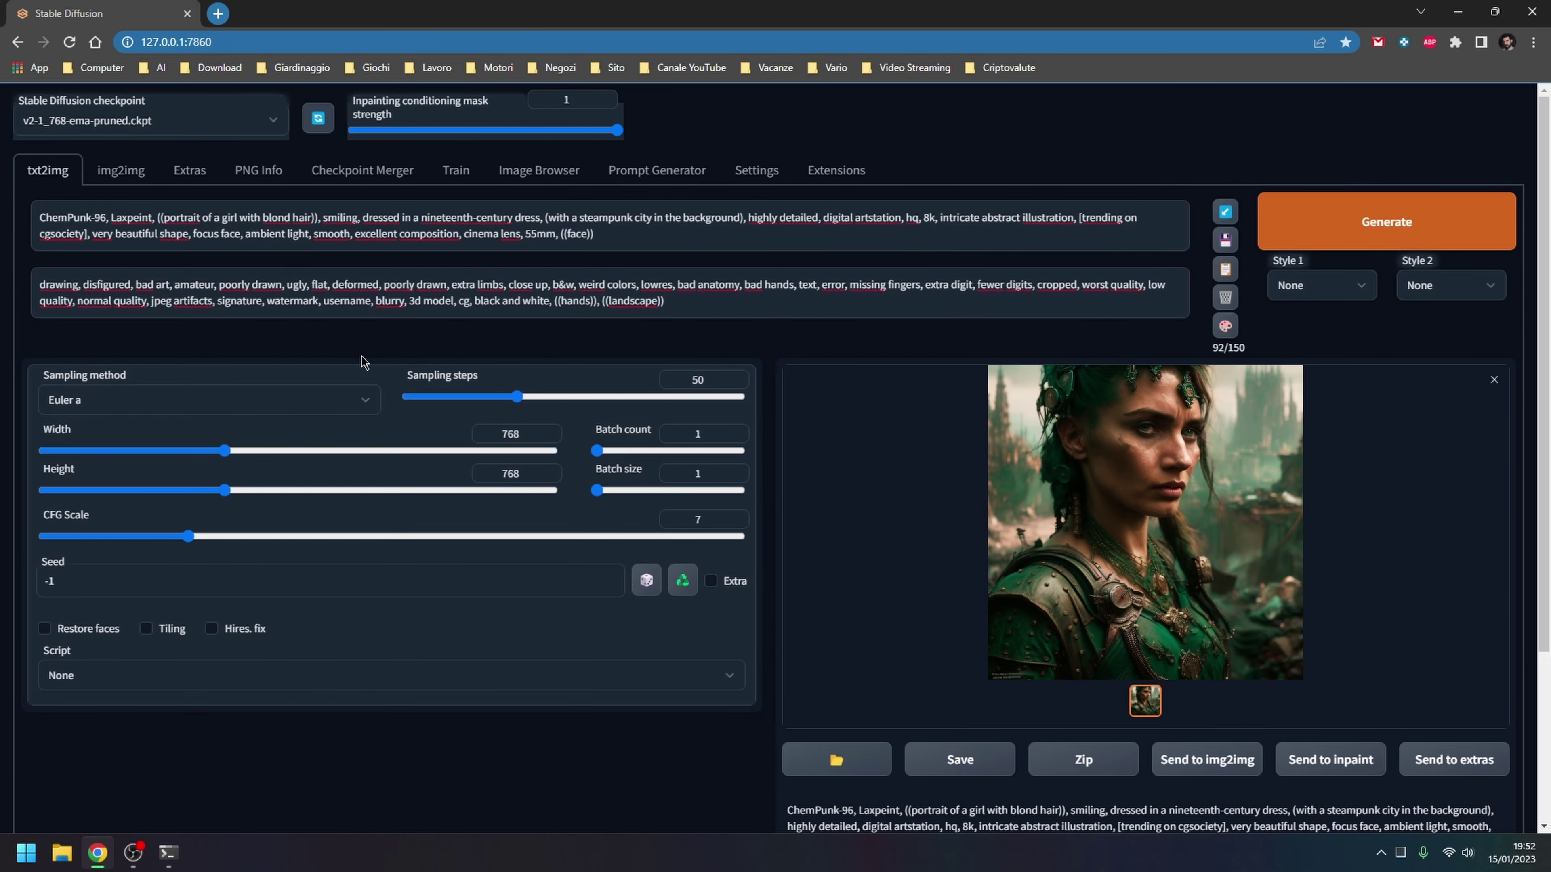
Open Civitai in a new tab and go to the Protogen x3.4 (Photorealism) Official Release page
click(160, 67)
middle_click(174, 170)
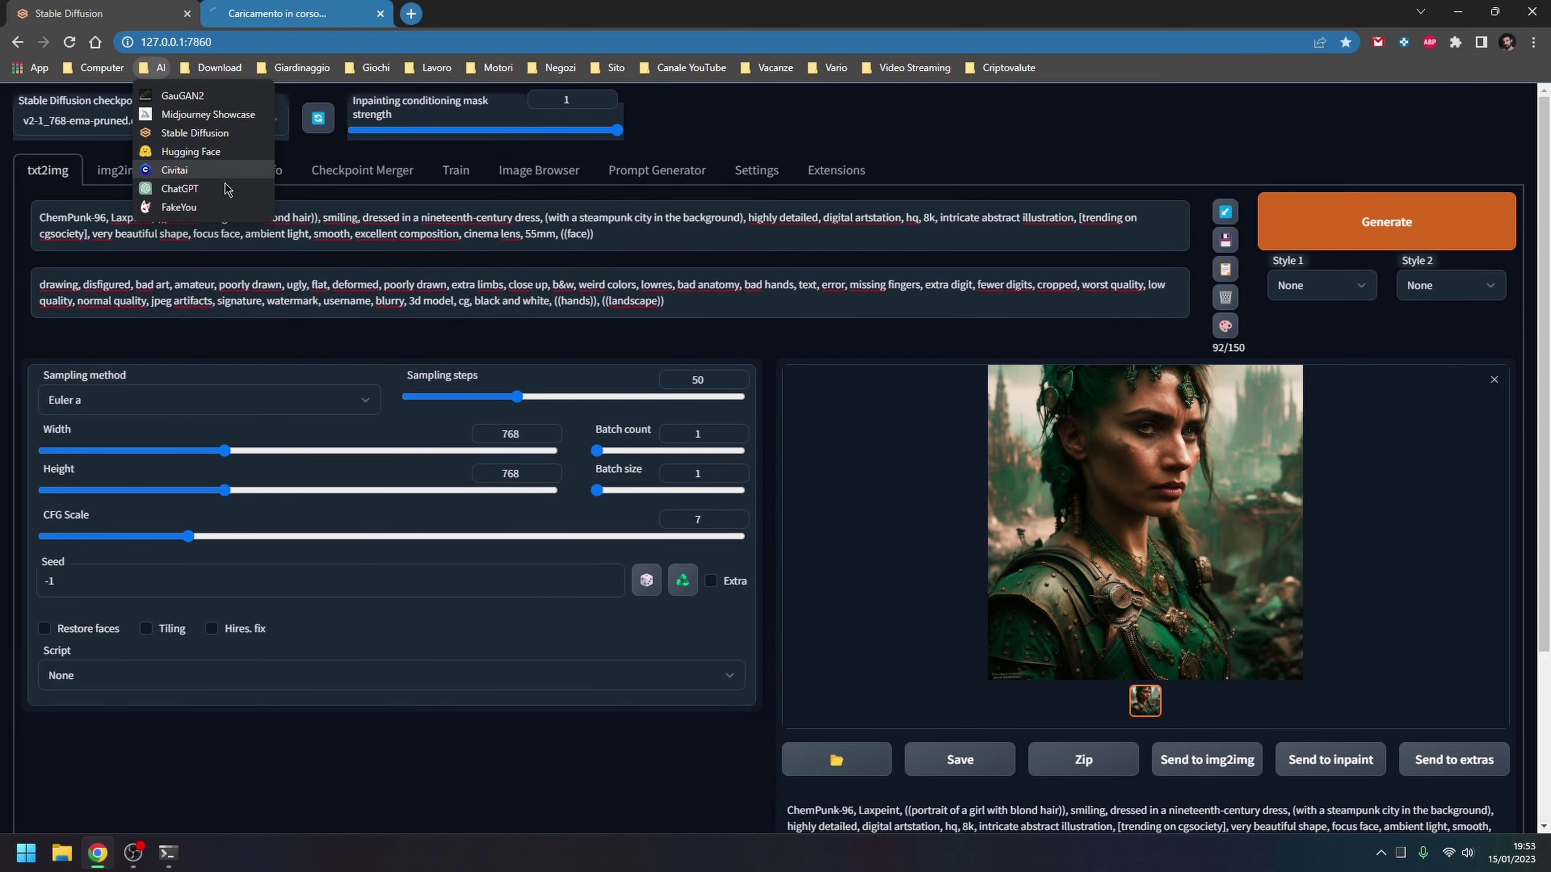
click(241, 12)
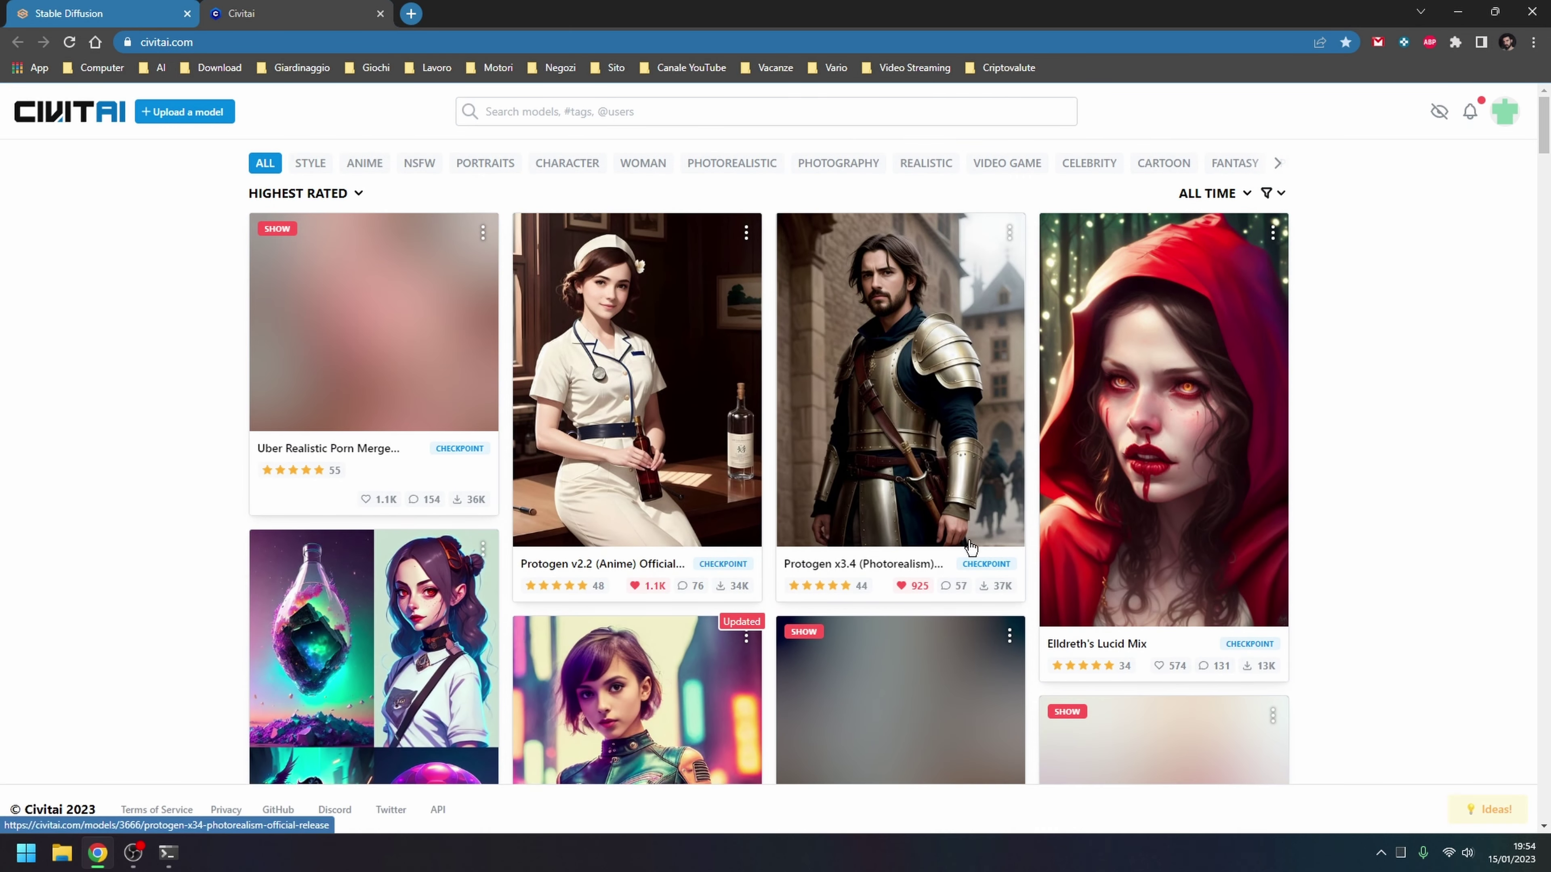
click(1011, 484)
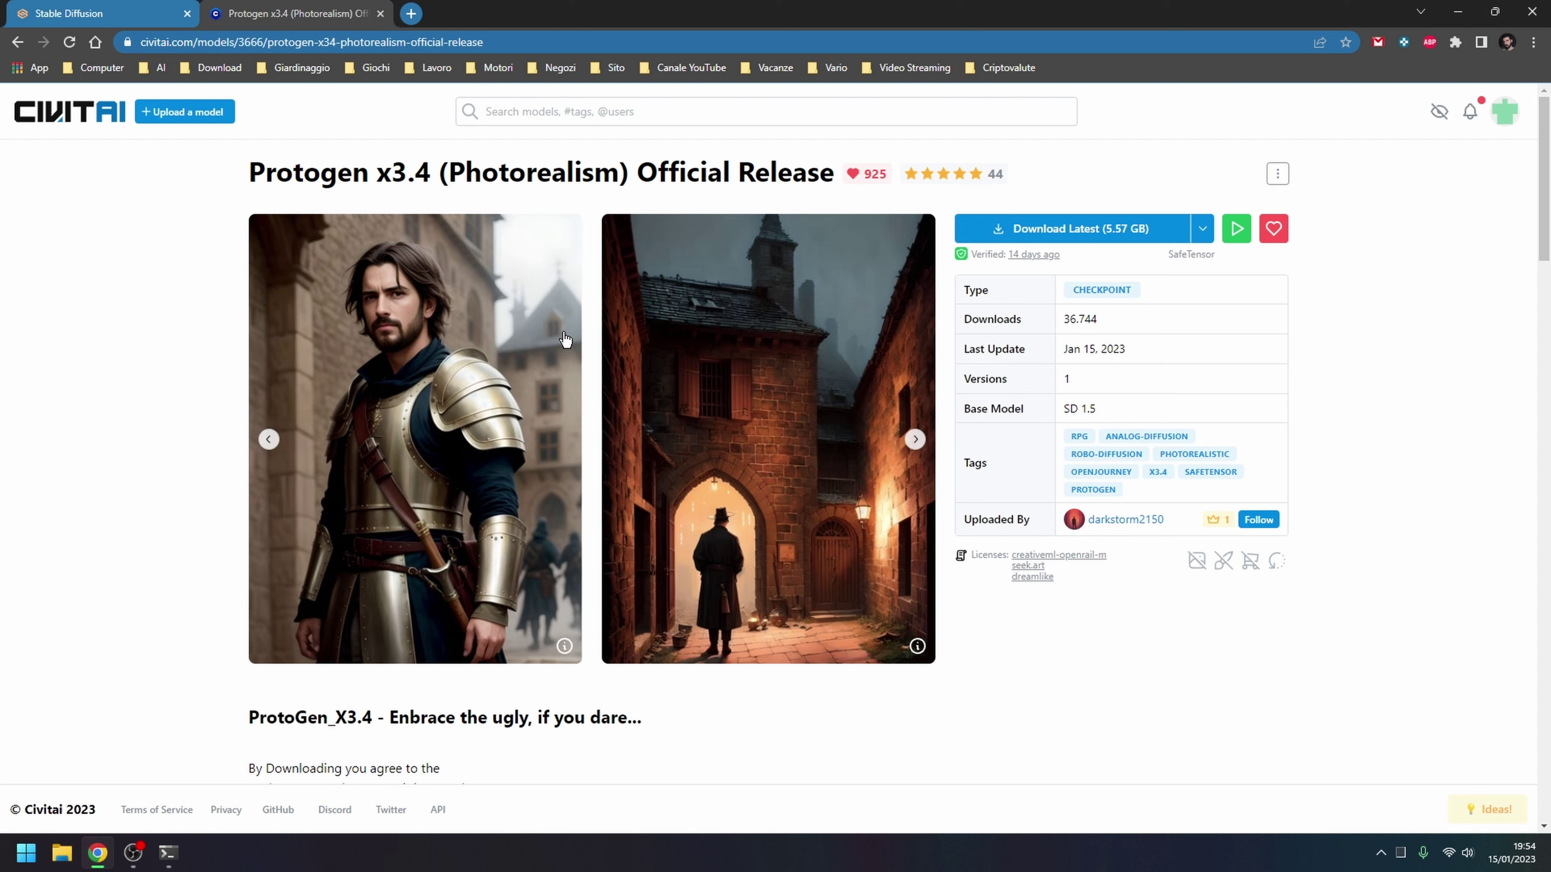
Examine the prompt, negative prompt and generation settings of the armored man's sample image
click(565, 648)
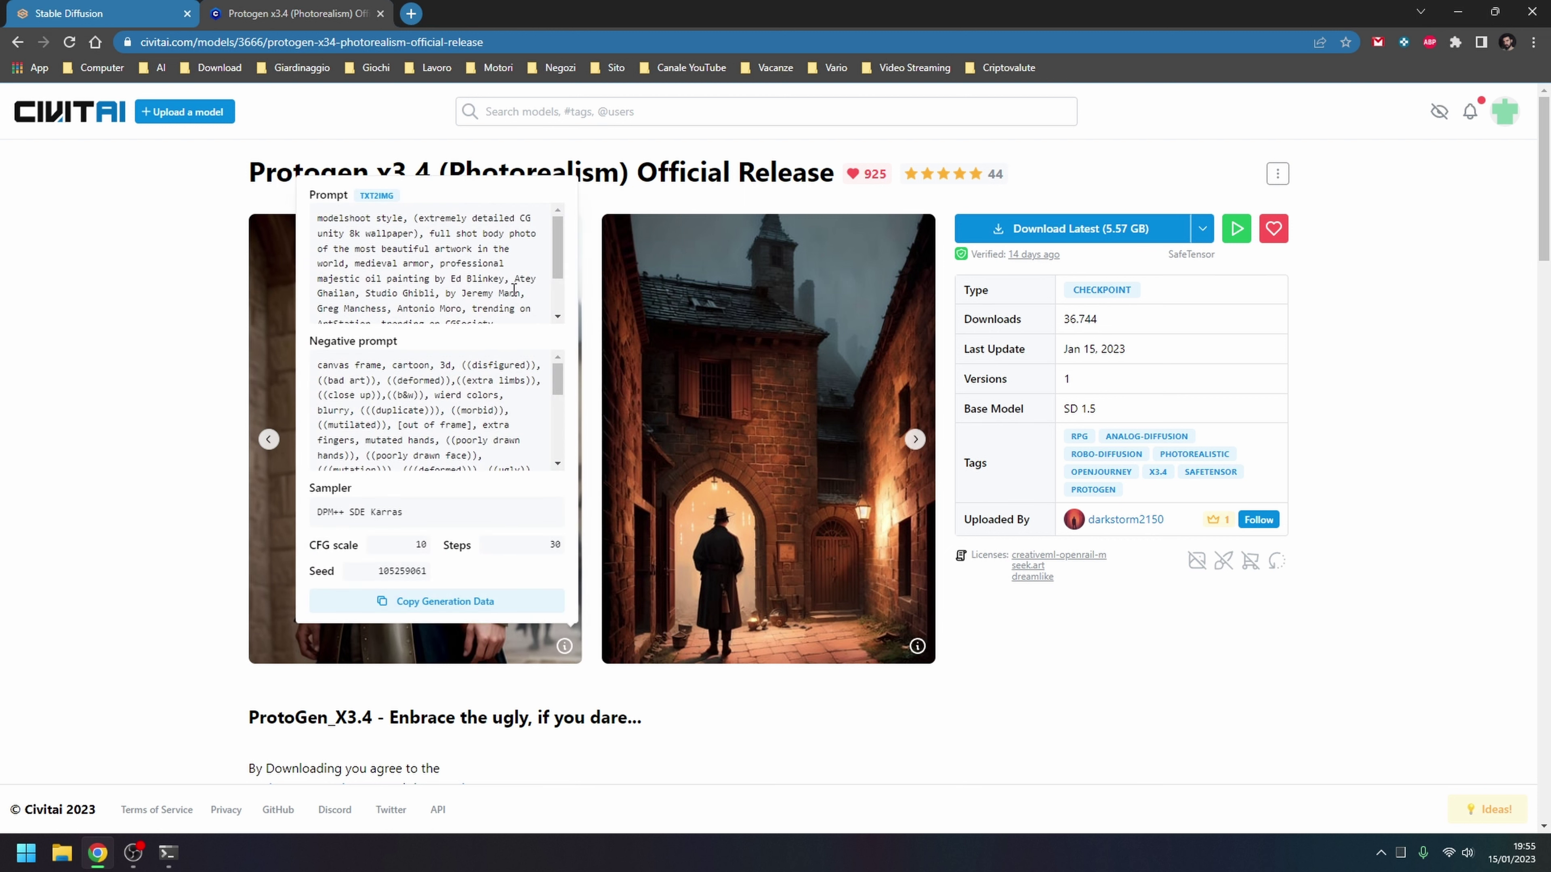
scroll(553, 259, down, 1)
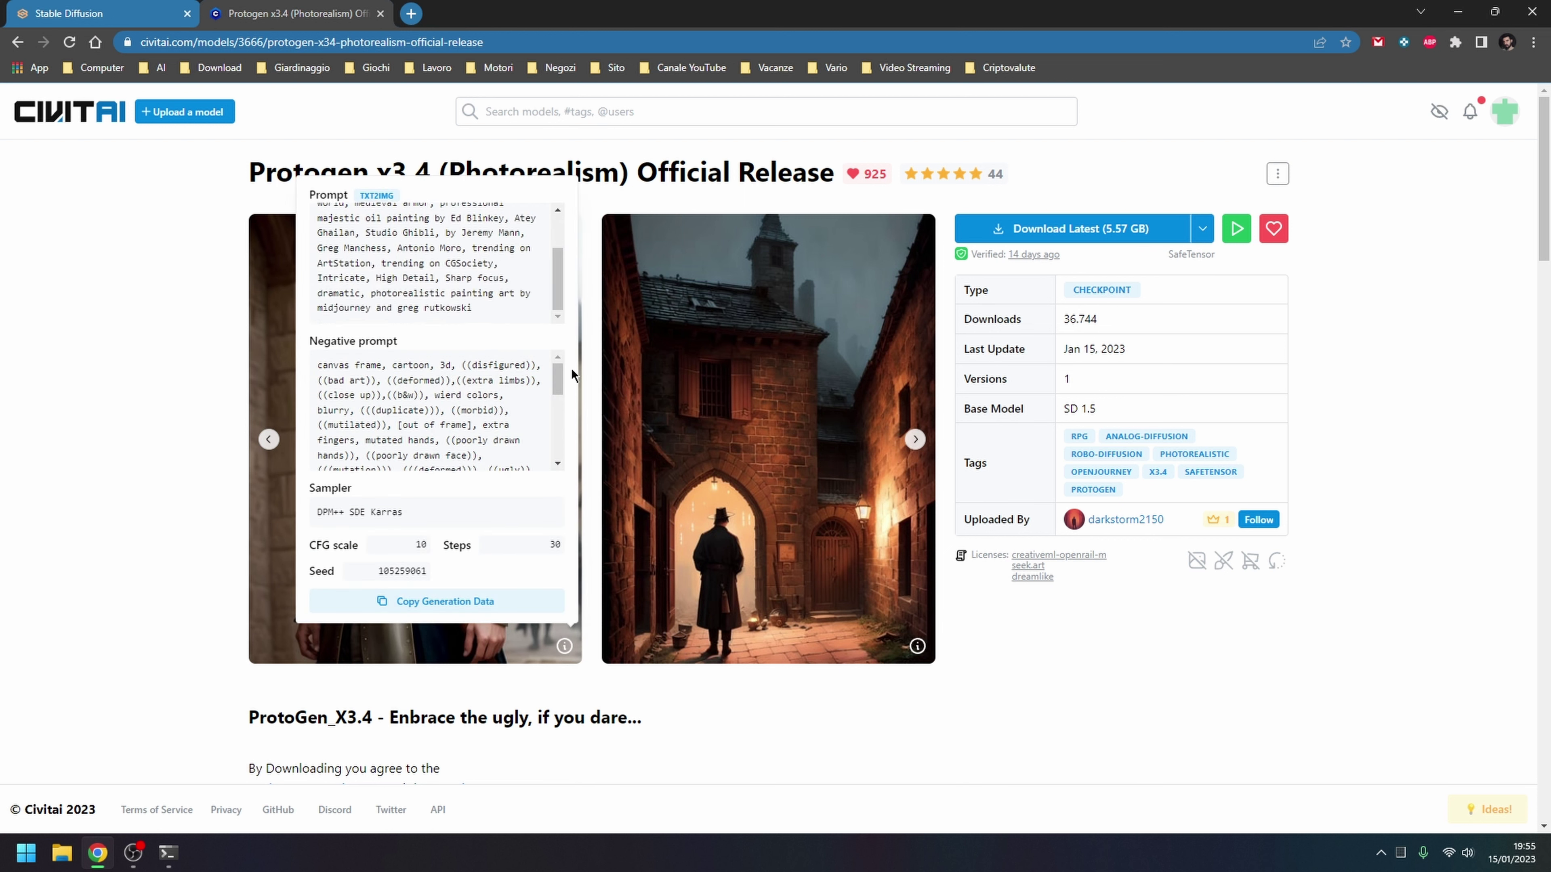
mouse_move(557, 389)
mouse_down()
mouse_move(561, 472)
mouse_move(558, 376)
mouse_up()
drag(558, 278, 558, 244)
scroll(537, 403, down, 5)
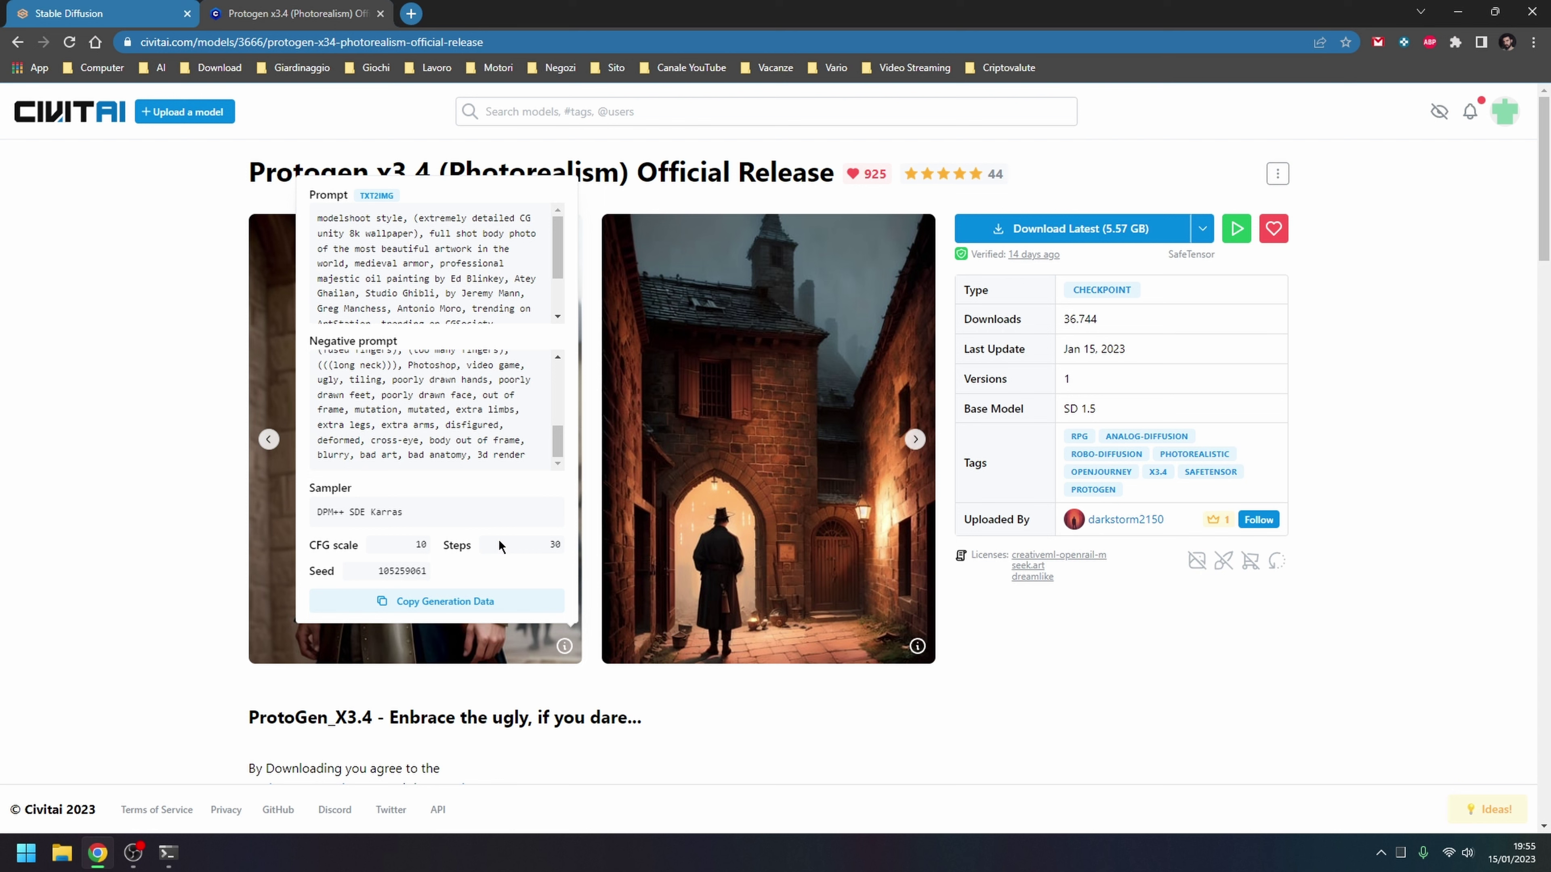
scroll(541, 388, up, 5)
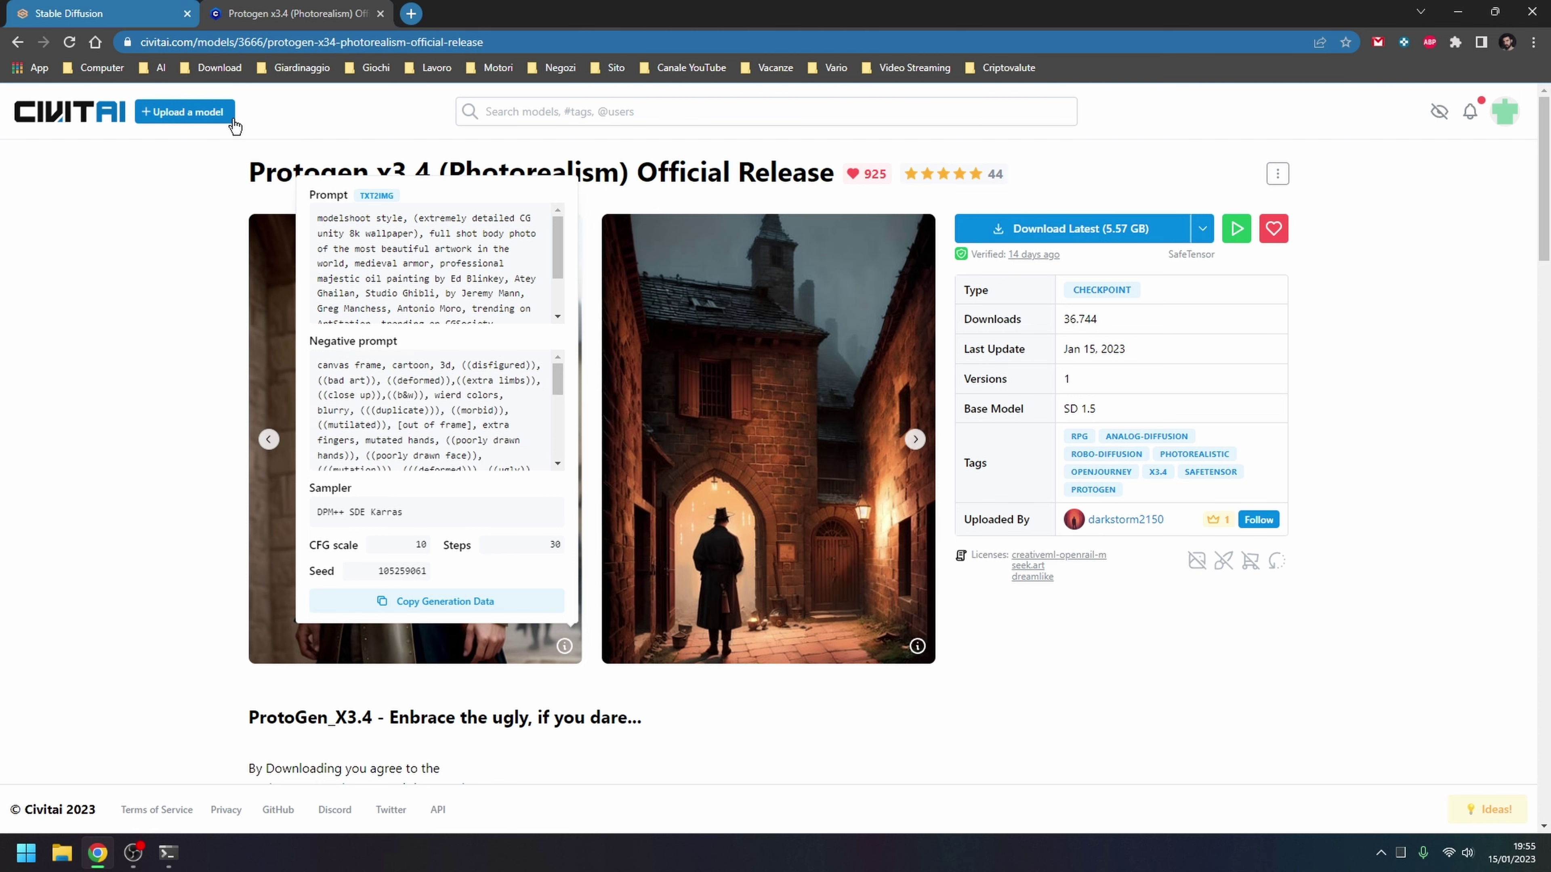
Go to the Conflictx/Chempunk page on Hugging Face and save the sample image of the glowing green bottles
click(154, 68)
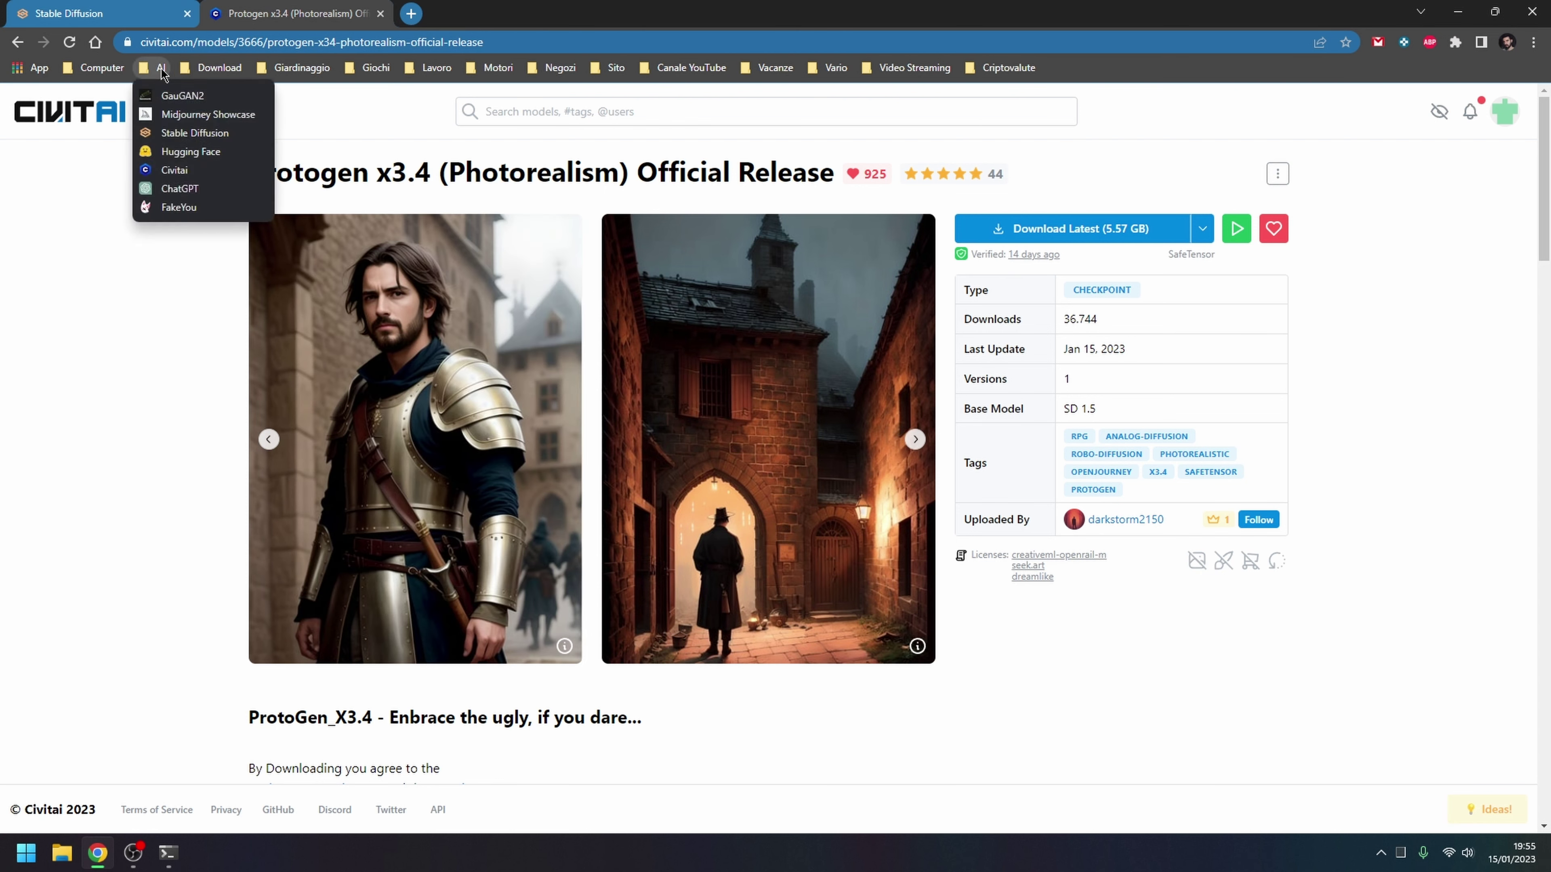
click(230, 153)
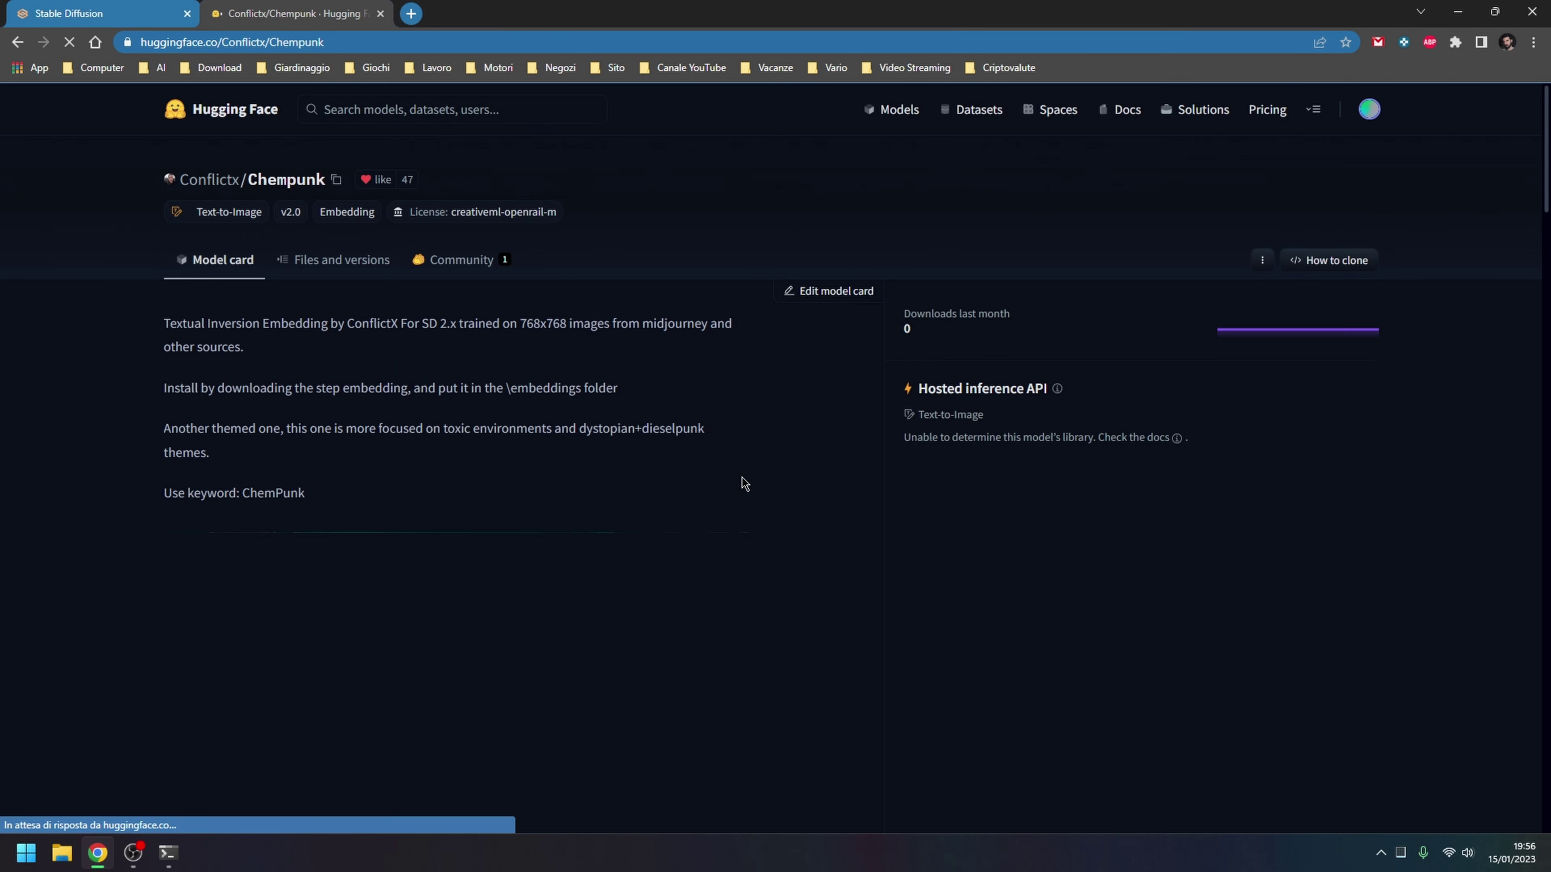
scroll(814, 433, down, 6)
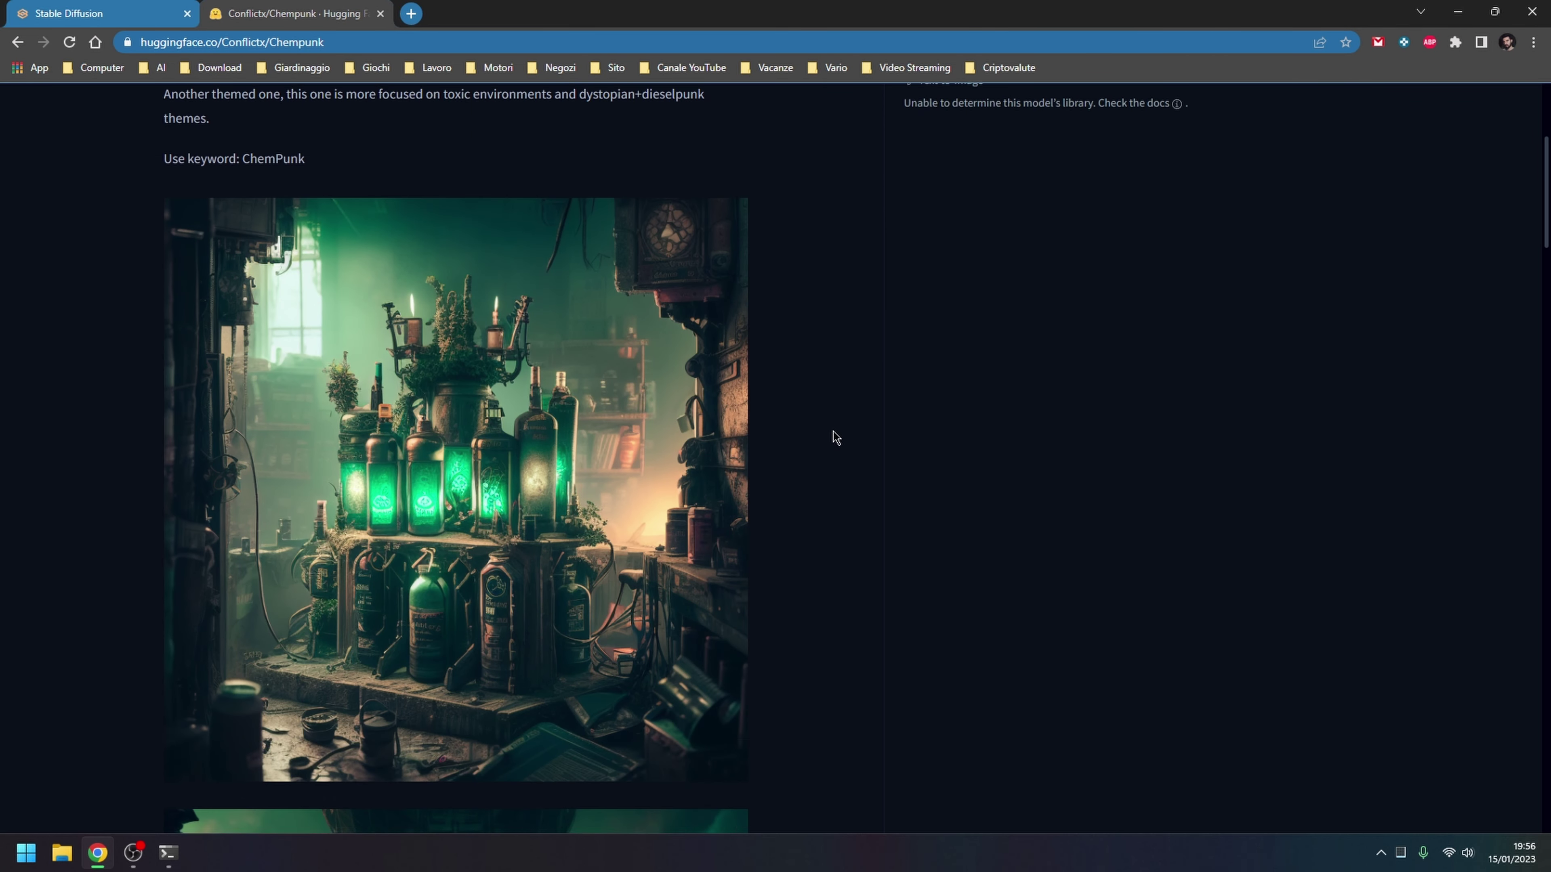
scroll(836, 438, up, 4)
scroll(835, 438, down, 3)
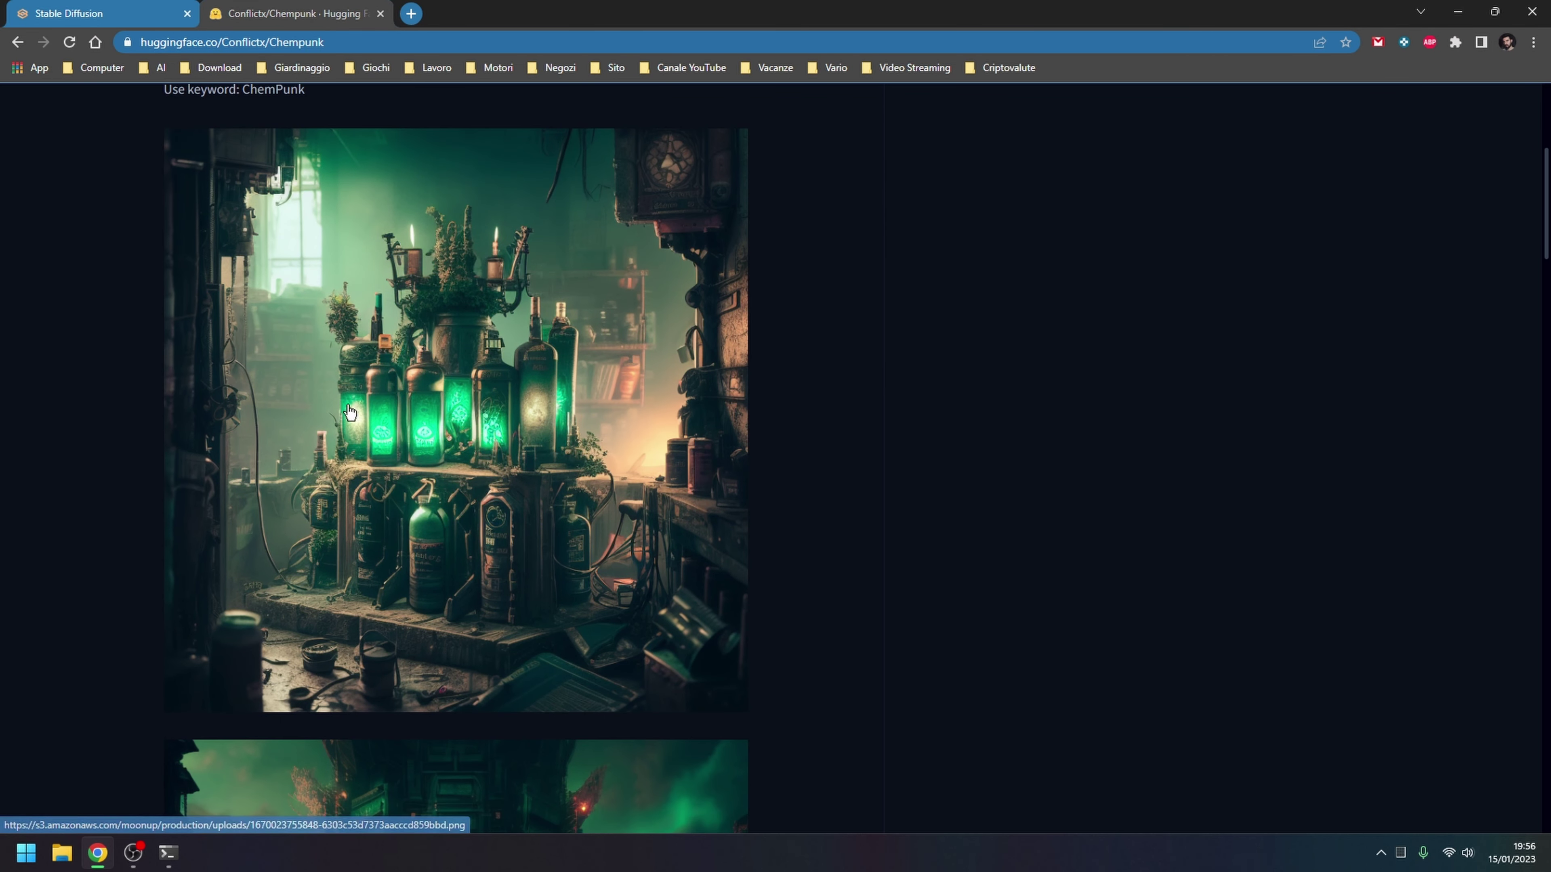
right_click(430, 381)
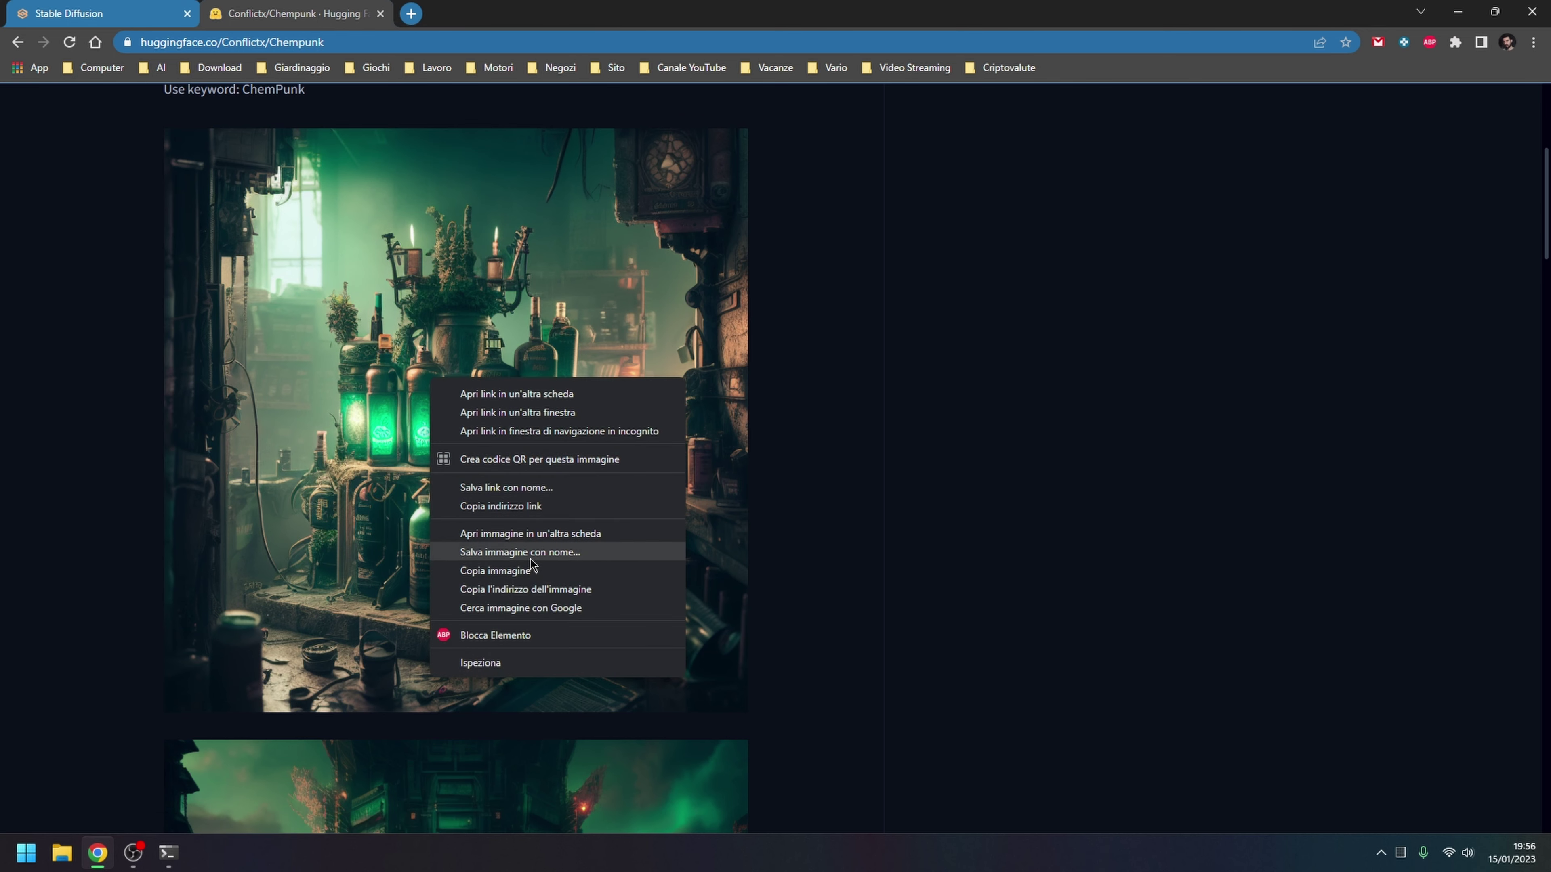
click(530, 554)
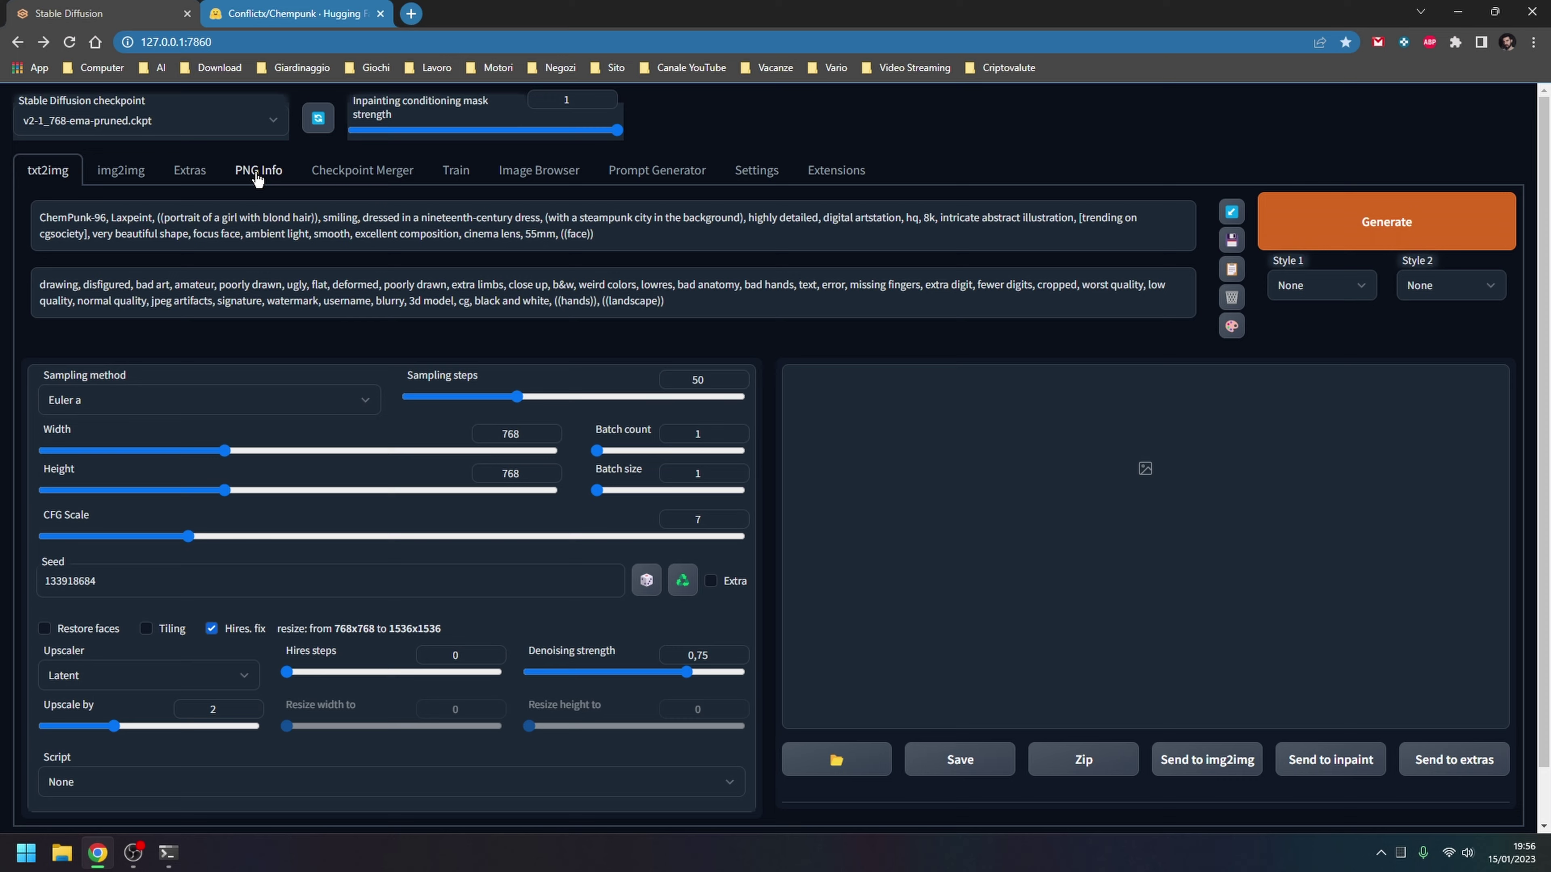
Load the saved bottle image into PNG Info in Stable Diffusion and send its parameters to txt2img
click(258, 176)
click(402, 305)
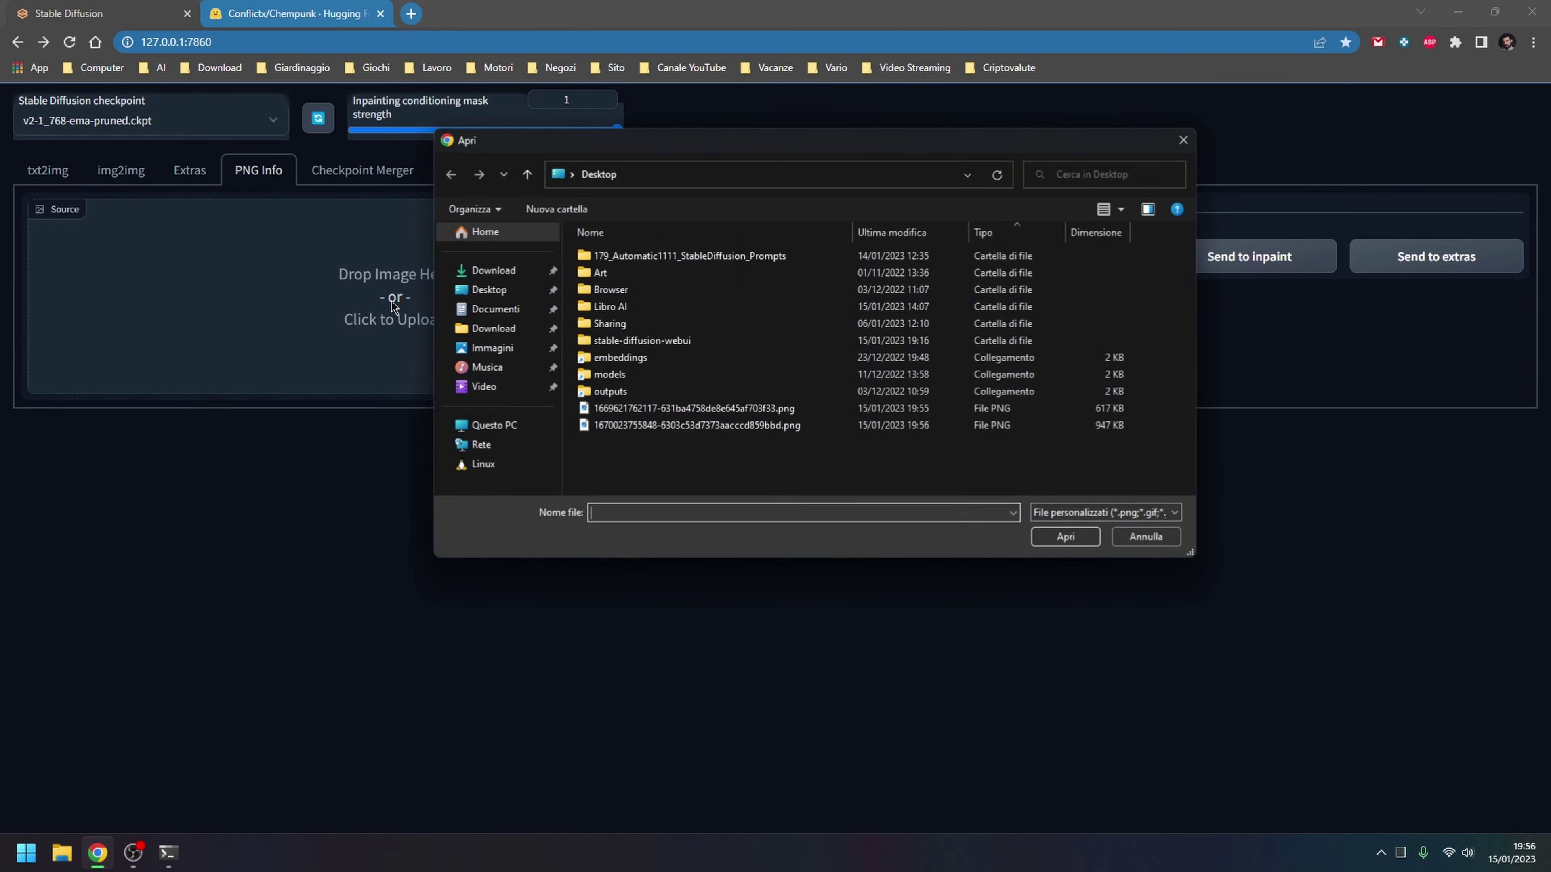
double_click(733, 434)
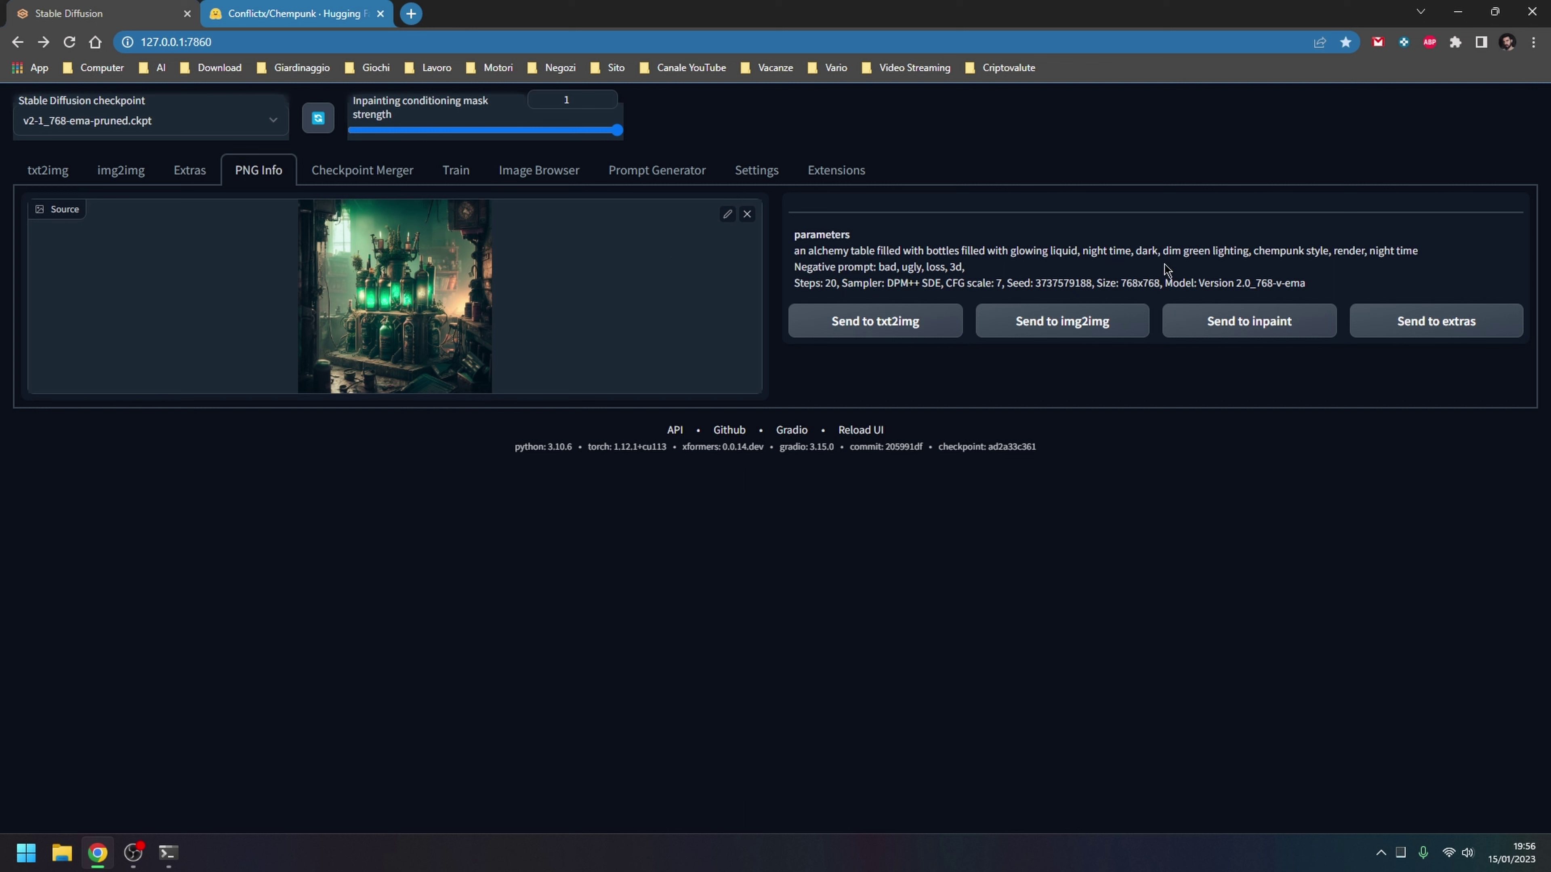
click(903, 333)
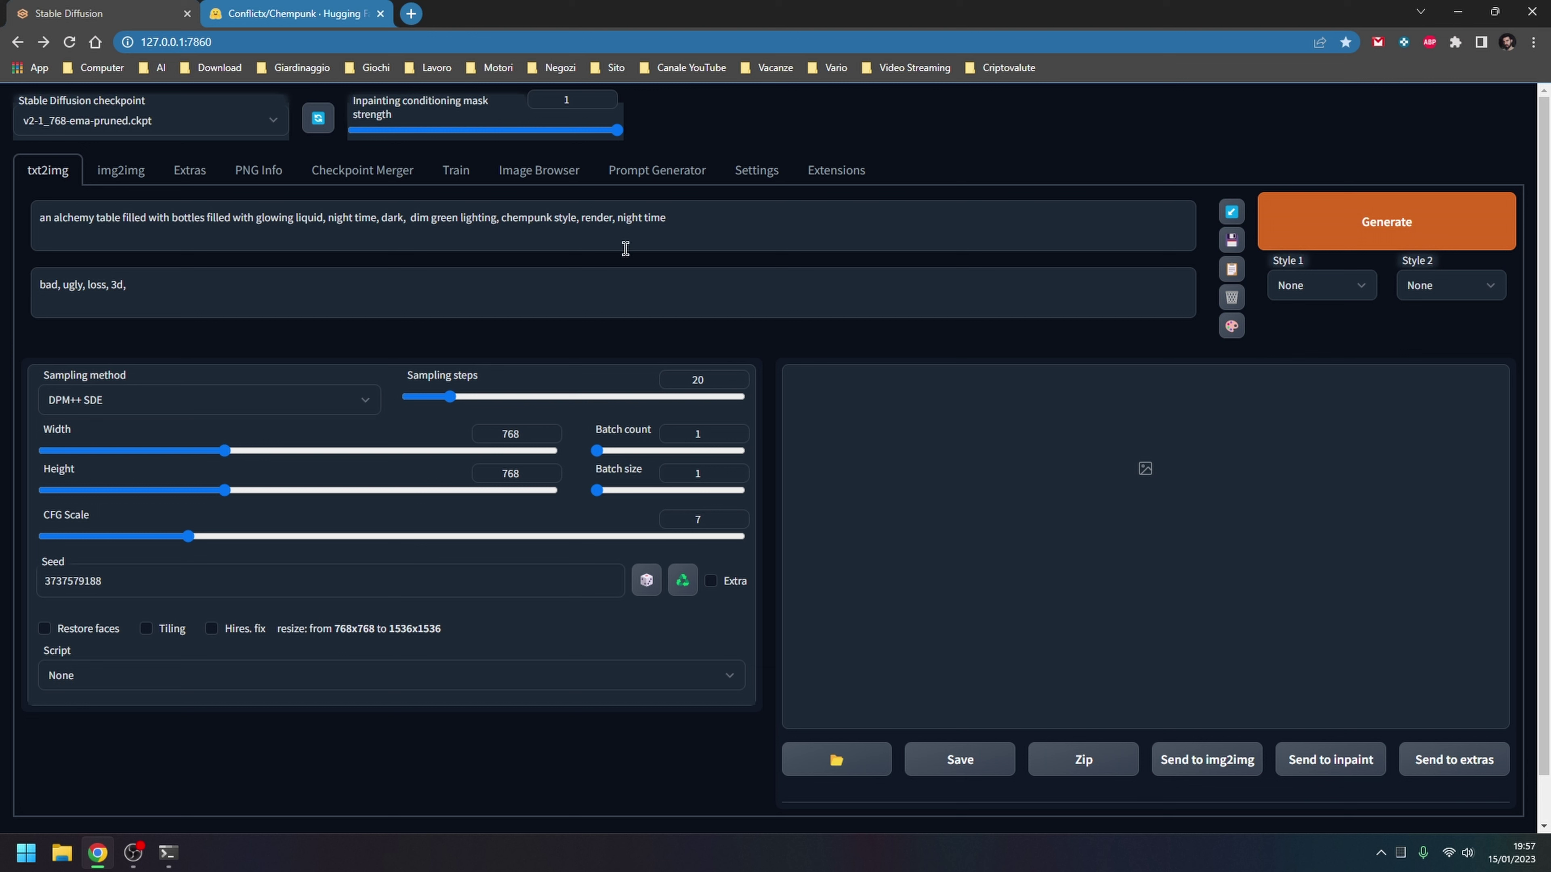
Look through the available sampling methods, browse the other Chempunk sample images on Hugging Face, and return to txt2img
click(74, 408)
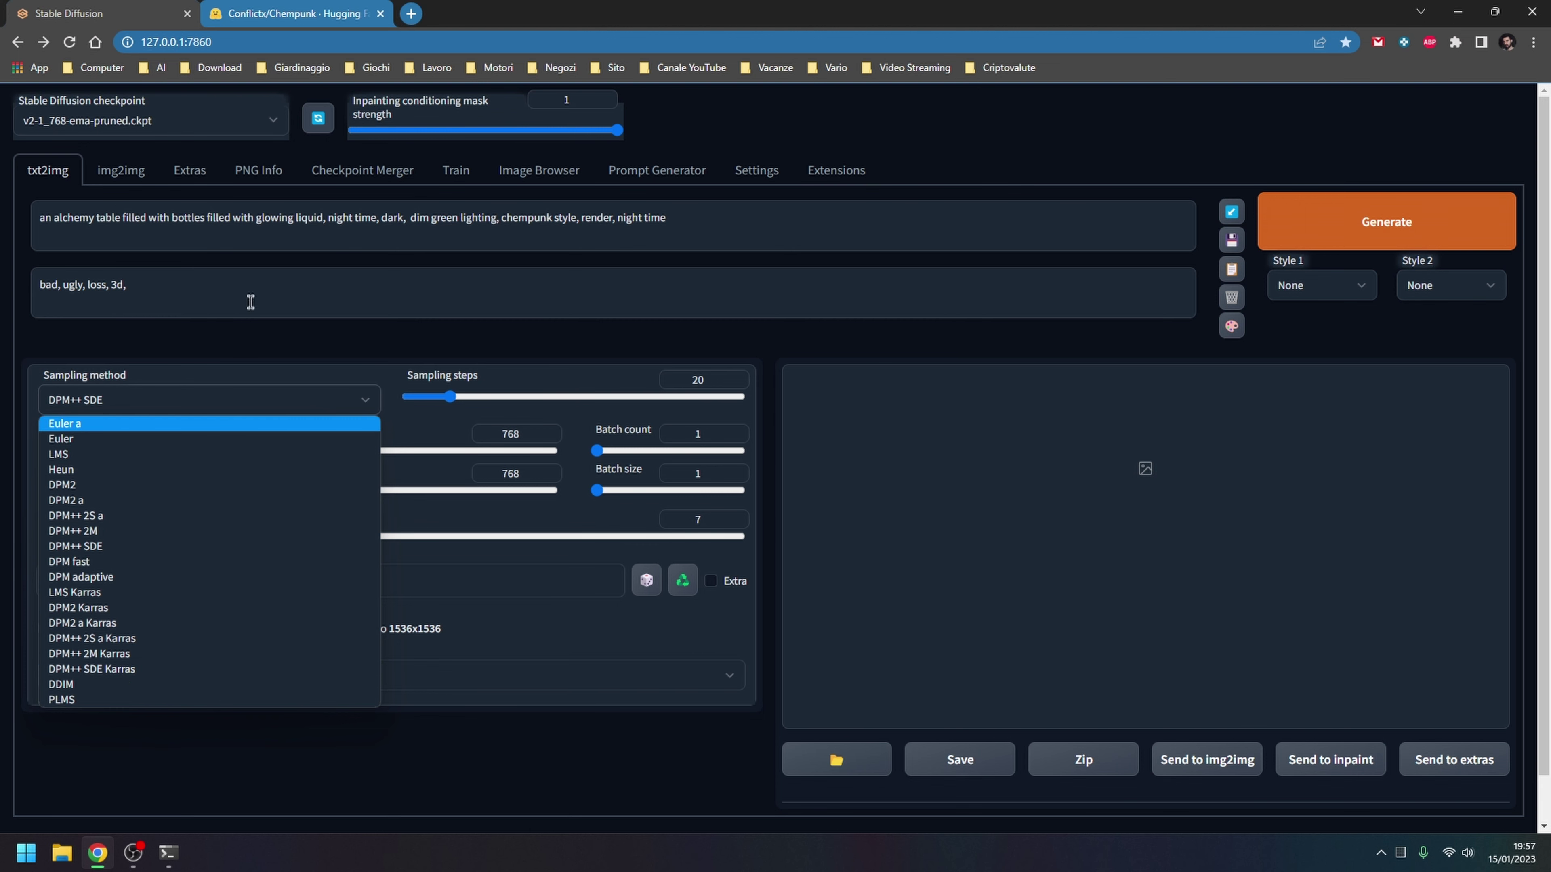
click(324, 360)
click(296, 13)
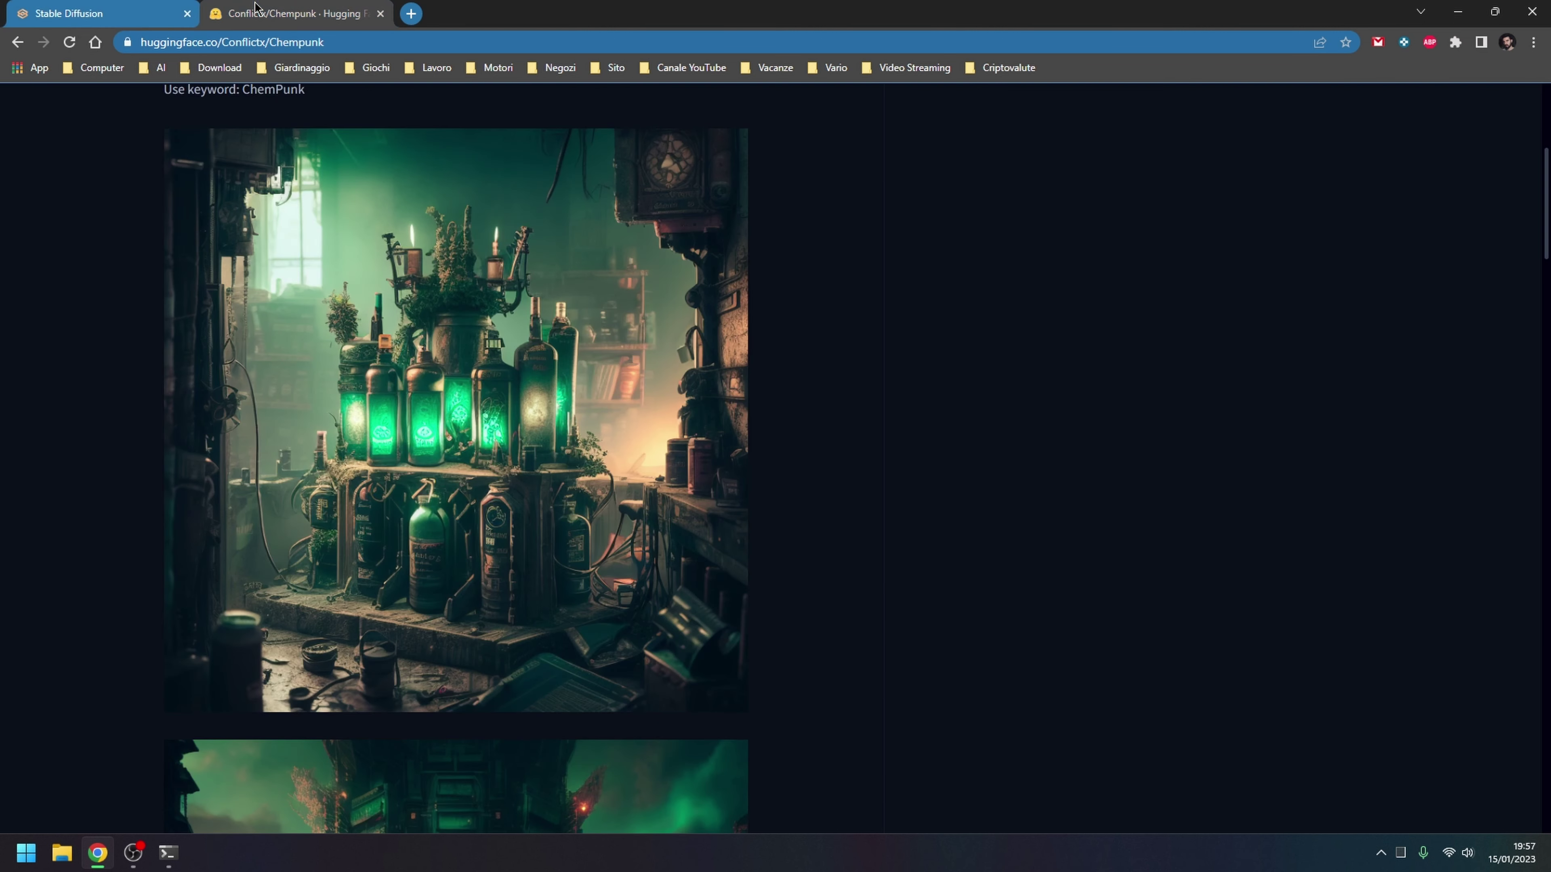
scroll(491, 409, down, 5)
scroll(492, 406, down, 10)
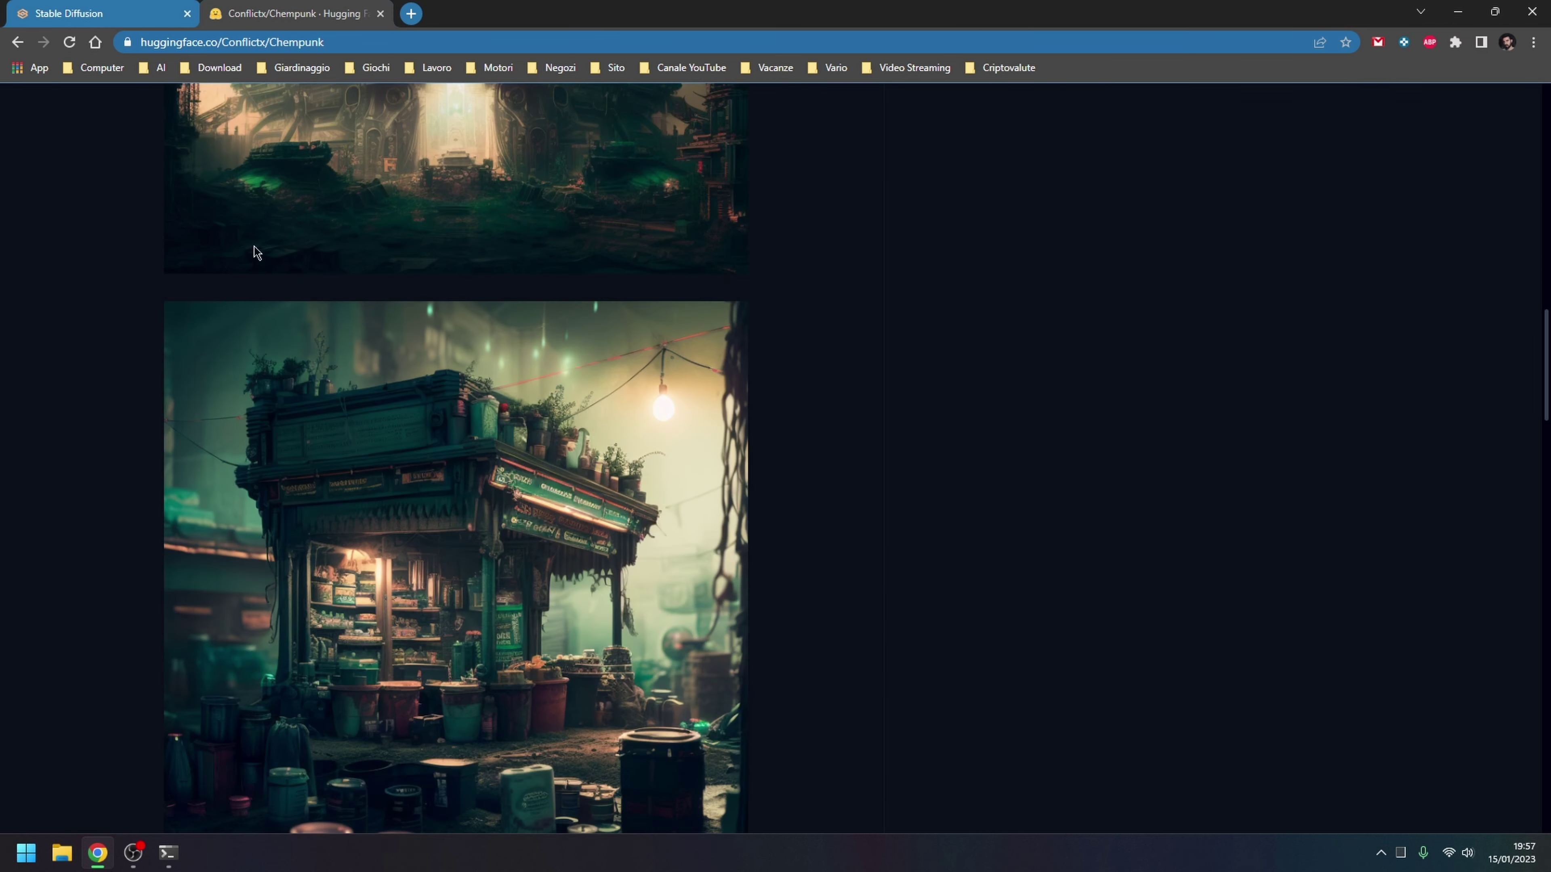
click(67, 13)
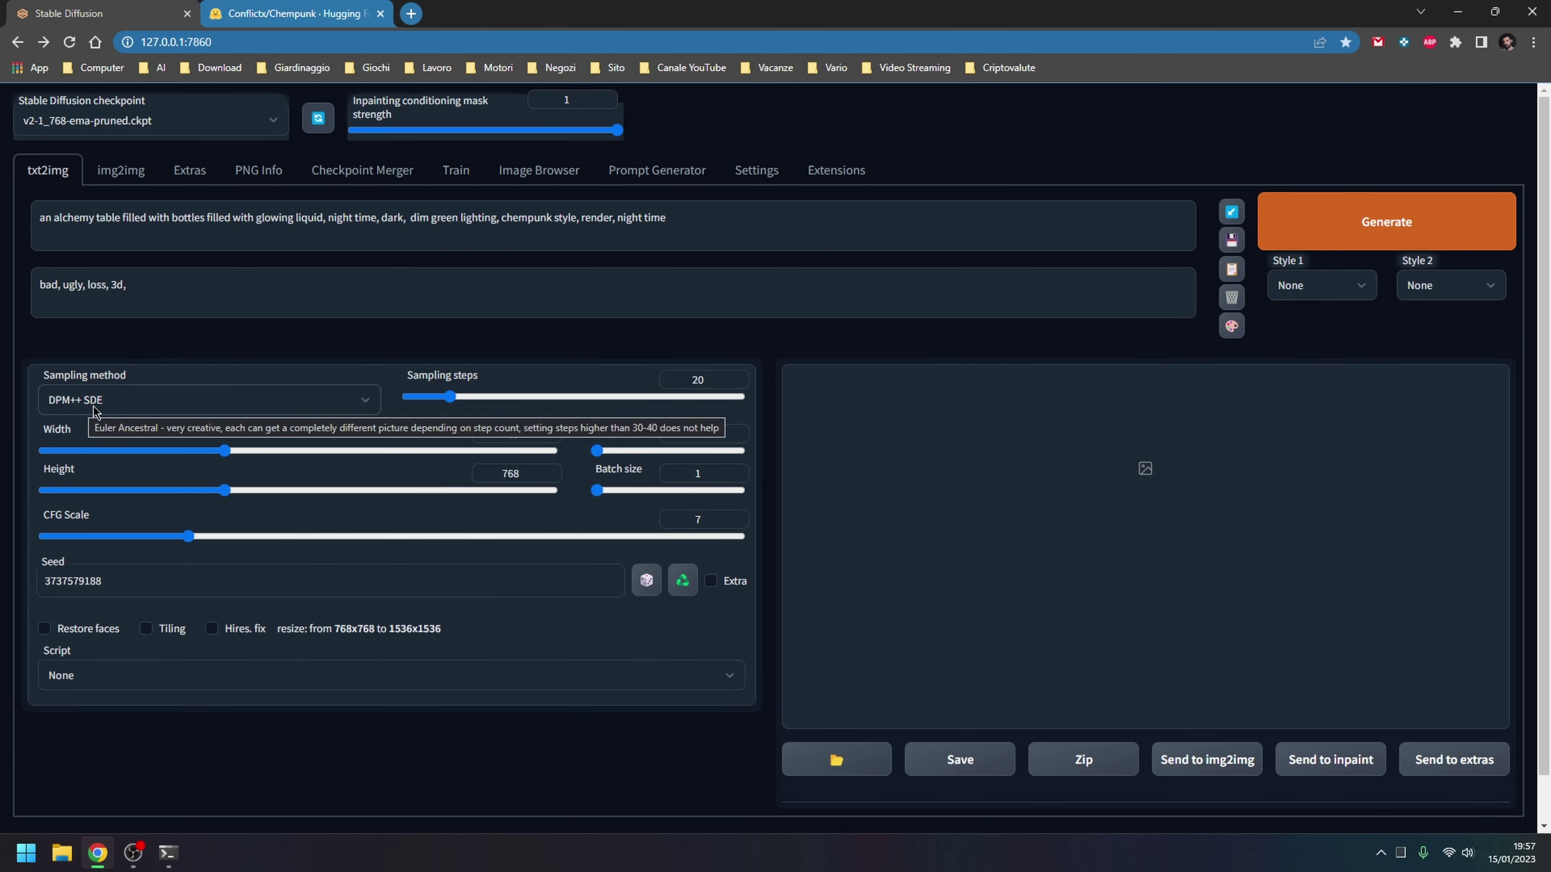
Change the sampling method to Euler a and close the Hugging Face page
click(128, 402)
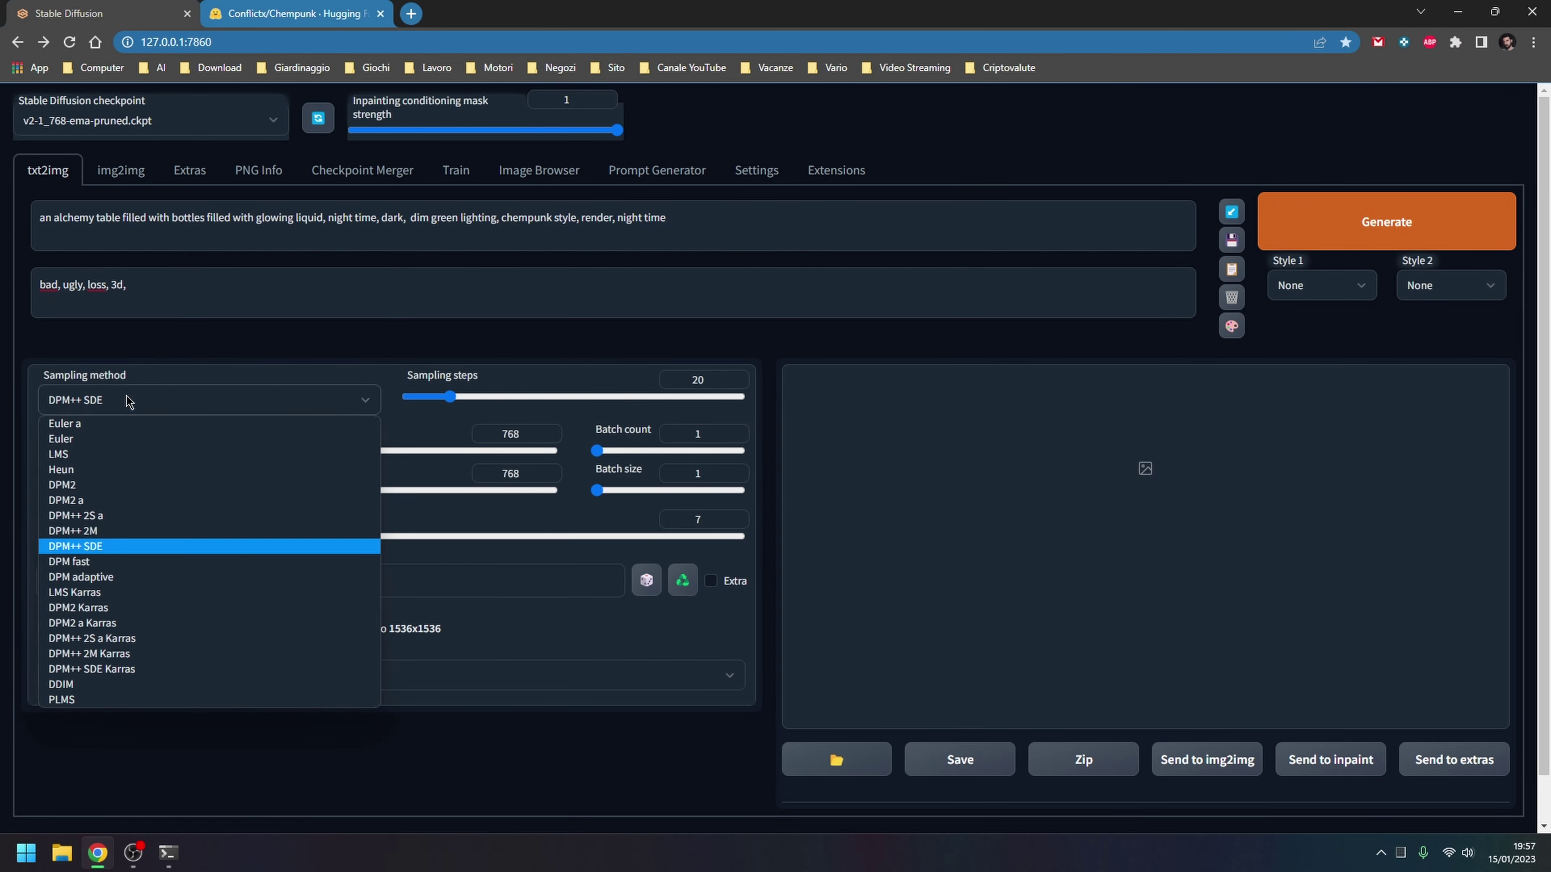
click(135, 409)
click(223, 398)
click(92, 423)
middle_click(296, 17)
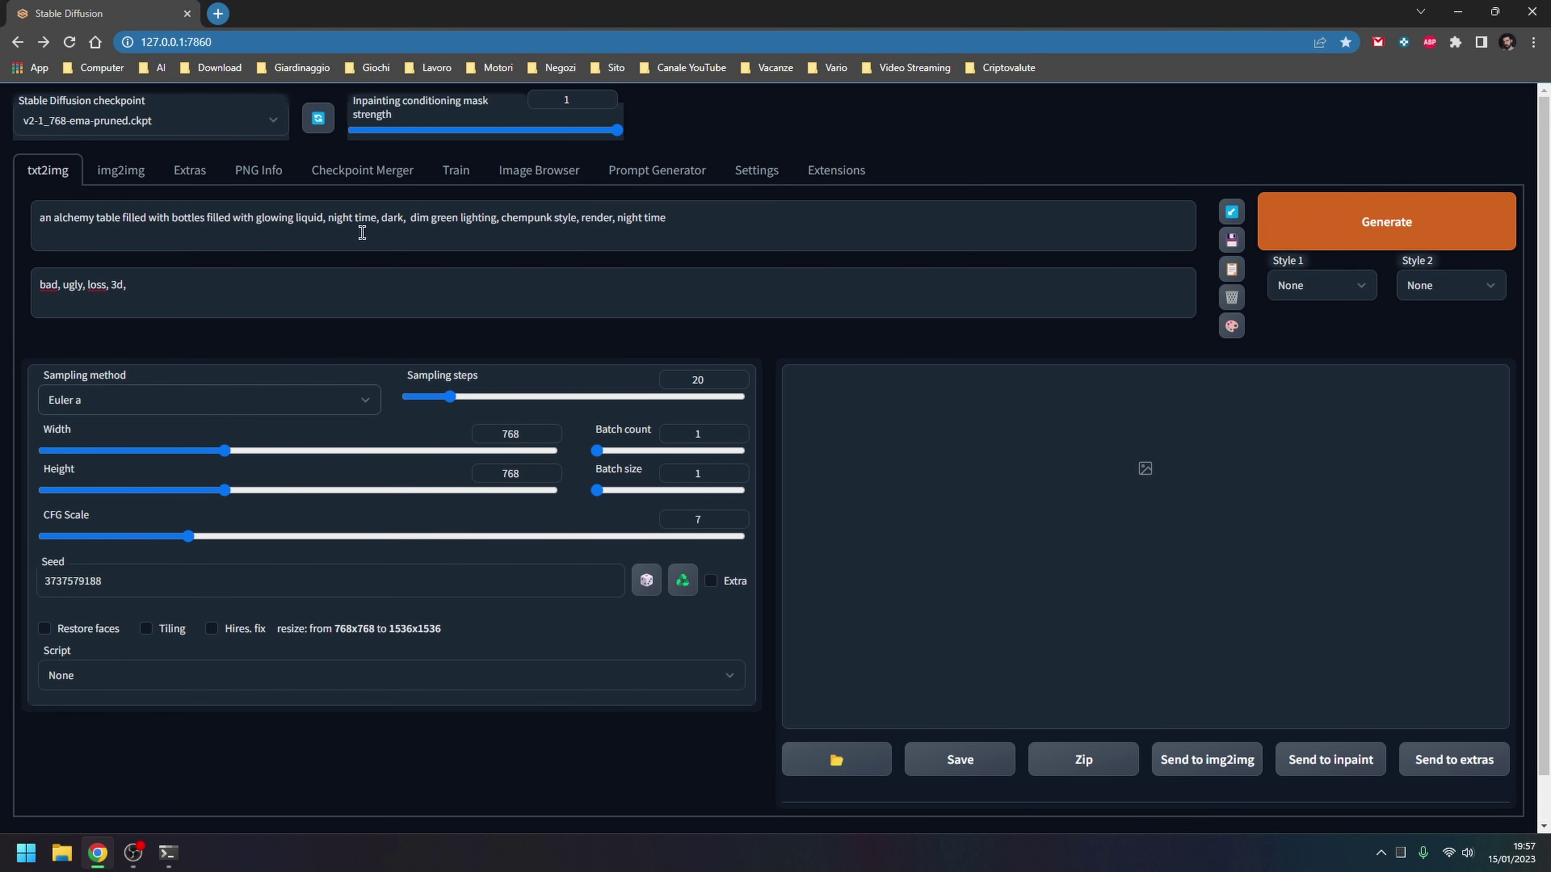
Load the Anything-V3.0.ckpt checkpoint and review the anime girl example's generation settings on the Linaqruf/anything-v3.0 Hugging Face page
click(153, 120)
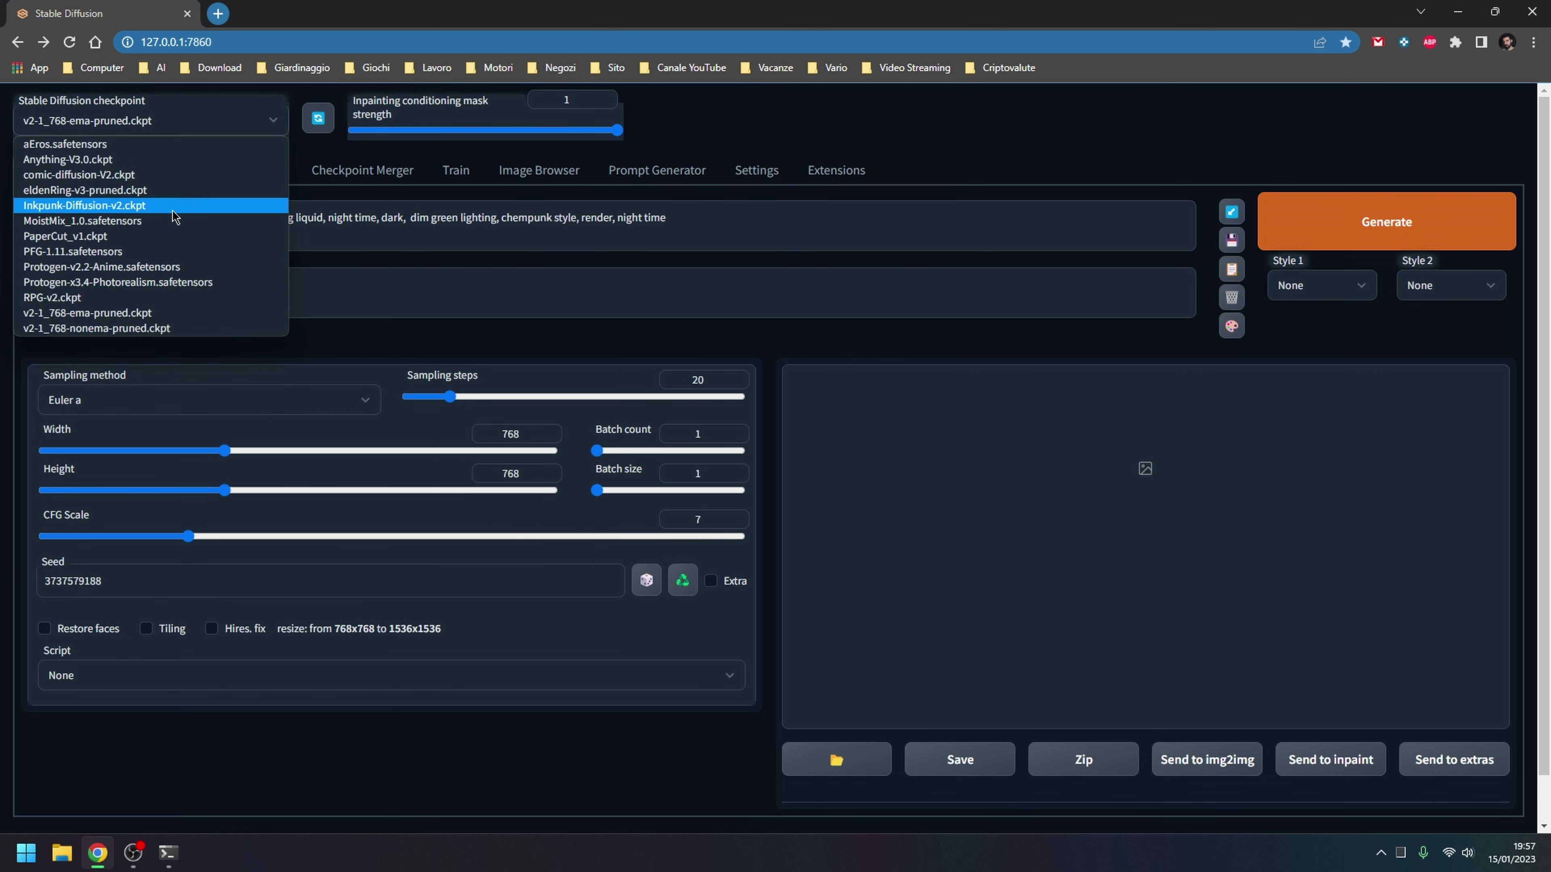
click(171, 160)
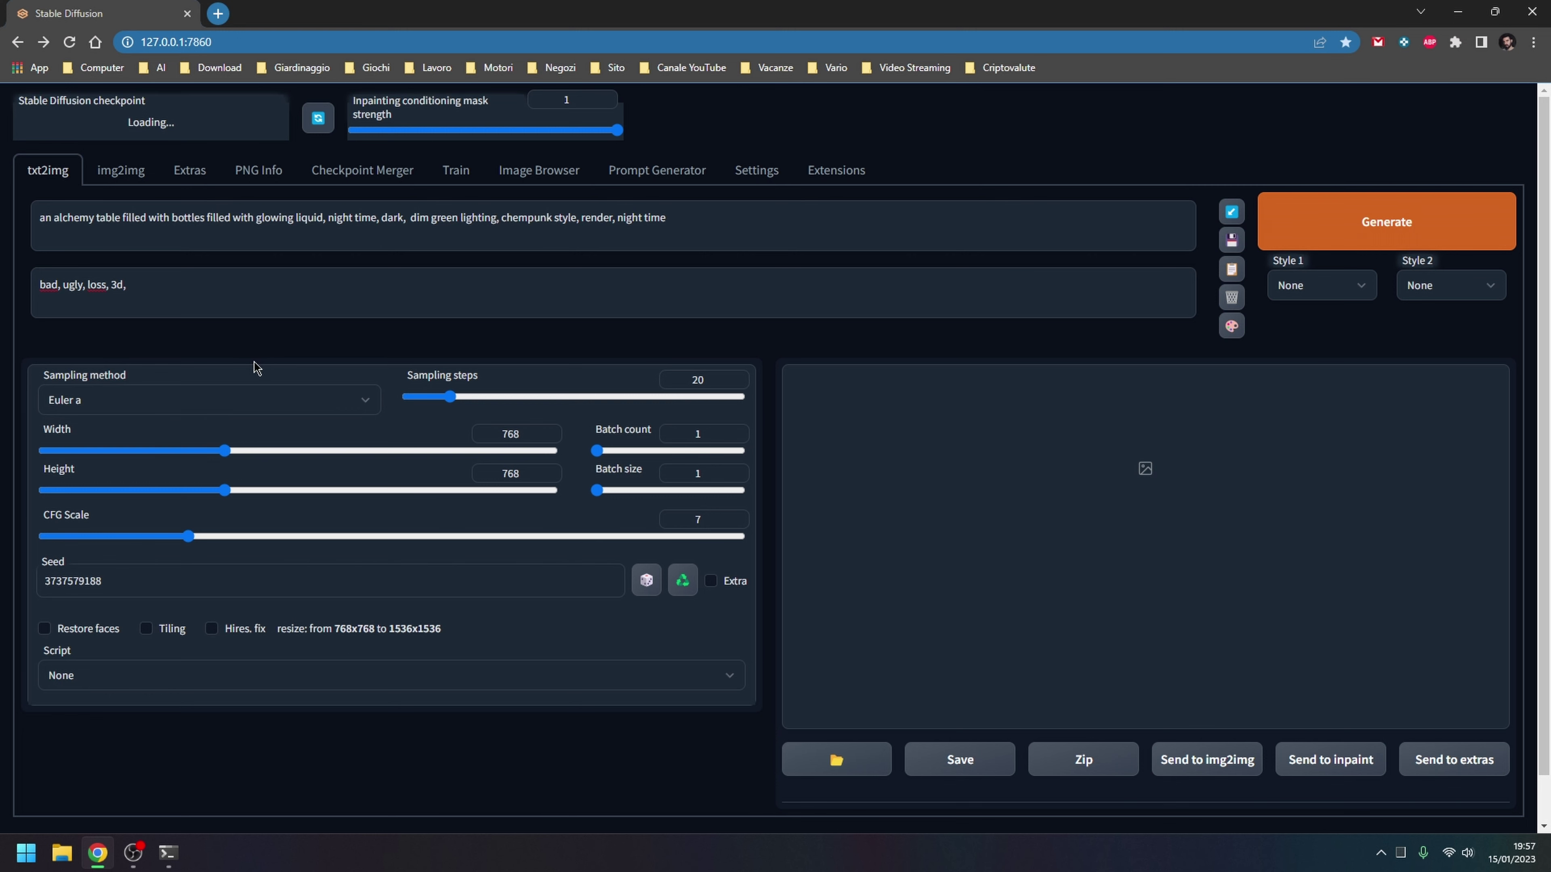
key(ctrl+shift+t)
scroll(588, 268, down, 4)
scroll(588, 268, down, 15)
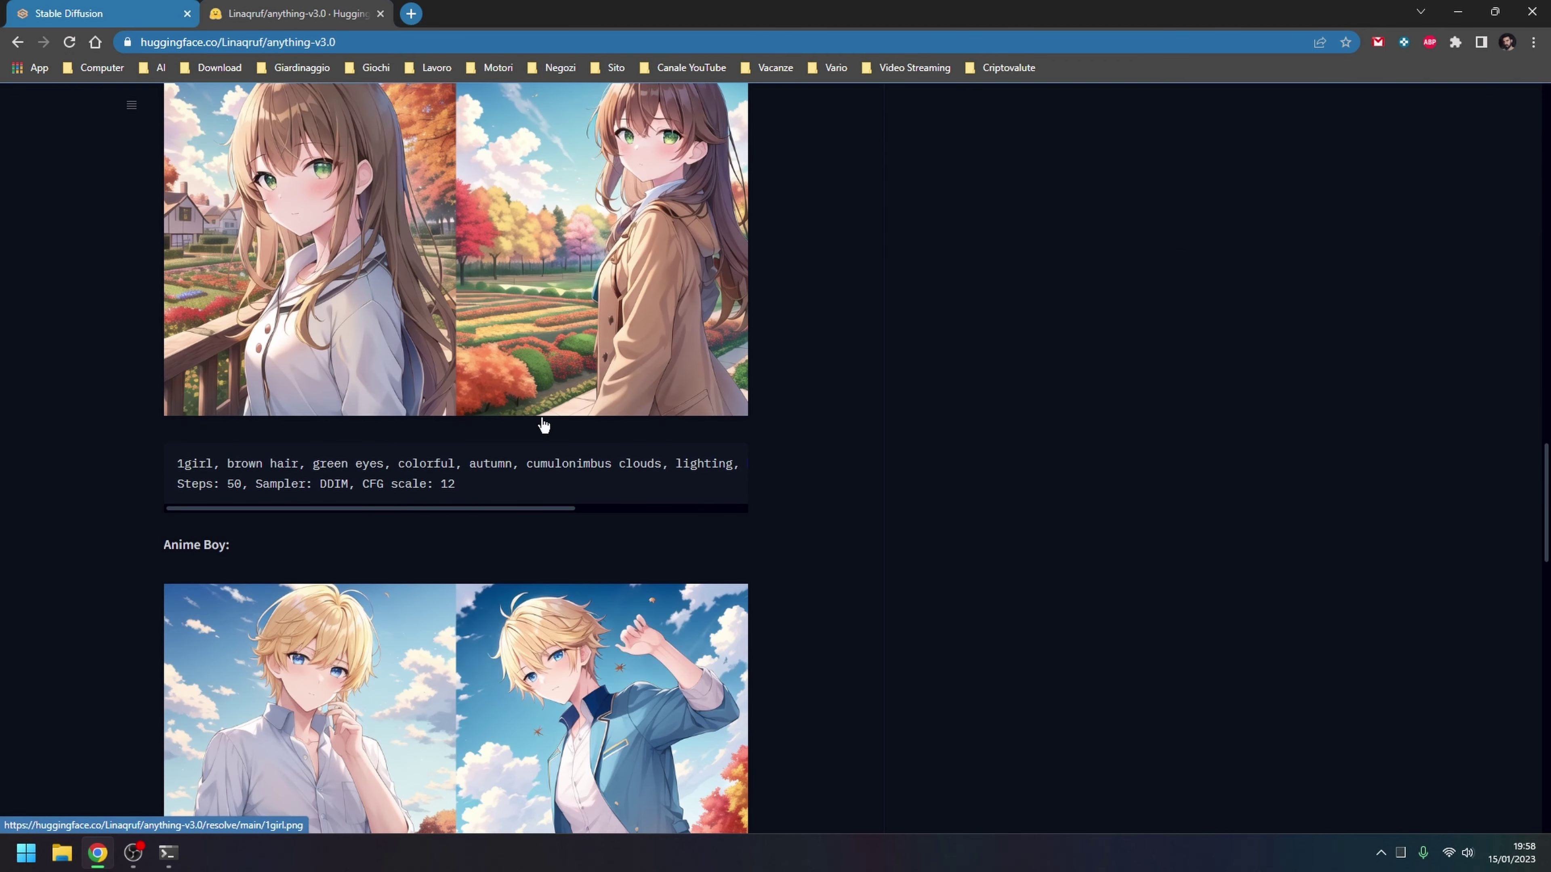
scroll(771, 498, up, 5)
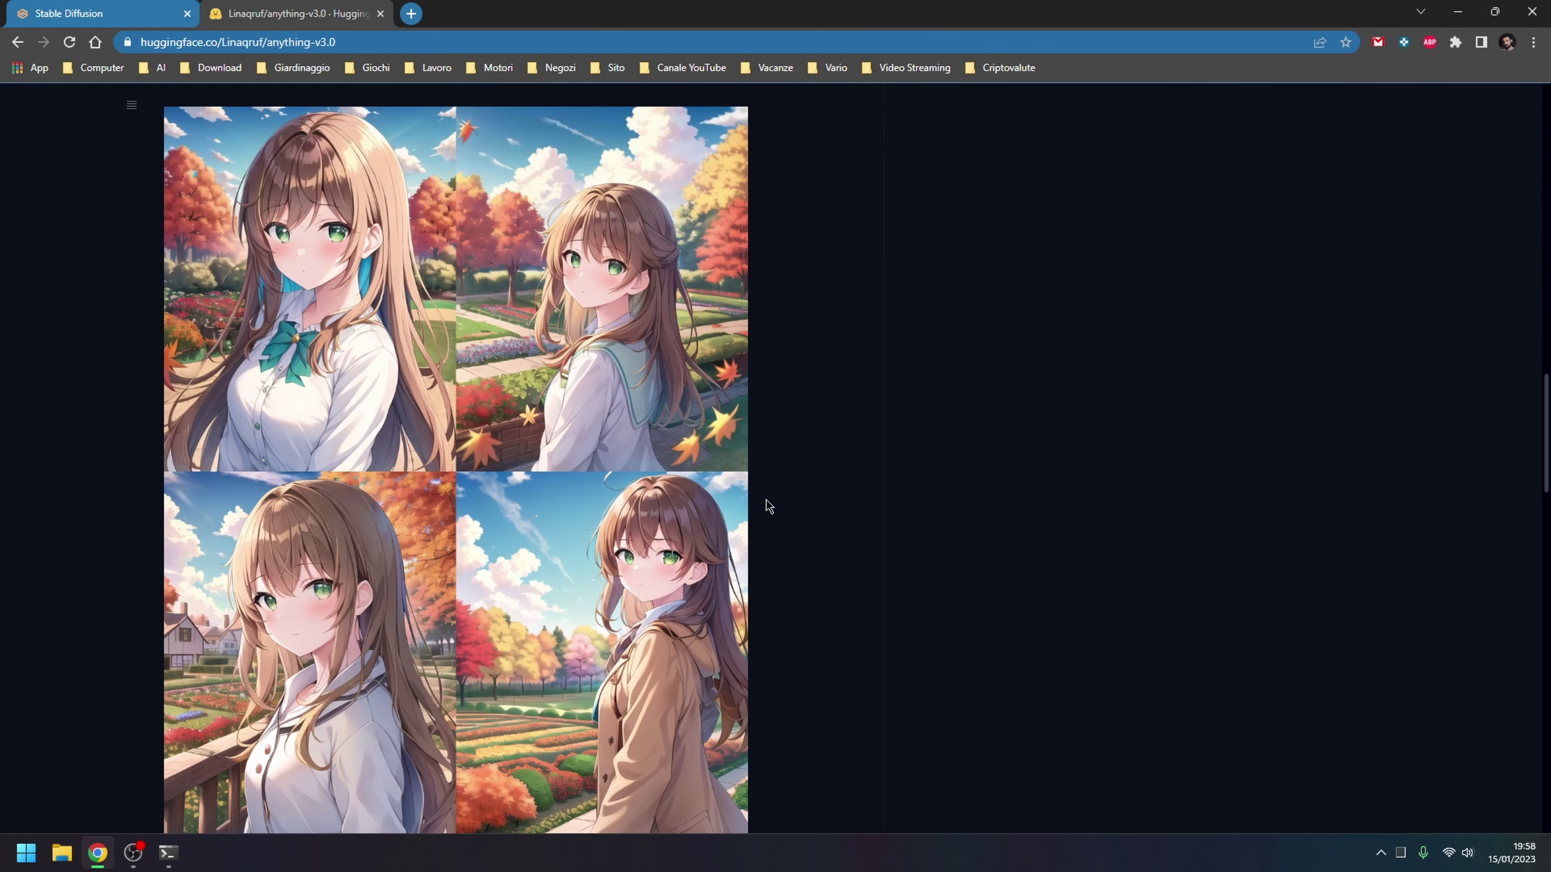
scroll(768, 505, up, 9)
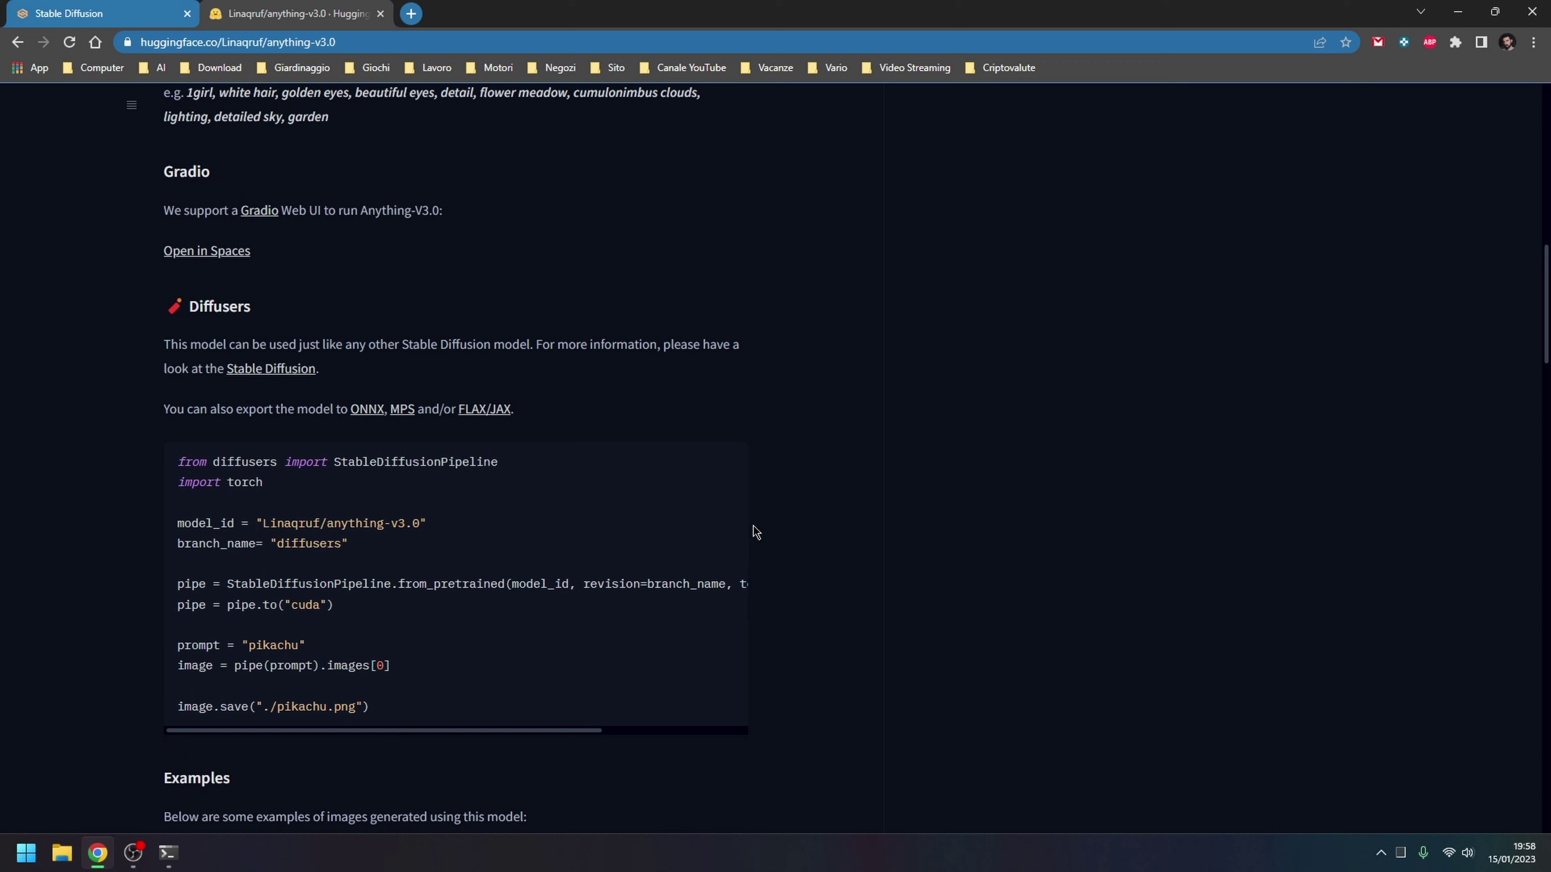
scroll(757, 532, down, 10)
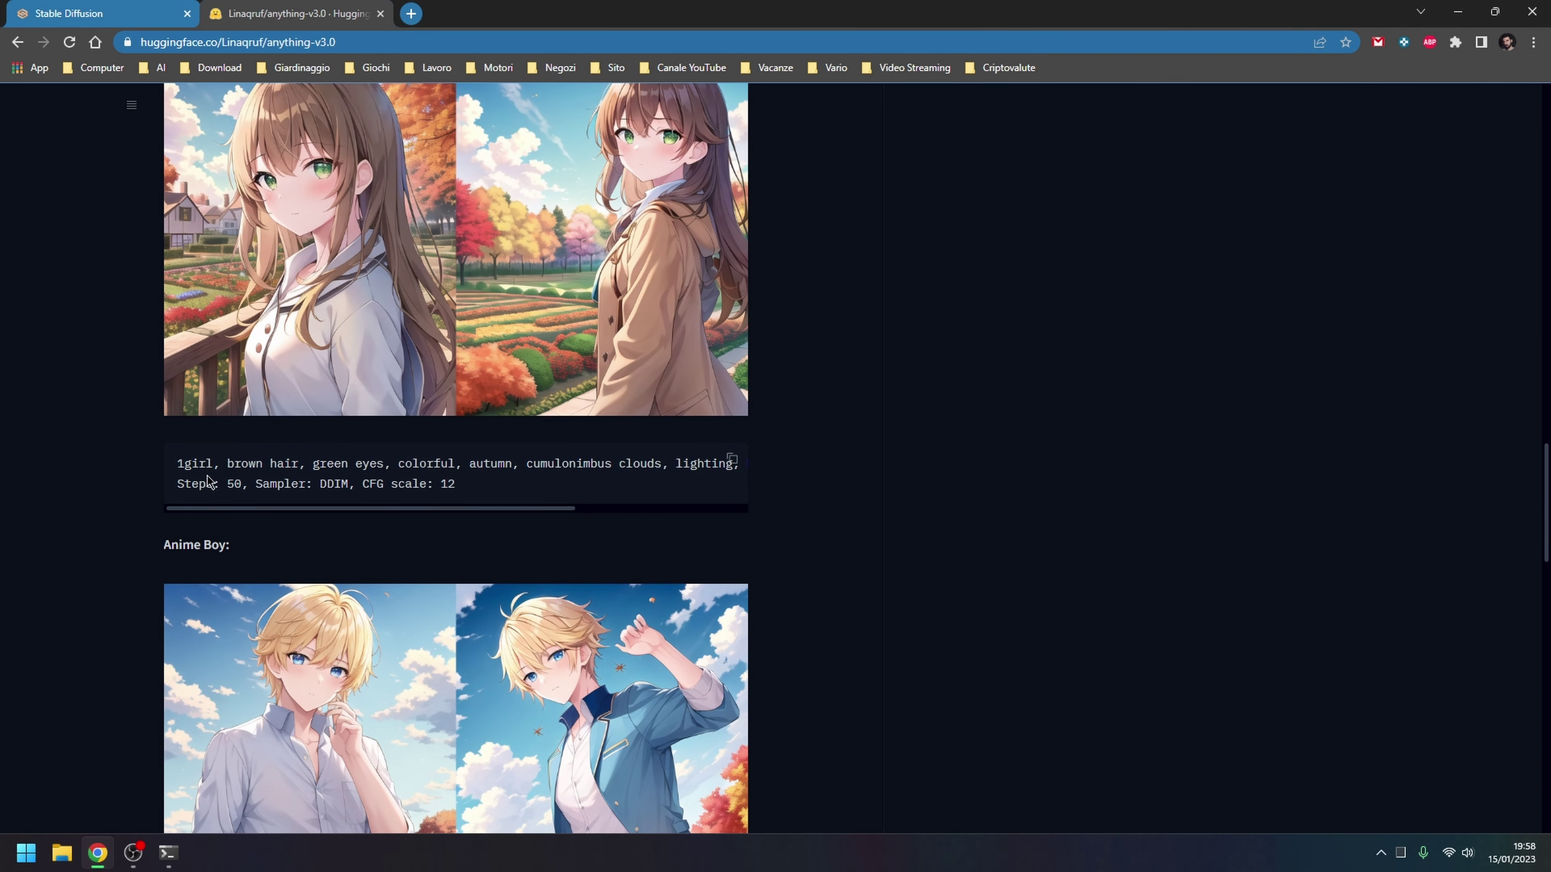
Set the txt2img sampling to DDIM with 50 steps, a CFG scale of 12 and a random seed
click(139, 6)
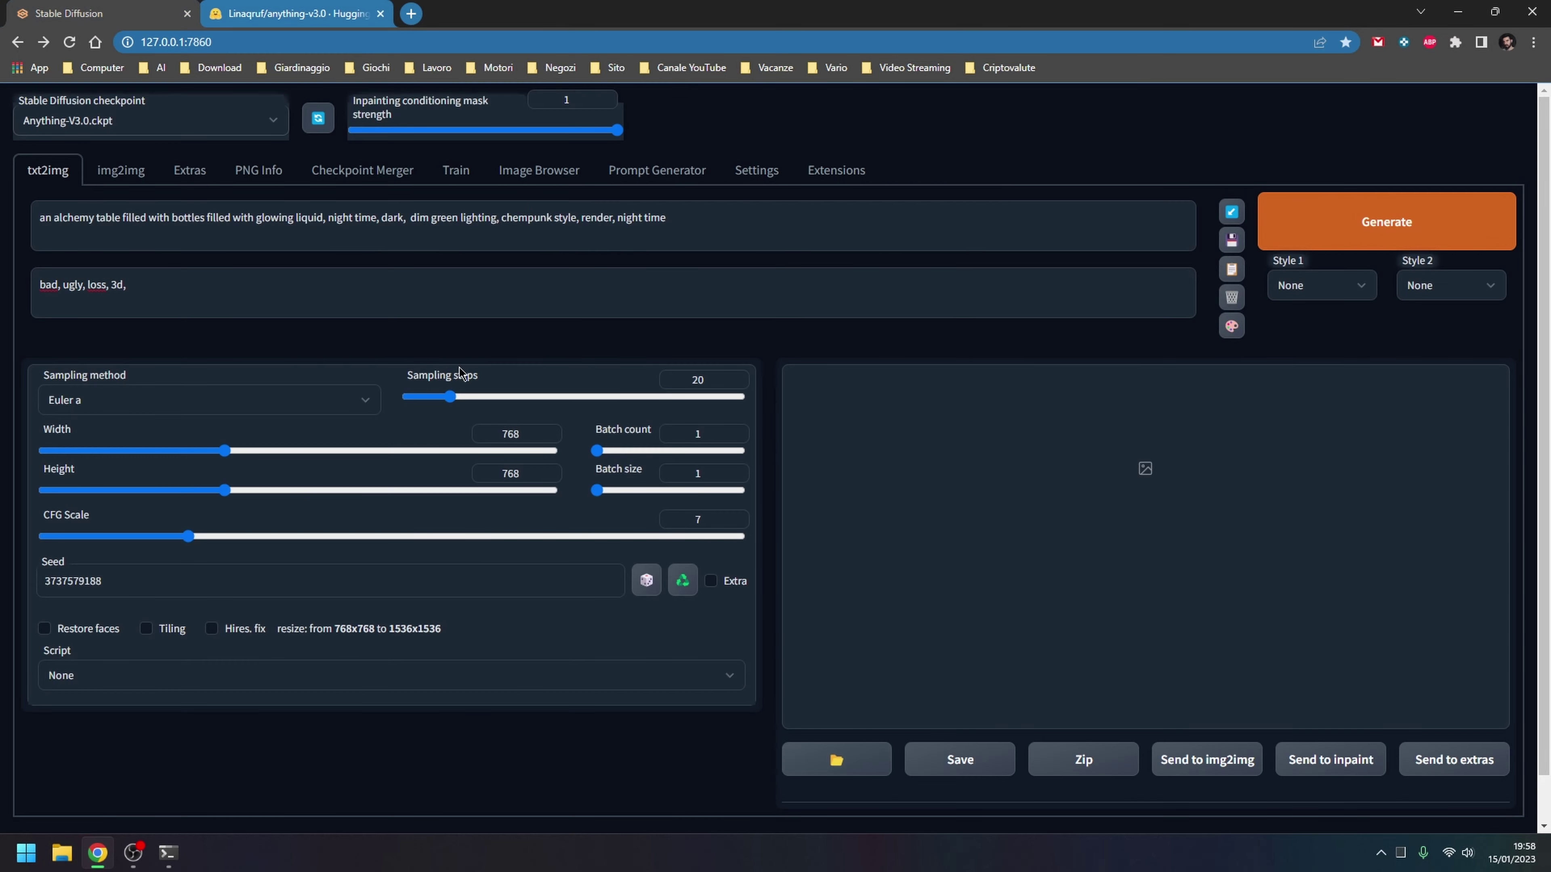
drag(450, 397, 528, 408)
click(323, 12)
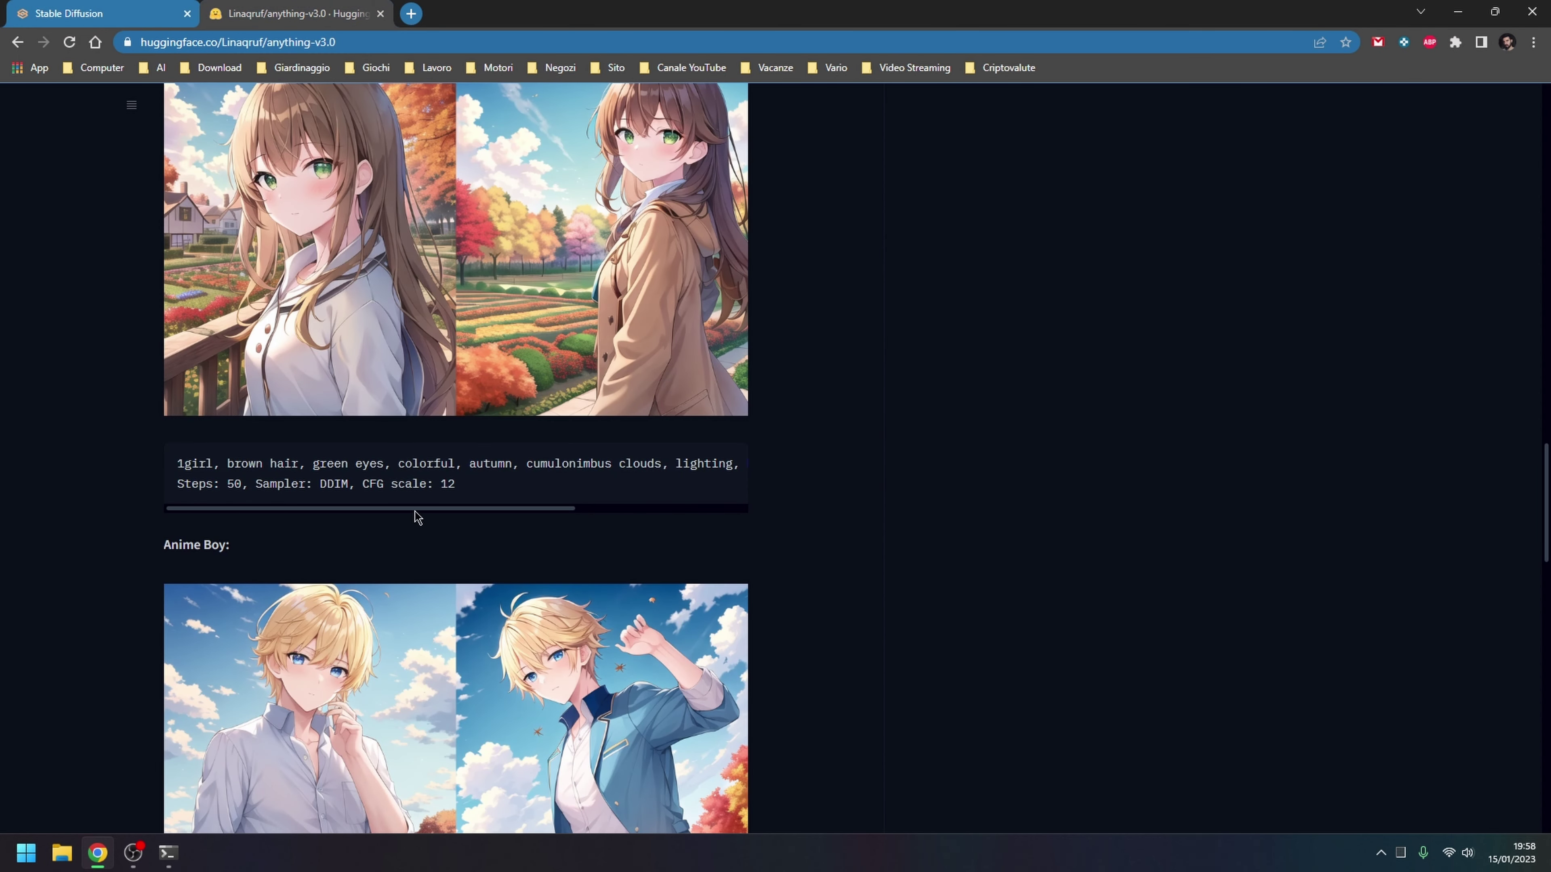
click(98, 13)
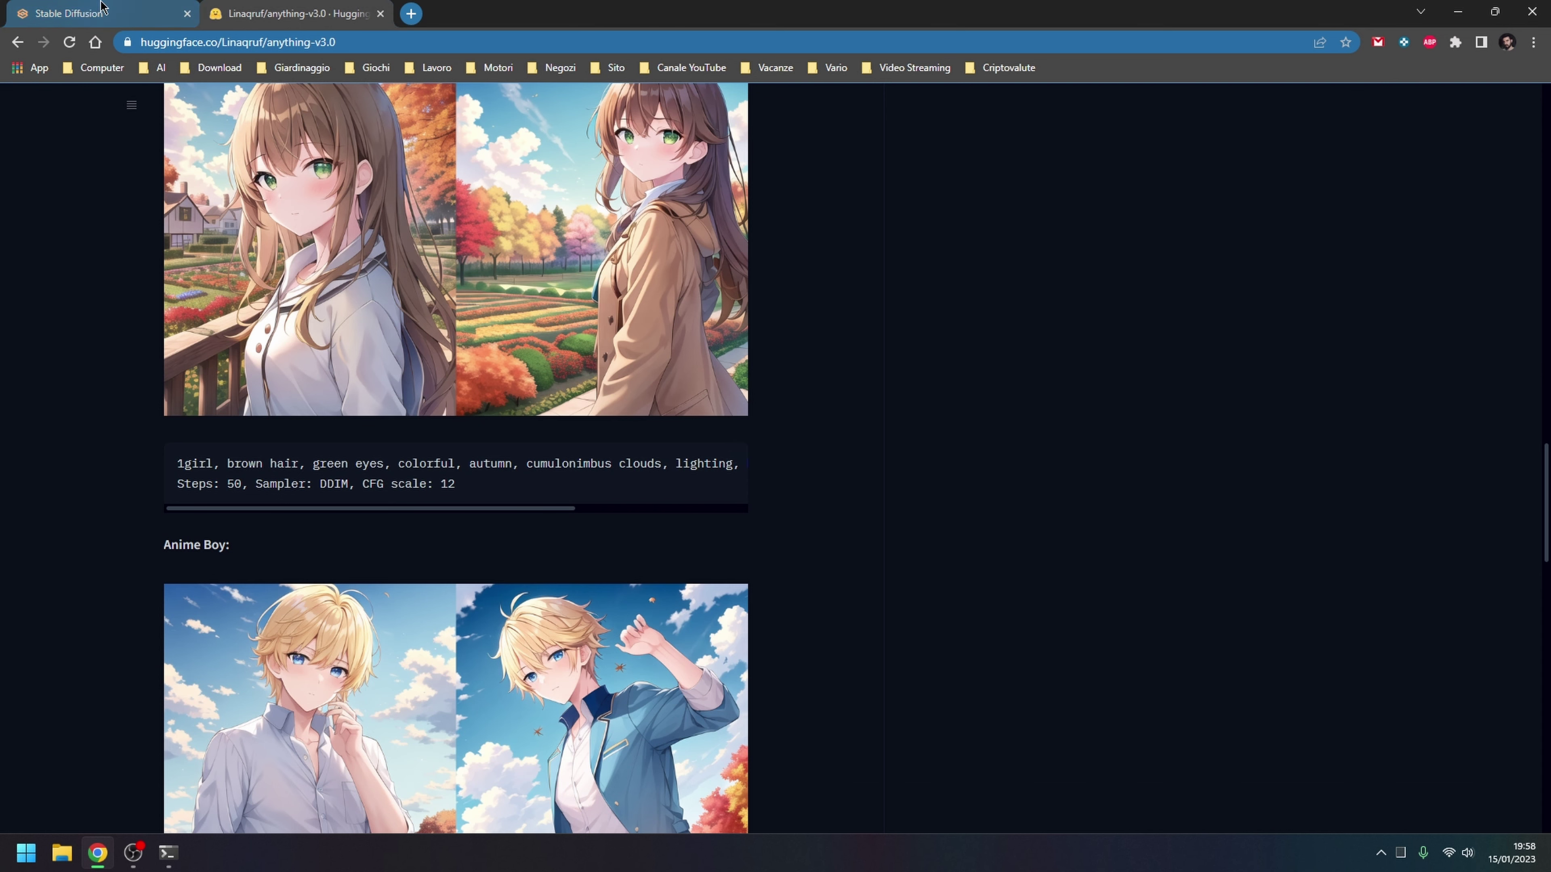
click(153, 400)
click(152, 684)
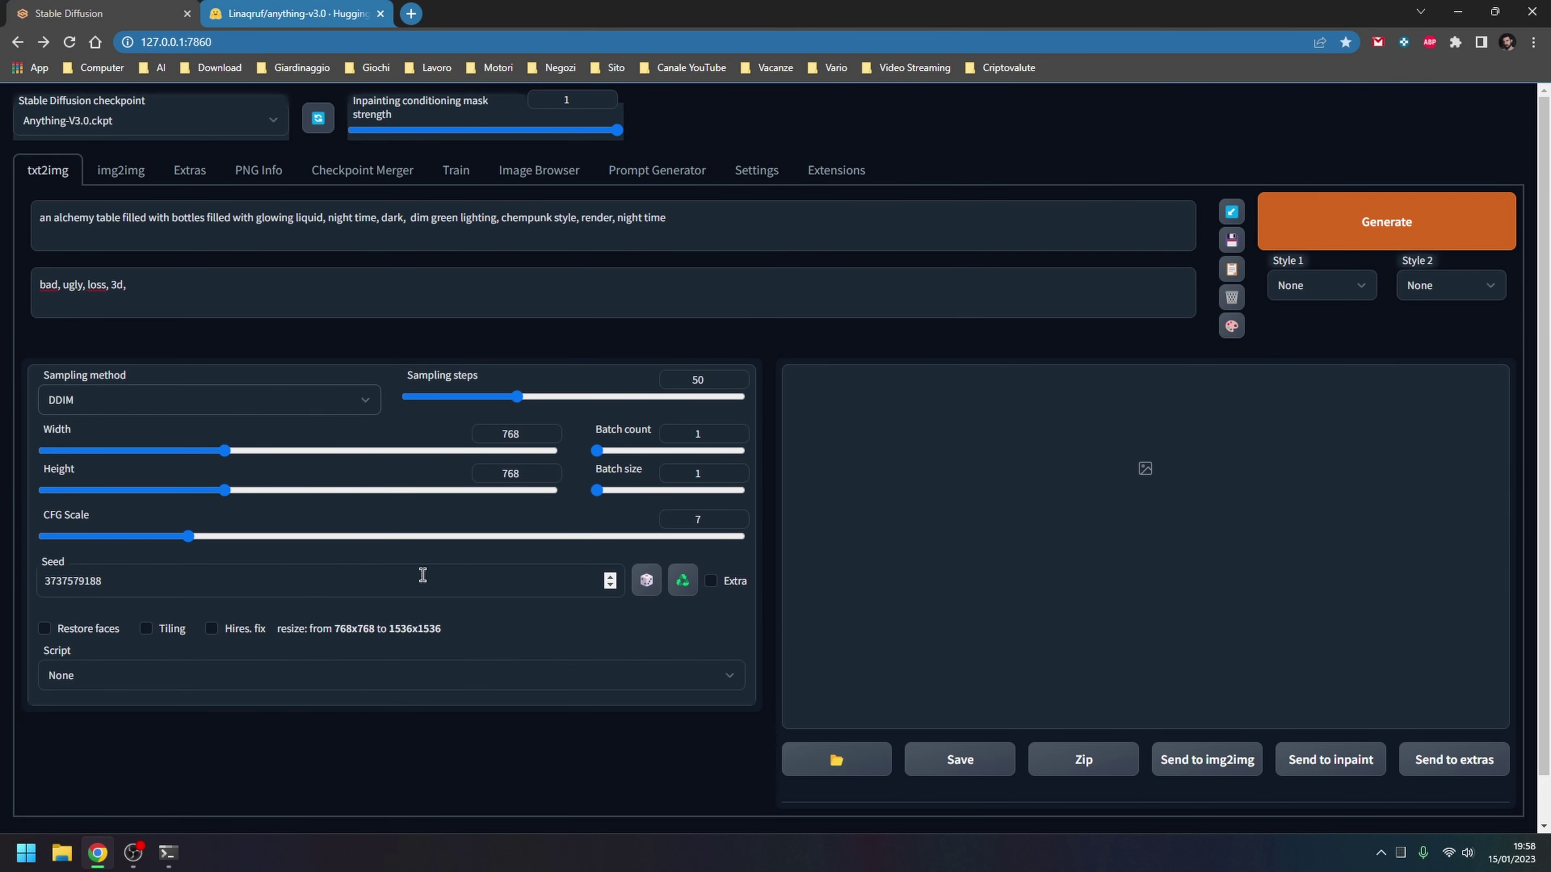
drag(185, 536, 307, 536)
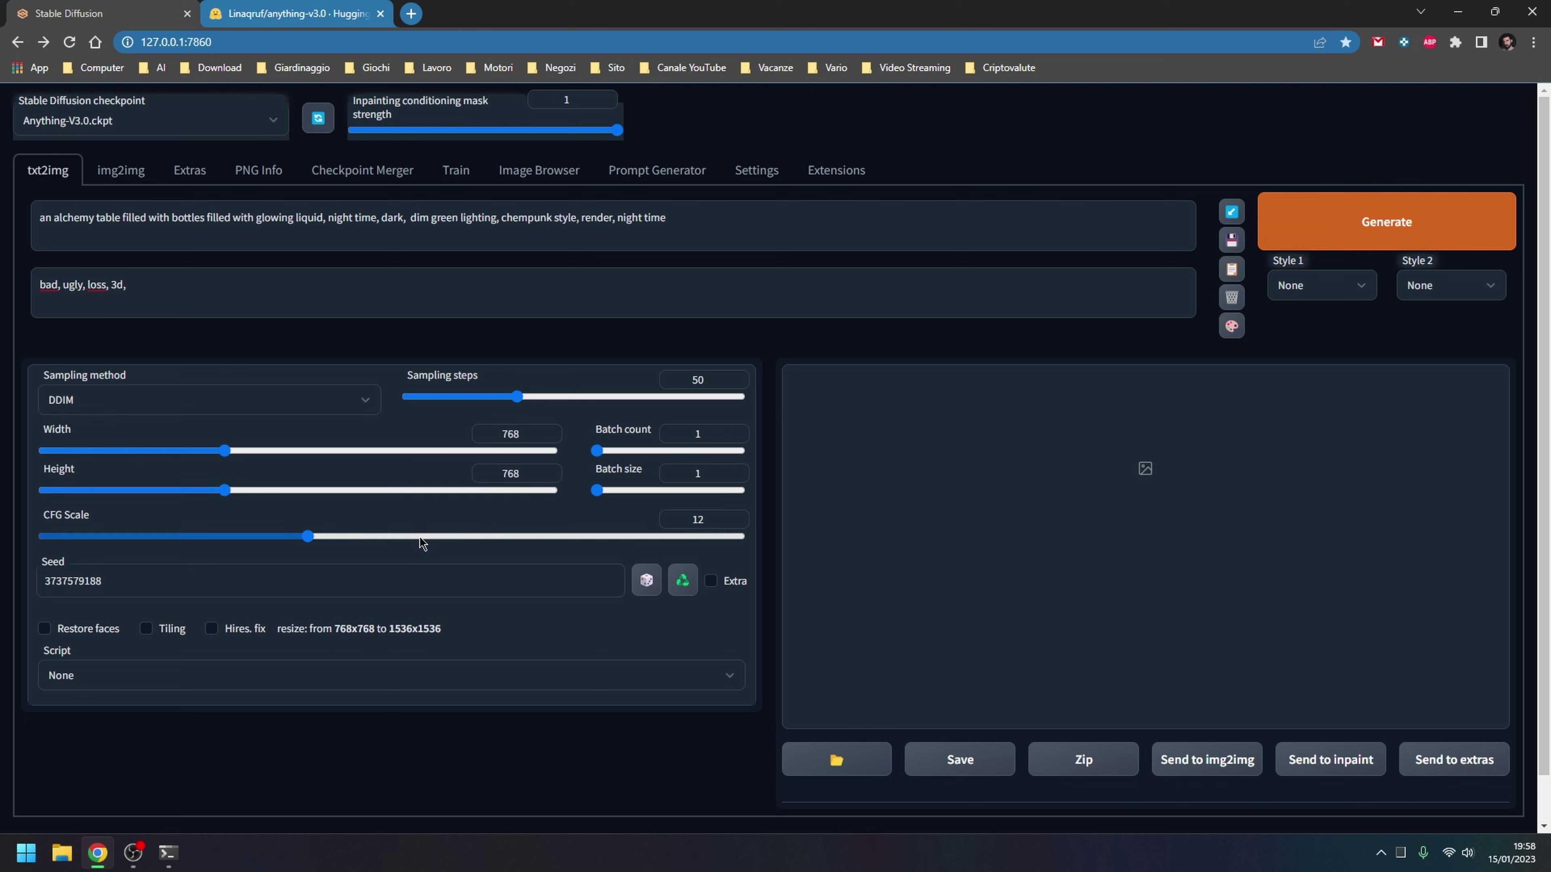
click(645, 580)
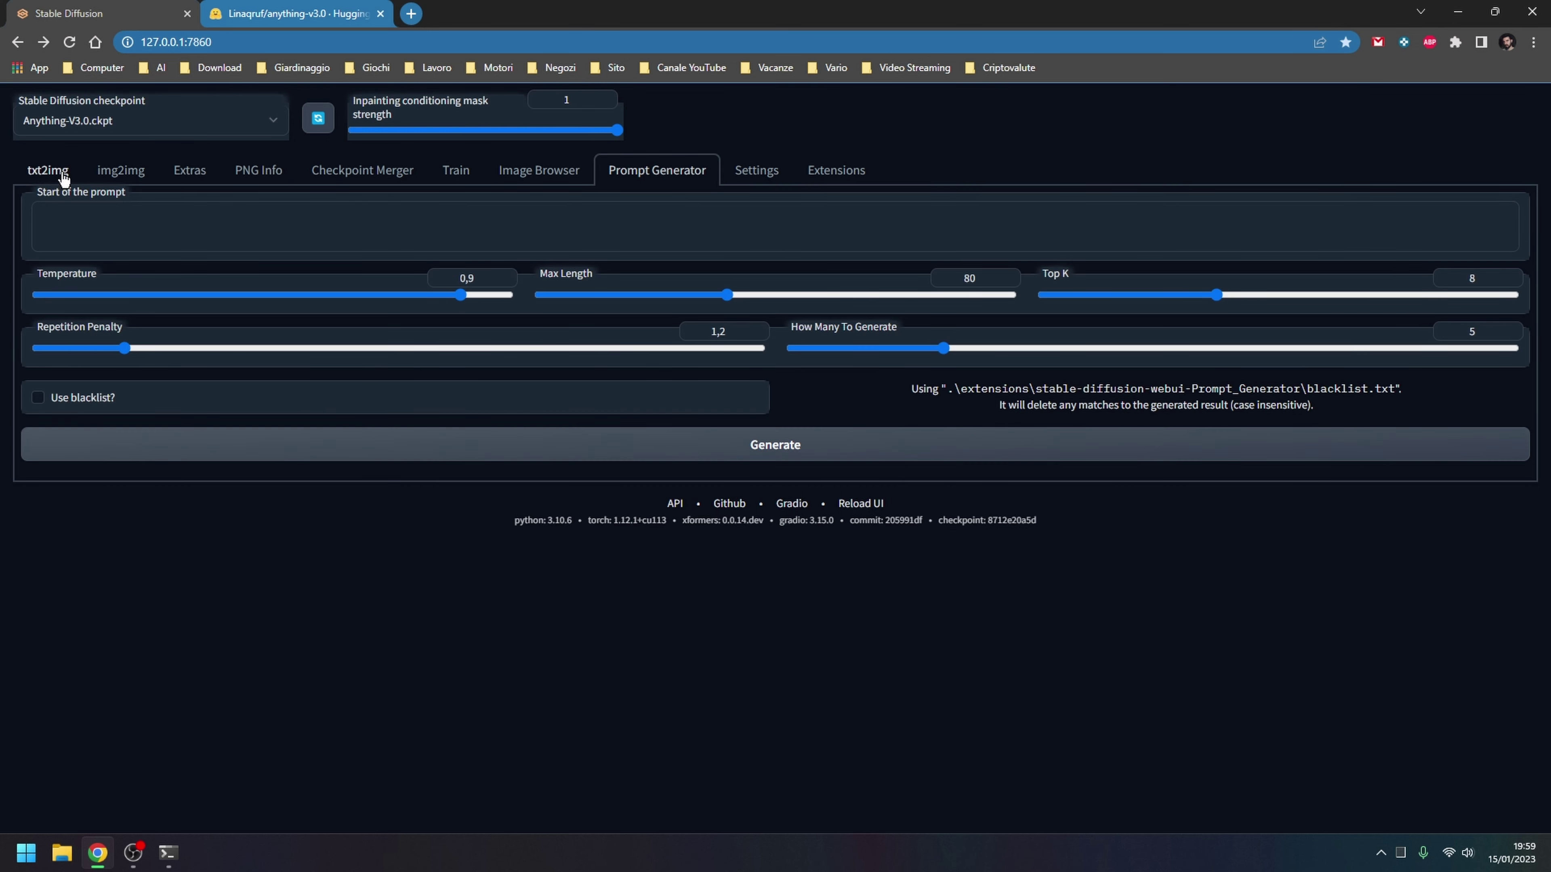
Replace the txt2img prompt with "1girl, brown hair, green eyes, colorful, autumn, cumulonimbus clouds, lighting, blue sky, falling leaves, garden"
click(53, 175)
click(235, 248)
text(1girl, brown hair, green eyes, colorful, autumn, cumulonimbus clouds, lighting, blue sky, falling leaves, garden)
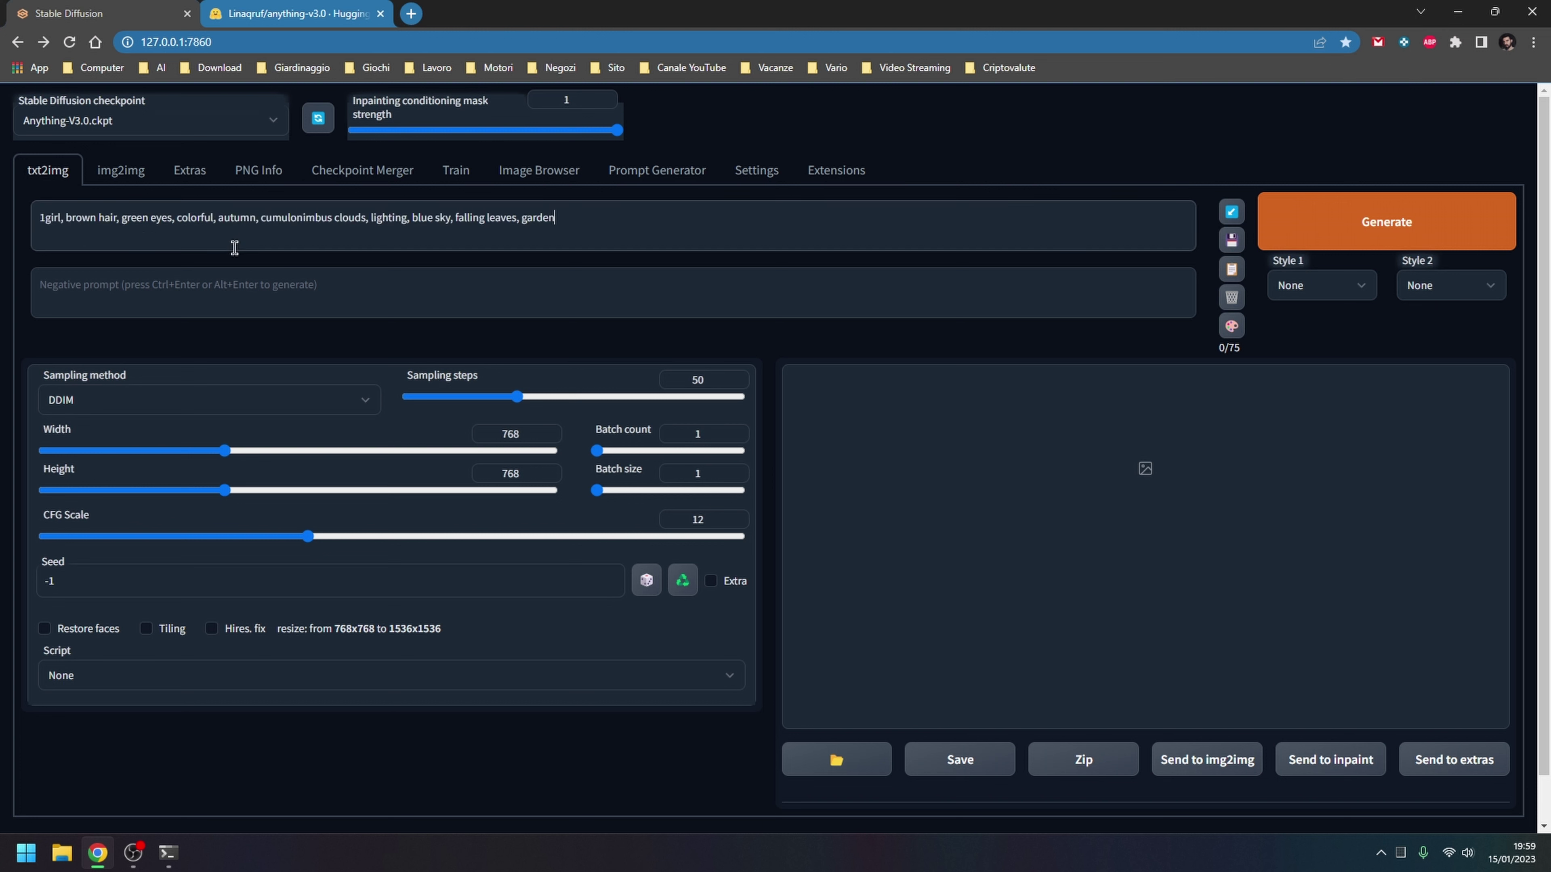
click(241, 289)
Check the loaded textual inversion embeddings in the Stable Diffusion console and revisit the anything-v3.0 page on Hugging Face
click(168, 853)
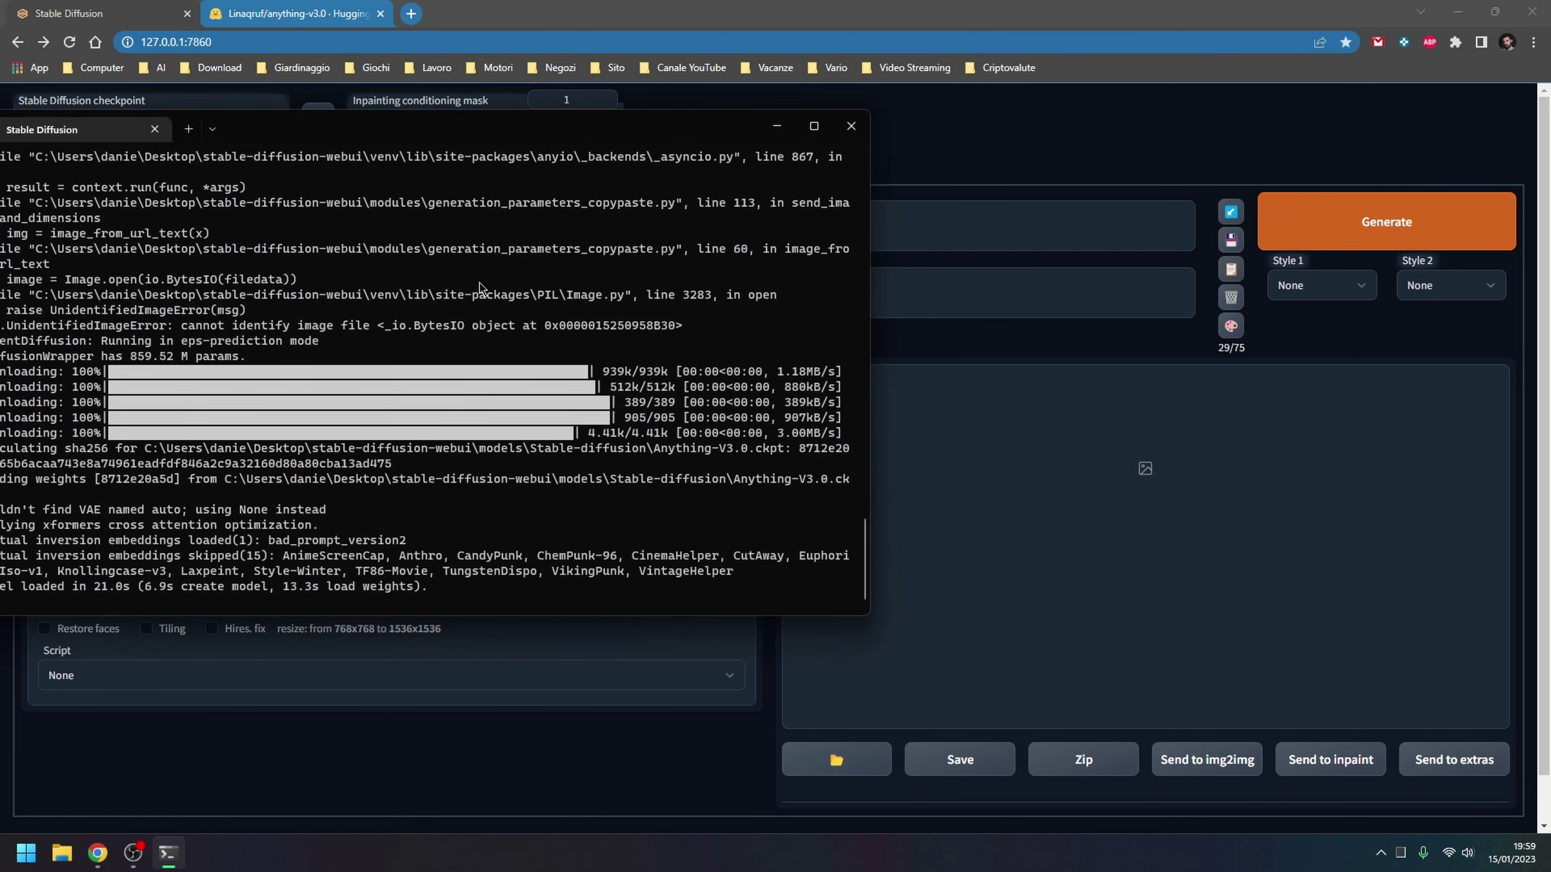
drag(512, 129, 809, 127)
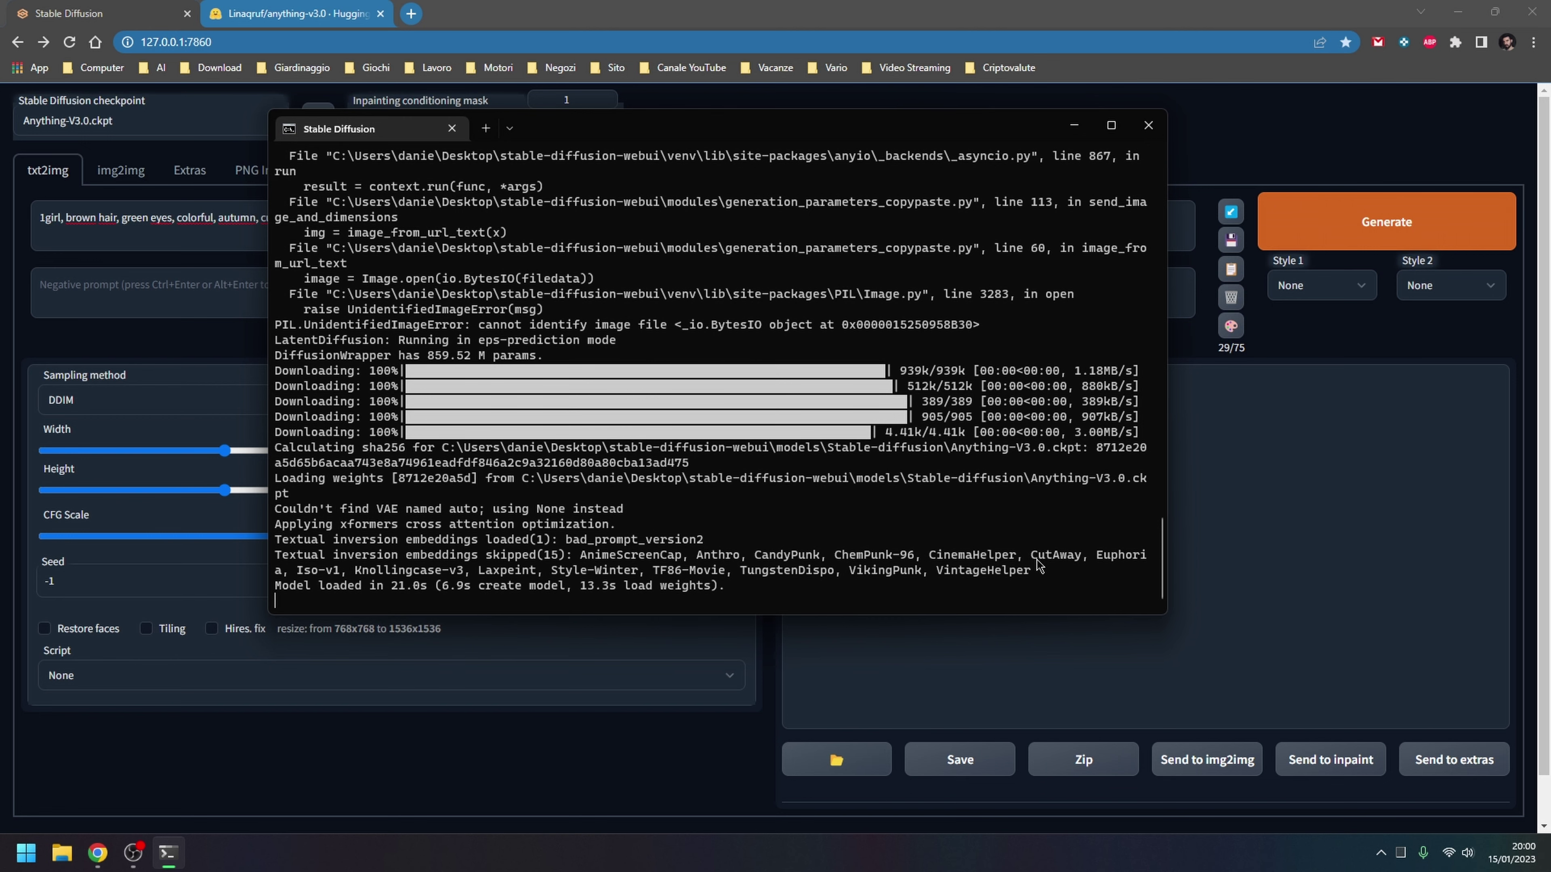
click(293, 13)
scroll(1429, 438, up, 3)
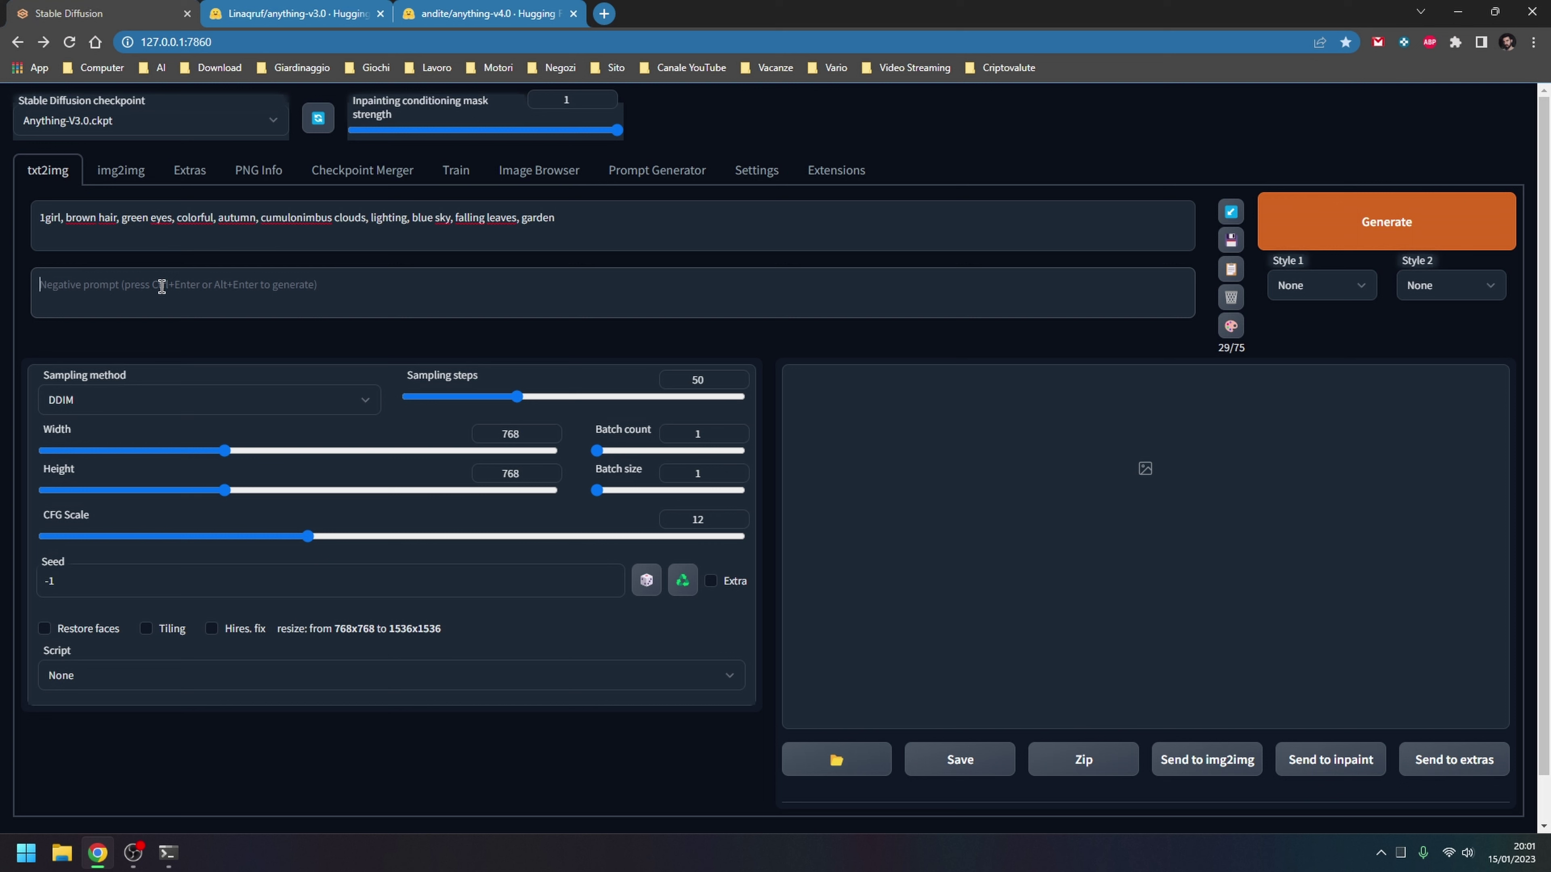
Generate an image with the negative prompt "bad_prompt:0.8" and inspect it at full size
text(bad_prompt:0.8)
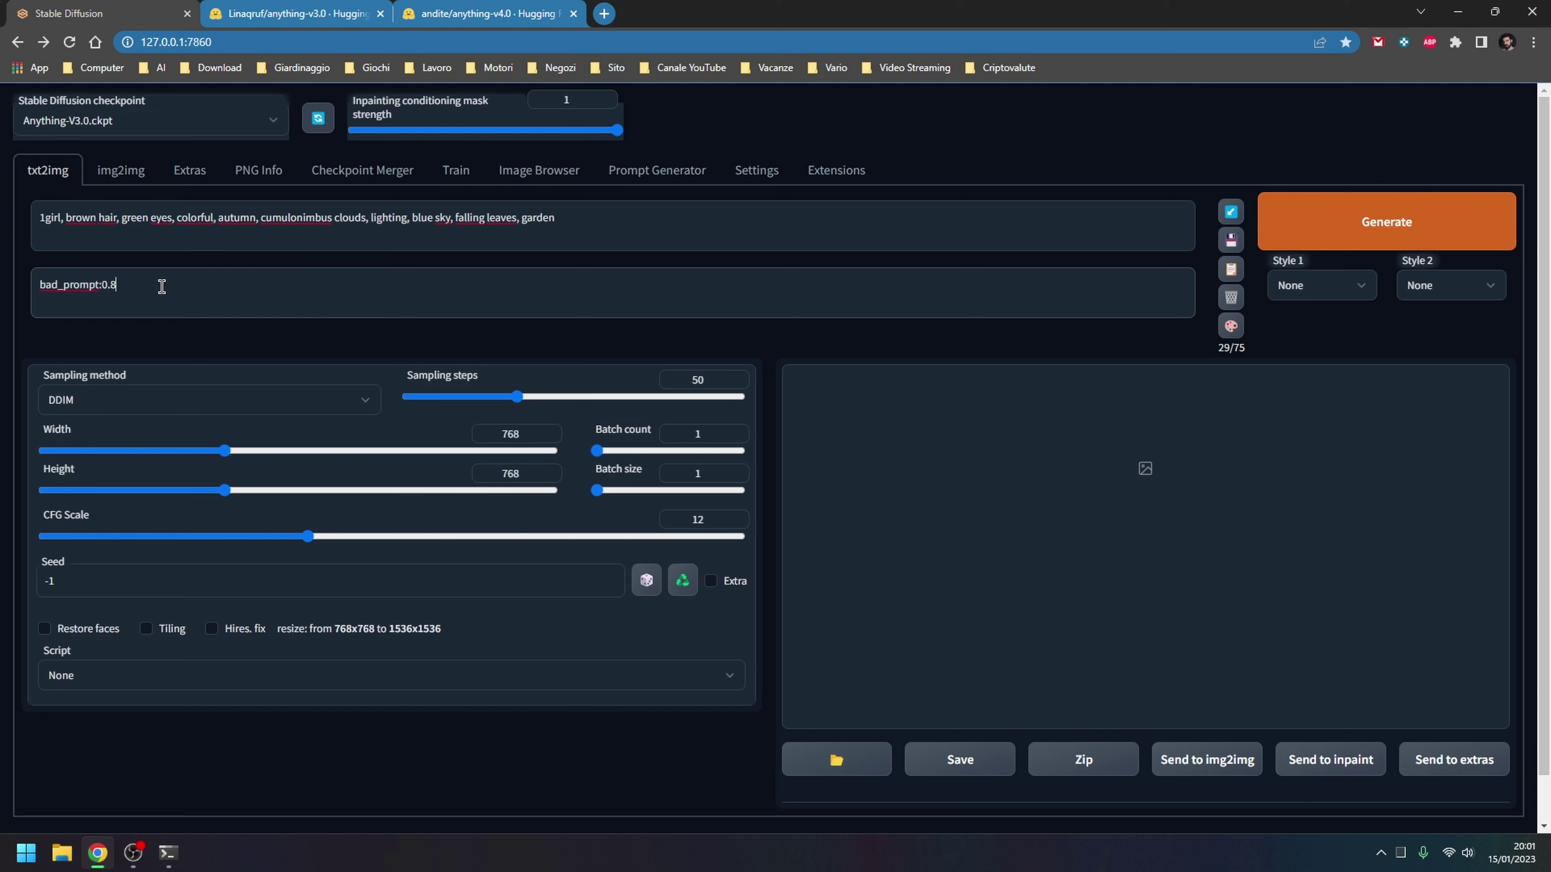
click(1432, 232)
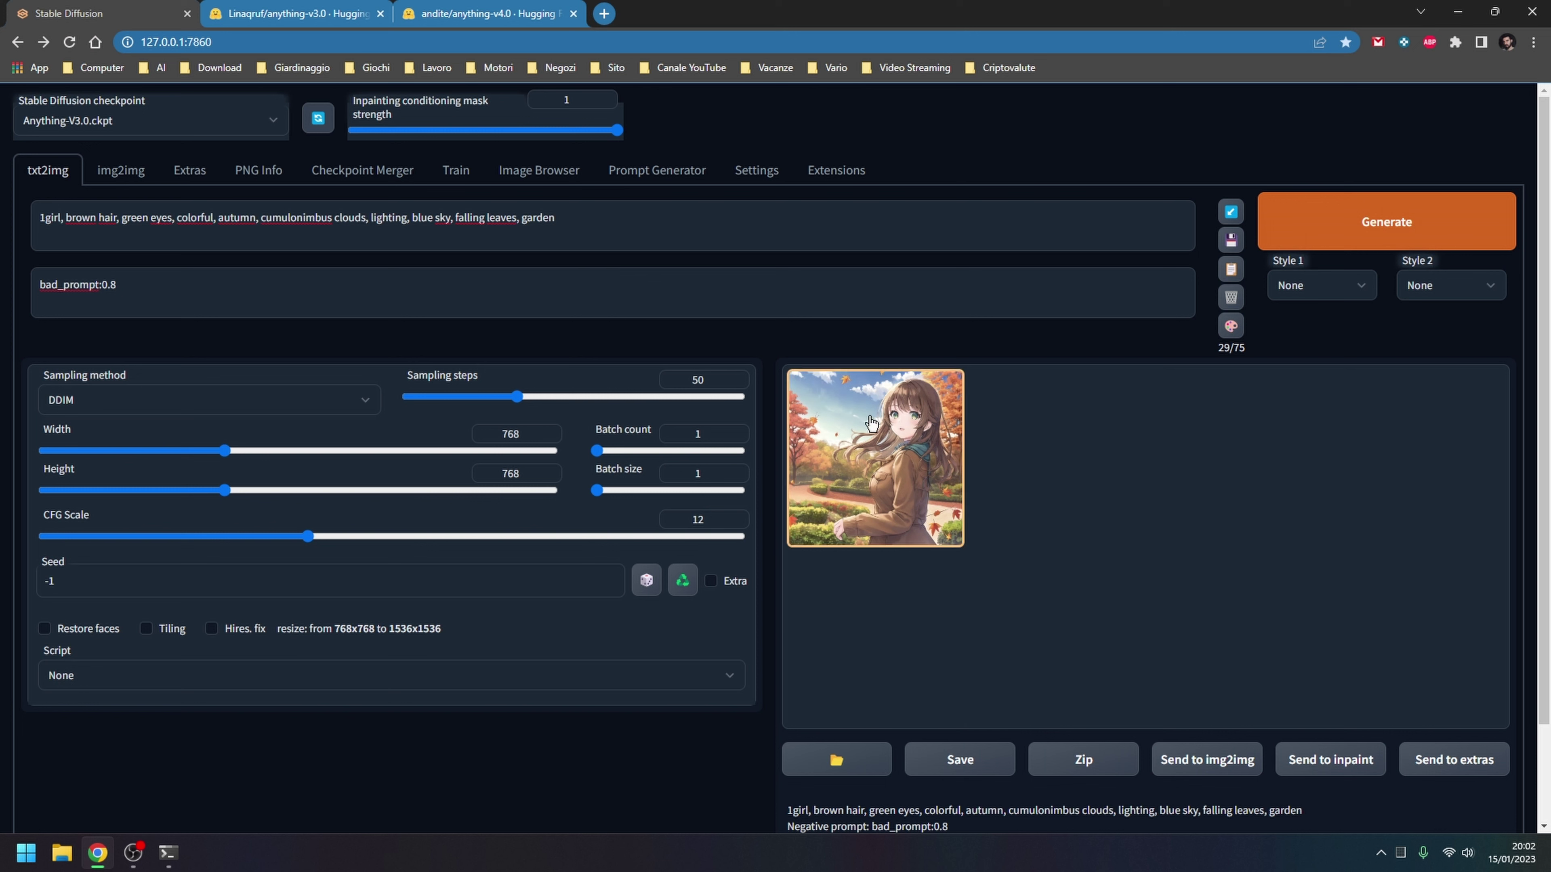
click(874, 435)
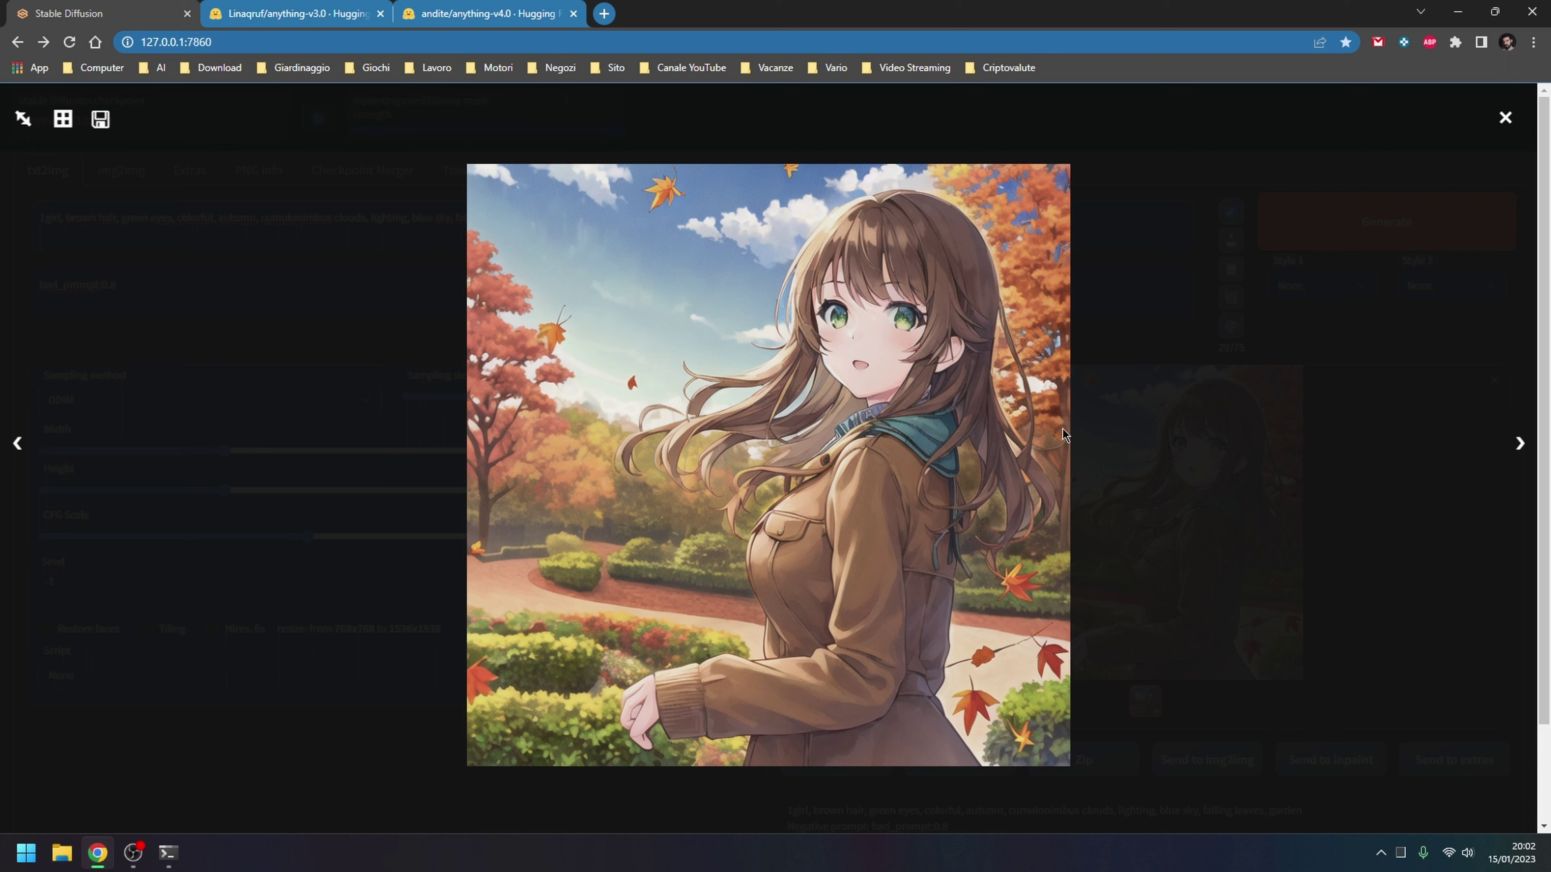
click(1504, 117)
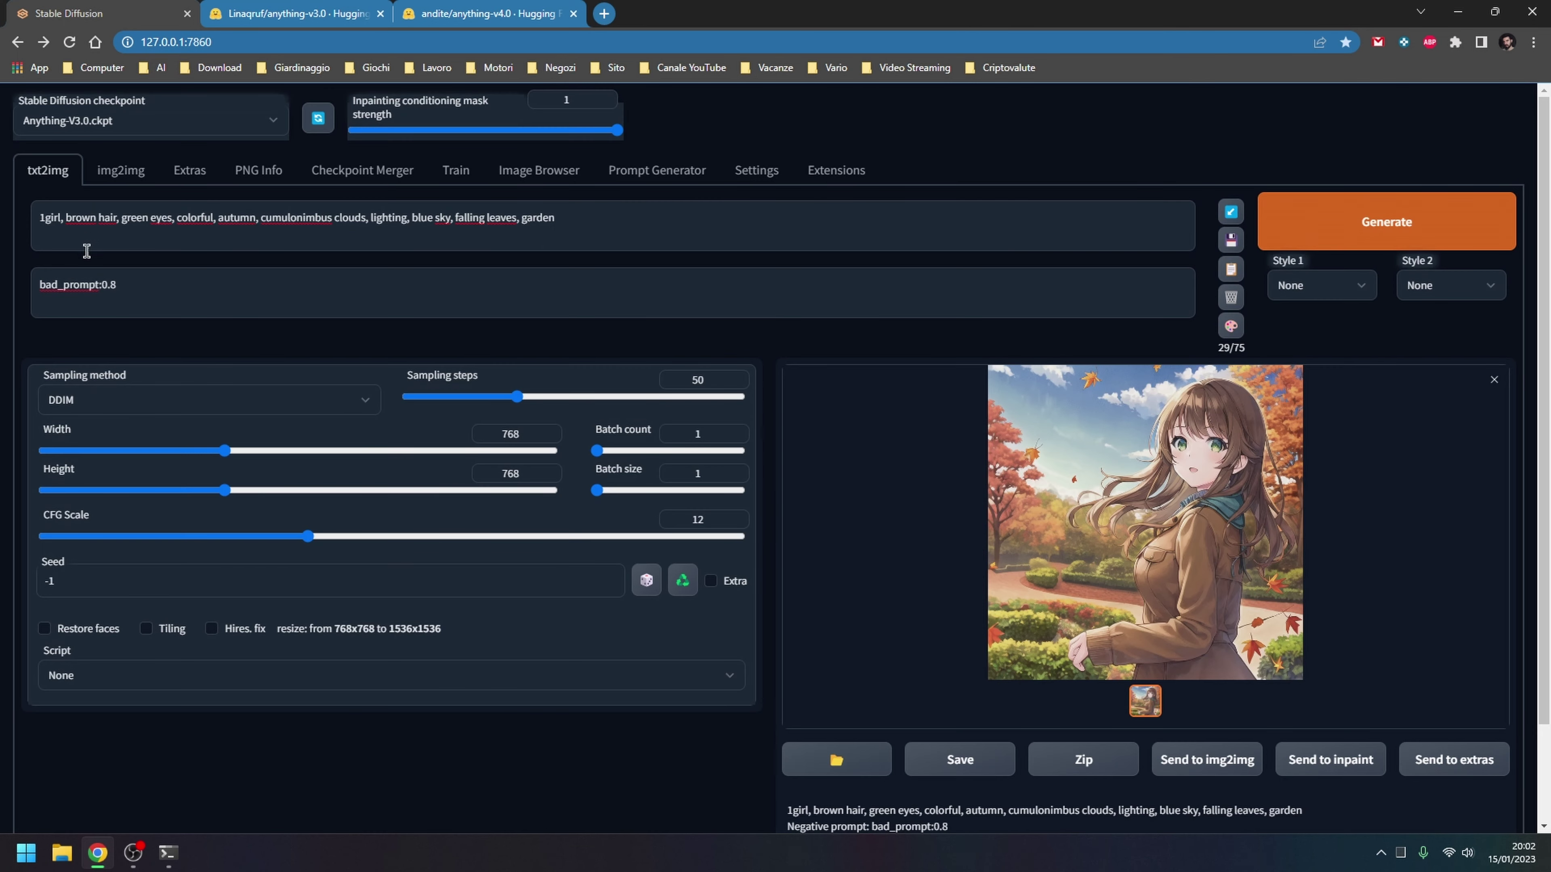
click(662, 226)
Load the Protogen-v2.2-Anime.safetensors checkpoint and set the CFG scale to 7.5 with Euler a as the sampling method
click(252, 122)
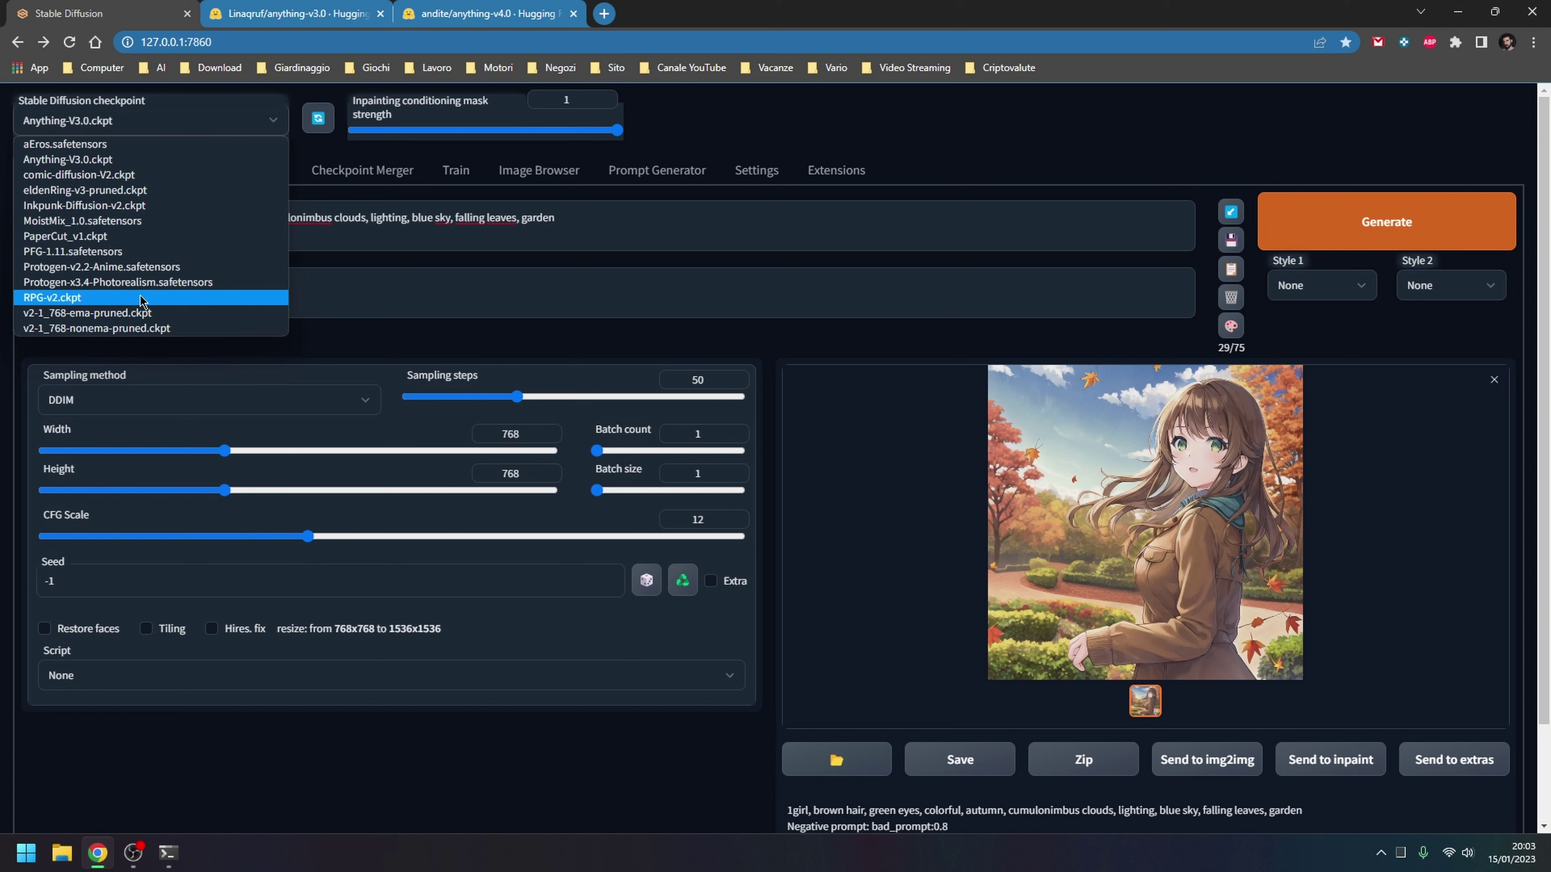
click(178, 270)
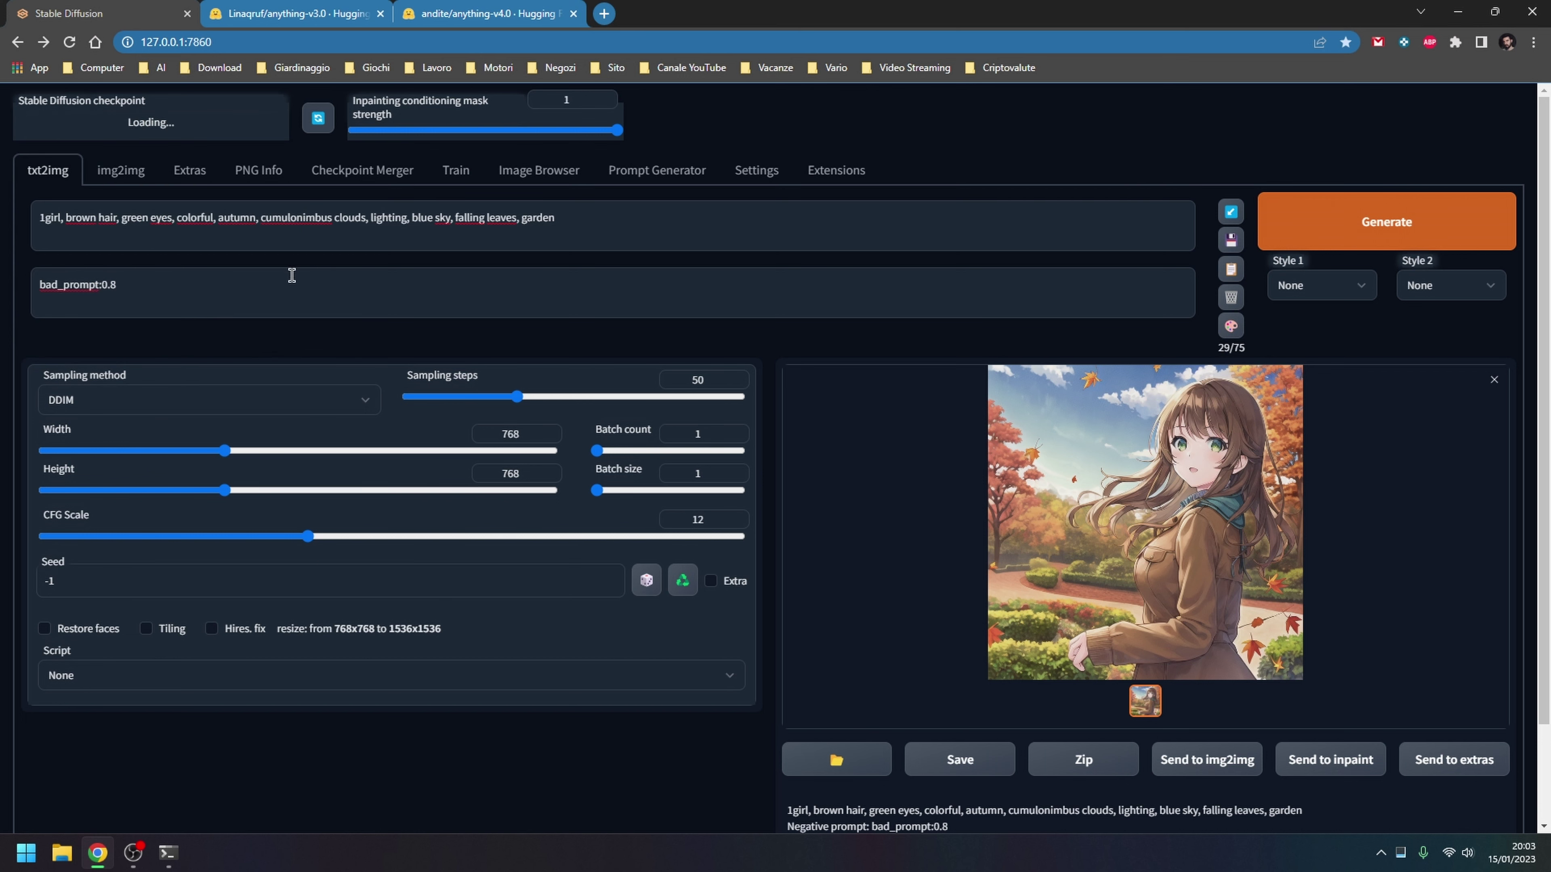
click(168, 853)
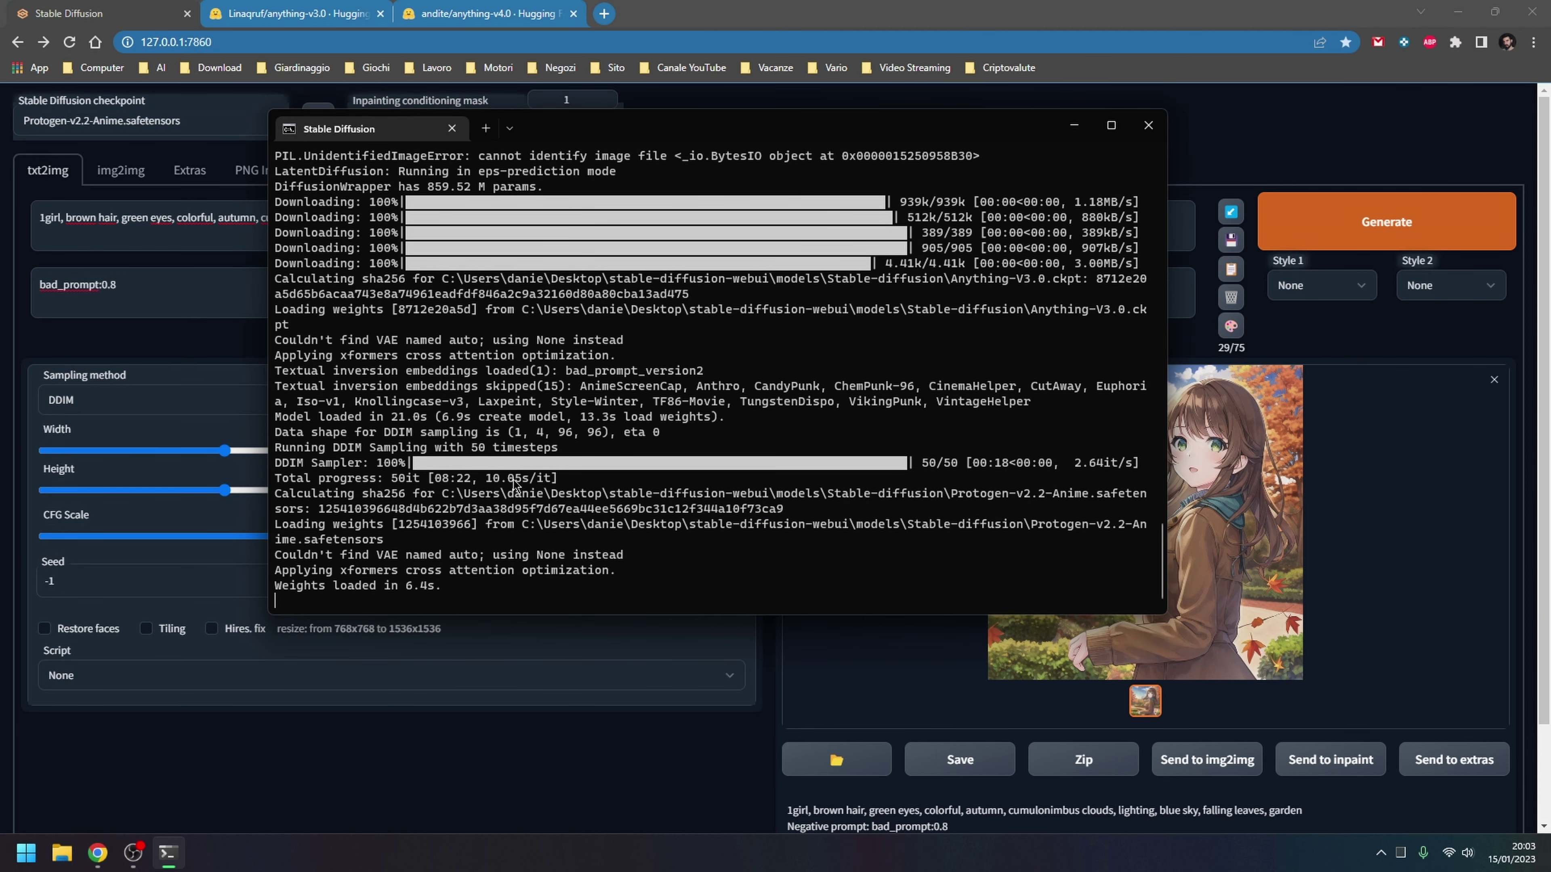
key(alt+Tab)
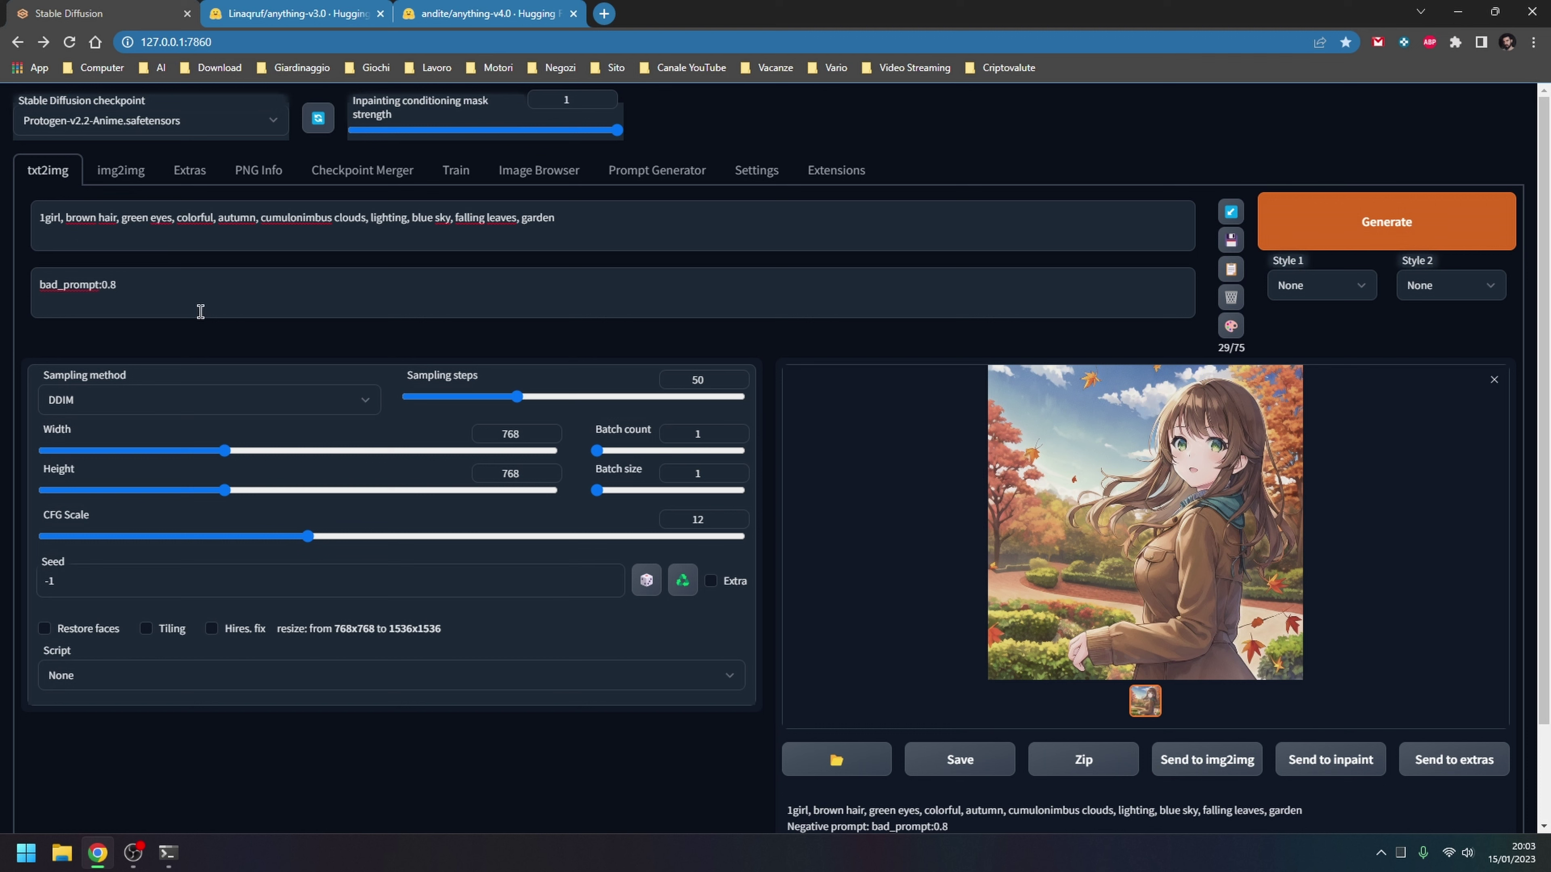
drag(308, 536, 200, 549)
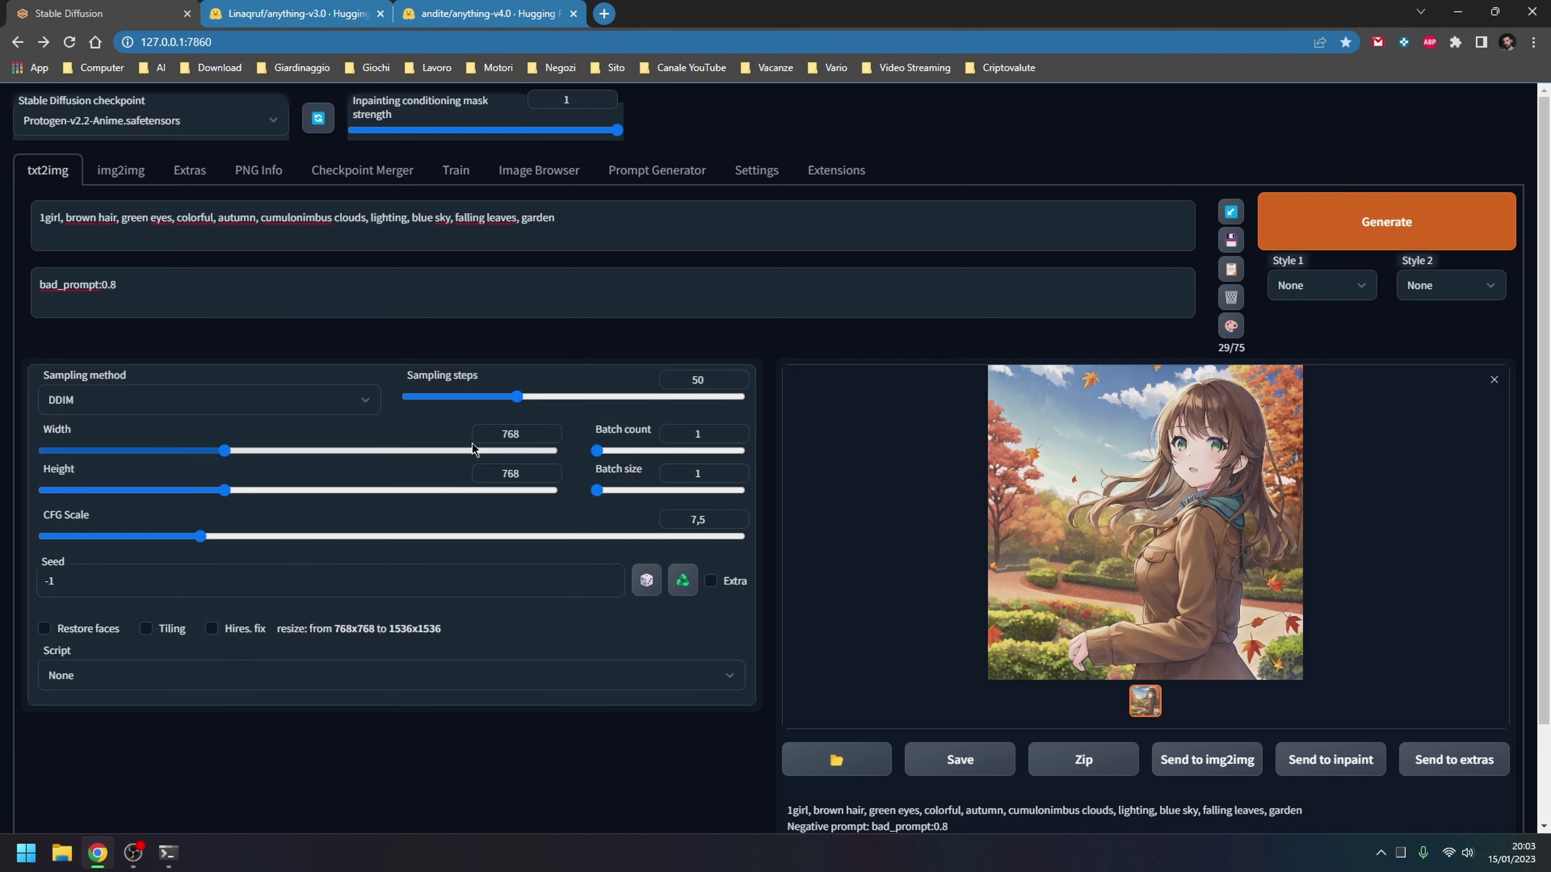
click(263, 426)
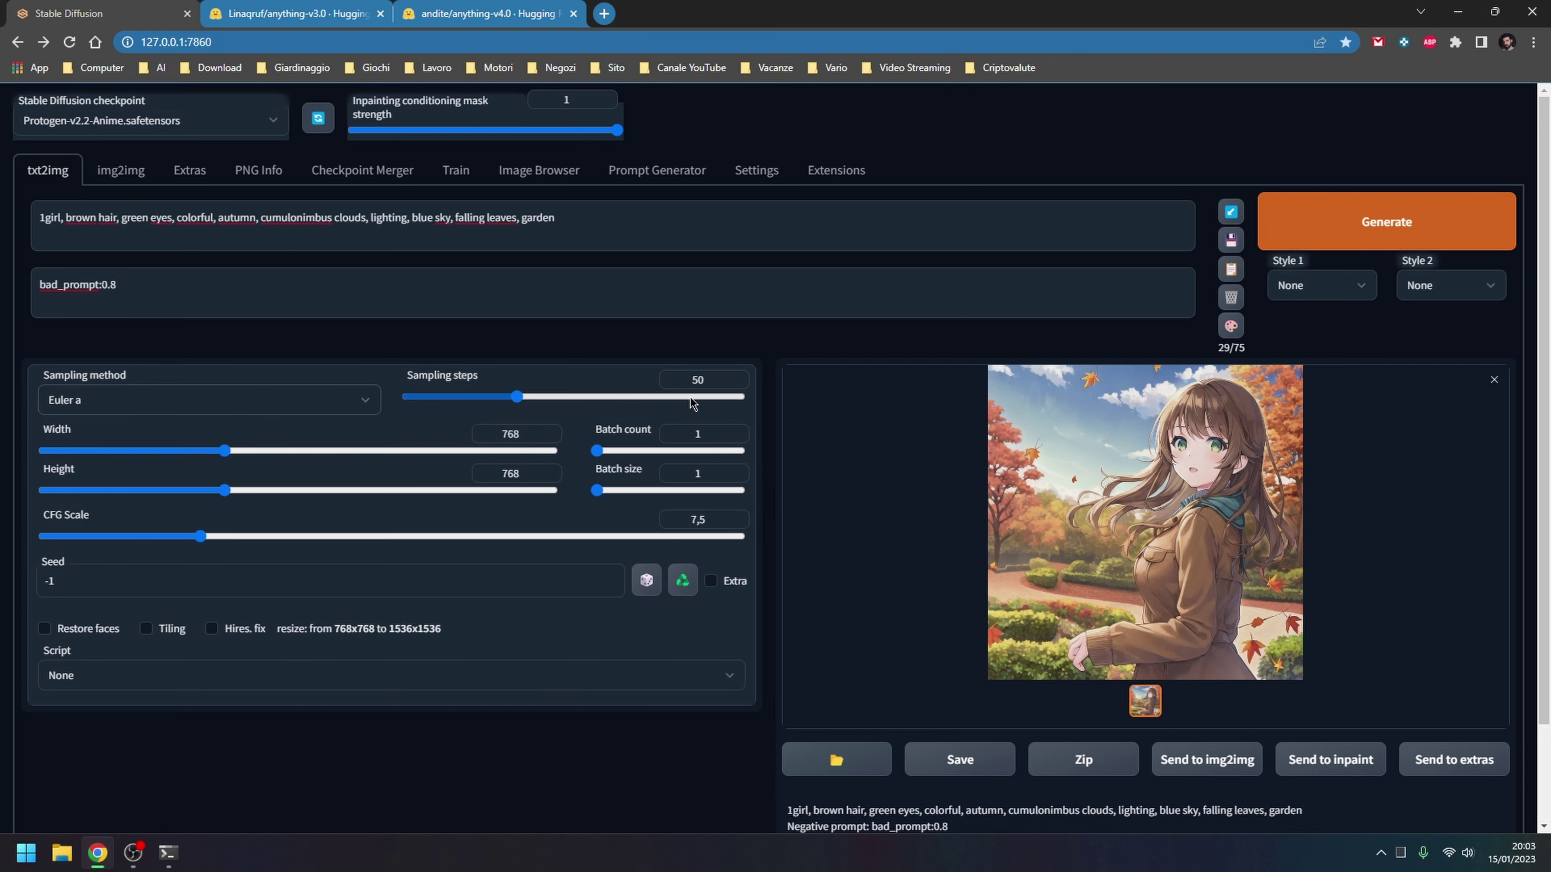
Remove the leading "1" from the prompt and generate a new image
drag(45, 214, 24, 211)
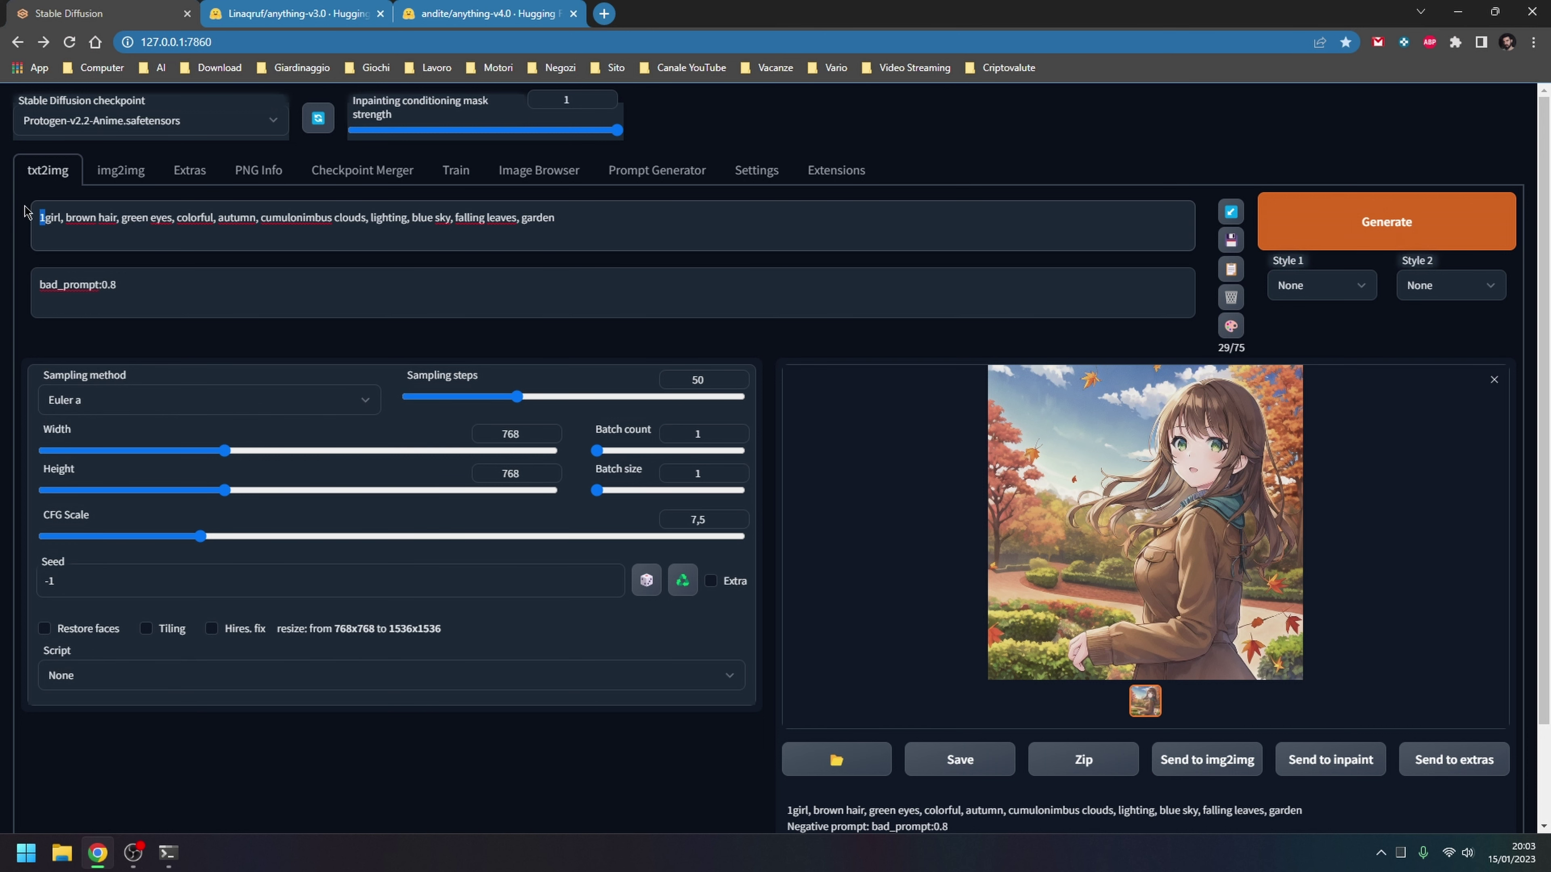
key(BackSpace)
key(ctrl+Return)
Close both Hugging Face pages and look through the available Stable Diffusion checkpoints
click(573, 13)
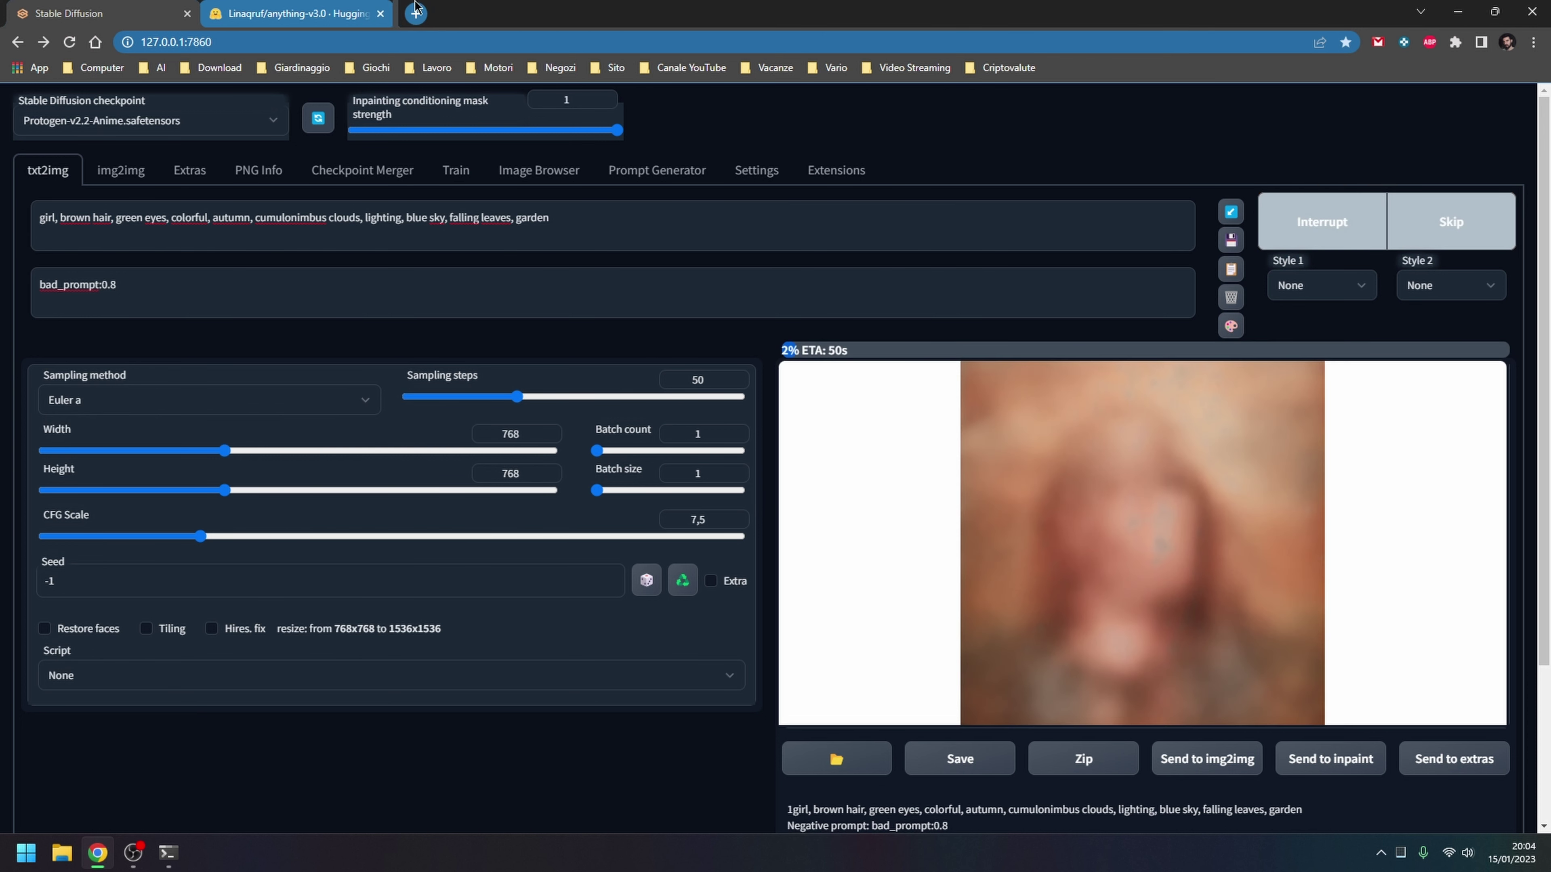
middle_click(324, 7)
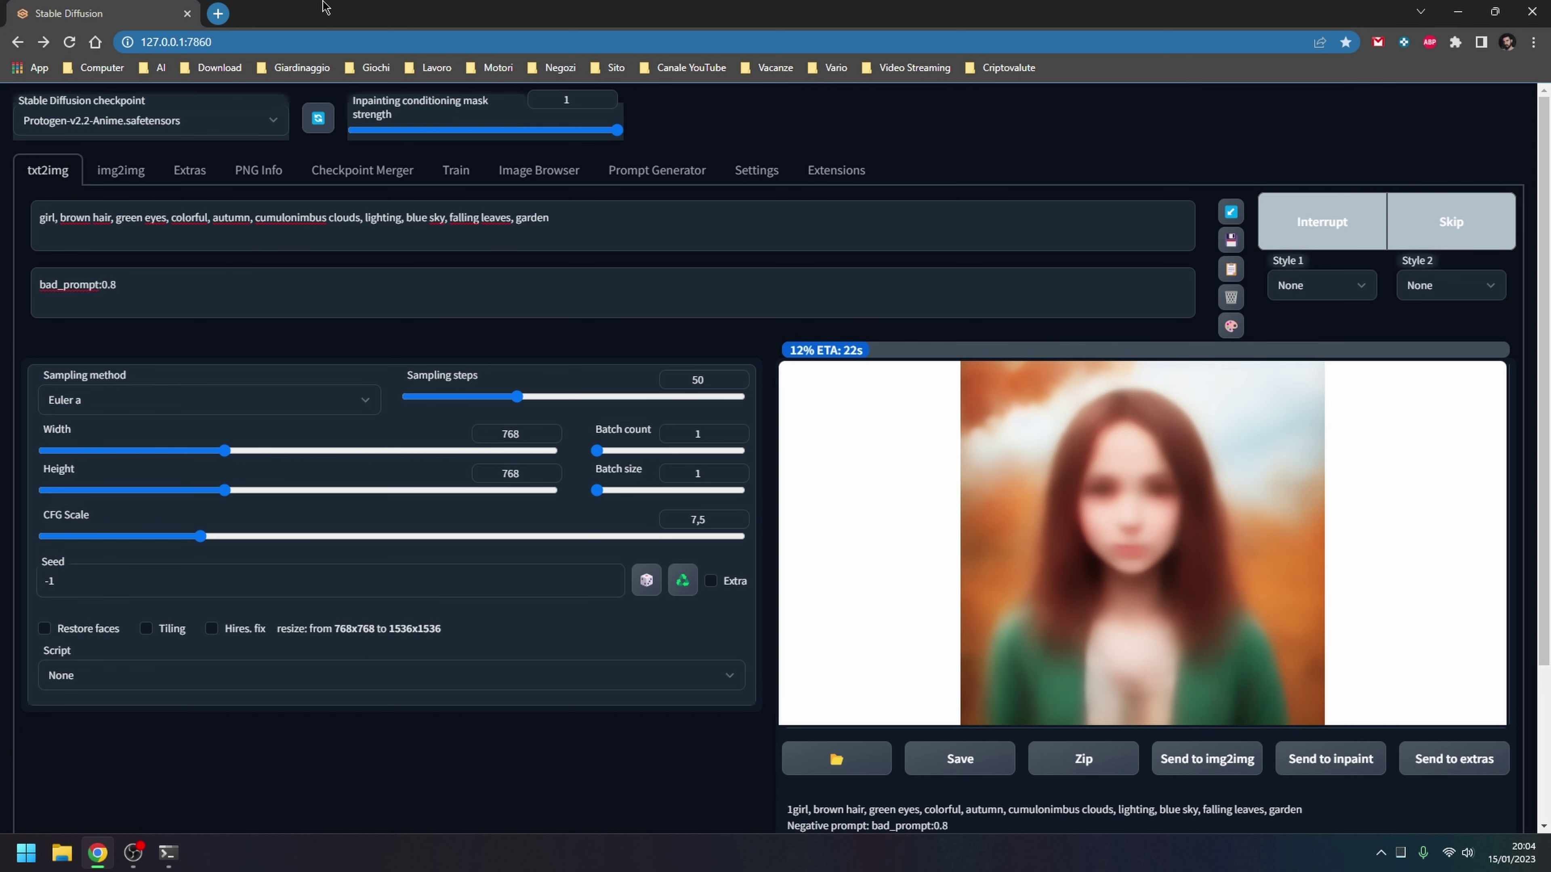
click(220, 122)
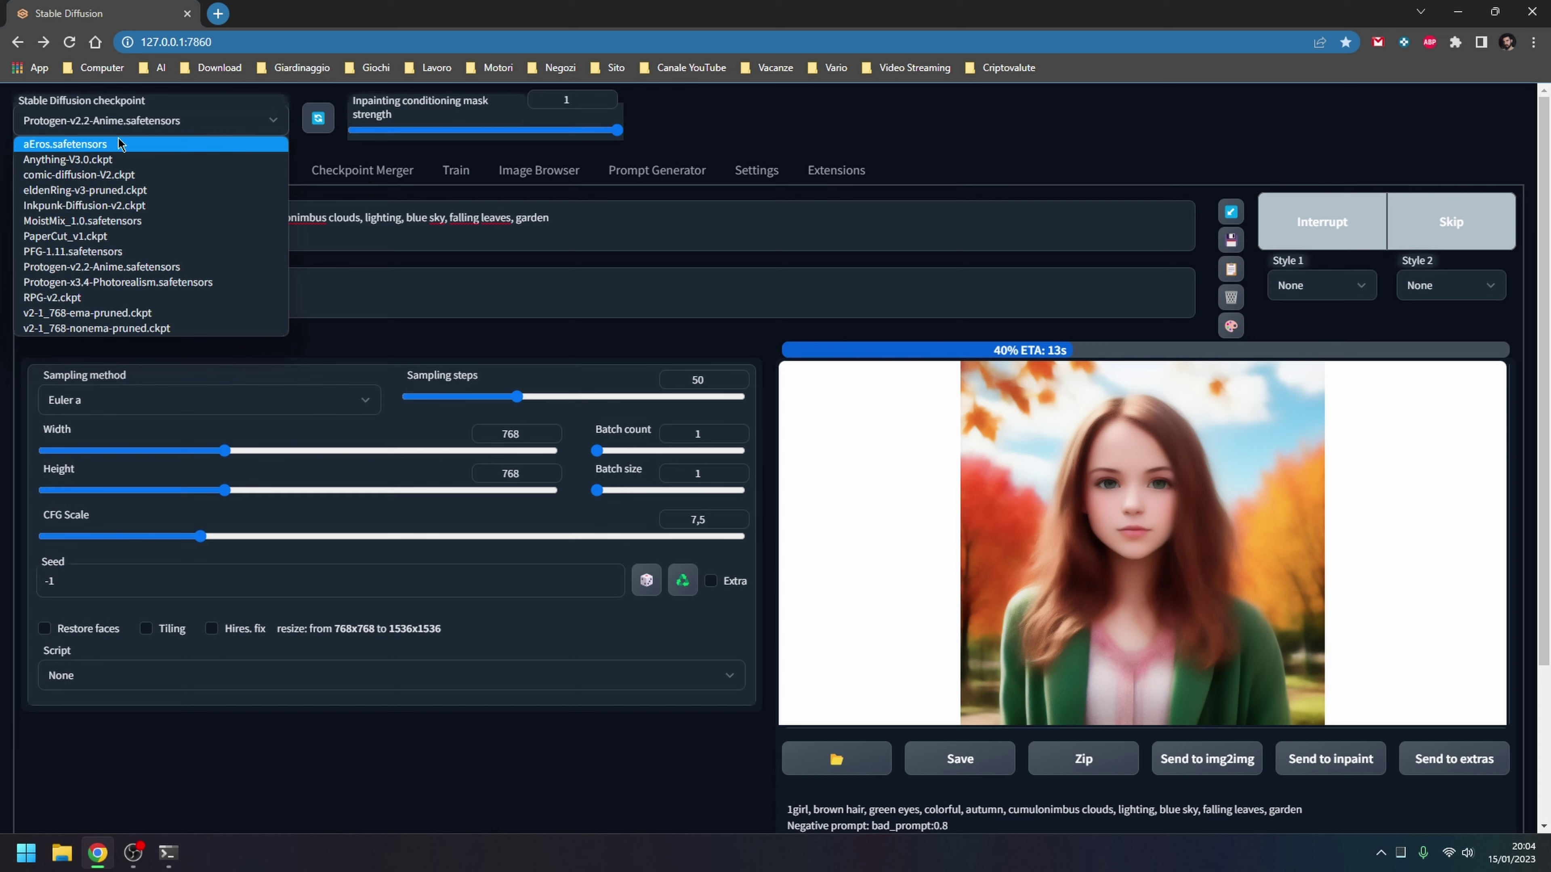
click(620, 19)
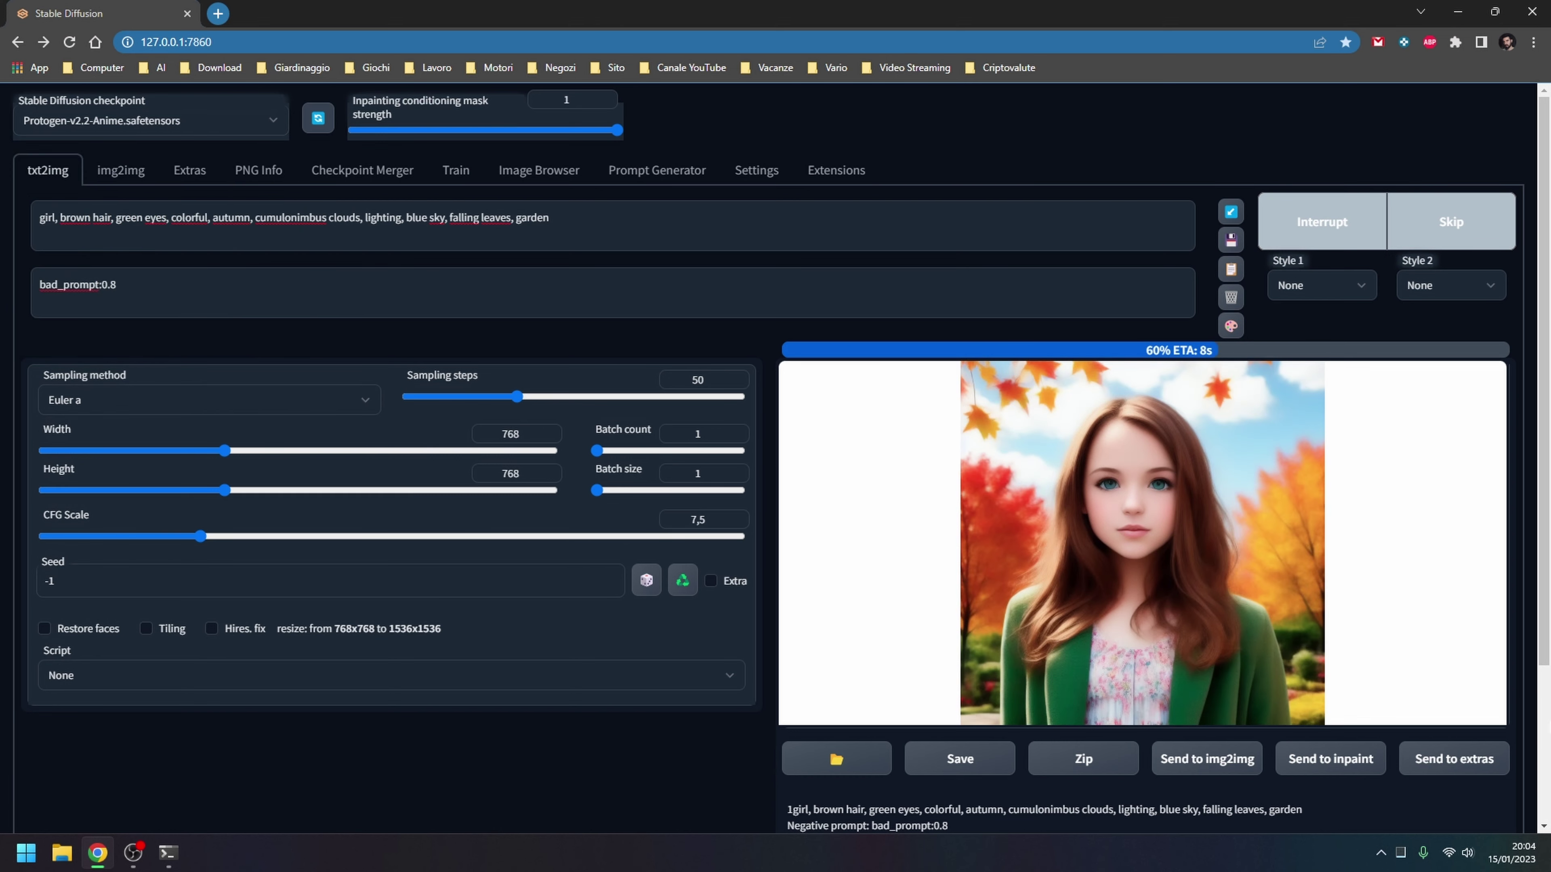
Inspect the VAE files in the stable-diffusion-webui models\VAE folder in File Explorer and close the folder
key(super+d)
double_click(889, 34)
click(628, 443)
double_click(627, 429)
double_click(629, 425)
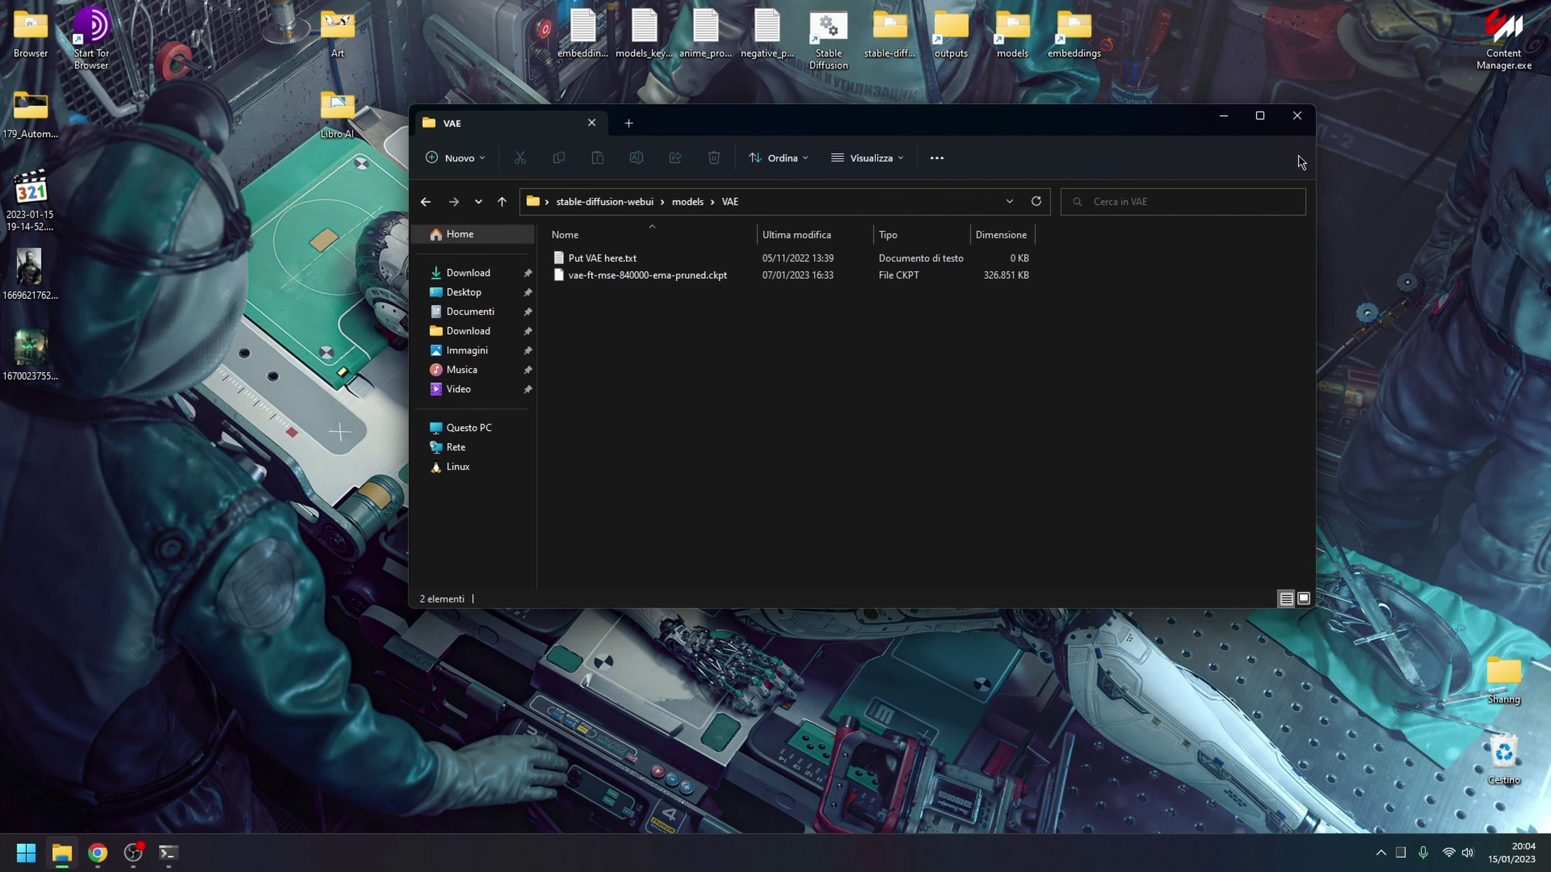
click(1297, 116)
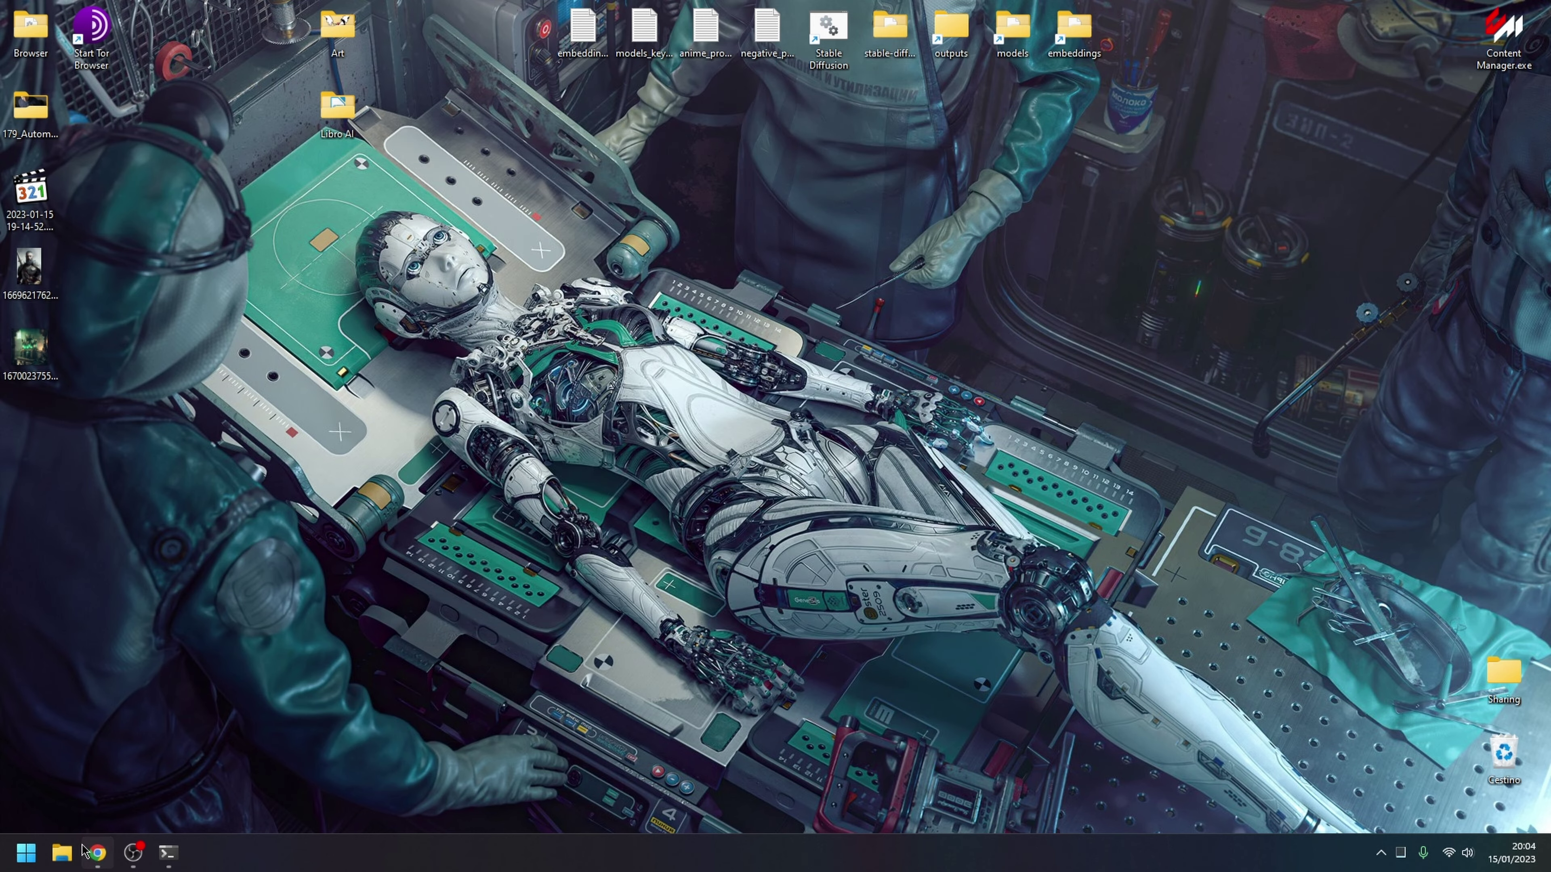
Switch to the Stable Diffusion web UI and examine the SD VAE options in its settings and the list of checkpoints
click(94, 852)
click(756, 170)
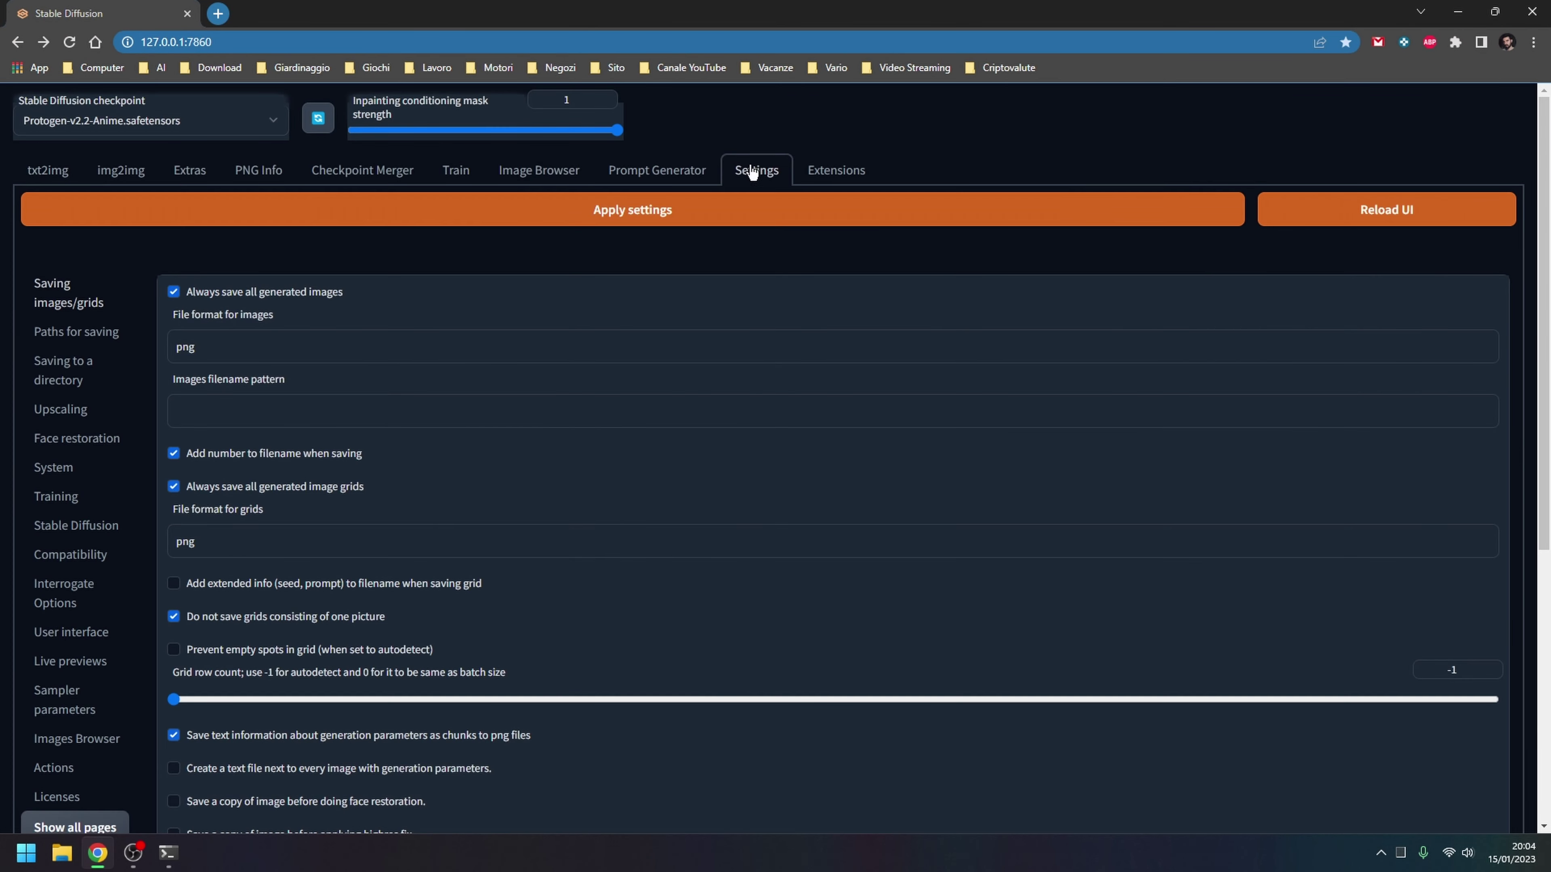
click(71, 524)
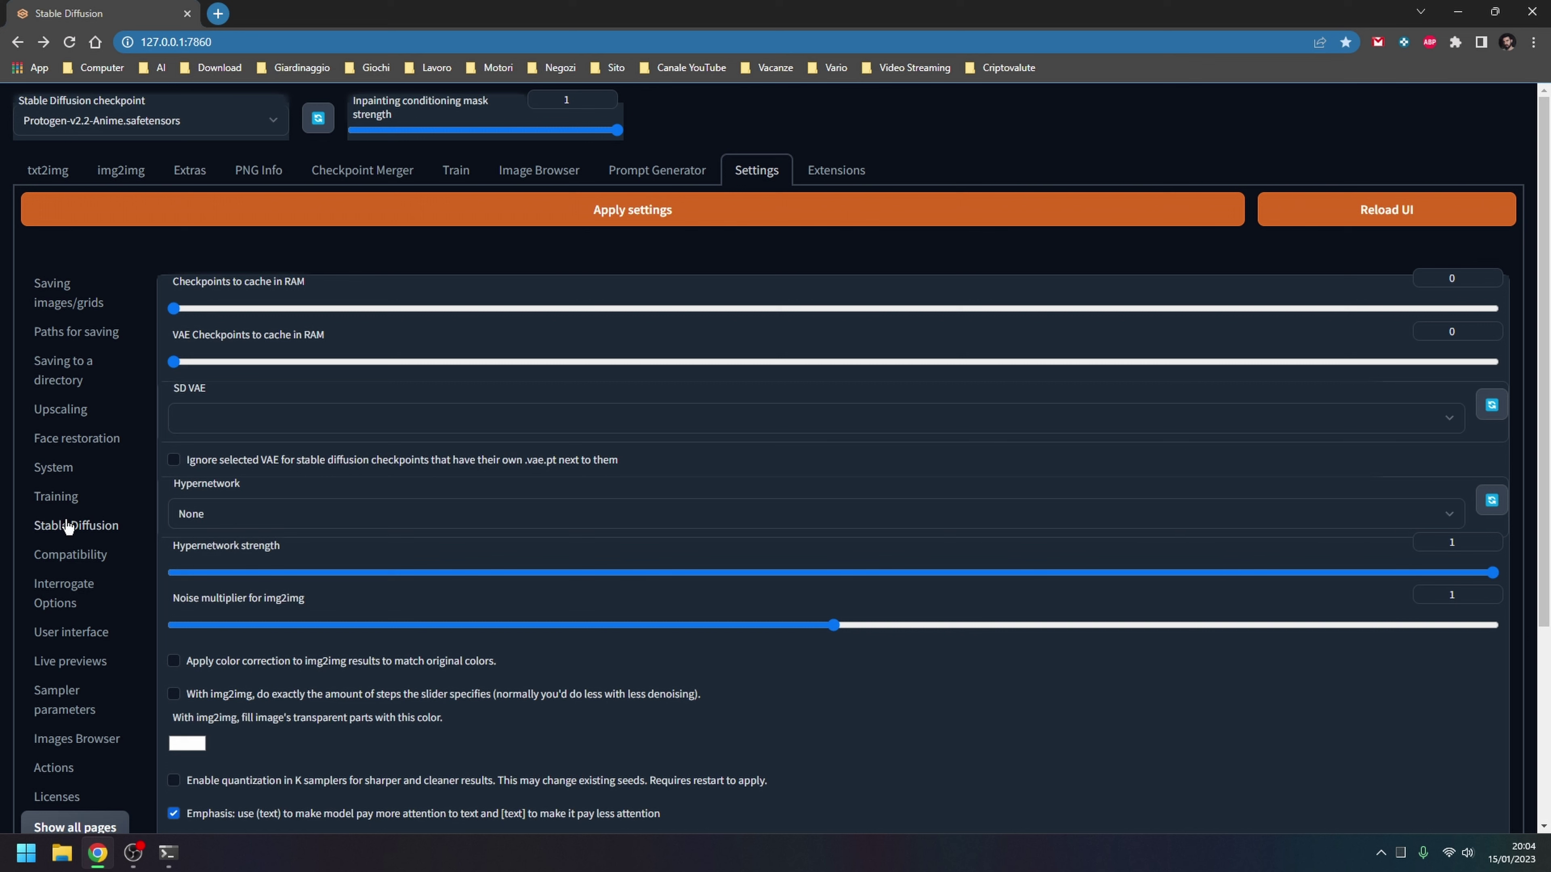
click(265, 418)
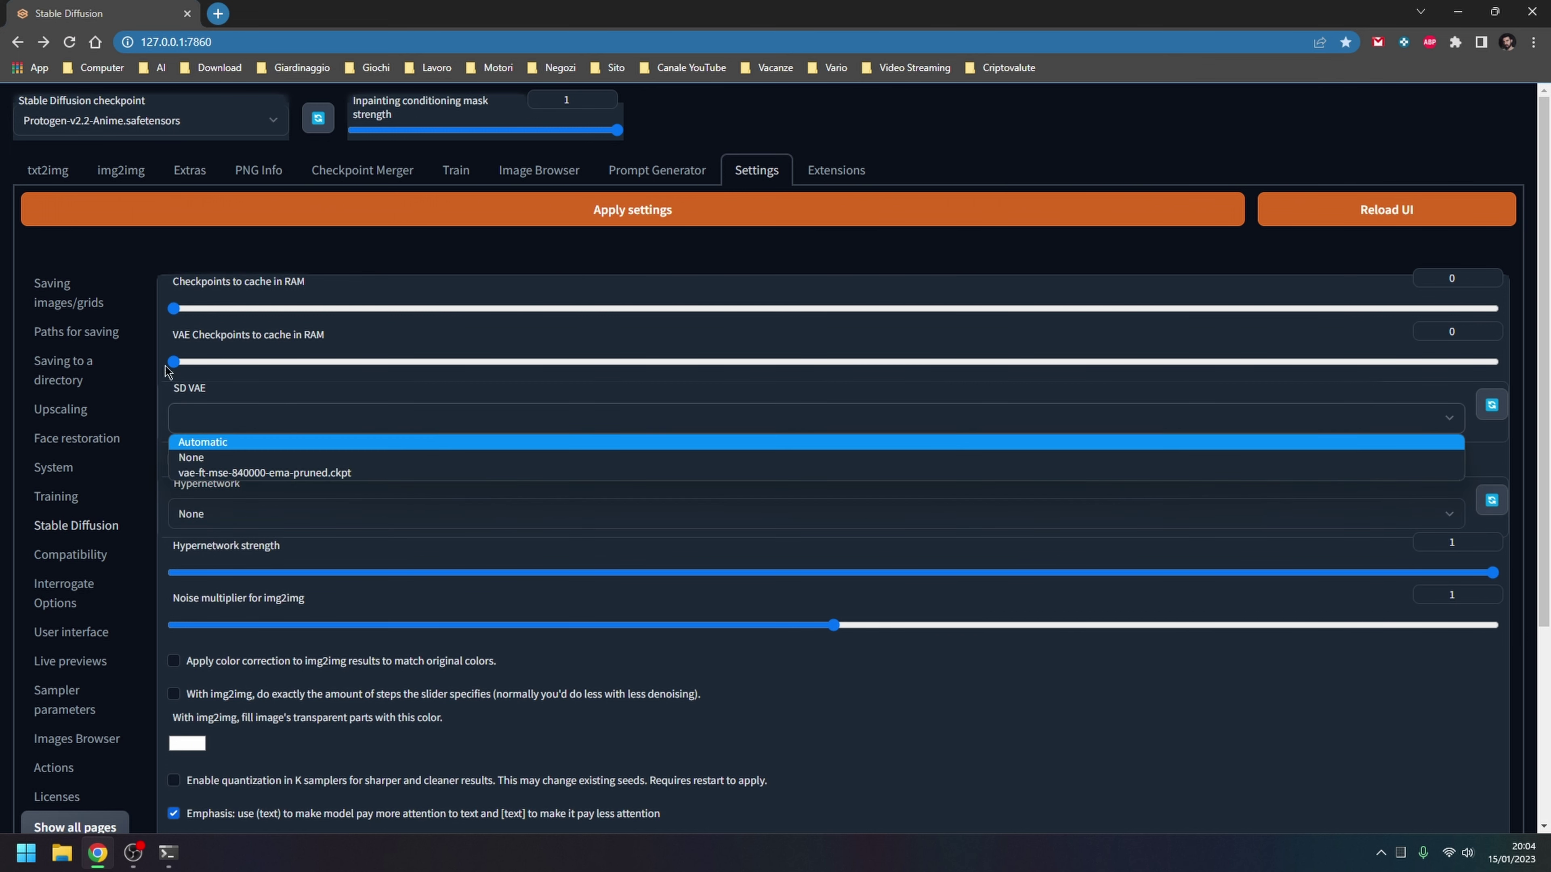
click(122, 120)
click(257, 415)
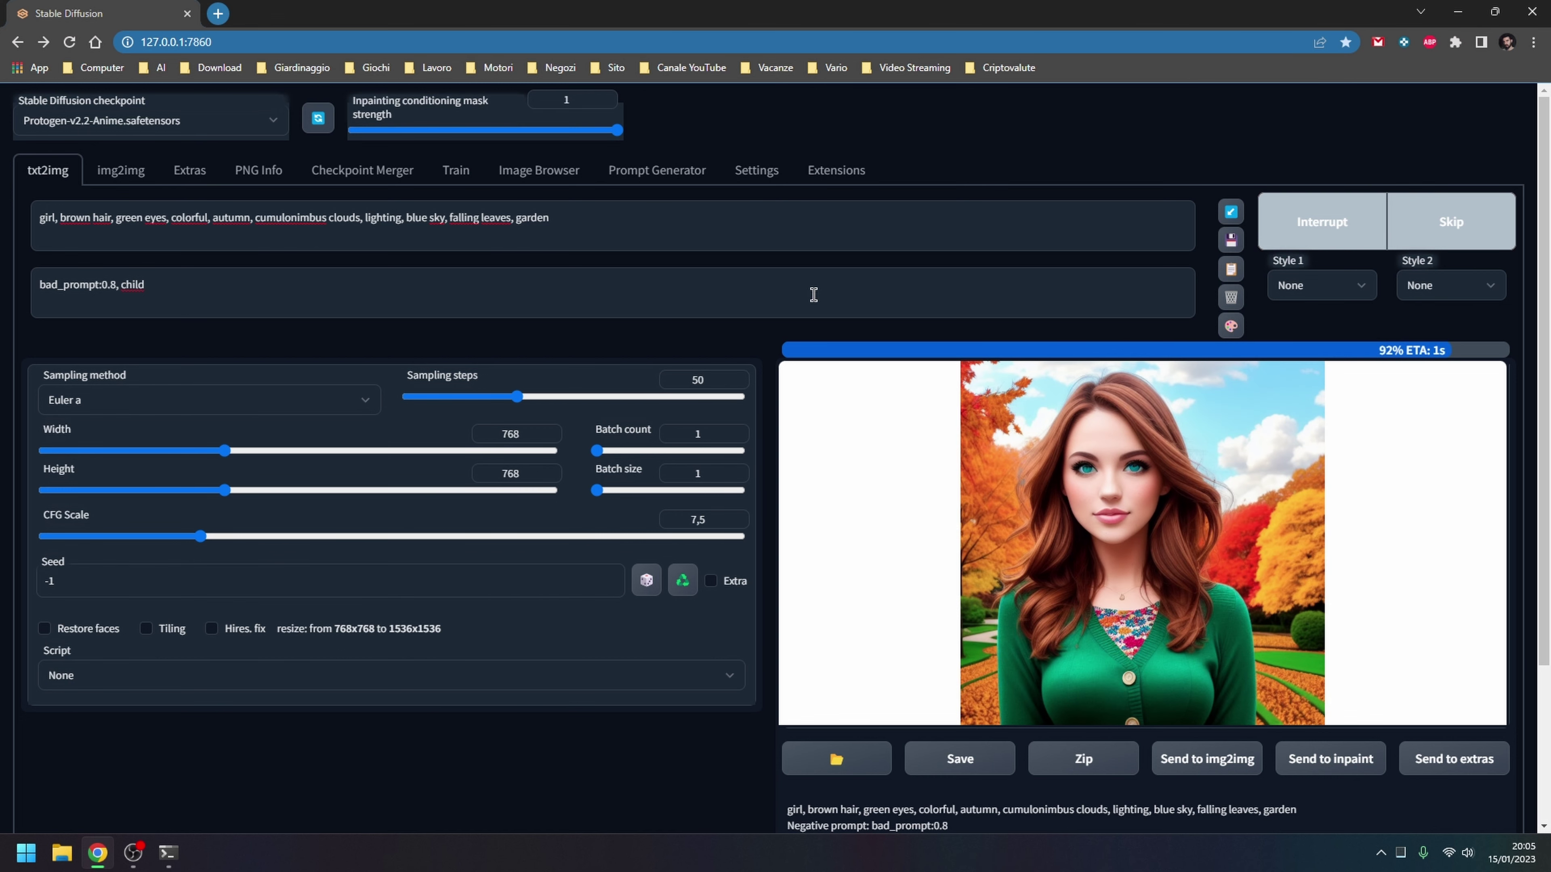
Review the generated portrait at full size, and generate and inspect a new one with Restore faces enabled
click(1172, 517)
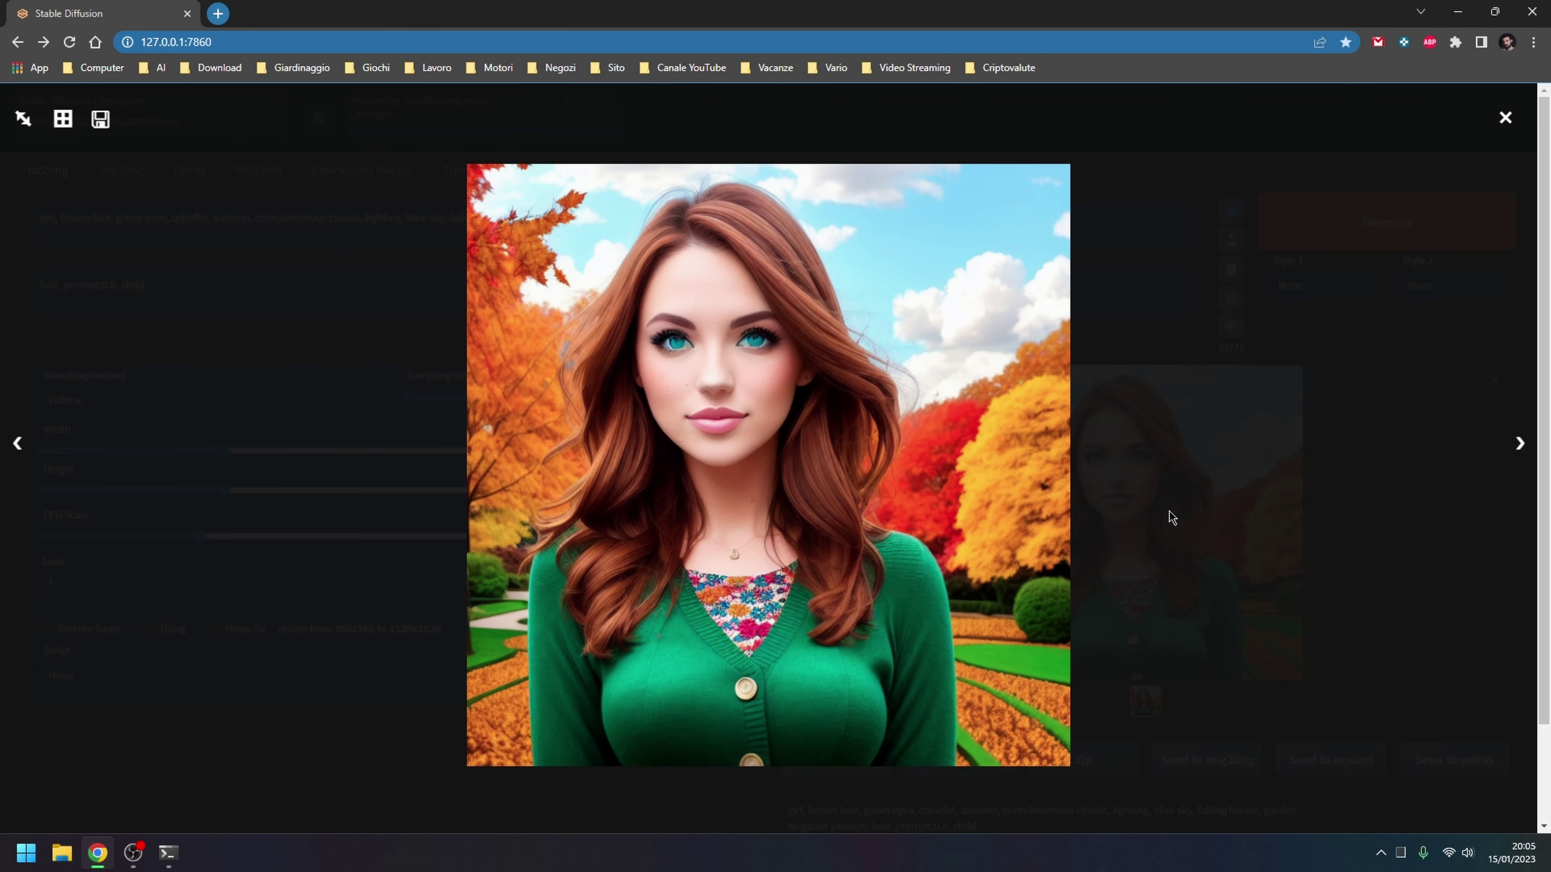
click(1505, 117)
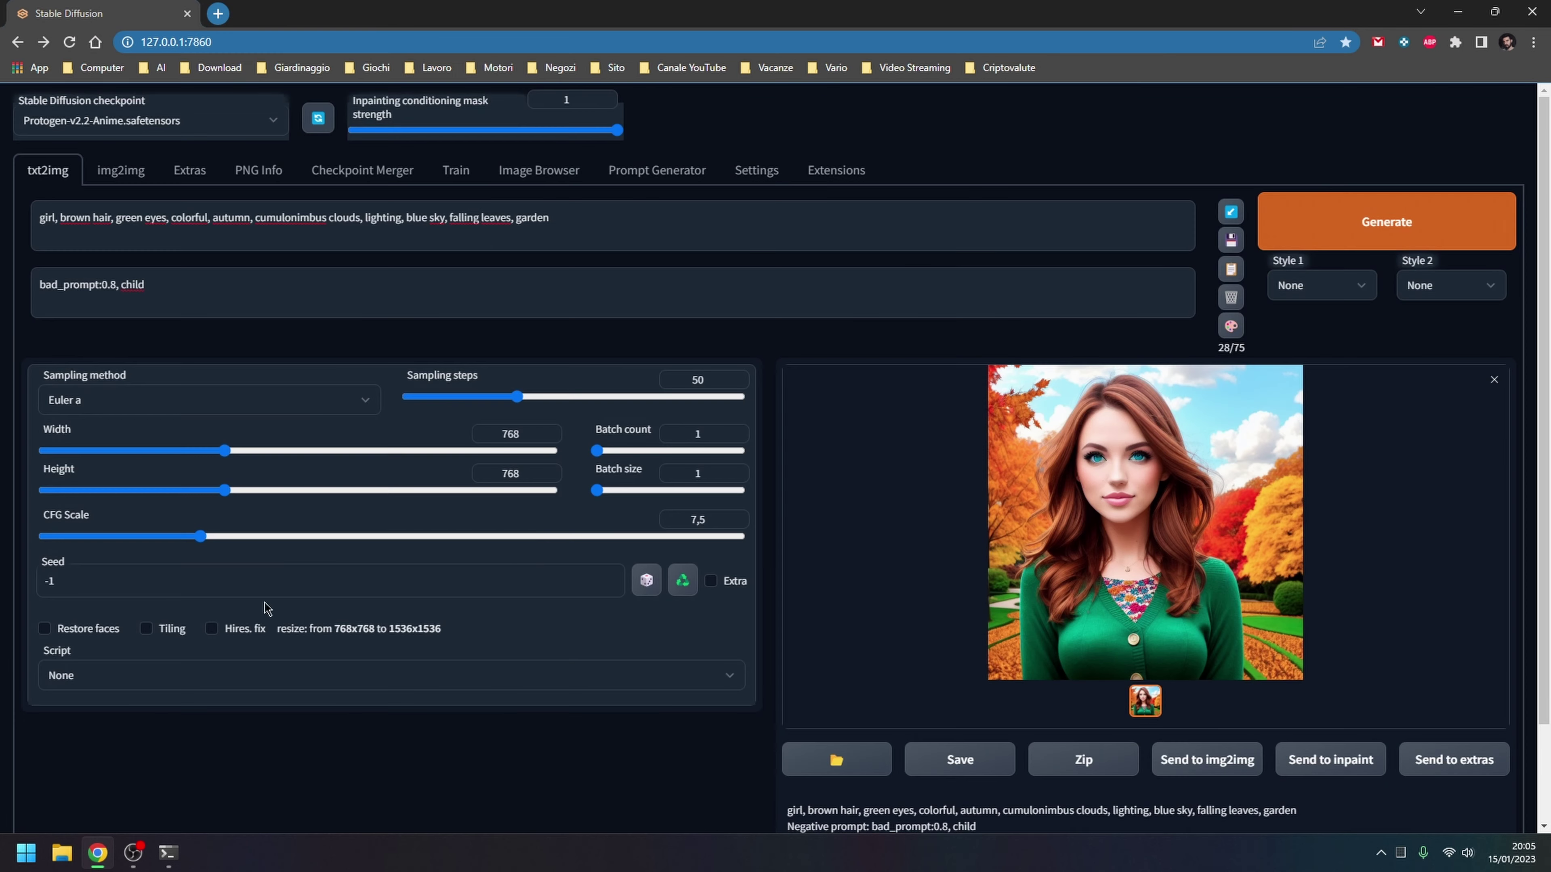
click(92, 630)
click(1399, 226)
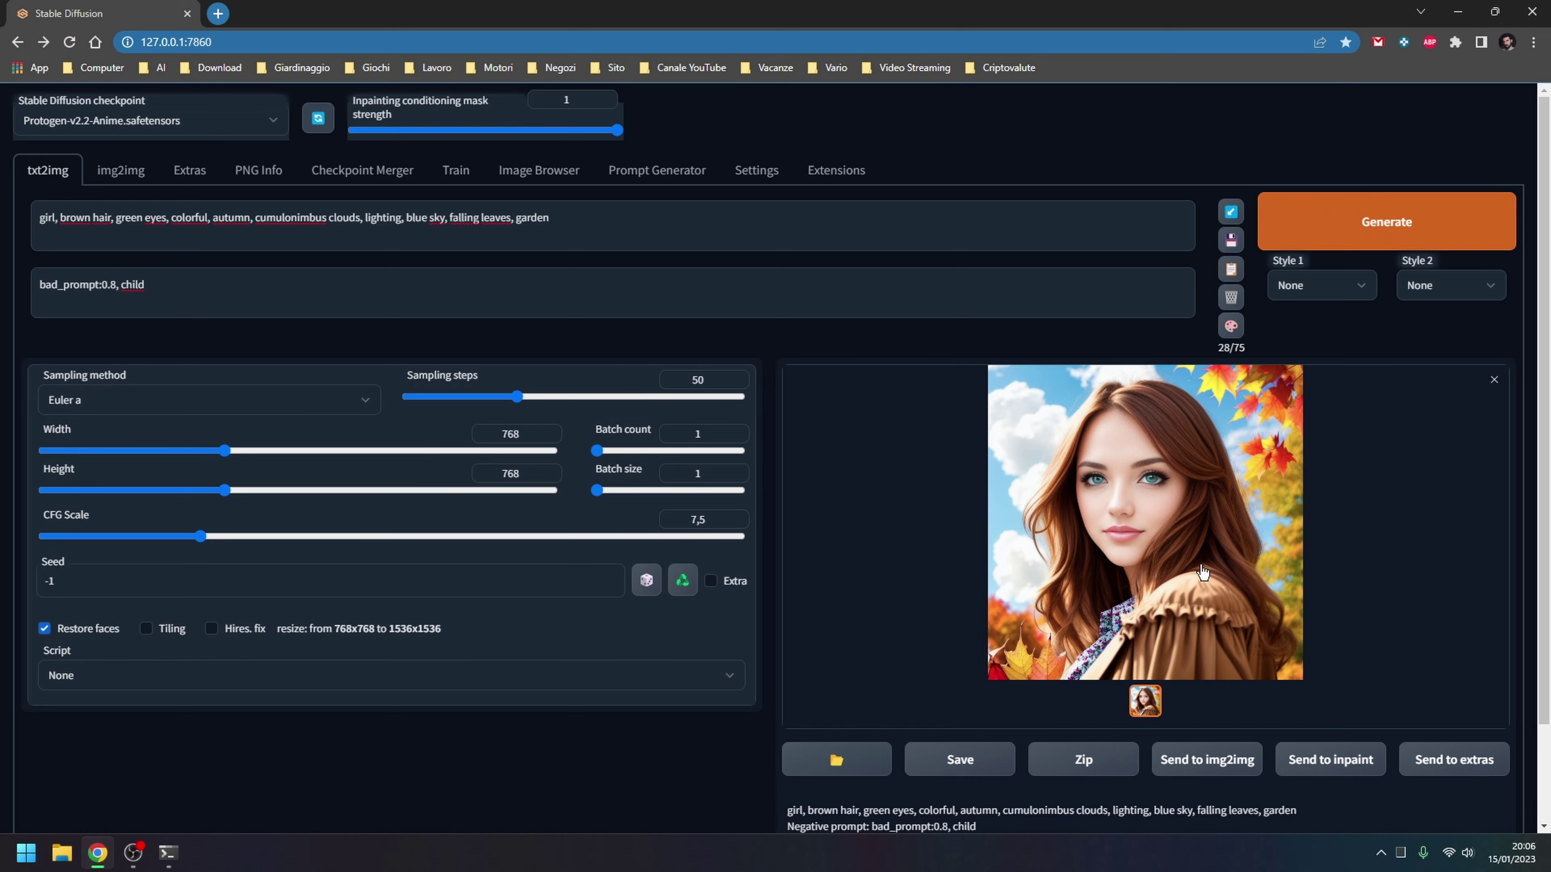
click(1203, 573)
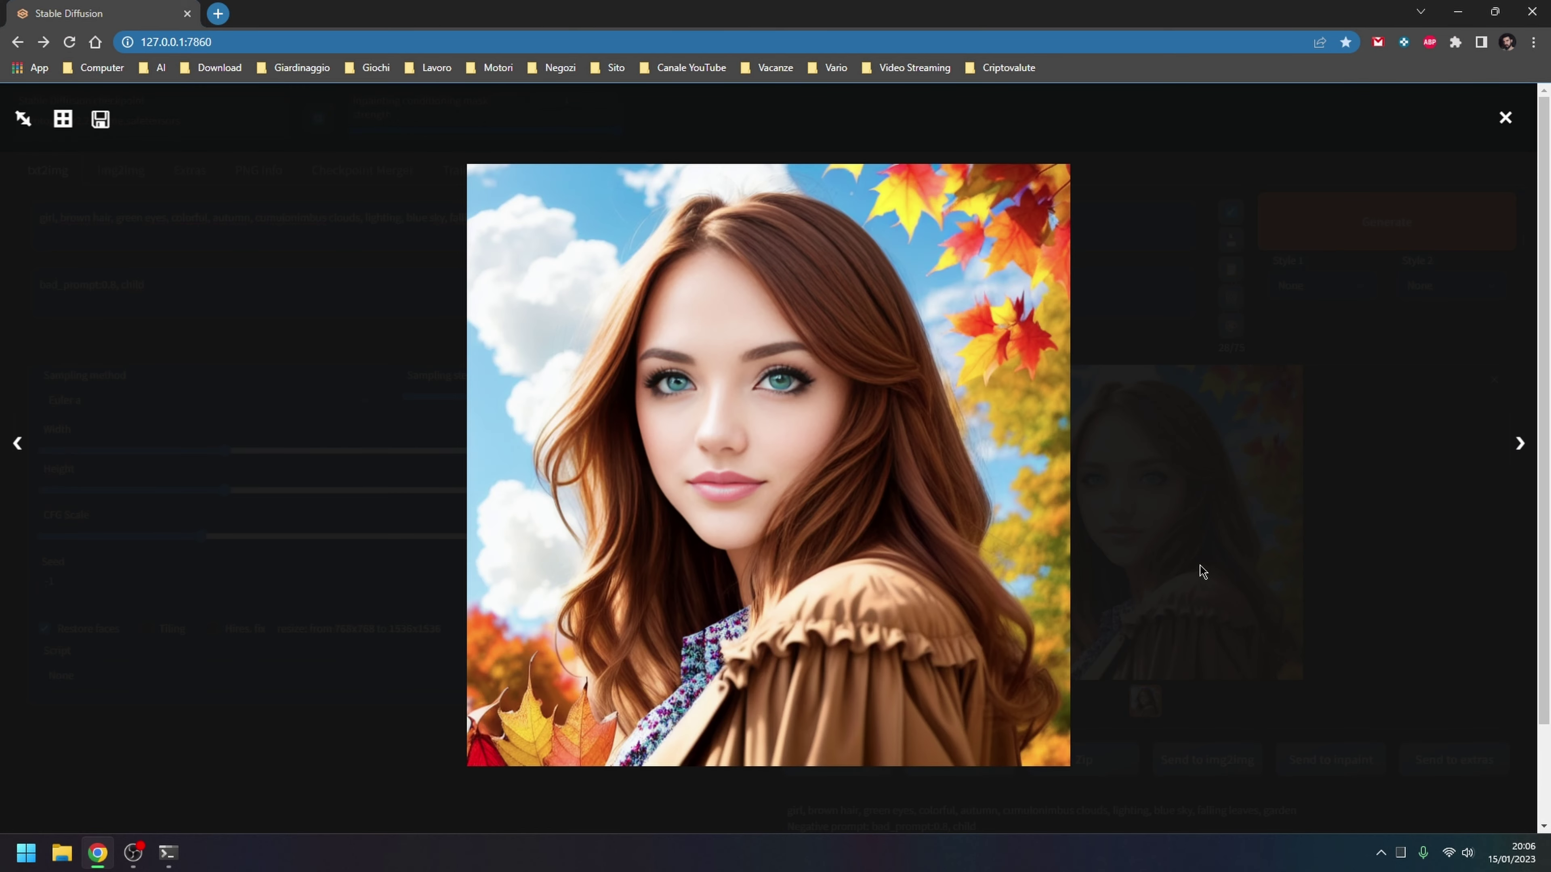
click(1506, 118)
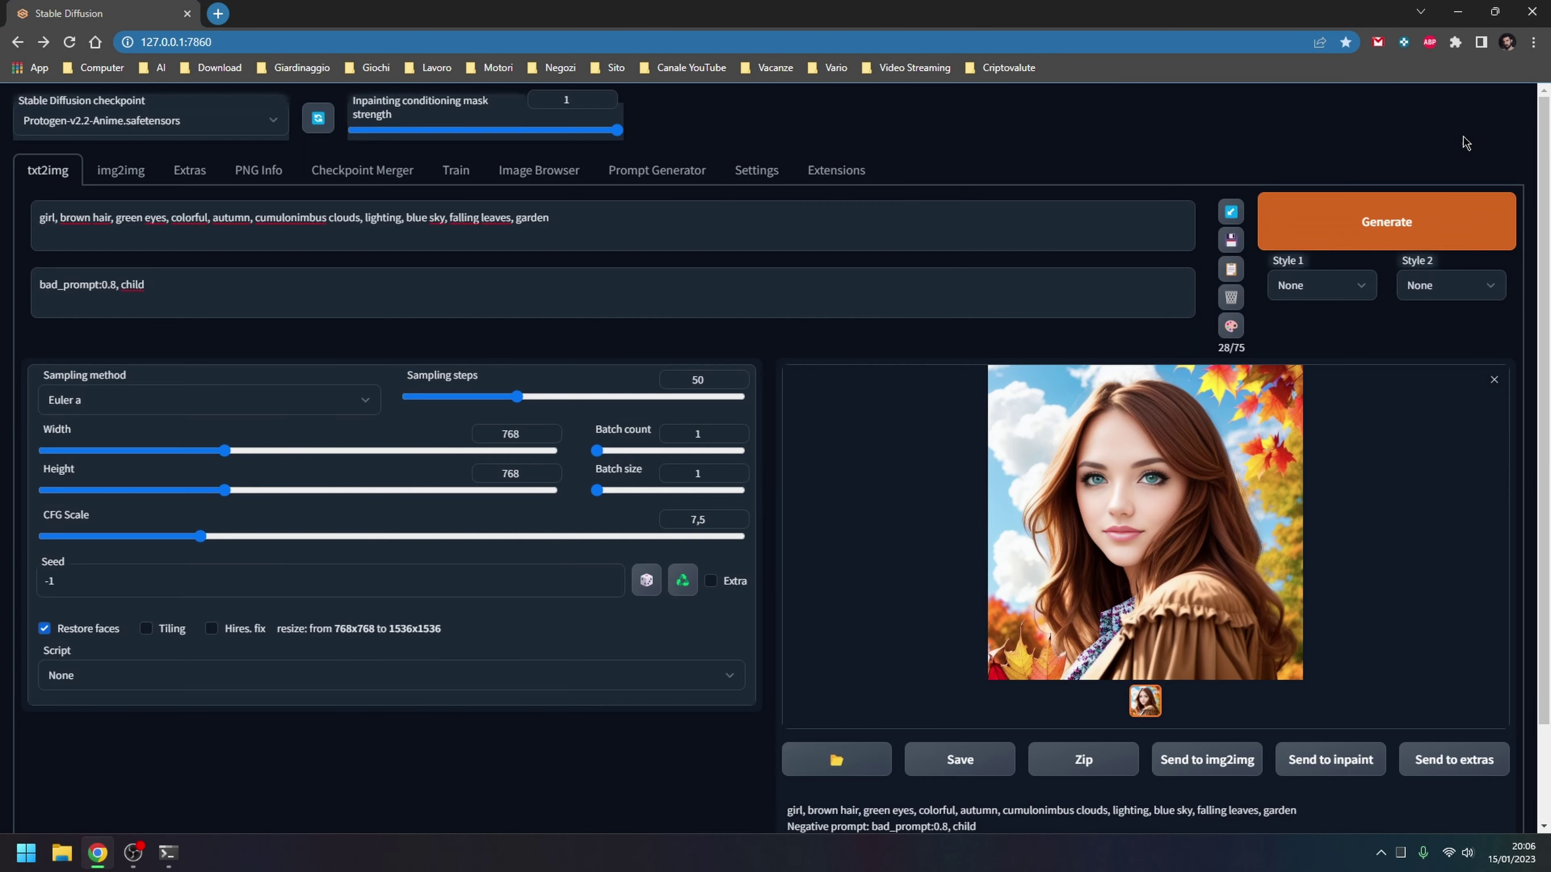
Load the v2-1_768-ema-pruned.ckpt checkpoint and clear the old prompt text in txt2img
click(151, 122)
click(92, 297)
drag(578, 240, 39, 219)
key(BackSpace)
Expand "a portrait of an anthropomorphic gorila, dressed as a king, on a throne, with a red cloth, gold, jewels" with the Prompt Generator and check the console
click(655, 173)
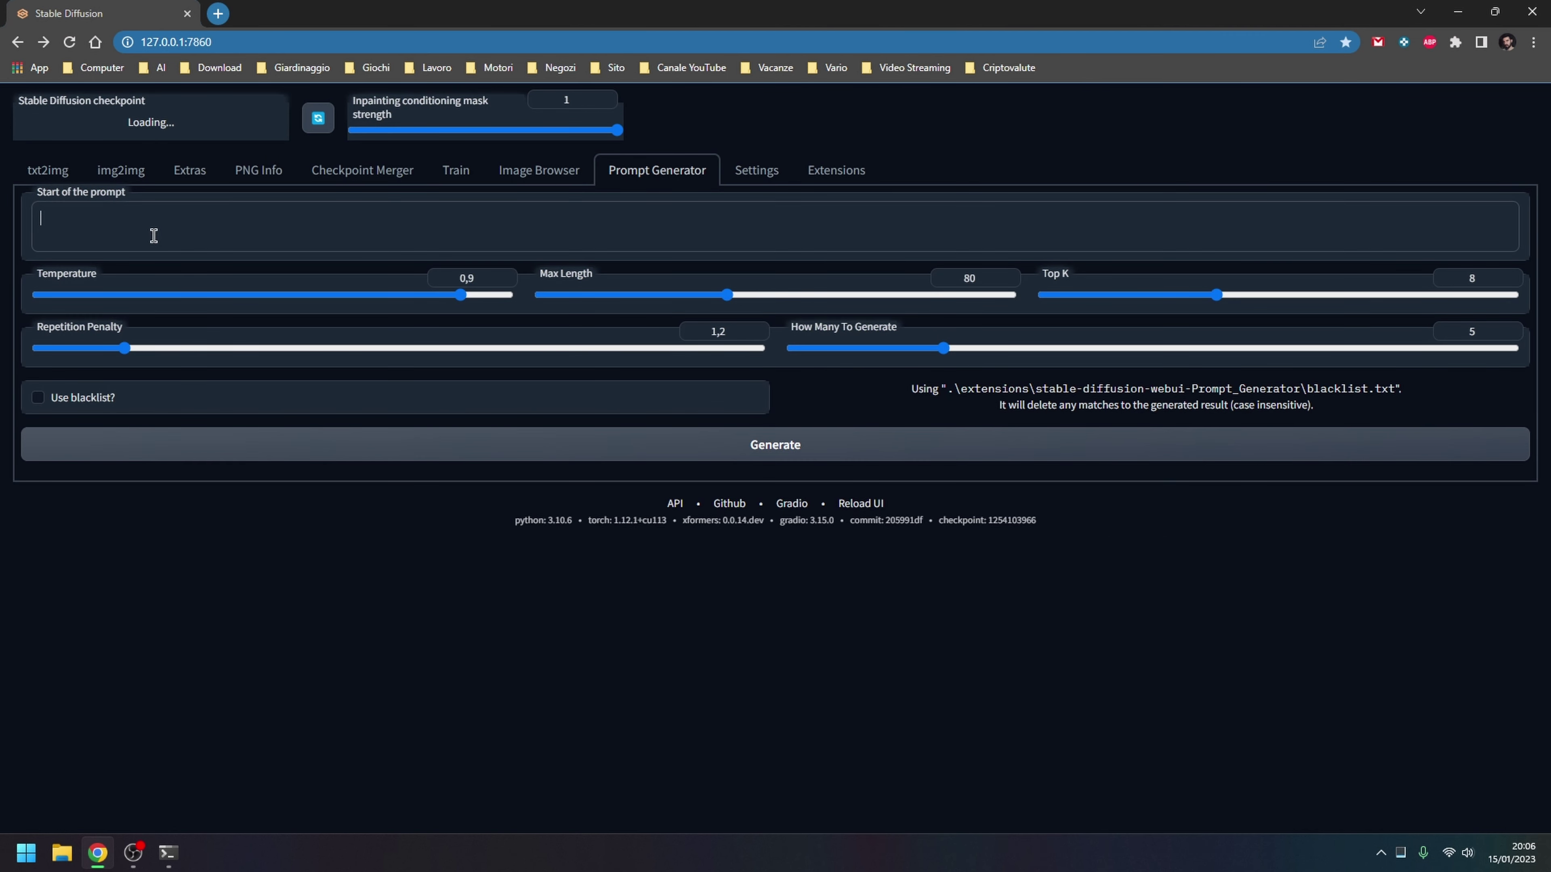
click(318, 213)
text(a portrait of an anthropomorphic gorila, dressed as a king, on a throne, with a red cloth, gold, jewels)
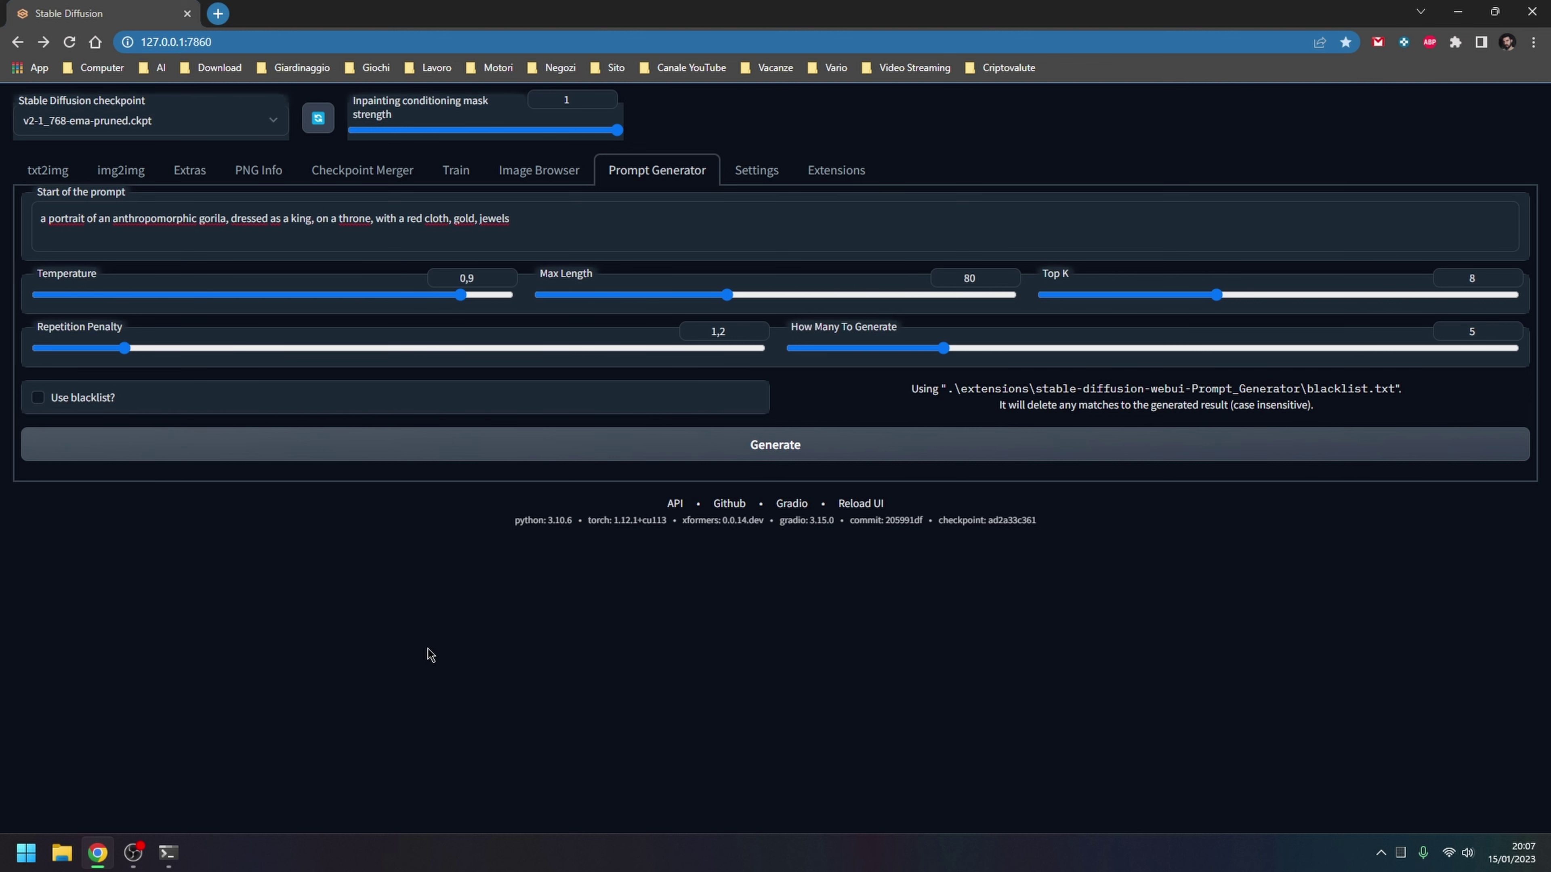
click(169, 853)
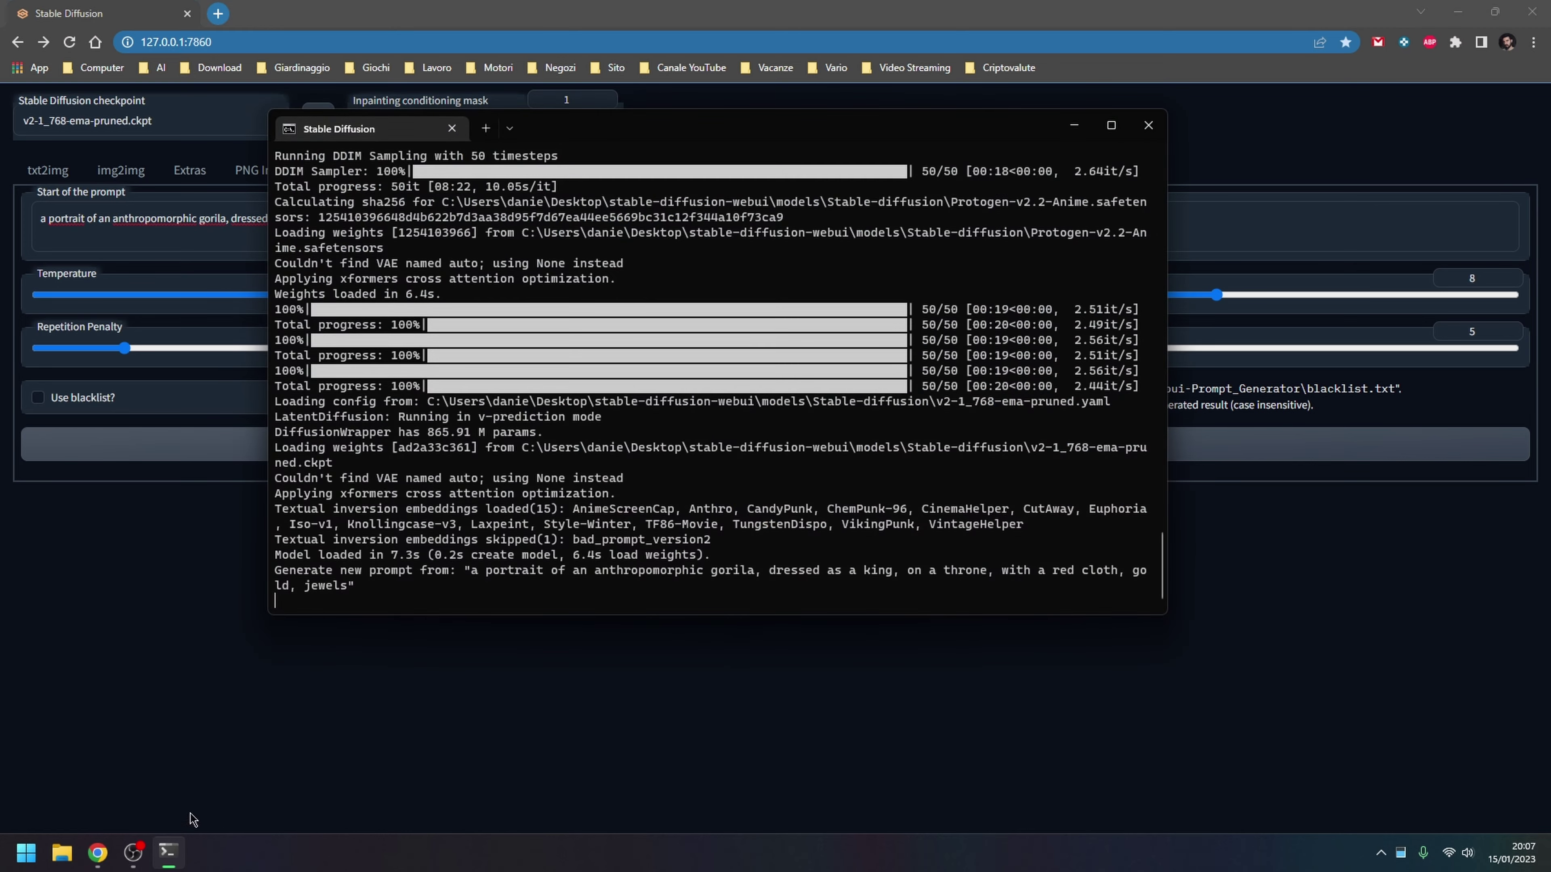
click(325, 704)
Copy the first generated prompt, with the baroque style and dutch golden age wording, into the txt2img prompt
drag(51, 501, 222, 527)
key(ctrl+c)
click(48, 170)
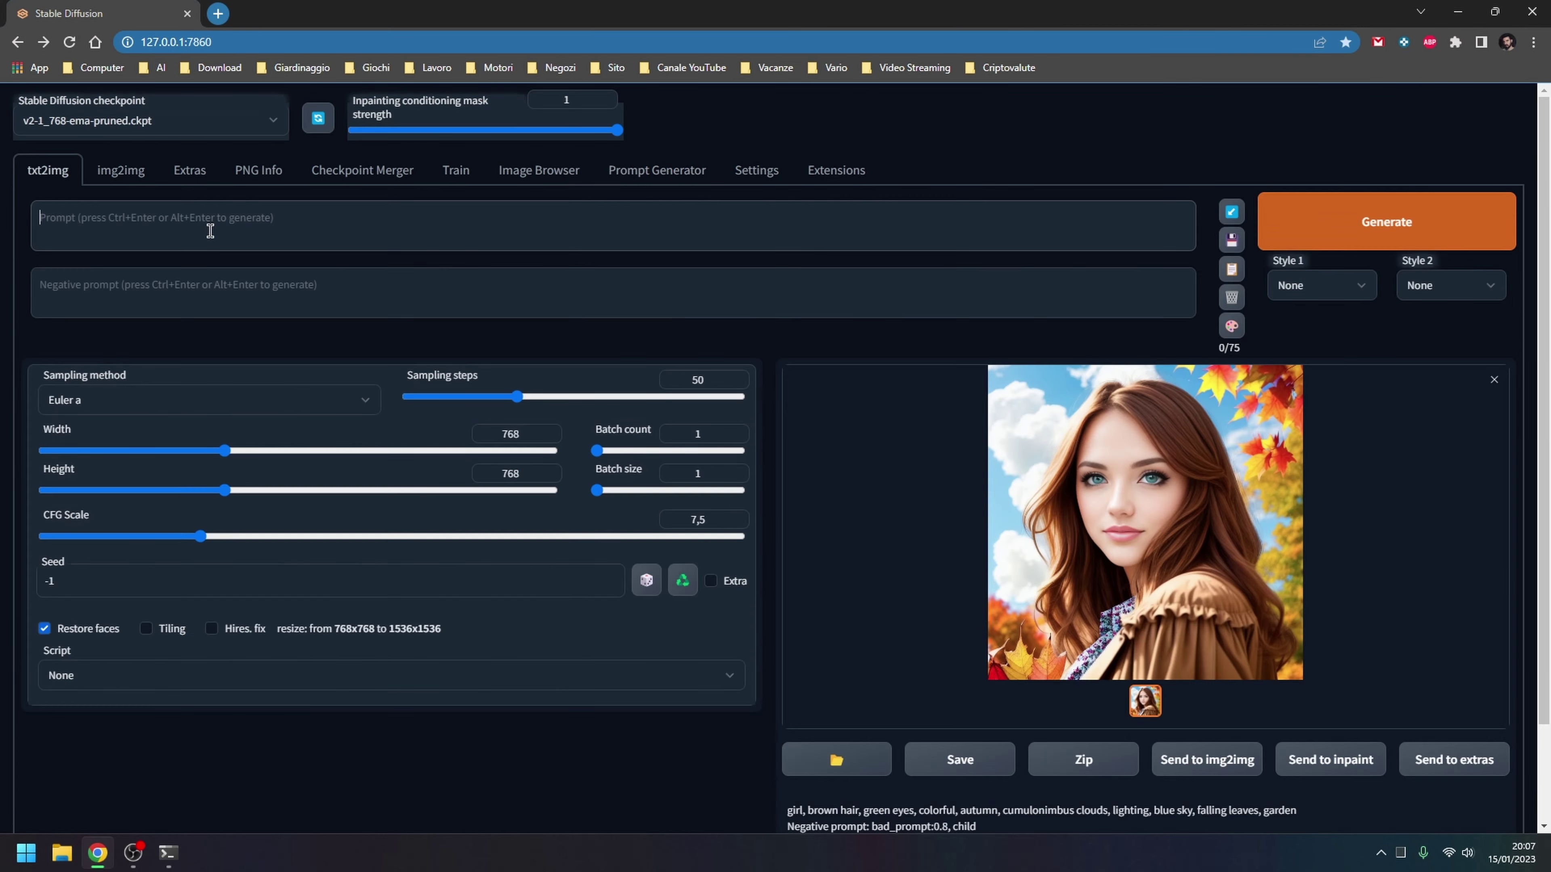
click(207, 227)
key(ctrl+v)
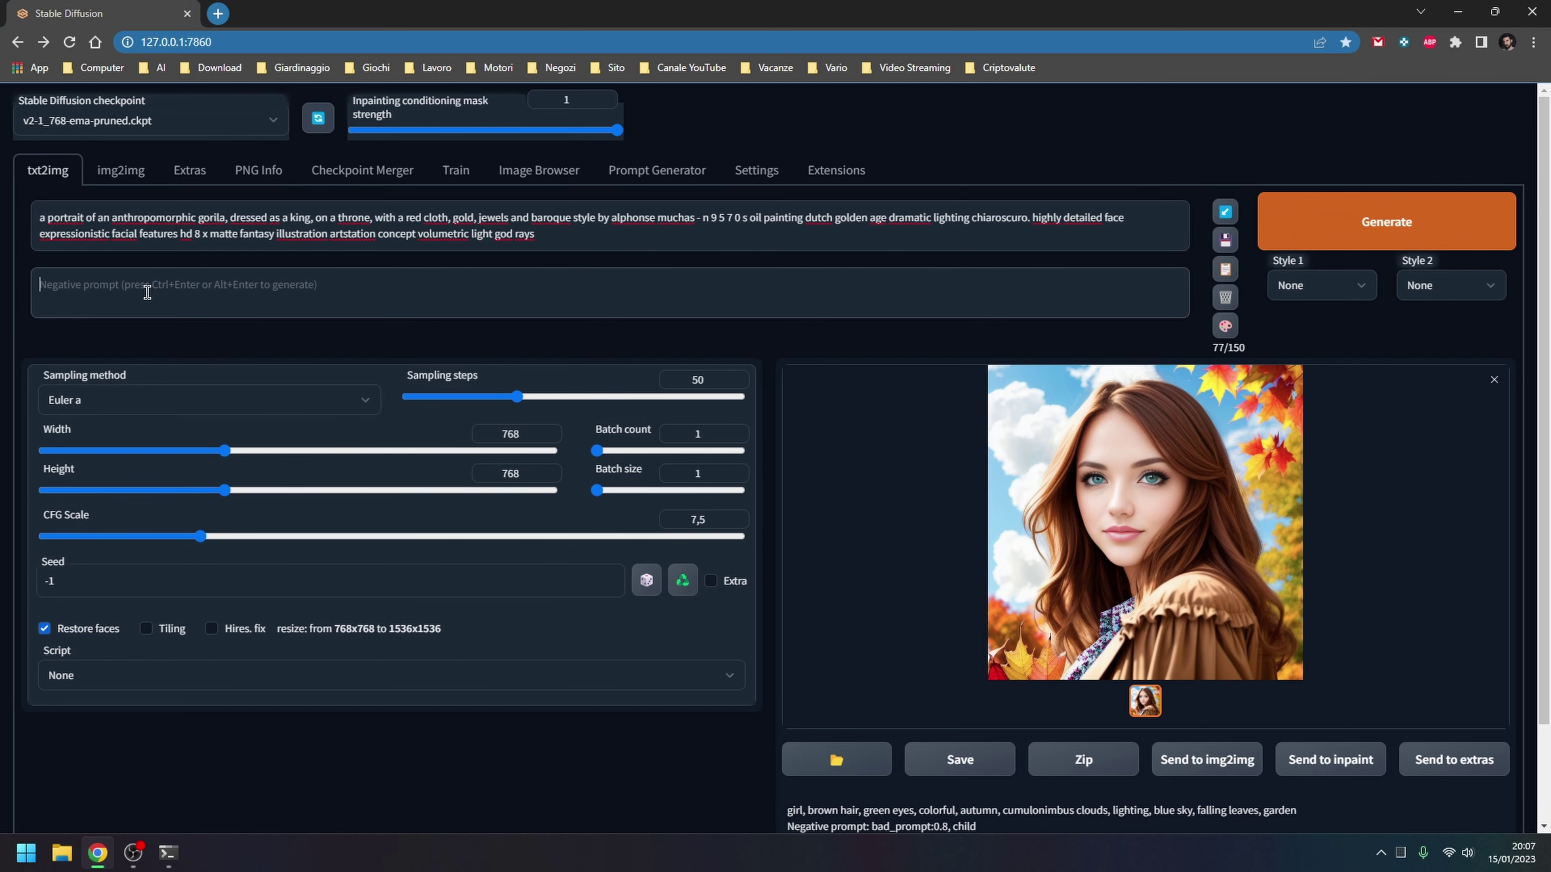
Fill the negative prompt with the text from negative_prompt.txt on the desktop, starting with "disfigured, bad art, amateur, poorly drawn"
key(super+d)
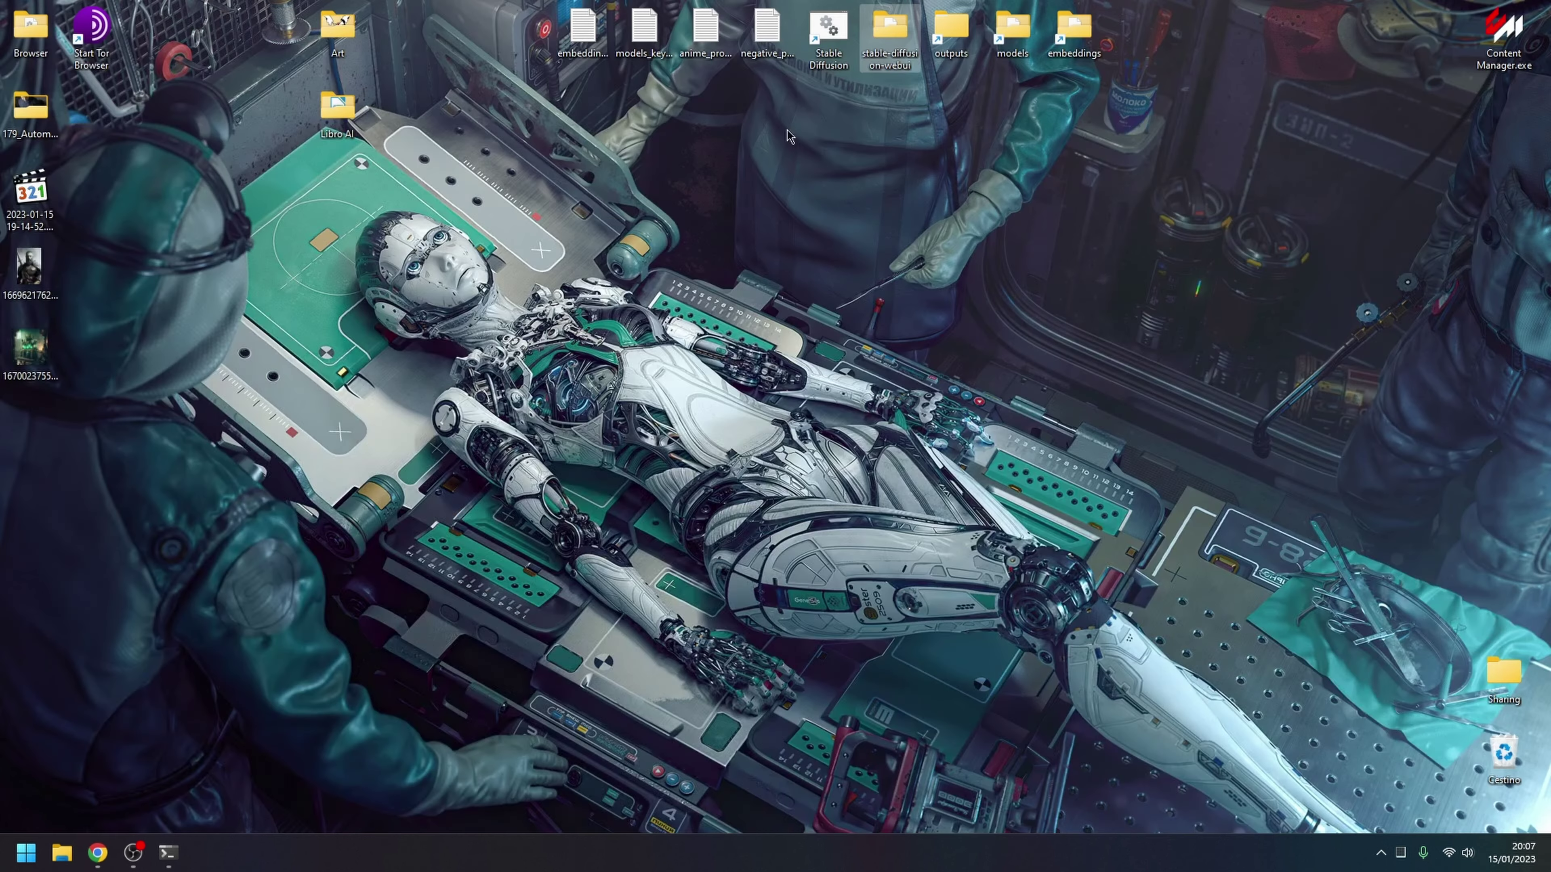
double_click(766, 31)
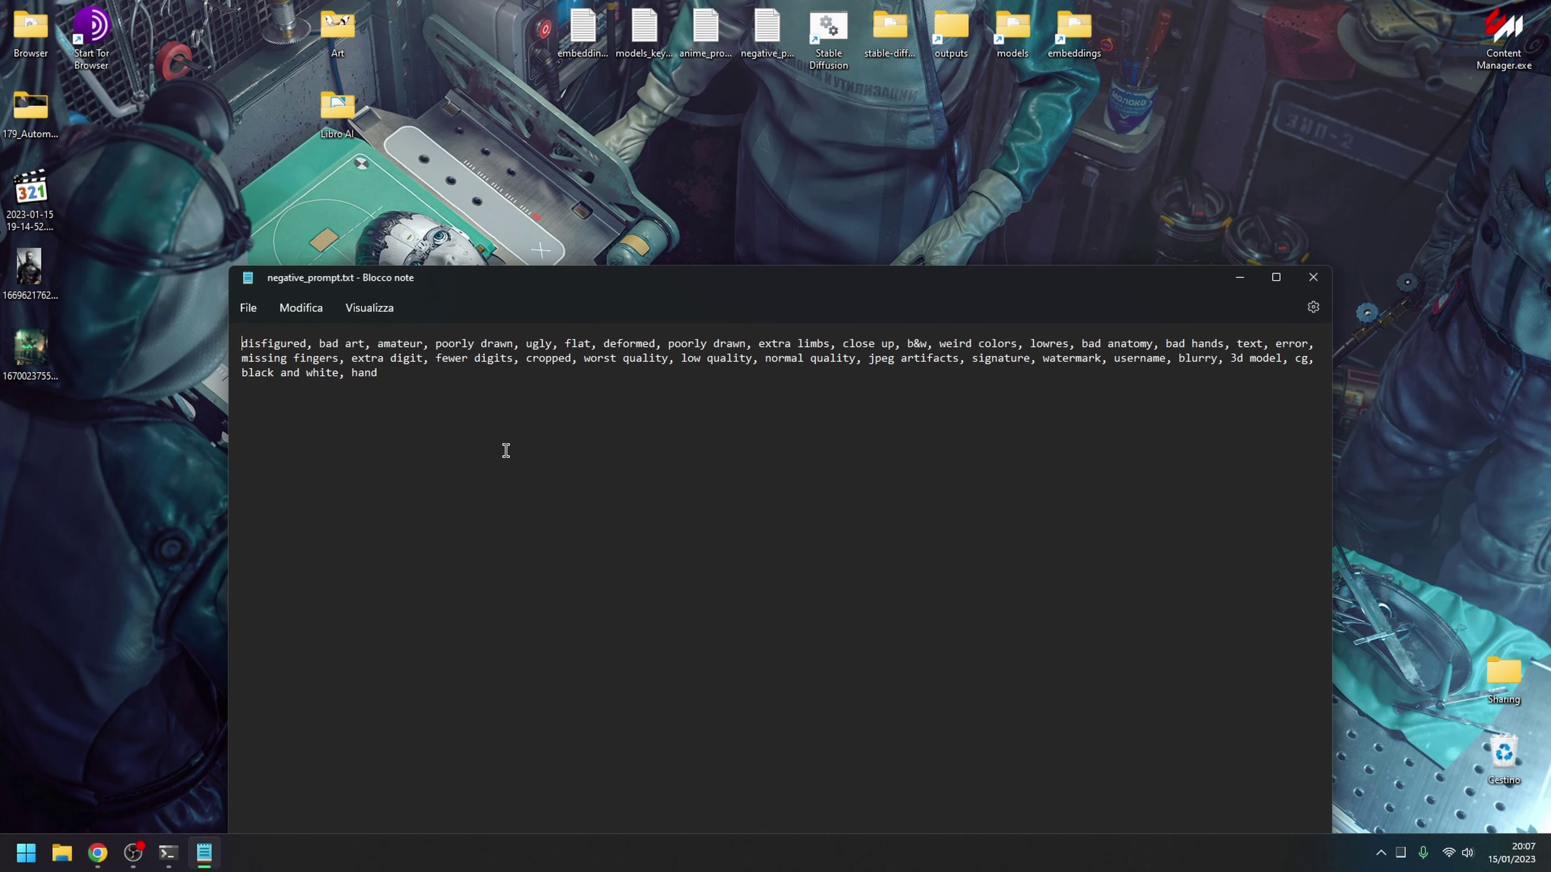
key(alt+F4)
click(97, 853)
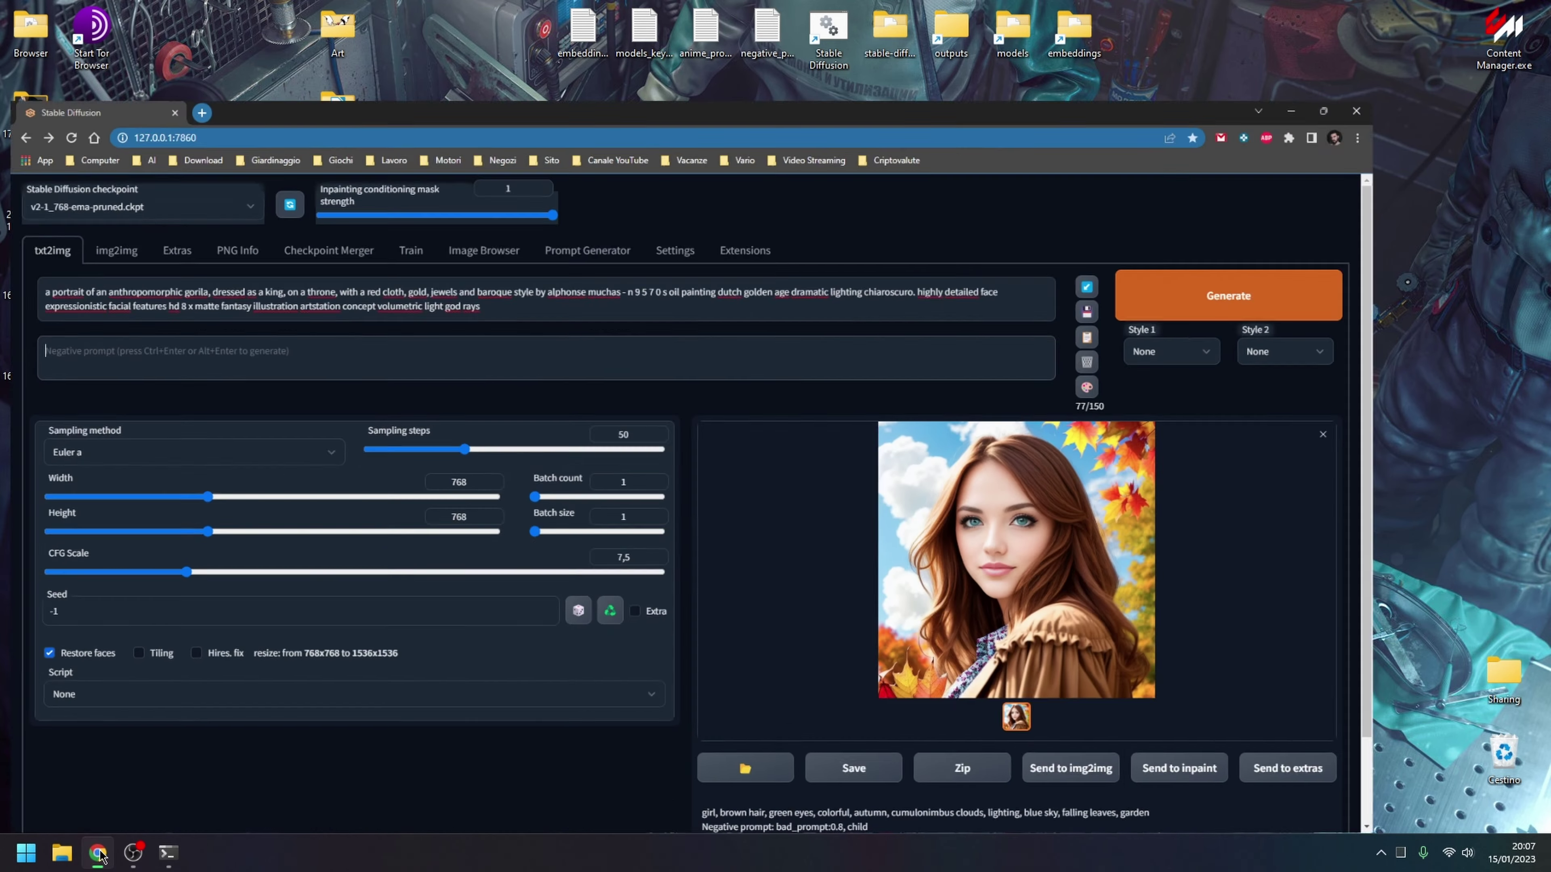
click(102, 290)
text(disfigured, bad art, amateur, poorly drawn, ugly, flat, deformed, poorly drawn, extra limbs, close up, b&w, weird colors, lowres, bad anatomy, bad hands, text, error, missing fingers, extra digit, fewer digits, cropped, worst quality, low quality, normal quality, jpeg artifacts, signature, watermark, username, blurry, 3d model, cg, black and white, hand)
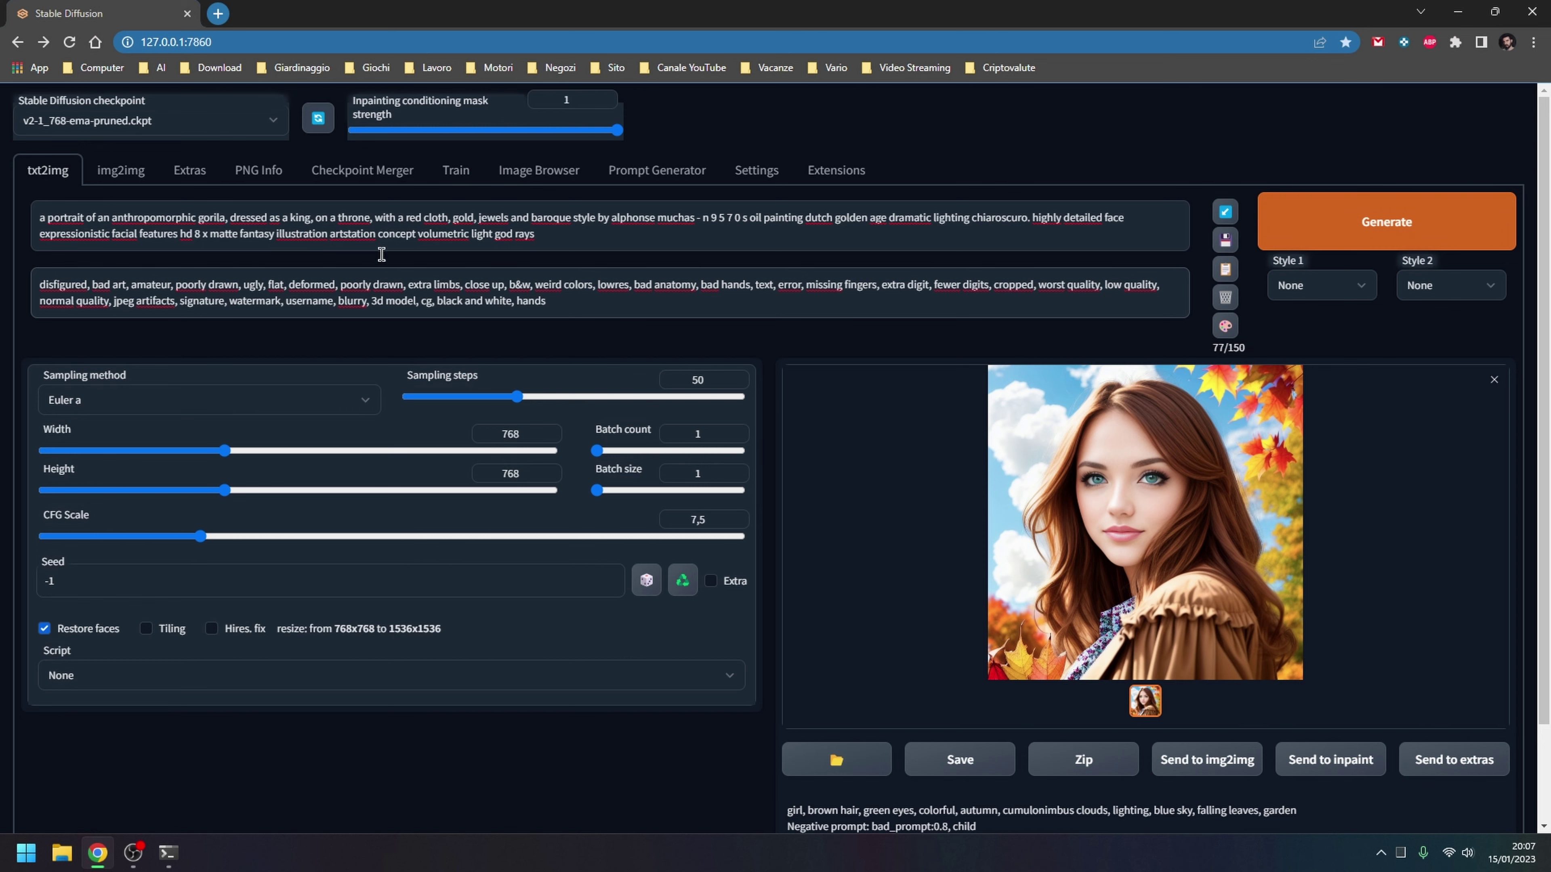
Copy the embedding name Anthro from the console log to the start of the prompt and tidy the remaining prompt with commas
click(168, 853)
scroll(710, 460, up, 10)
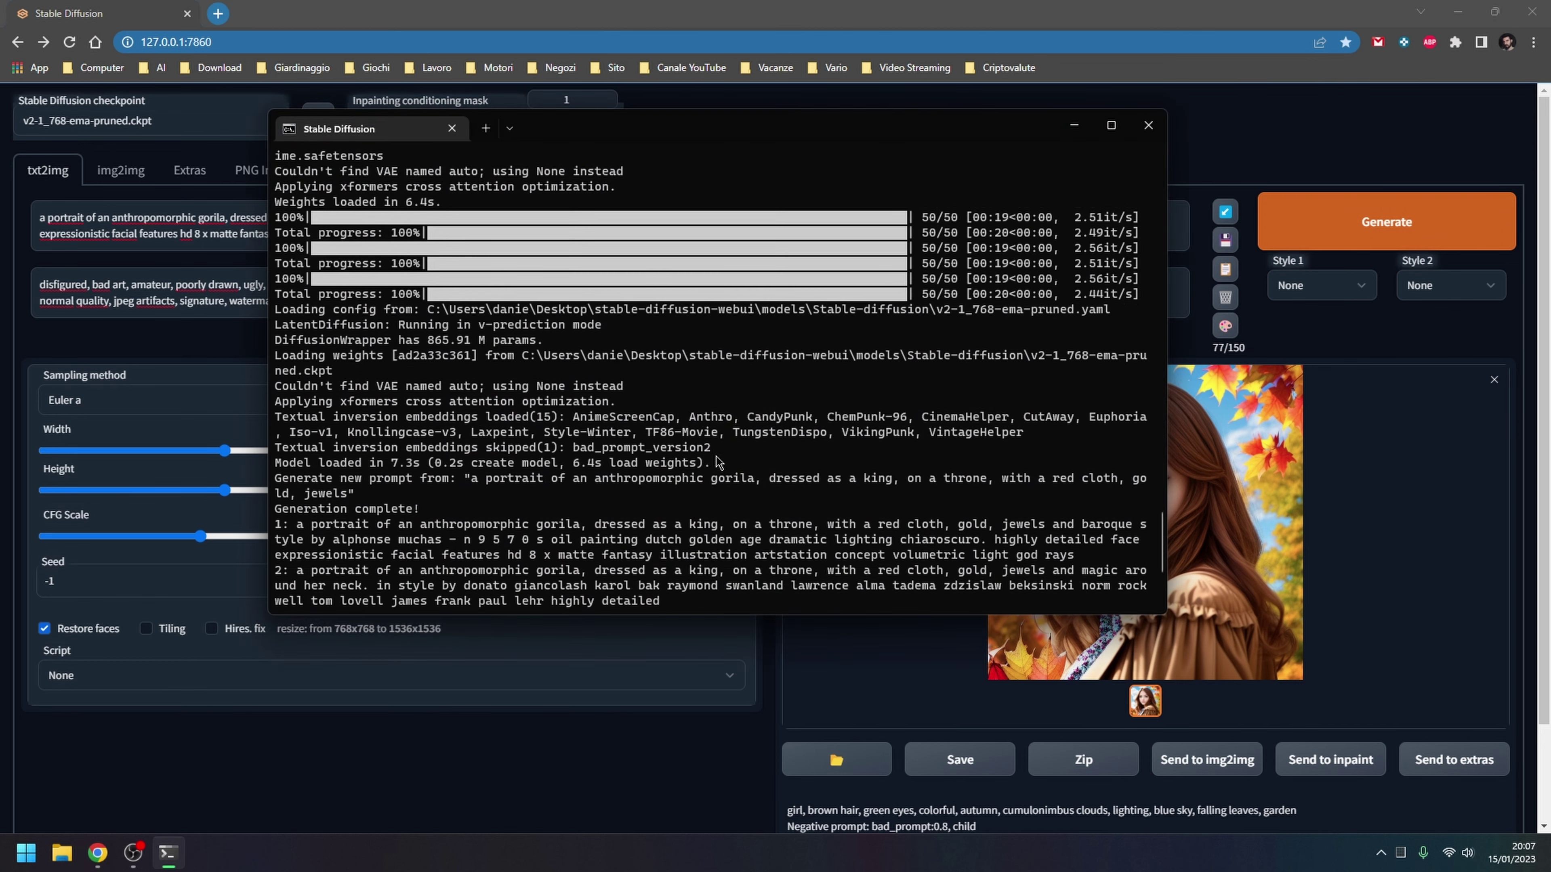
drag(698, 328, 735, 331)
key(ctrl+c)
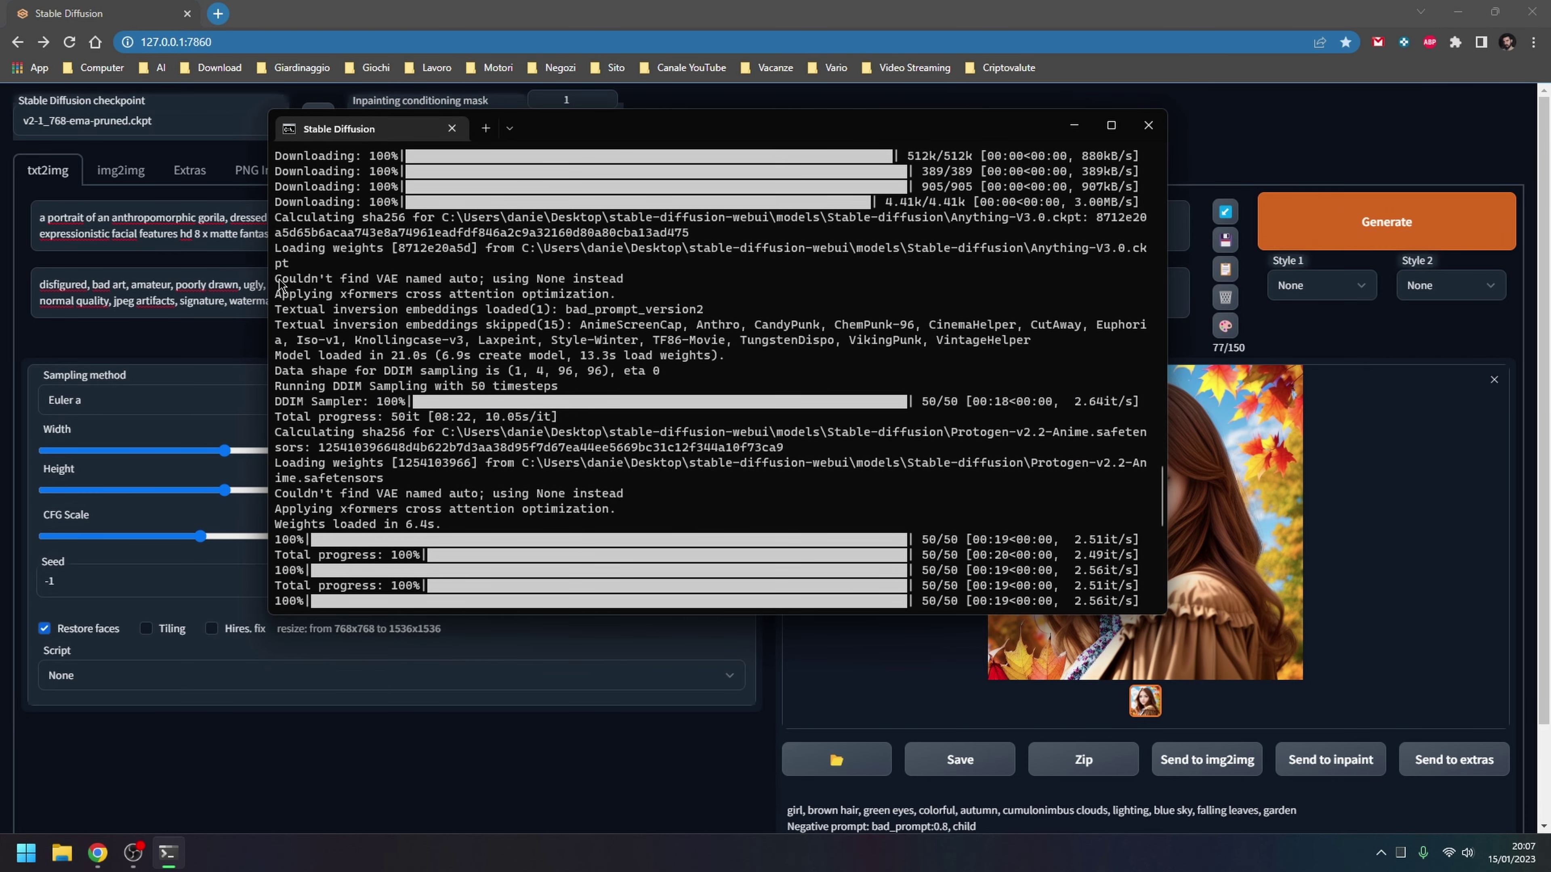
click(49, 226)
key(ctrl+v)
text(,)
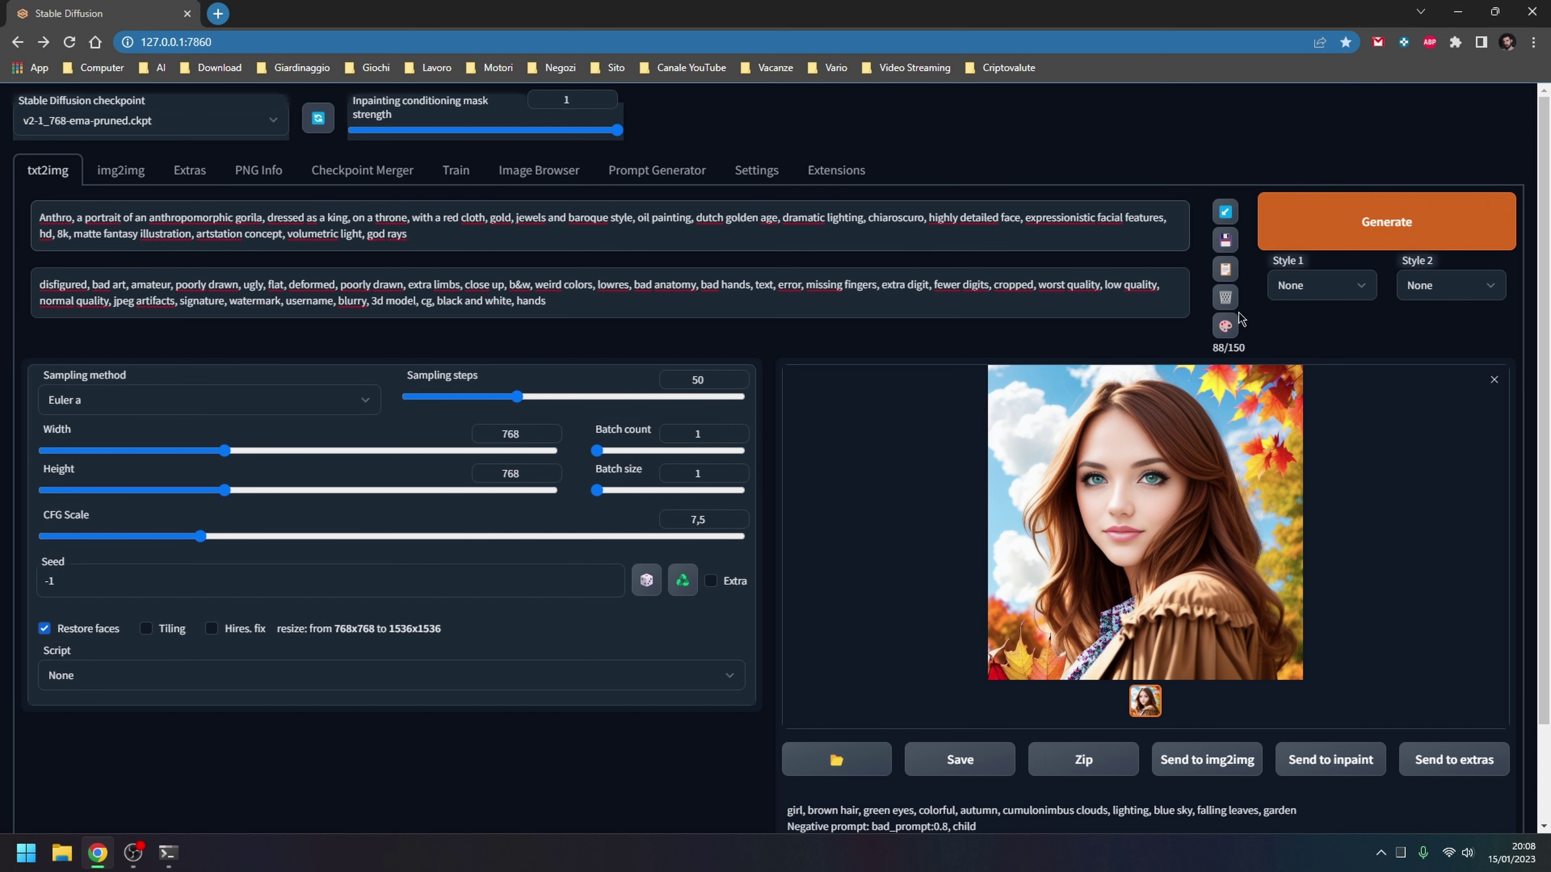
Generate the gorilla king image with 50 sampling steps and inspect it at full size
click(1379, 227)
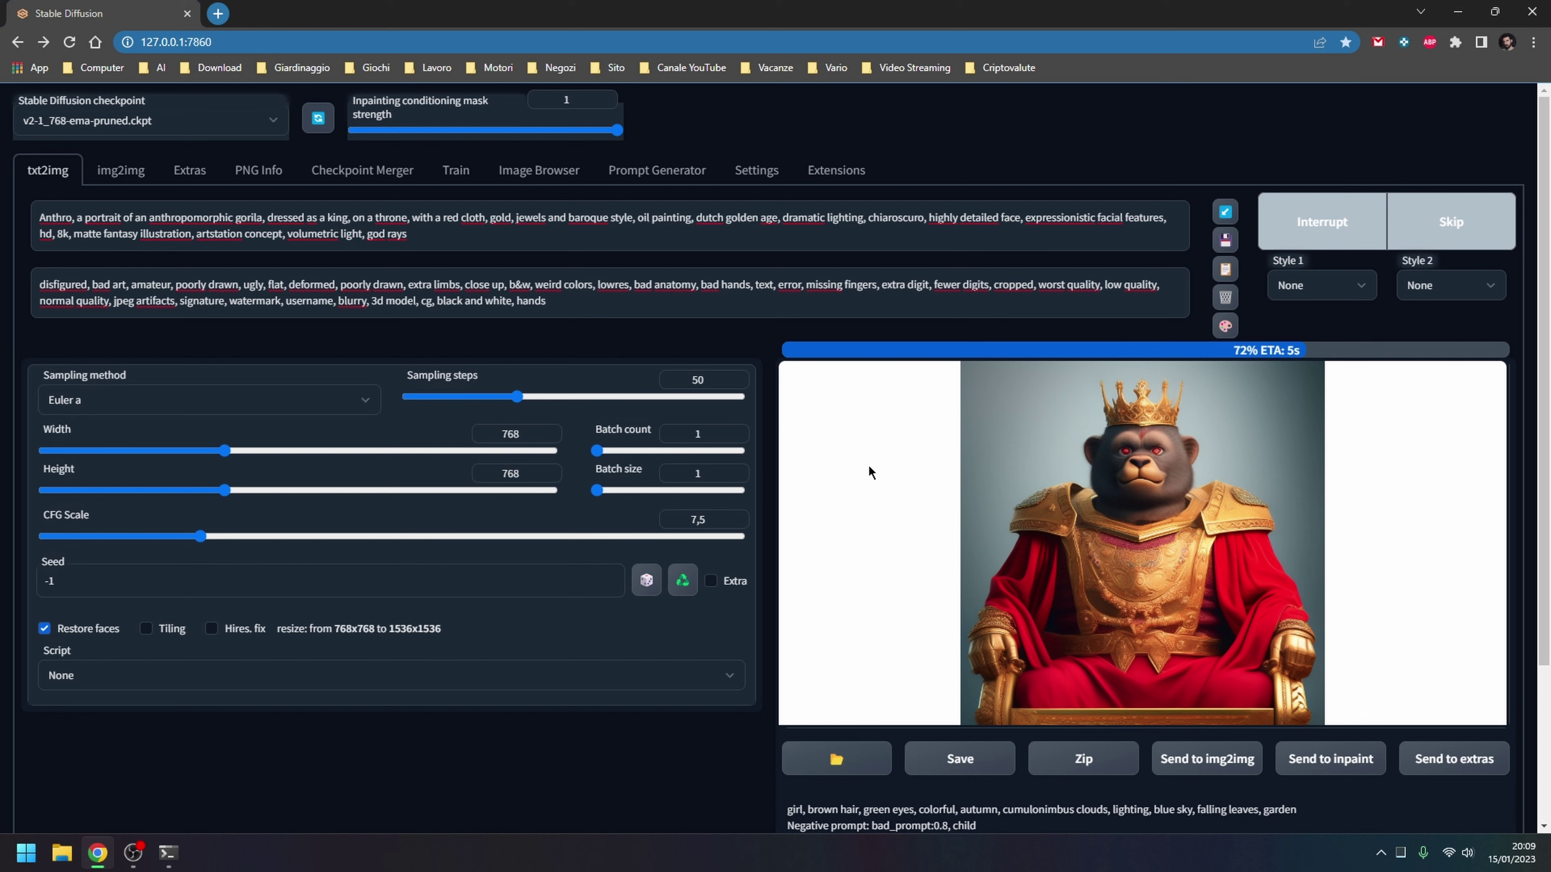
click(1123, 462)
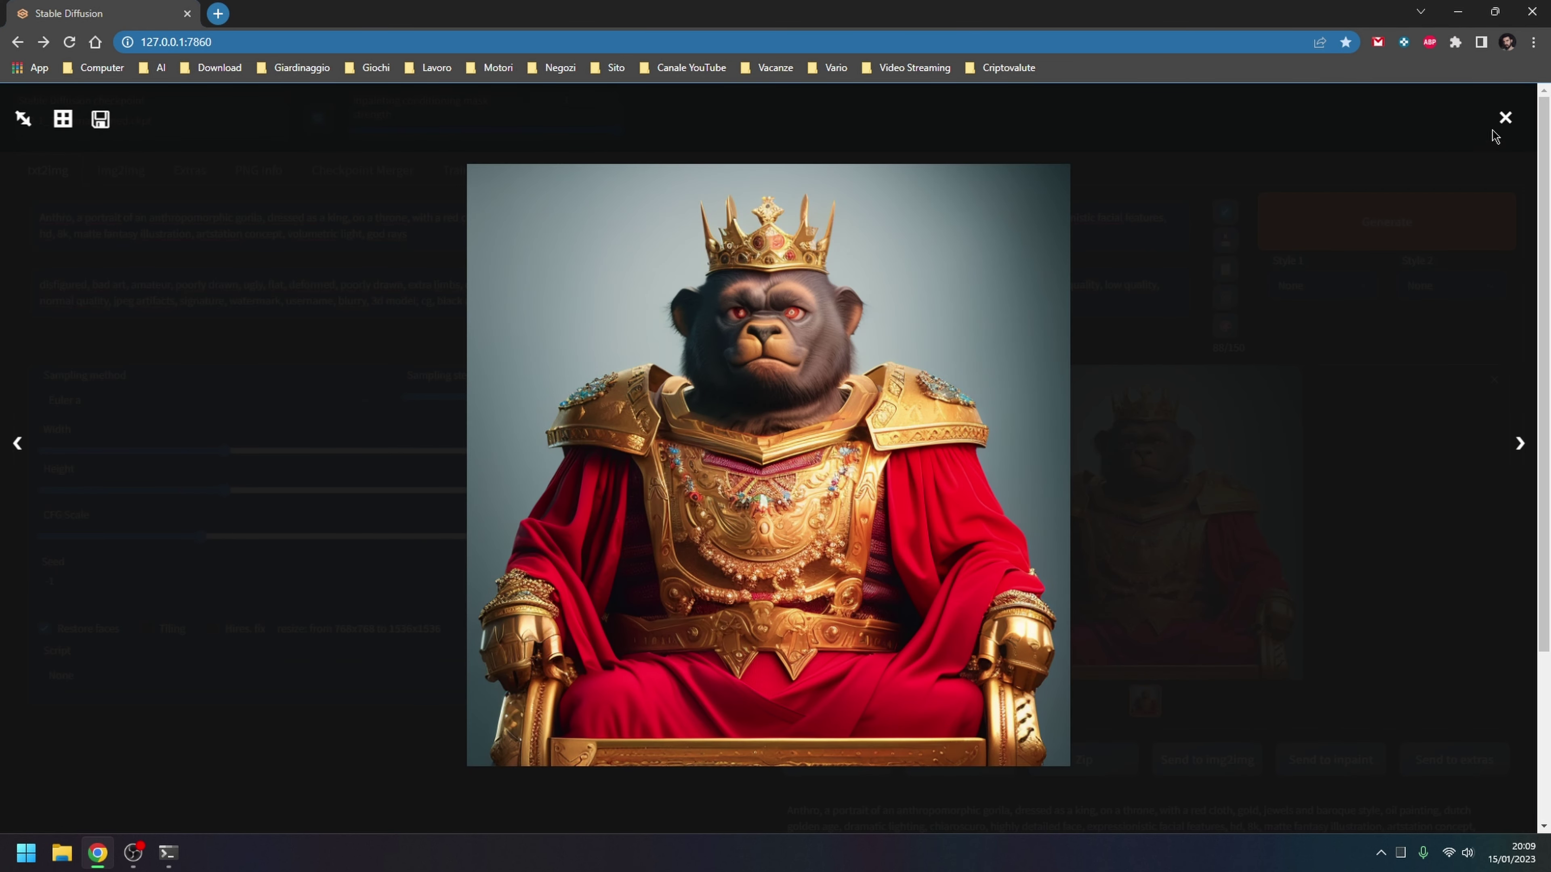
click(1506, 119)
Set the sampling steps to 100, disable Restore faces, and generate and inspect a new gorilla image
drag(529, 401, 627, 397)
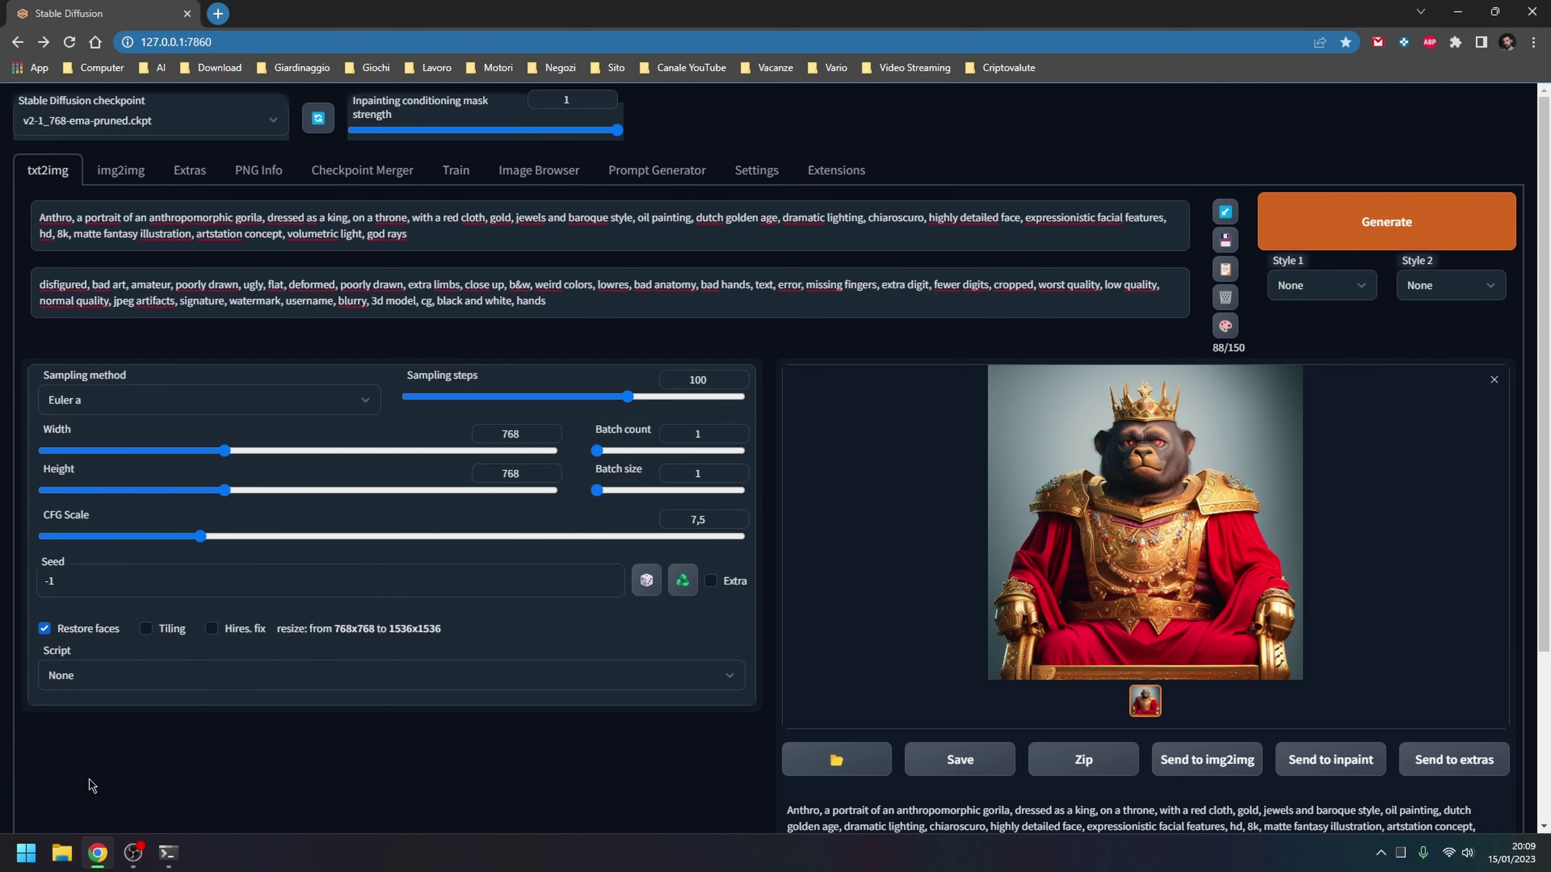
click(91, 634)
click(1336, 223)
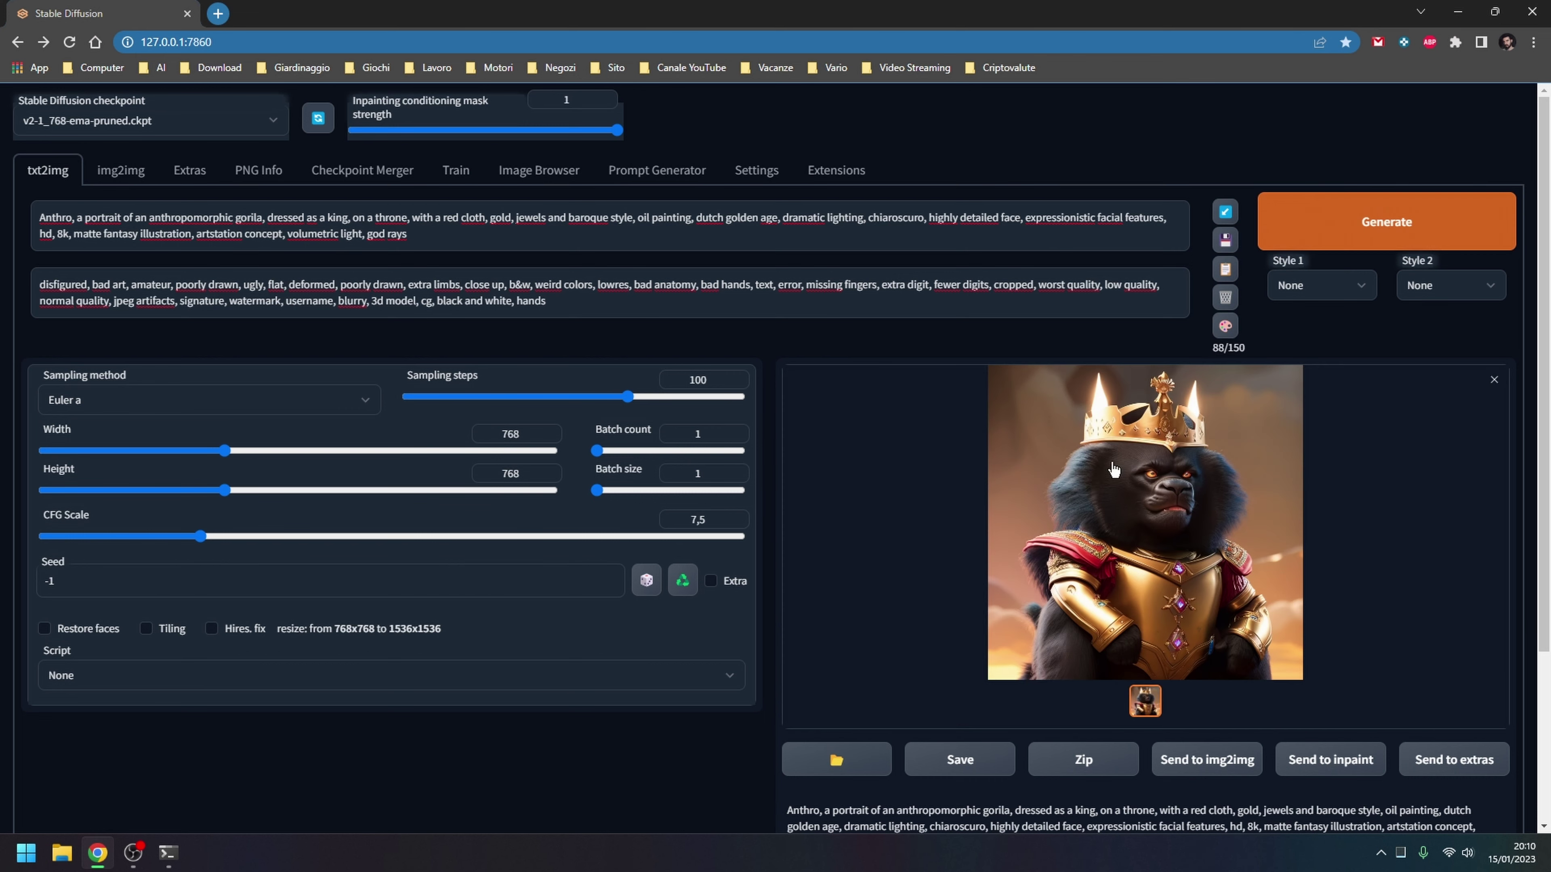
click(1085, 483)
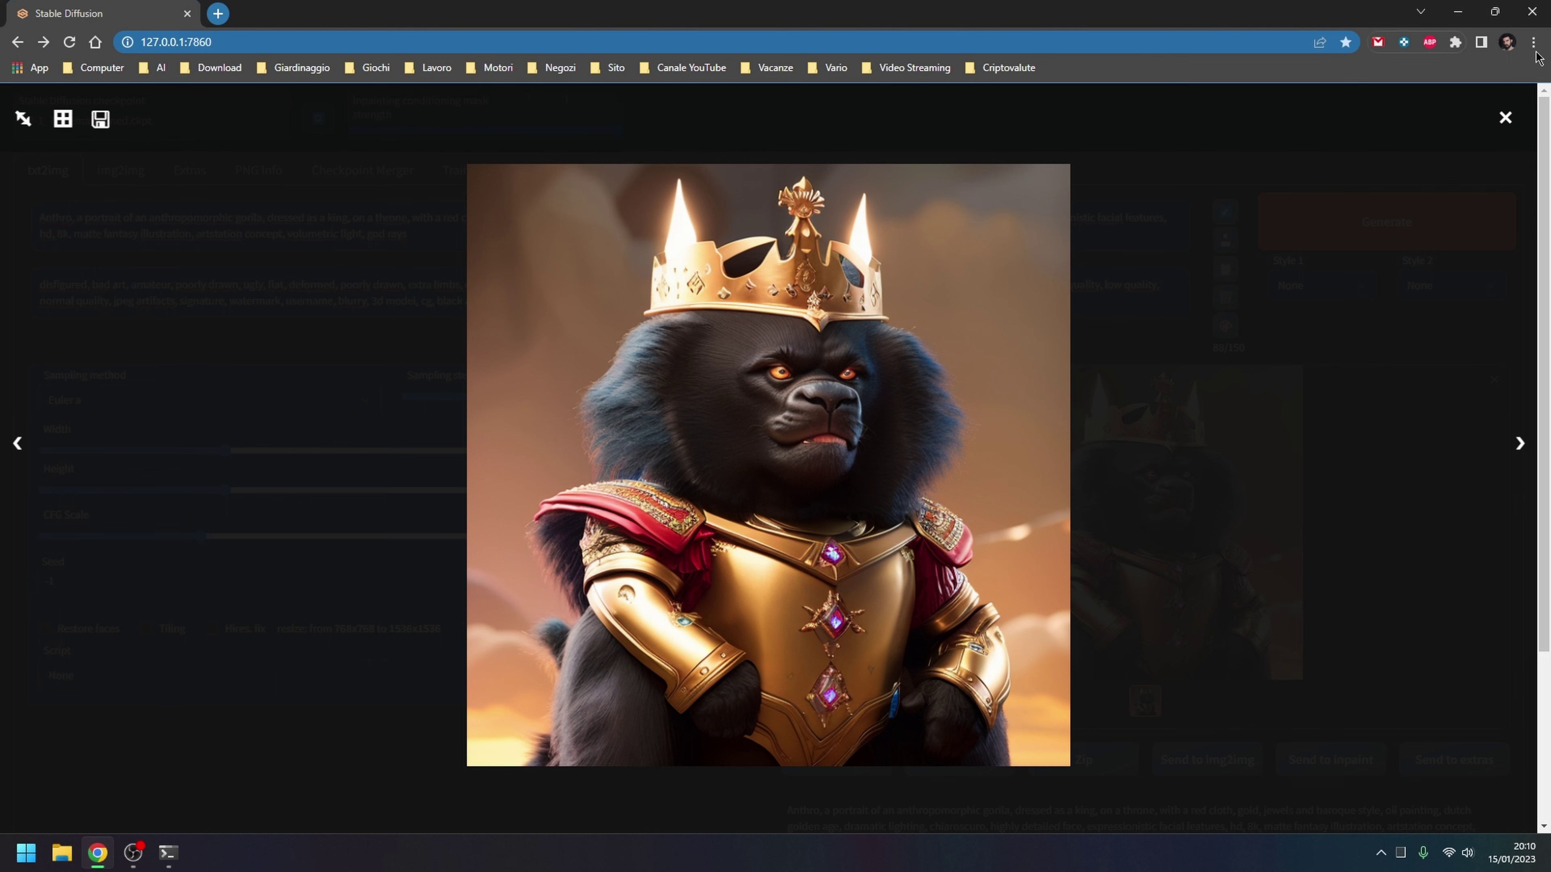
click(1506, 117)
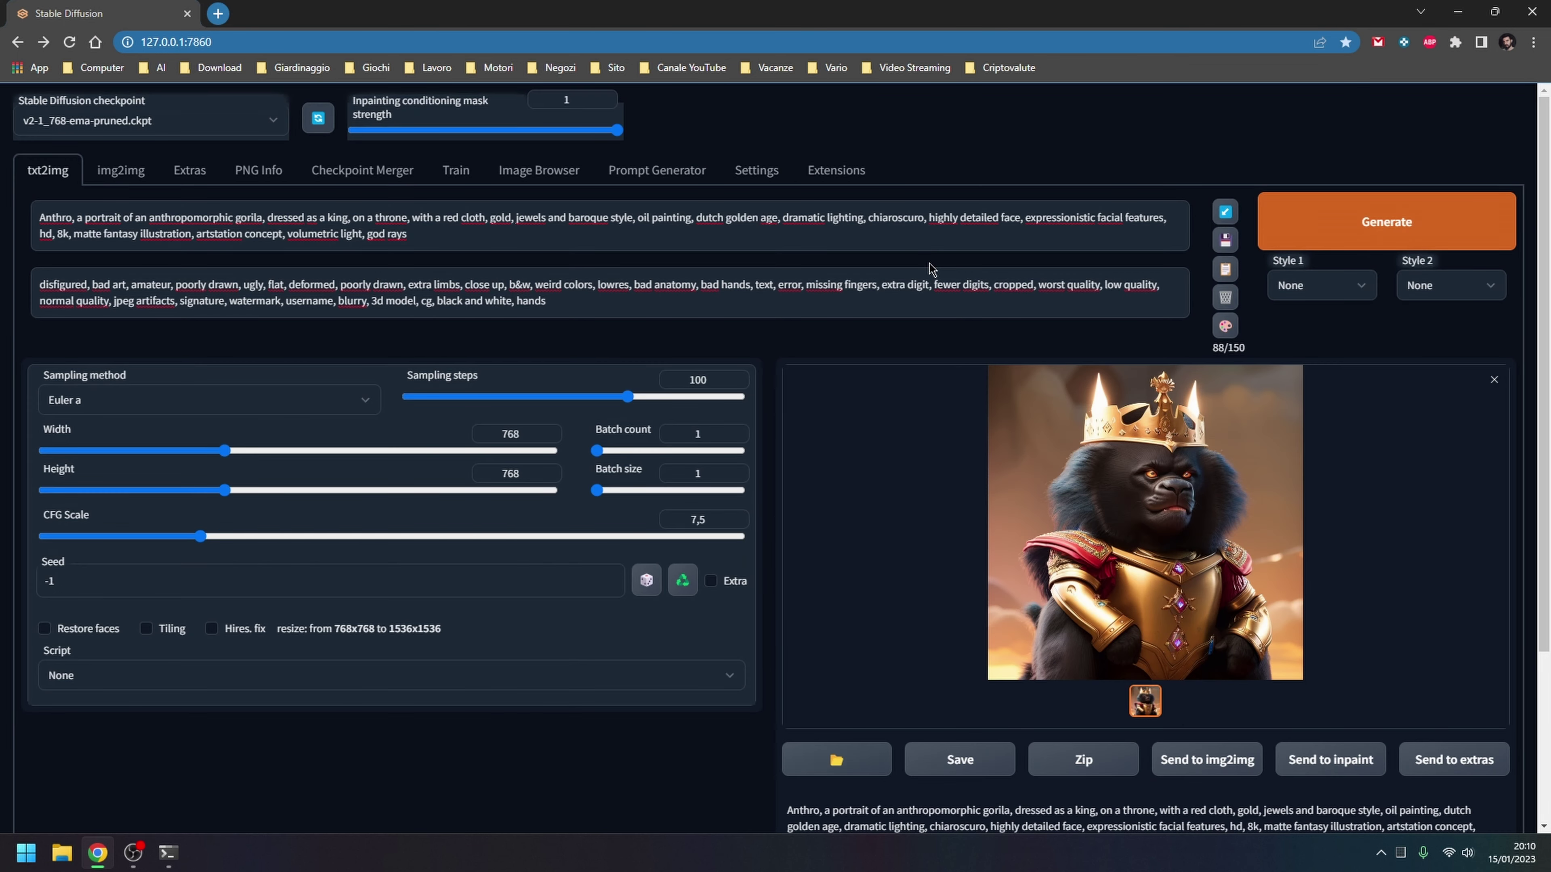
Send the new gorilla image to img2img and generate four variations of it, minimizing the console window
click(1230, 774)
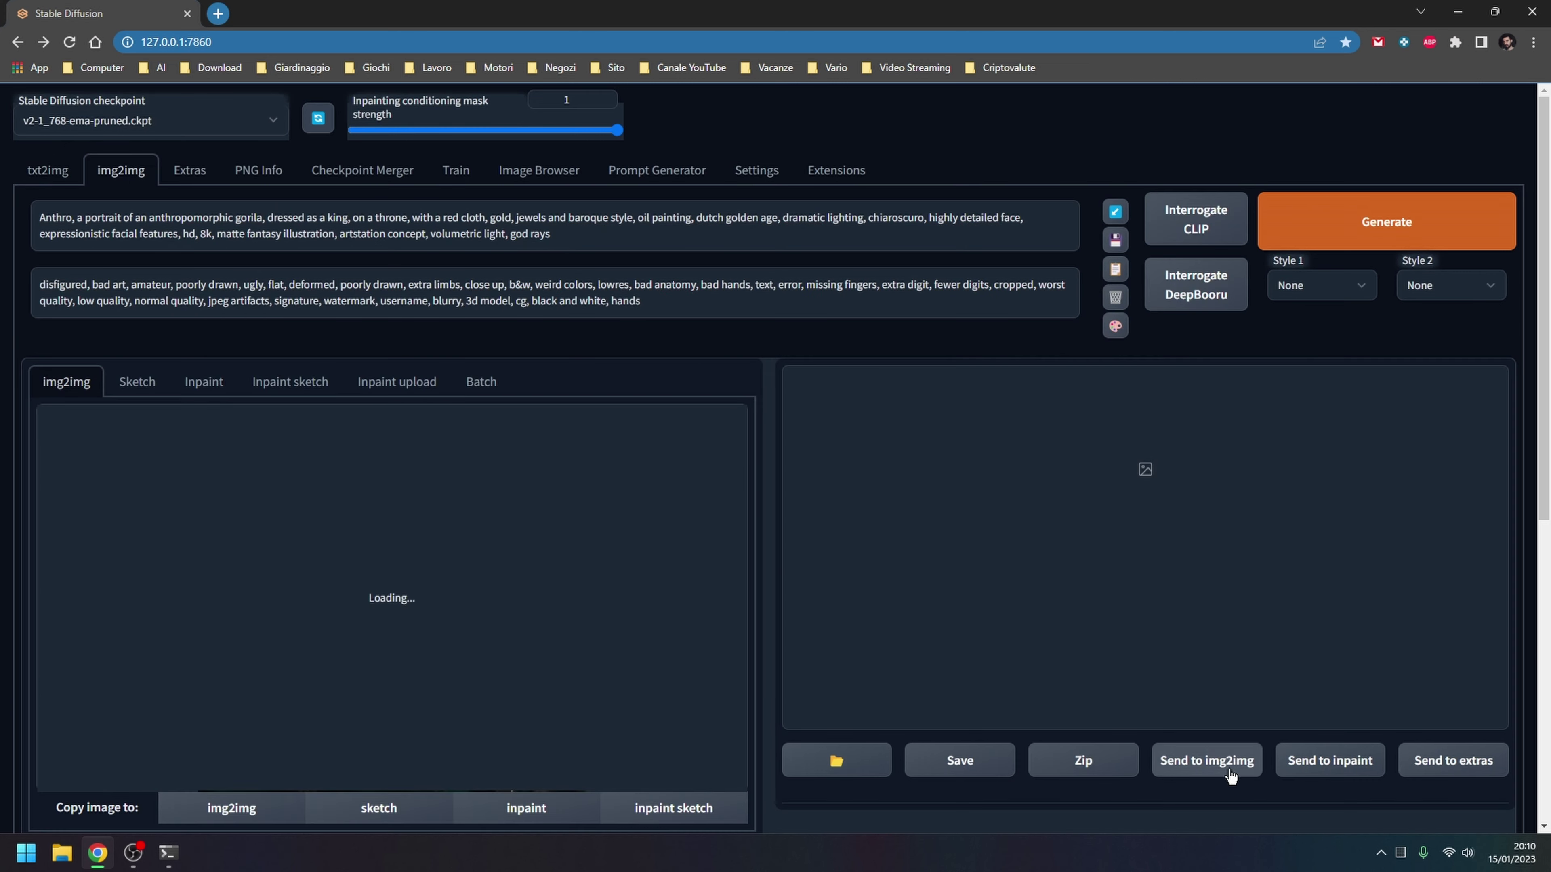
scroll(658, 571, down, 8)
click(80, 722)
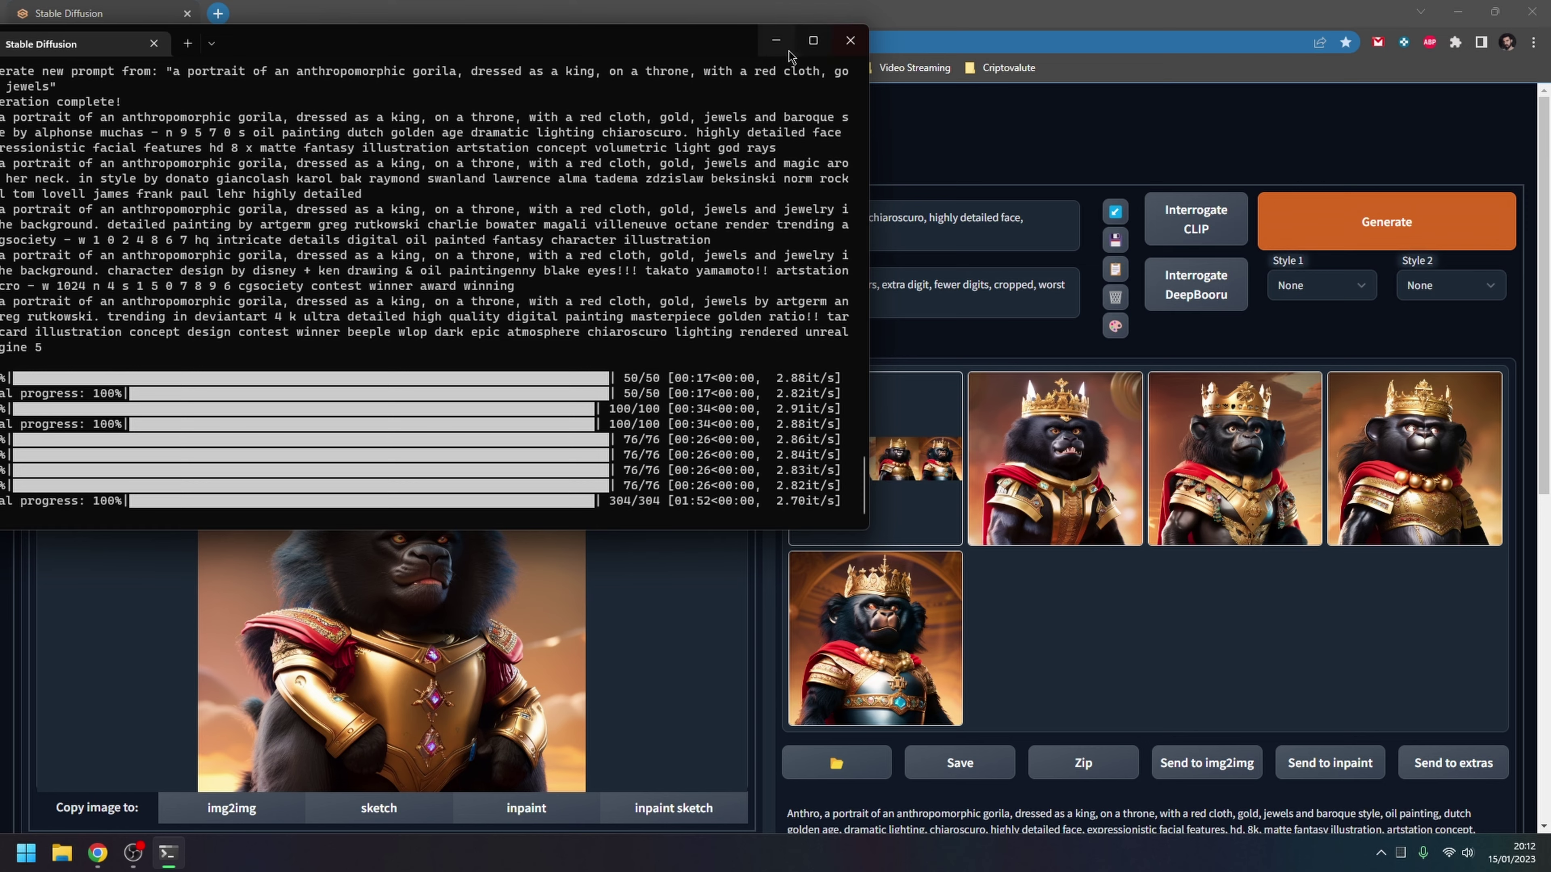
click(777, 42)
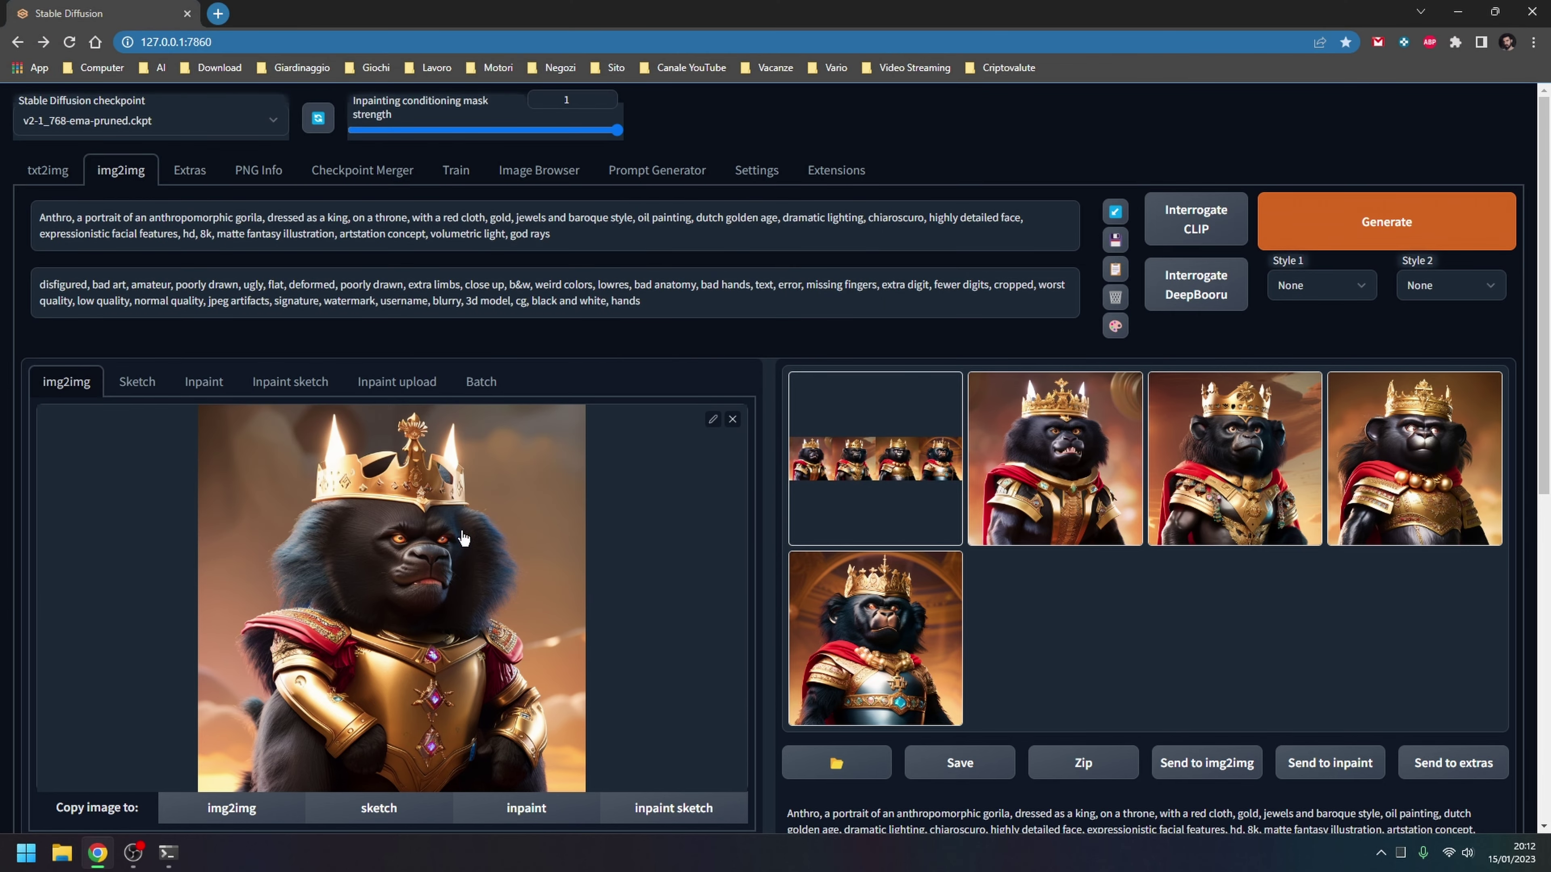
Compare the gorilla variations at full size and send the second one to Extras
click(867, 514)
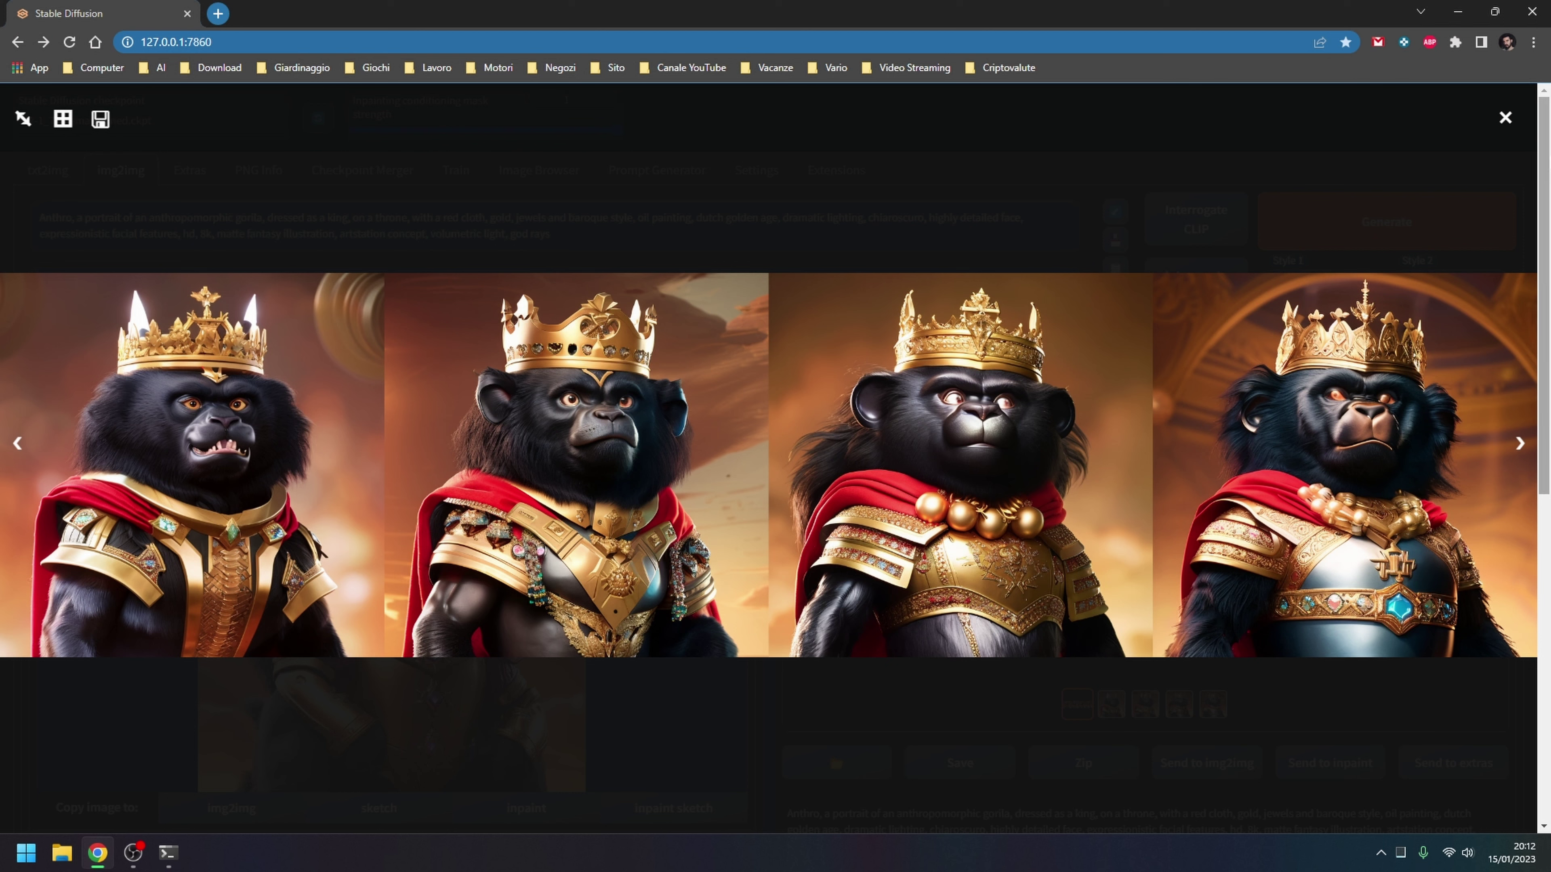
click(1506, 117)
click(1147, 706)
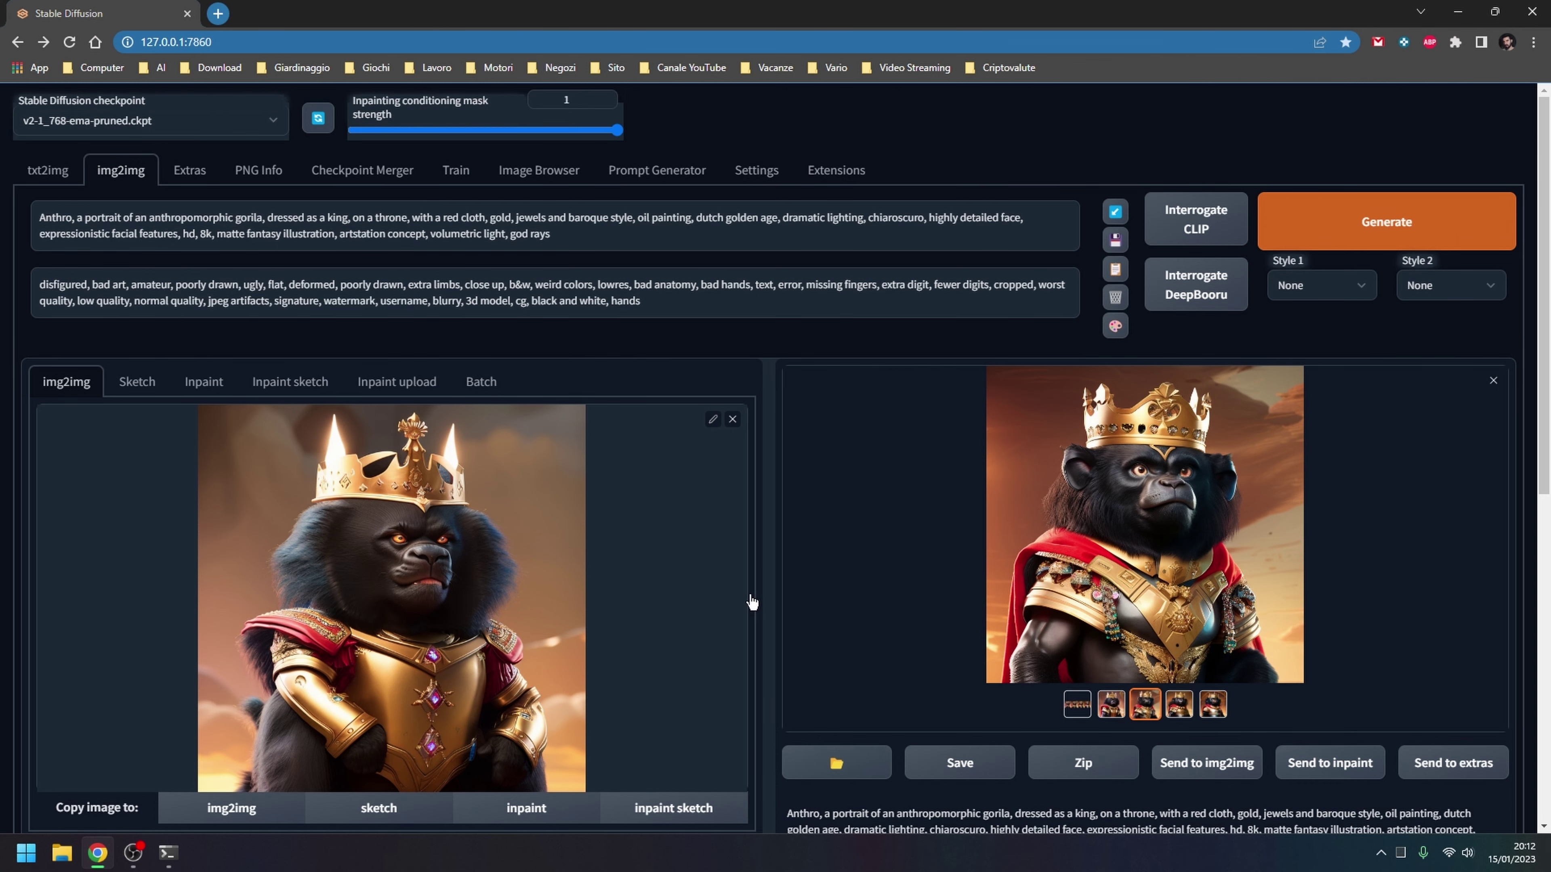
click(1086, 585)
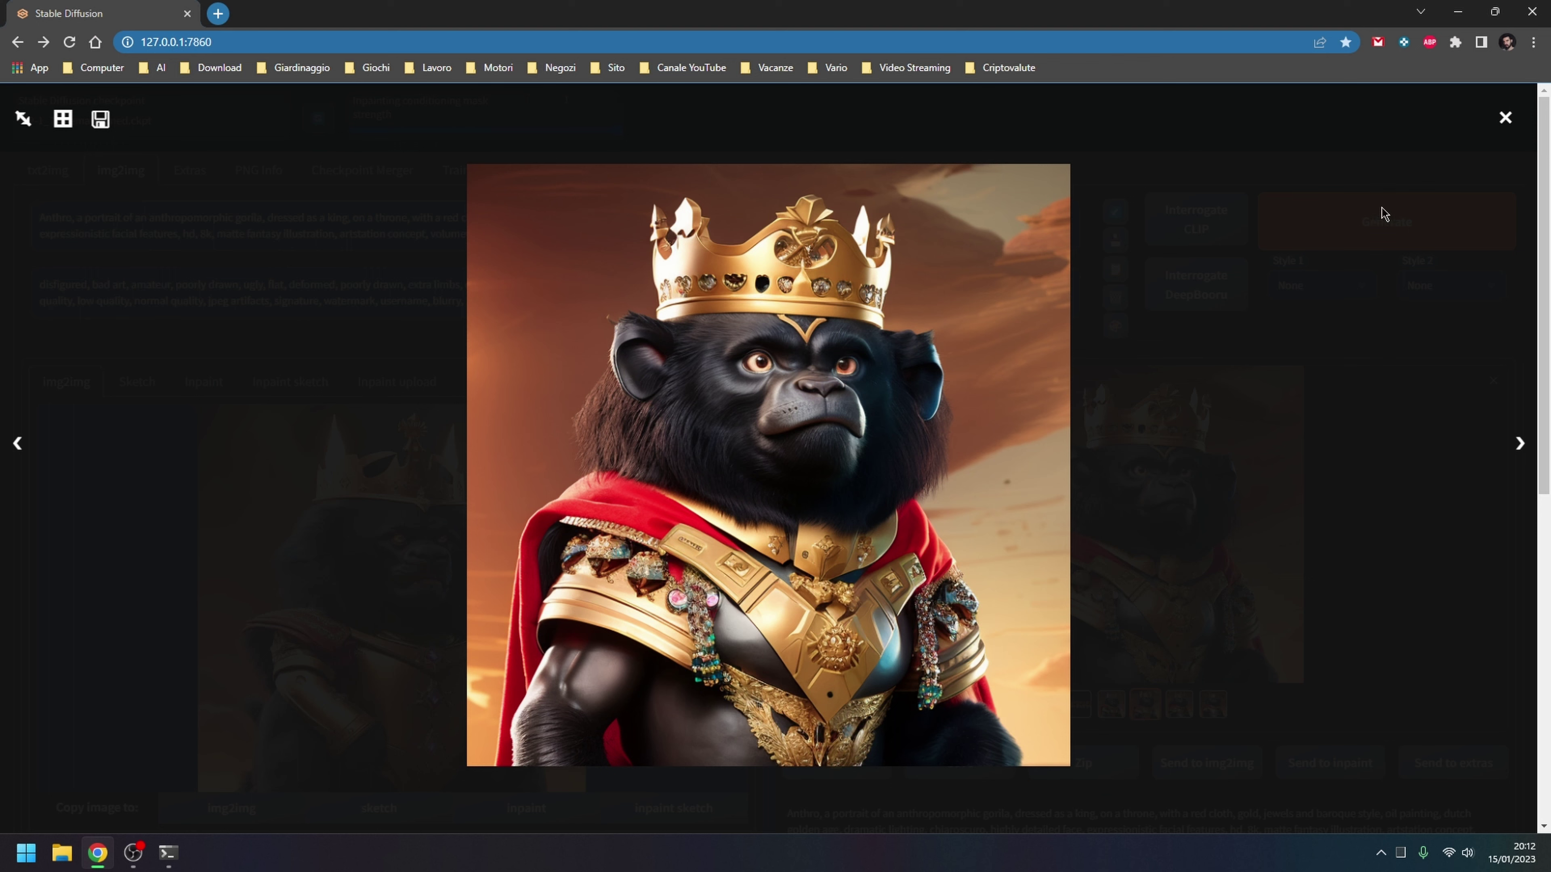
click(1505, 118)
click(1452, 763)
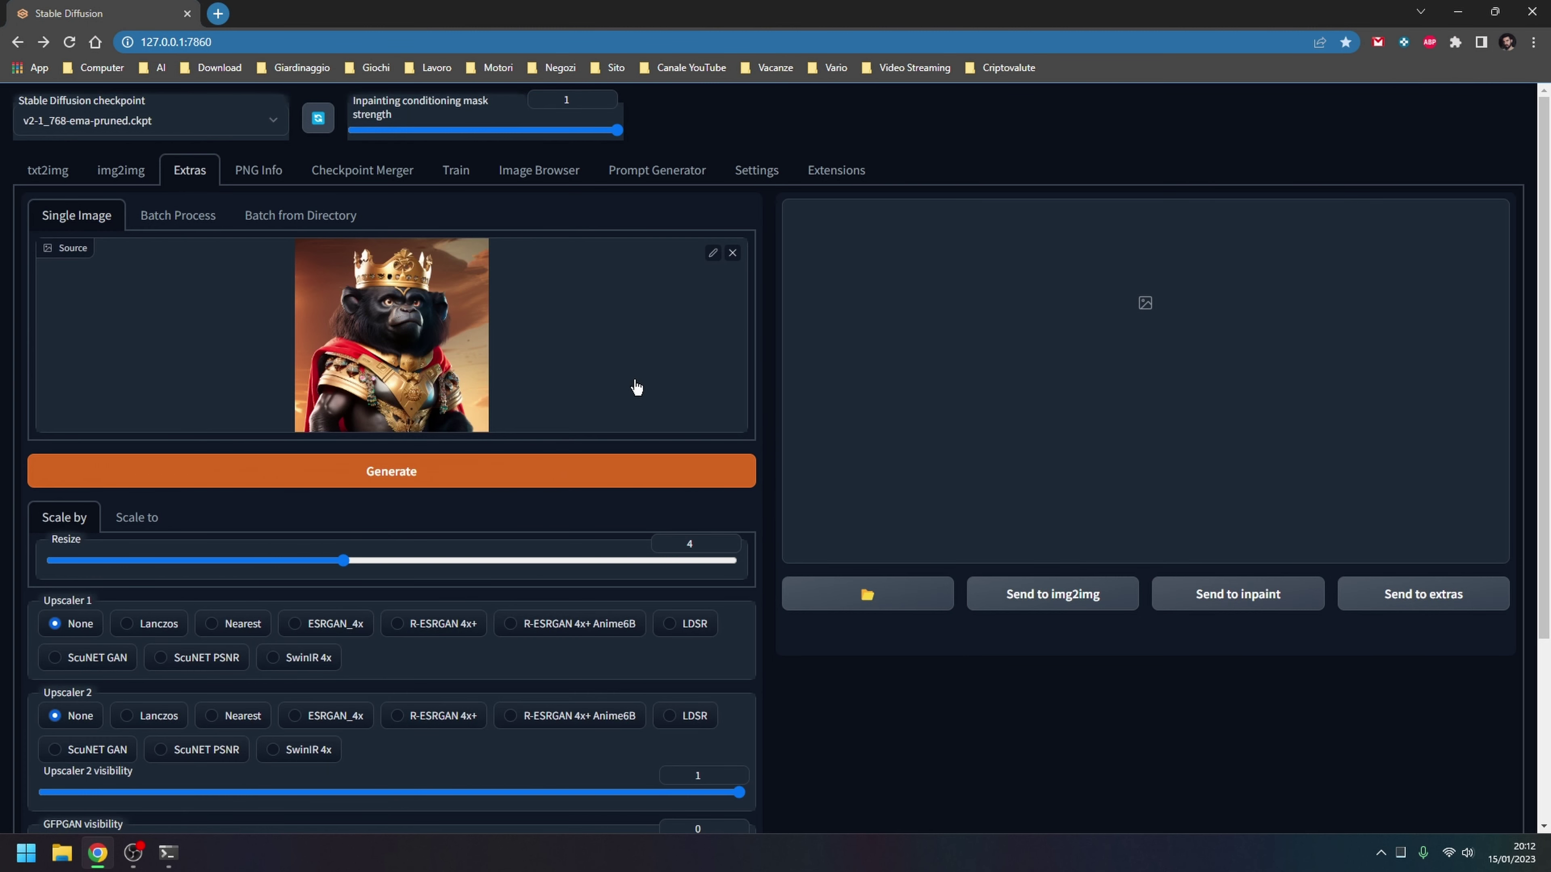